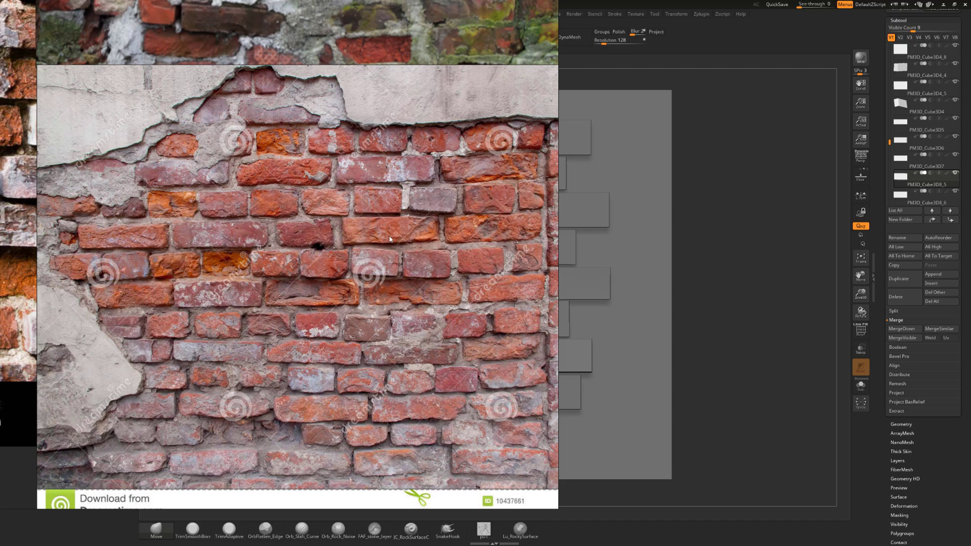
# Move the brick reference photo aside and choose the TrimSmoothBorder brush with the square Alpha 28
pyautogui.moveTo(376, 280); pyautogui.dragTo(0, 293, button='right')
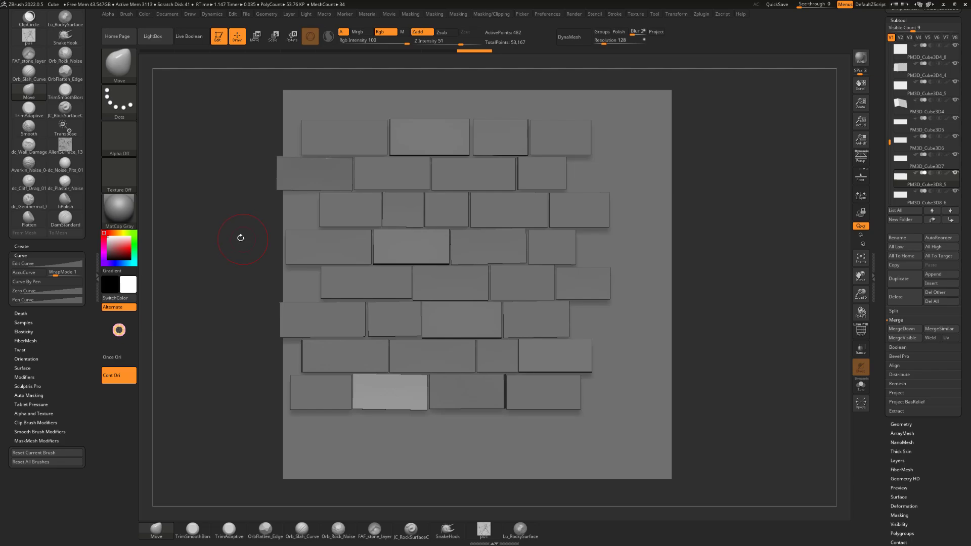
pyautogui.moveTo(239, 229)
pyautogui.keyDown('alt'); pyautogui.mouseDown()
pyautogui.moveTo(277, 242)
pyautogui.moveTo(248, 234)
pyautogui.moveTo(245, 243)
pyautogui.moveTo(254, 238)
pyautogui.mouseUp(); pyautogui.keyUp('alt')
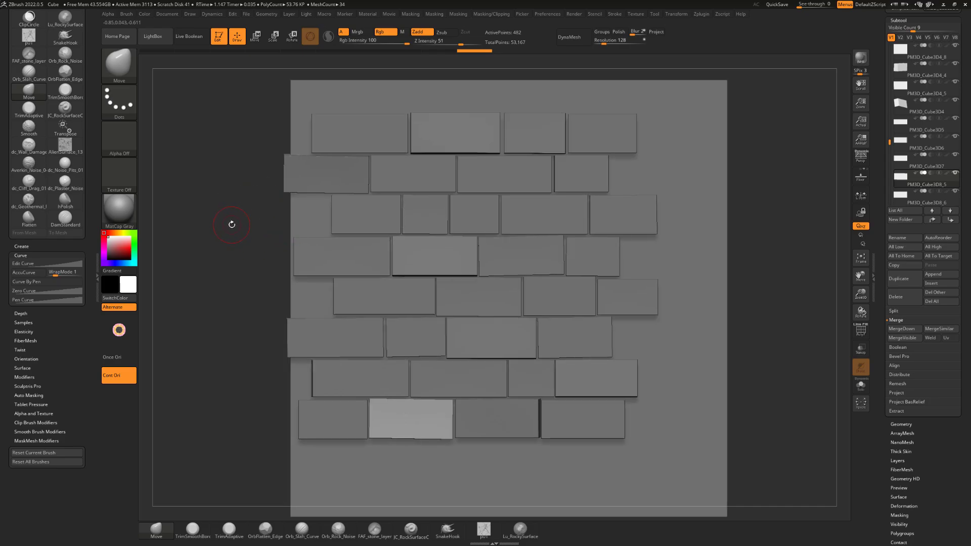
pyautogui.press('b')
pyautogui.press('t')
pyautogui.press('s')
pyautogui.press('s')
pyautogui.moveTo(240, 222); pyautogui.dragTo(246, 220)
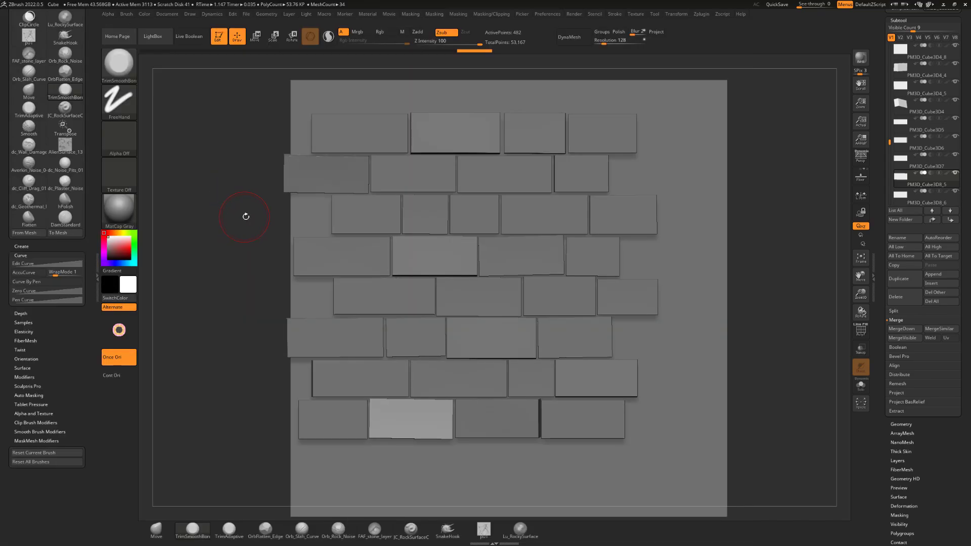
pyautogui.click(133, 137)
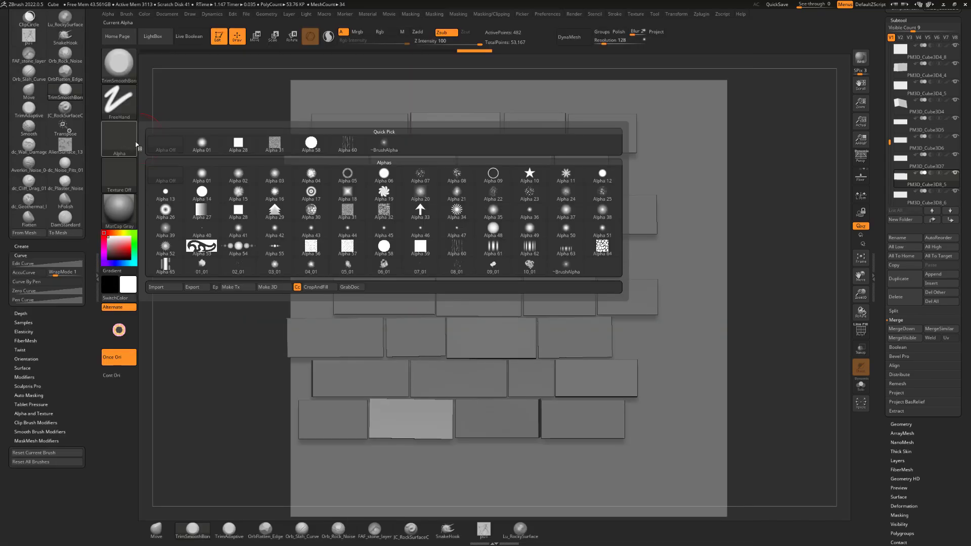
pyautogui.click(243, 148)
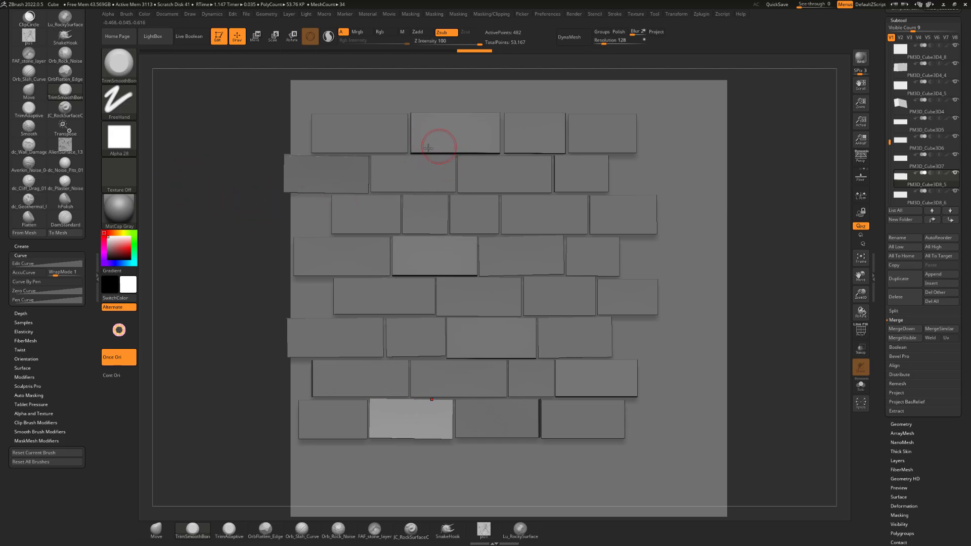
pyautogui.moveTo(248, 169)
pyautogui.keyDown('alt'); pyautogui.mouseDown()
pyautogui.moveTo(239, 185)
pyautogui.moveTo(263, 188)
pyautogui.moveTo(235, 164)
pyautogui.moveTo(228, 169)
pyautogui.mouseUp(); pyautogui.keyUp('alt')
pyautogui.press('s')
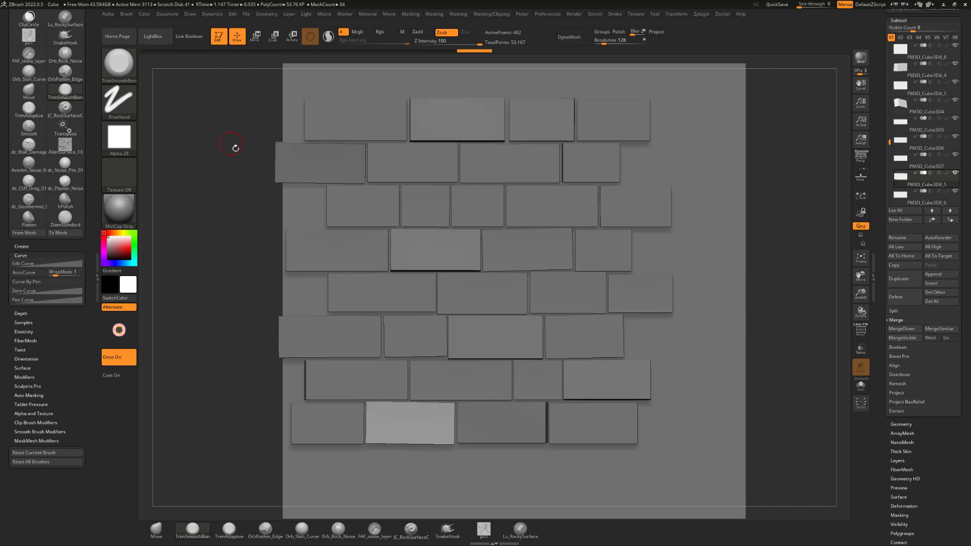
pyautogui.keyDown('alt'); pyautogui.moveTo(245, 138); pyautogui.dragTo(234, 145); pyautogui.keyUp('alt')
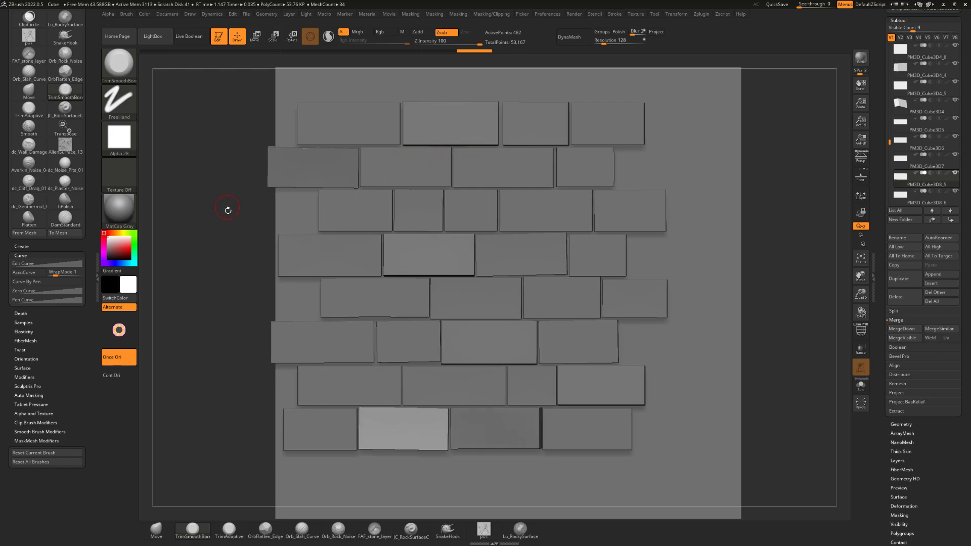
pyautogui.moveTo(235, 221); pyautogui.dragTo(243, 238)
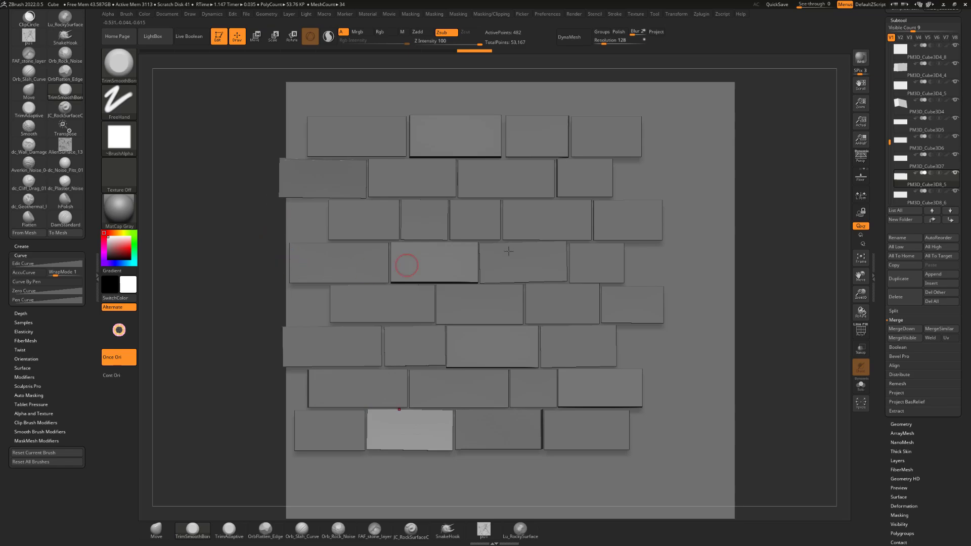
pyautogui.moveTo(240, 287); pyautogui.dragTo(280, 274)
pyautogui.moveTo(244, 209); pyautogui.dragTo(259, 258)
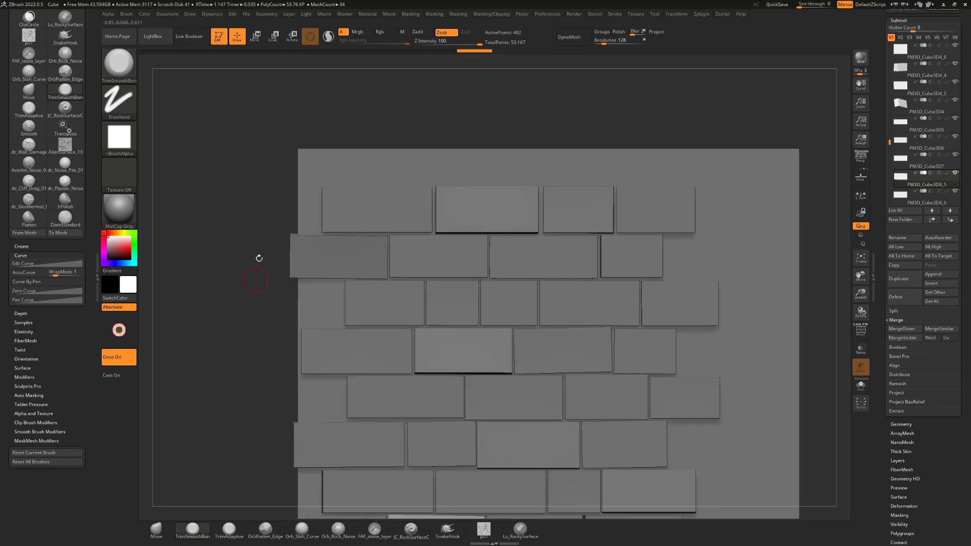
# Make the first brick of the top row active and set the brush's curve WrapMode to 0
pyautogui.keyDown('alt'); pyautogui.click(348, 216); pyautogui.keyUp('alt')
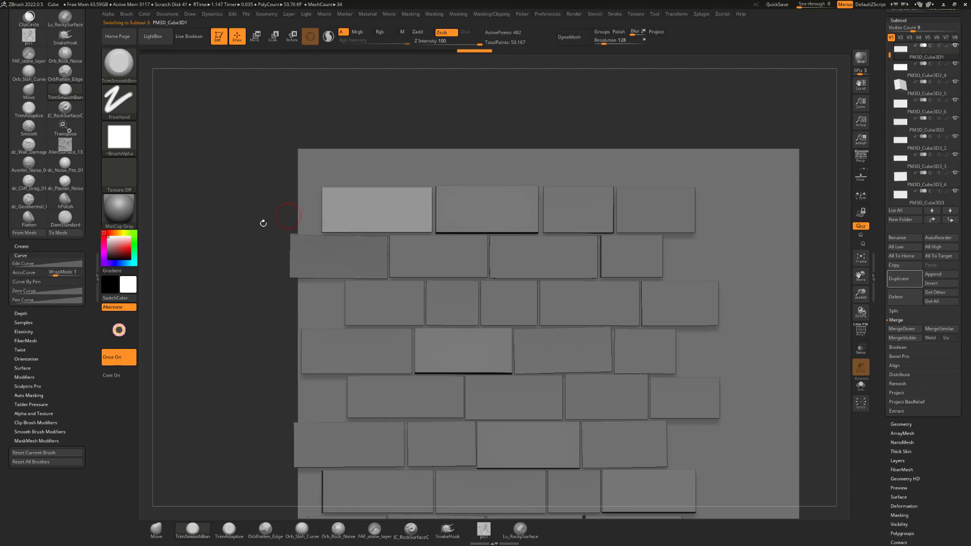
pyautogui.moveTo(211, 258); pyautogui.dragTo(280, 219)
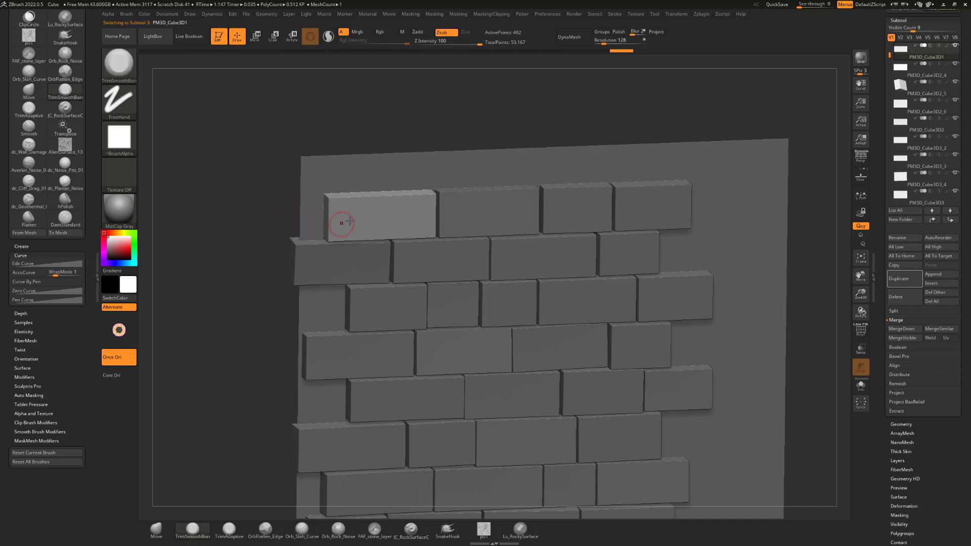
pyautogui.keyDown('shift'); pyautogui.moveTo(257, 264); pyautogui.dragTo(273, 259); pyautogui.keyUp('shift')
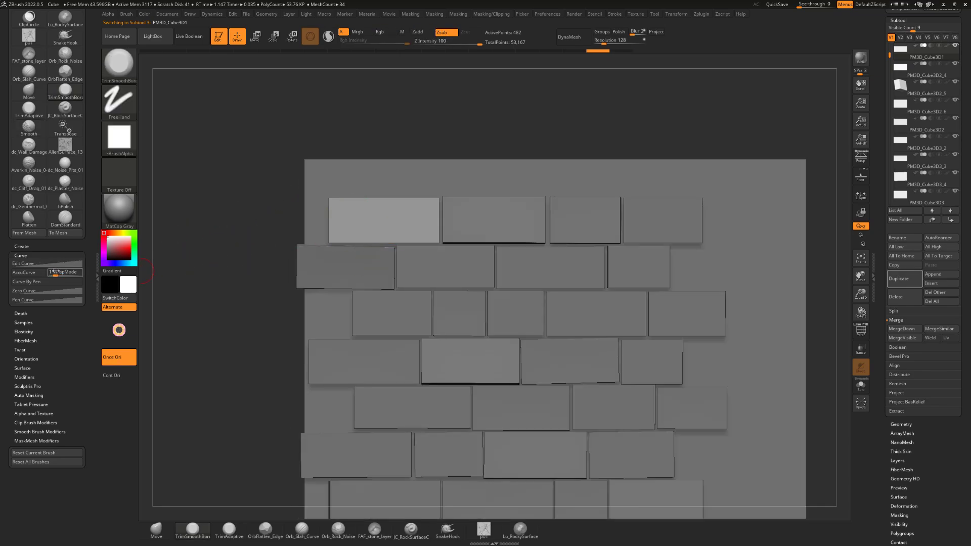
pyautogui.click(64, 273)
pyautogui.write('0')
pyautogui.keyDown('alt'); pyautogui.moveTo(233, 262); pyautogui.dragTo(256, 209); pyautogui.keyUp('alt')
pyautogui.moveTo(762, 367)
pyautogui.keyDown('alt'); pyautogui.mouseDown()
pyautogui.moveTo(763, 342)
pyautogui.moveTo(769, 357)
pyautogui.moveTo(743, 344)
pyautogui.moveTo(770, 354)
pyautogui.mouseUp(); pyautogui.keyUp('alt')
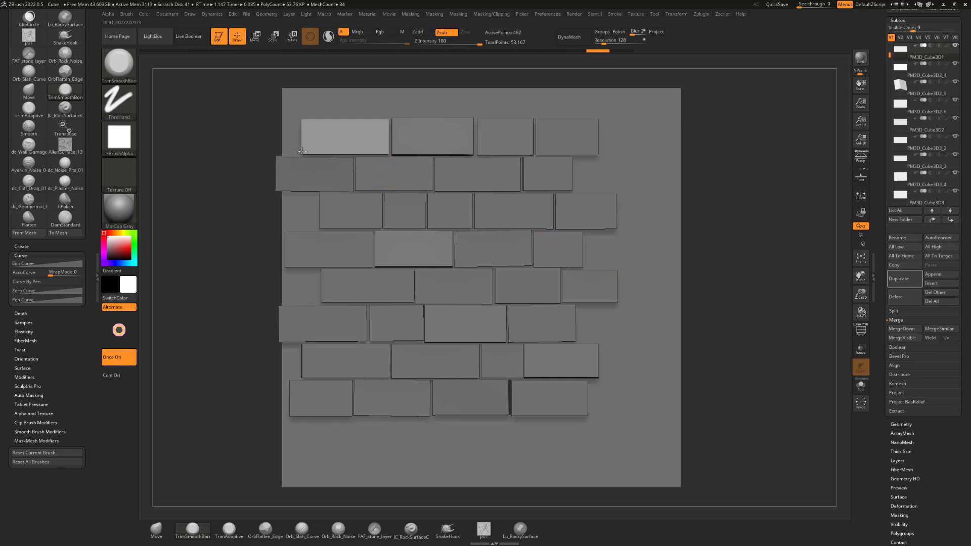
pyautogui.moveTo(769, 319)
pyautogui.mouseDown()
pyautogui.moveTo(763, 324)
pyautogui.moveTo(772, 324)
pyautogui.mouseUp()
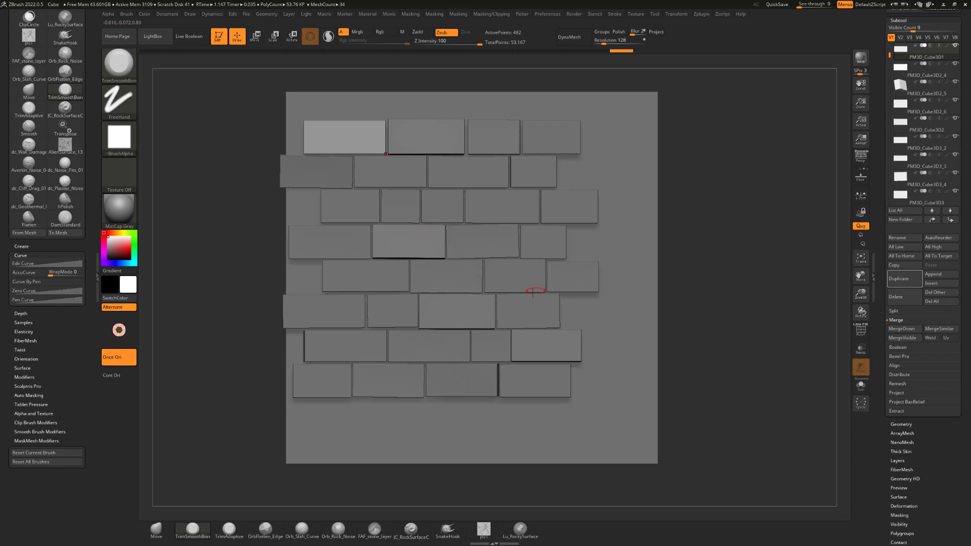
pyautogui.moveTo(722, 216)
pyautogui.keyDown('alt'); pyautogui.mouseDown()
pyautogui.moveTo(714, 233)
pyautogui.moveTo(722, 229)
pyautogui.mouseUp(); pyautogui.keyUp('alt')
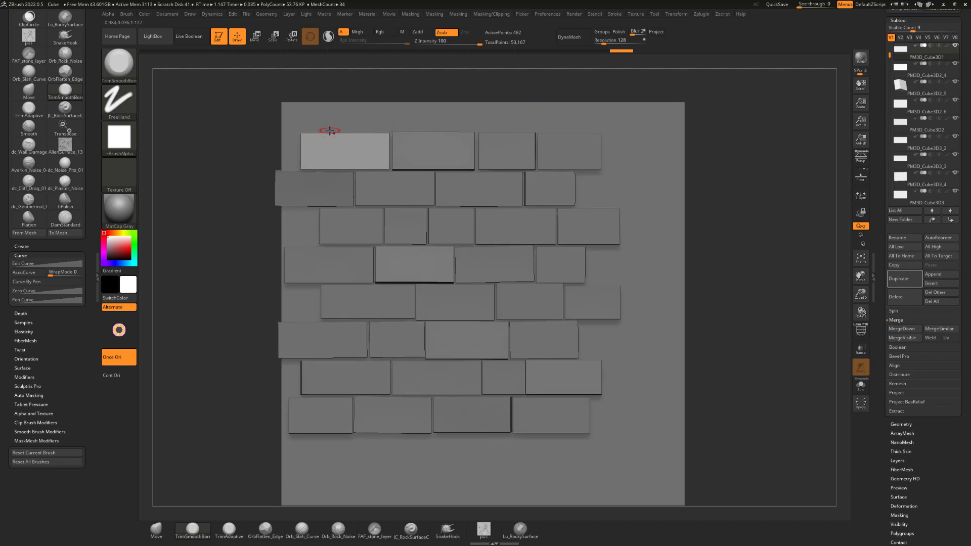
pyautogui.keyDown('alt'); pyautogui.moveTo(724, 198); pyautogui.dragTo(704, 156); pyautogui.keyUp('alt')
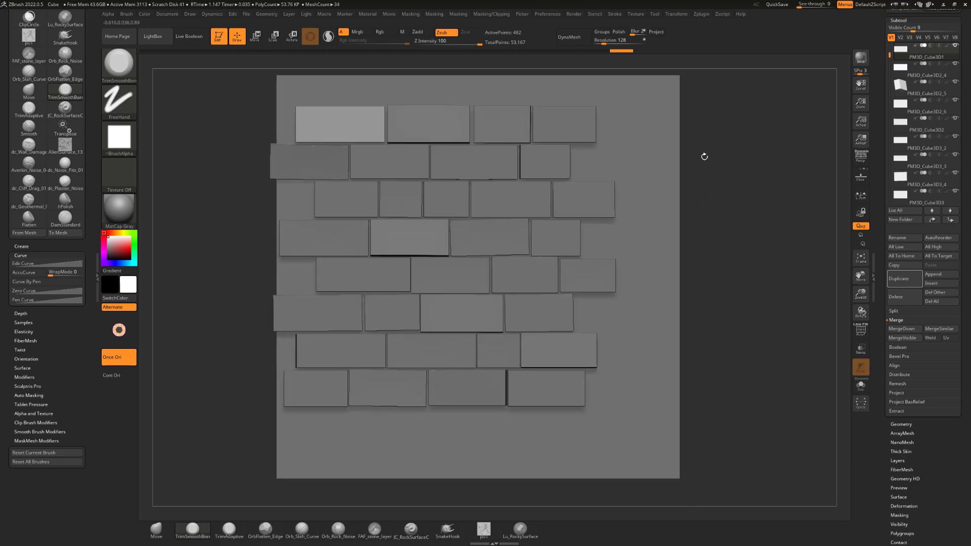
pyautogui.moveTo(723, 205); pyautogui.dragTo(704, 203)
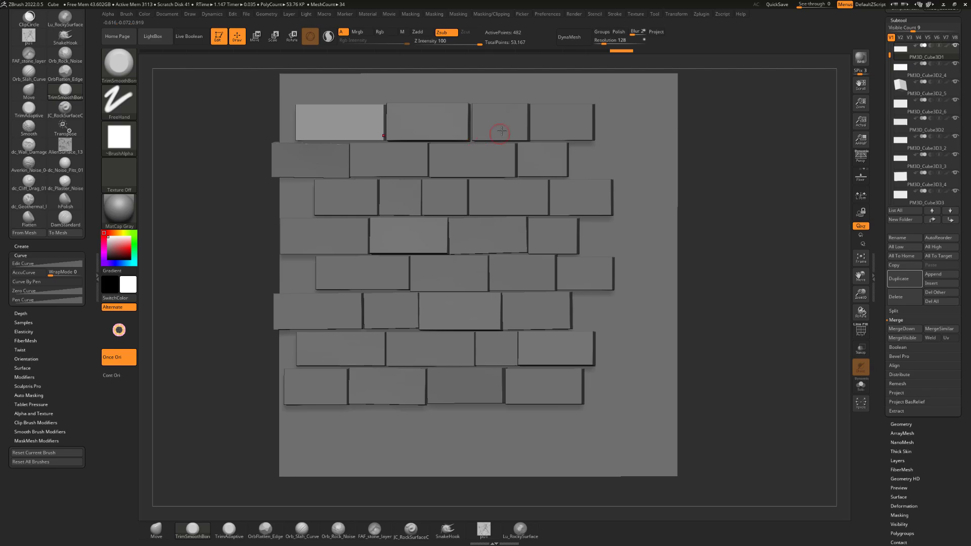
pyautogui.moveTo(751, 179)
pyautogui.keyDown('shift'); pyautogui.mouseDown()
pyautogui.moveTo(766, 212)
pyautogui.moveTo(747, 186)
pyautogui.mouseUp(); pyautogui.keyUp('shift')
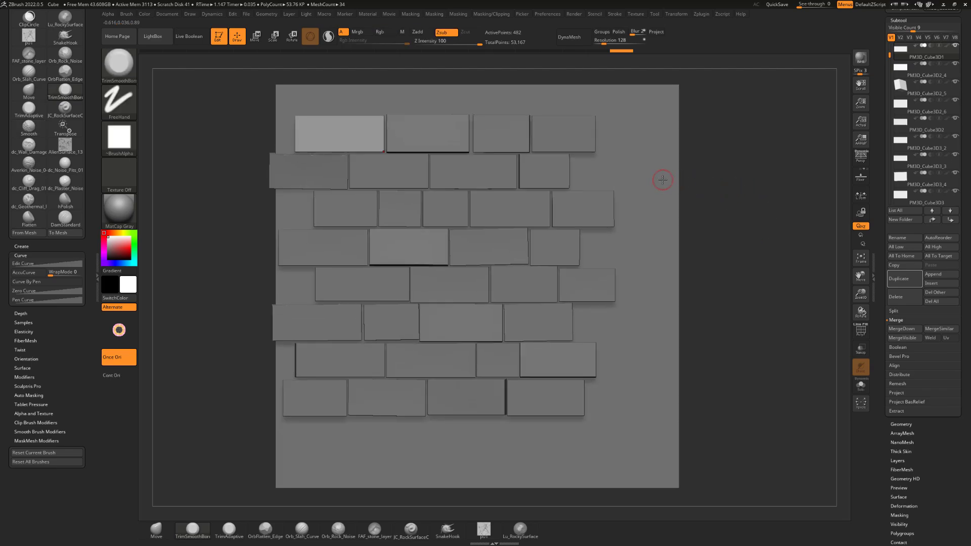
# Hide the OverlapTileOBJ1 background plane and make the last brick of the top row the active subtool
pyautogui.keyDown('alt'); pyautogui.click(666, 96); pyautogui.keyUp('alt')
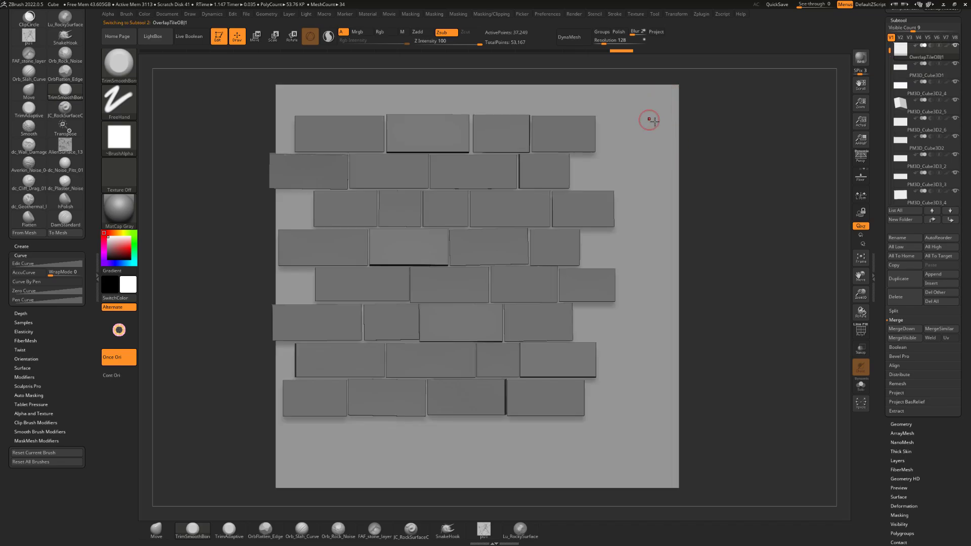
pyautogui.moveTo(952, 52)
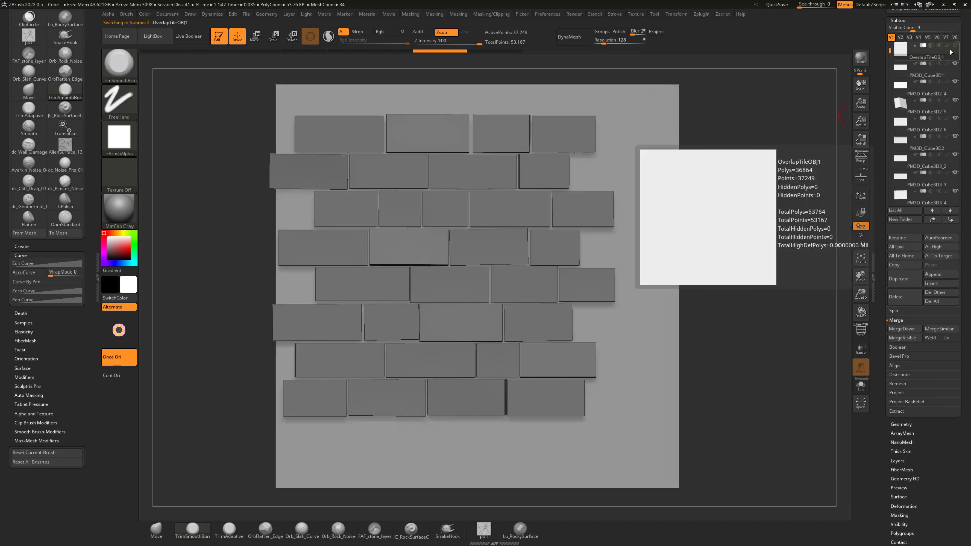
pyautogui.keyDown('alt'); pyautogui.click(548, 124); pyautogui.keyUp('alt')
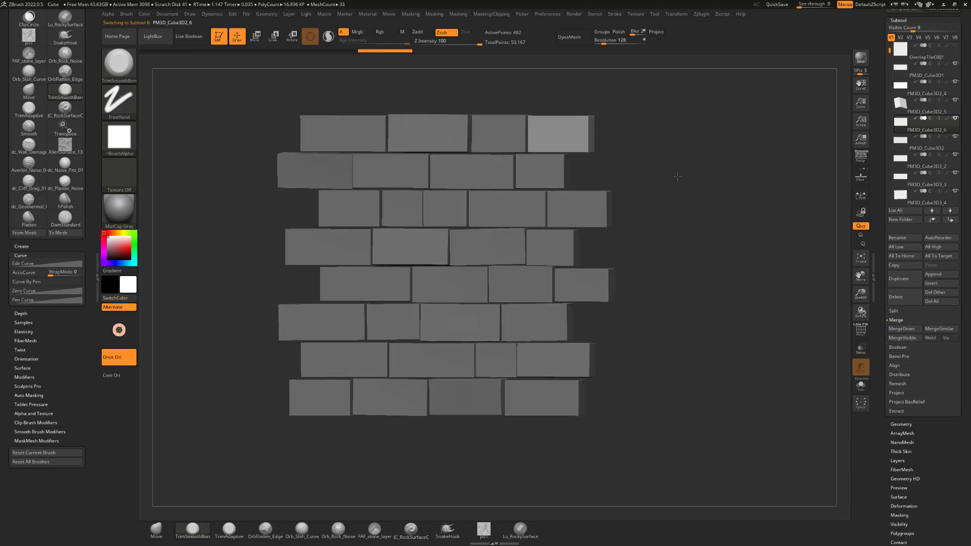
pyautogui.moveTo(677, 177)
pyautogui.mouseDown()
pyautogui.moveTo(693, 178)
pyautogui.moveTo(664, 180)
pyautogui.moveTo(678, 173)
pyautogui.moveTo(686, 197)
pyautogui.mouseUp()
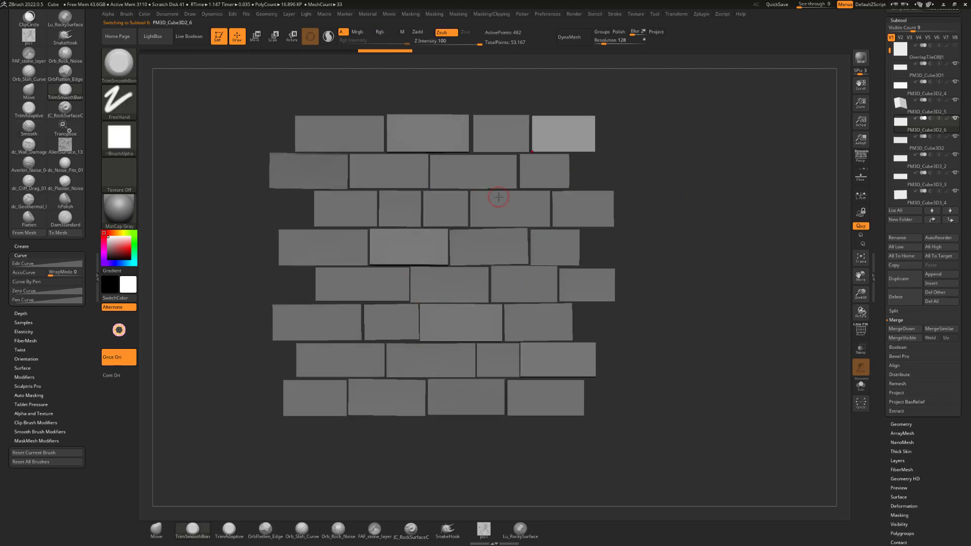
# Merge all visible brick subtools into a single mesh and switch to the merged tool
pyautogui.keyDown('alt'); pyautogui.moveTo(665, 191); pyautogui.dragTo(737, 191); pyautogui.keyUp('alt')
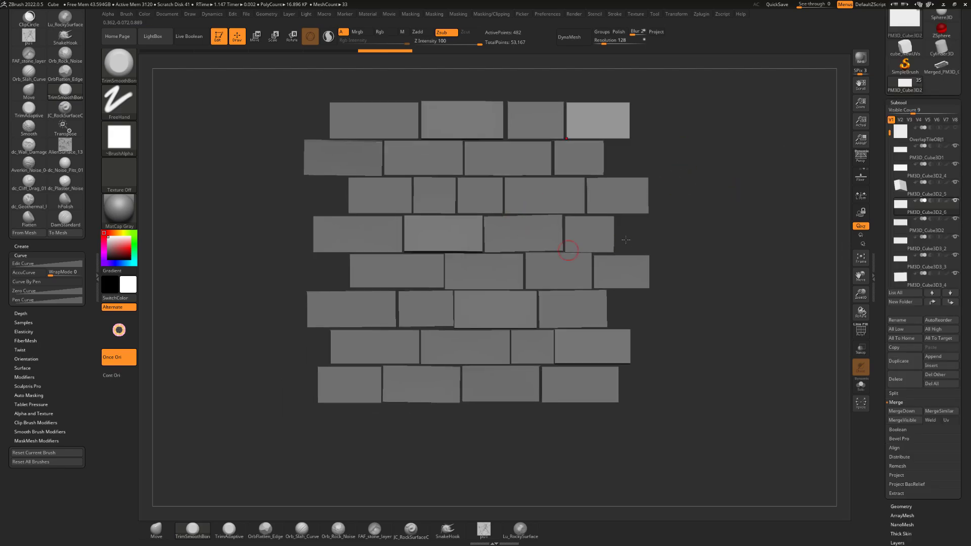
pyautogui.click(903, 420)
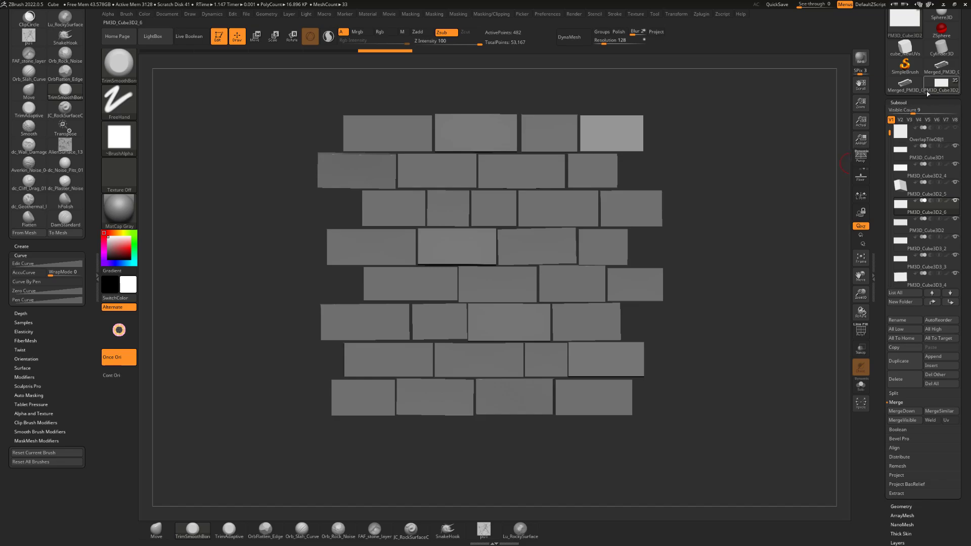
pyautogui.moveTo(928, 91)
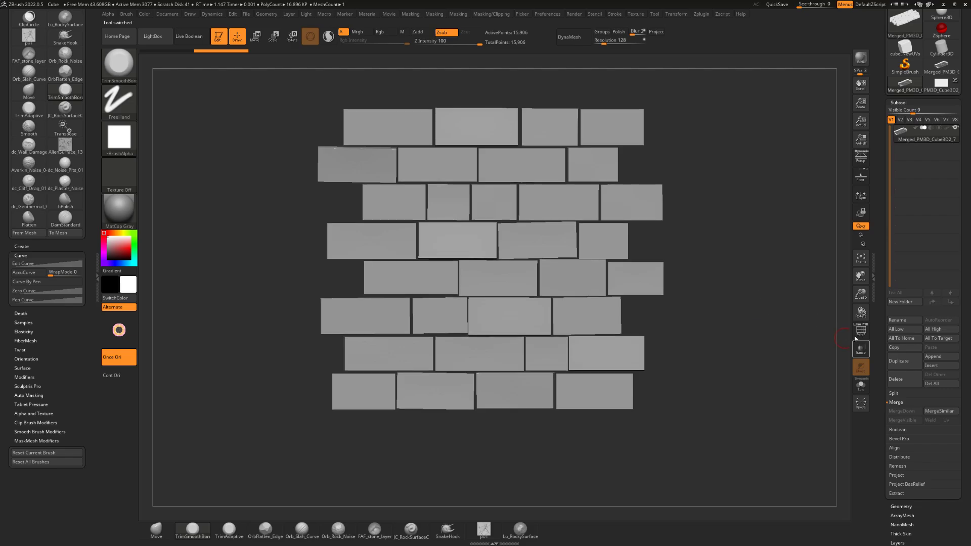
# Assign a separate polygroup to each brick of the merged mesh with Auto Groups, checking them in the PolyFrame display
pyautogui.click(860, 331)
pyautogui.moveTo(736, 279); pyautogui.dragTo(640, 165)
pyautogui.keyDown('shift'); pyautogui.moveTo(730, 246); pyautogui.dragTo(737, 243); pyautogui.keyUp('shift')
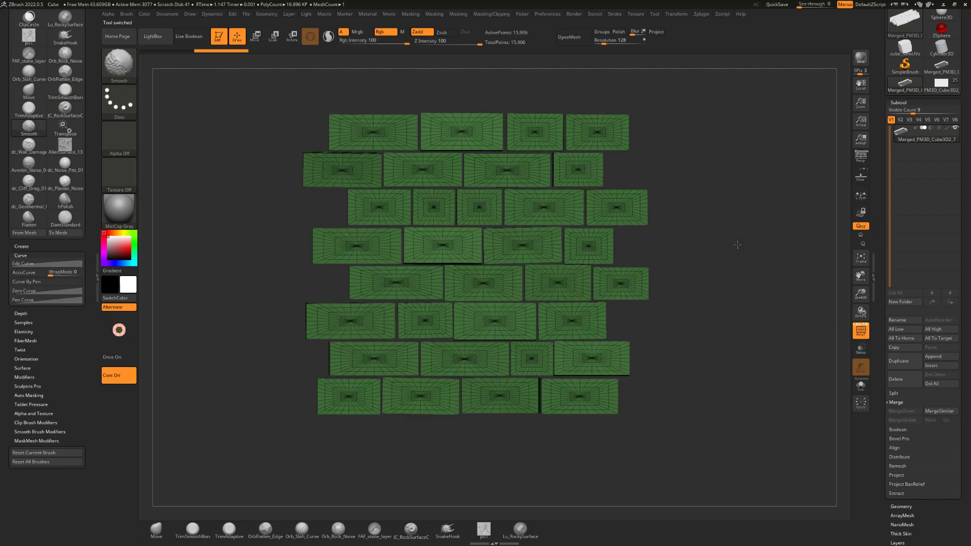
pyautogui.press('2')
pyautogui.press('1')
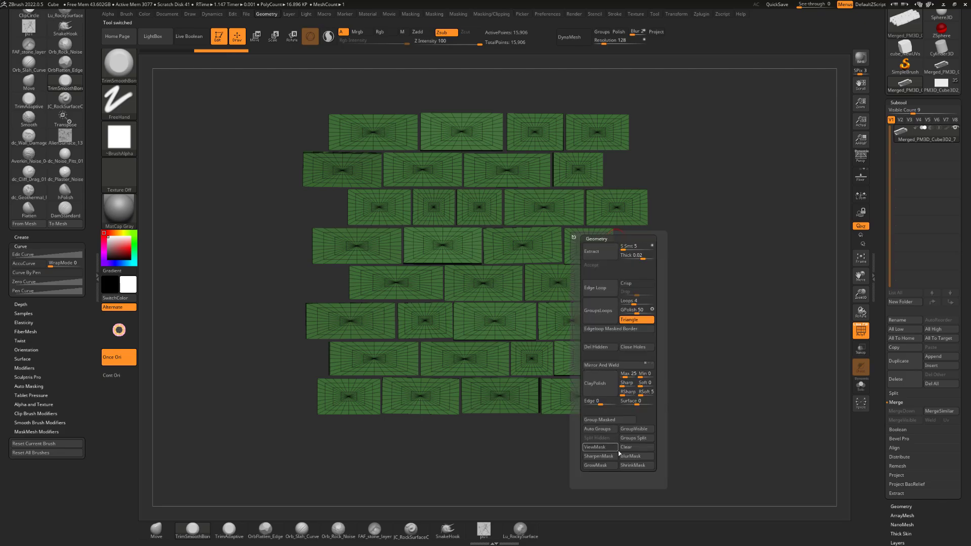
pyautogui.click(602, 429)
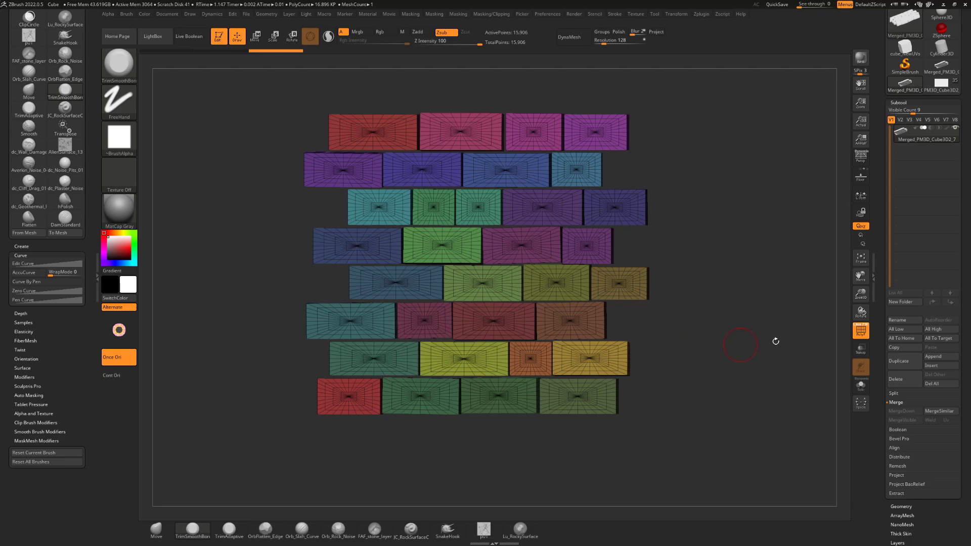
pyautogui.click(861, 330)
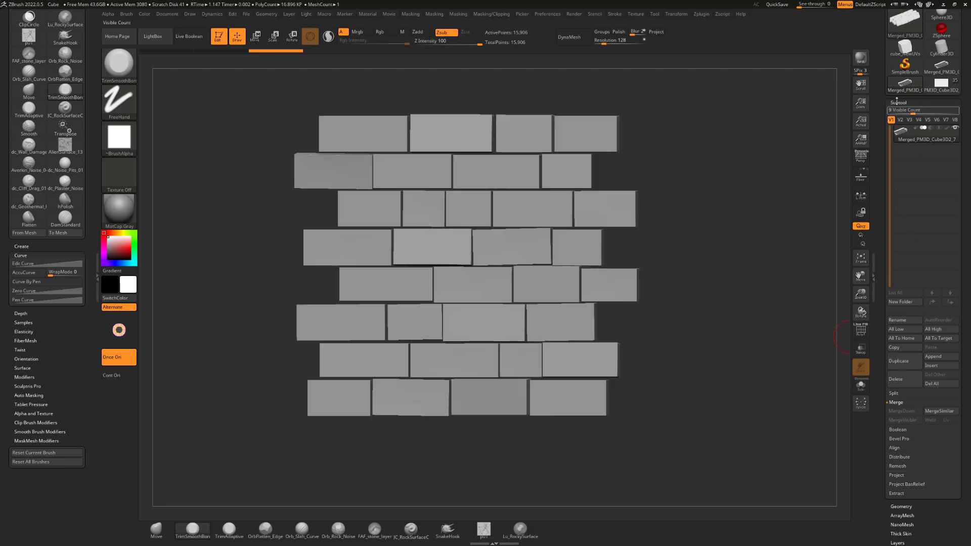
# Try to remesh the merged bricks with DynaMesh at resolution 128 with Groups enabled
pyautogui.click(897, 102)
pyautogui.click(901, 111)
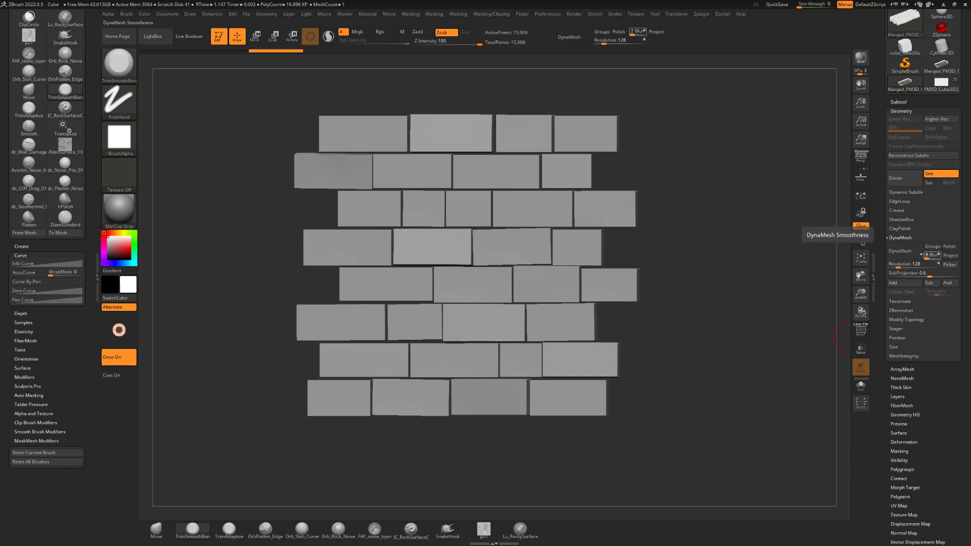
pyautogui.click(934, 249)
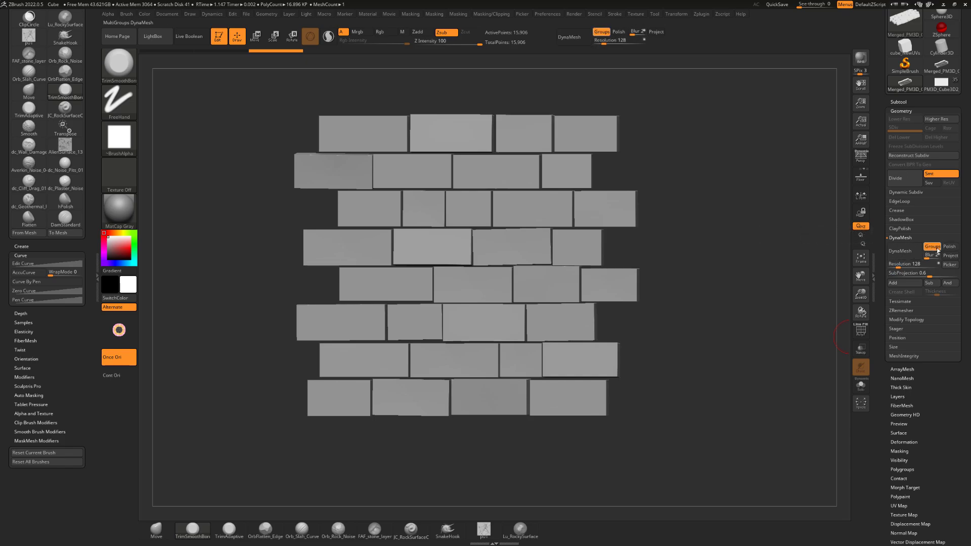
pyautogui.moveTo(706, 230); pyautogui.dragTo(717, 231)
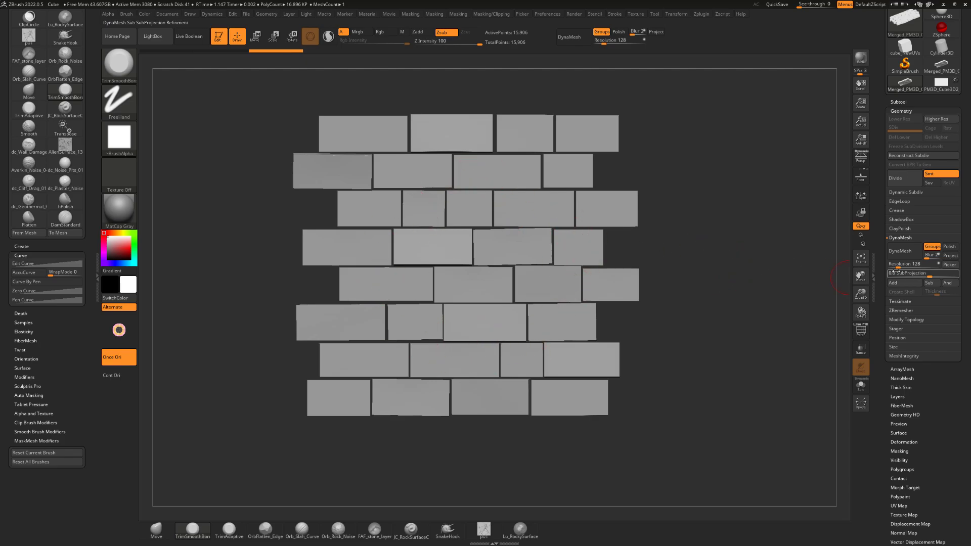
pyautogui.moveTo(821, 263); pyautogui.dragTo(815, 263)
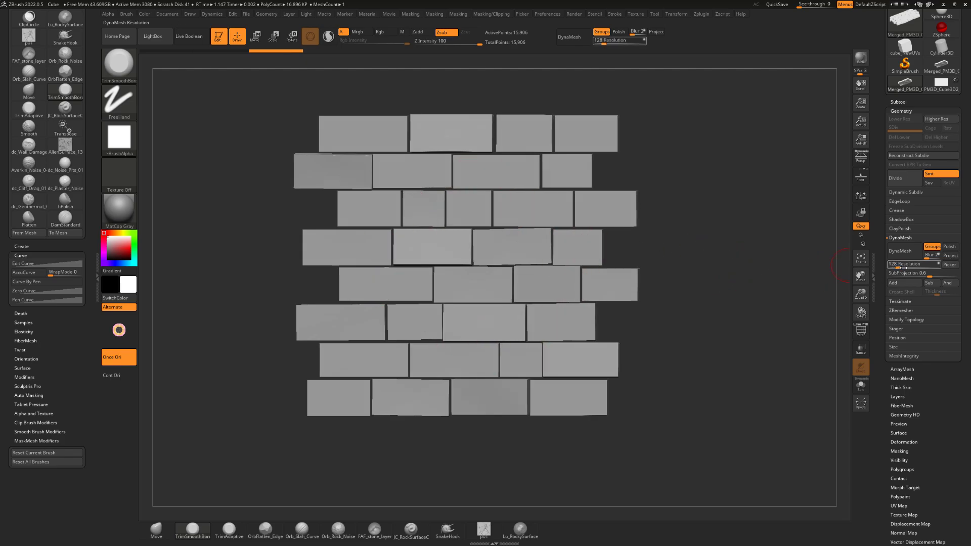
pyautogui.click(893, 251)
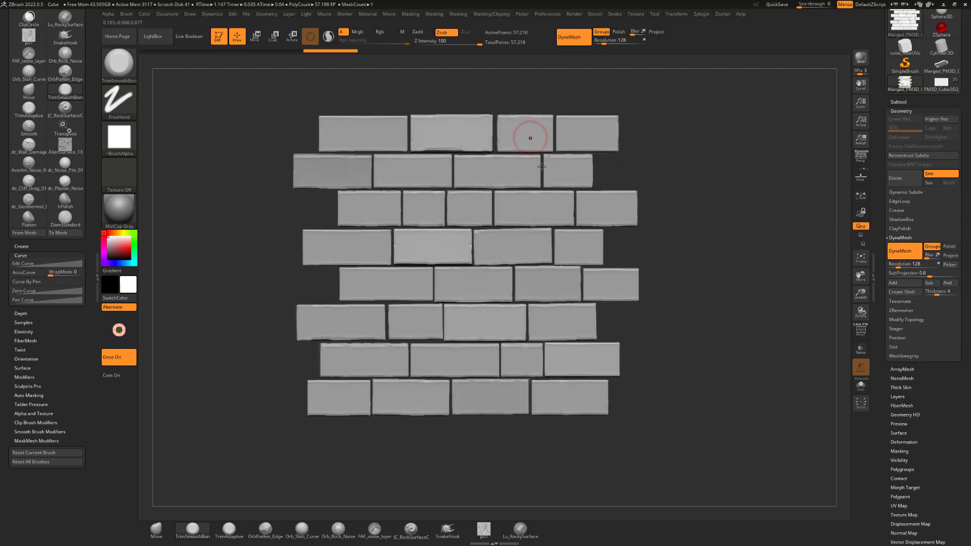
pyautogui.moveTo(784, 255); pyautogui.dragTo(769, 254)
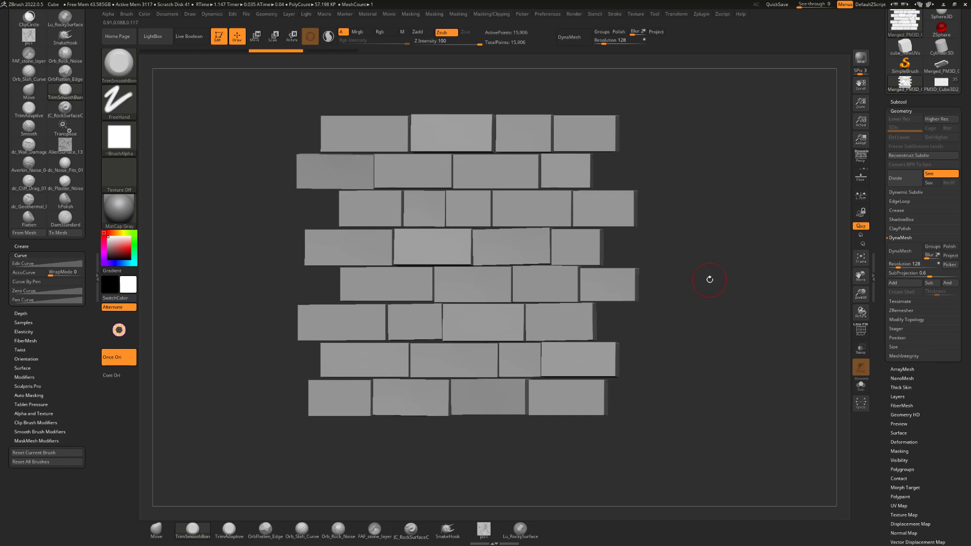
# Remesh the merged bricks with DynaMesh at resolution 1064 with Groups enabled, and check the polygroups in the PolyFrame display
pyautogui.press('shift')
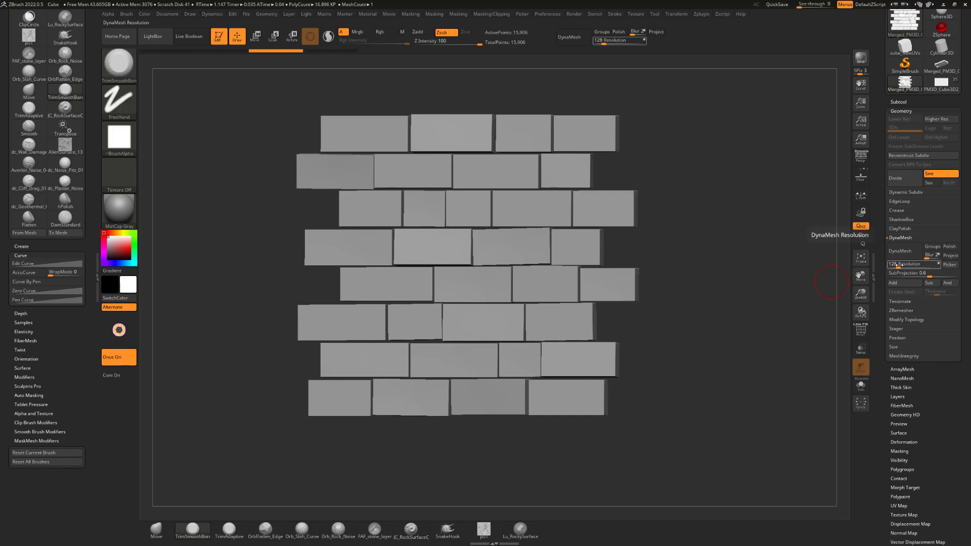
pyautogui.moveTo(898, 266); pyautogui.dragTo(908, 266)
pyautogui.click(933, 247)
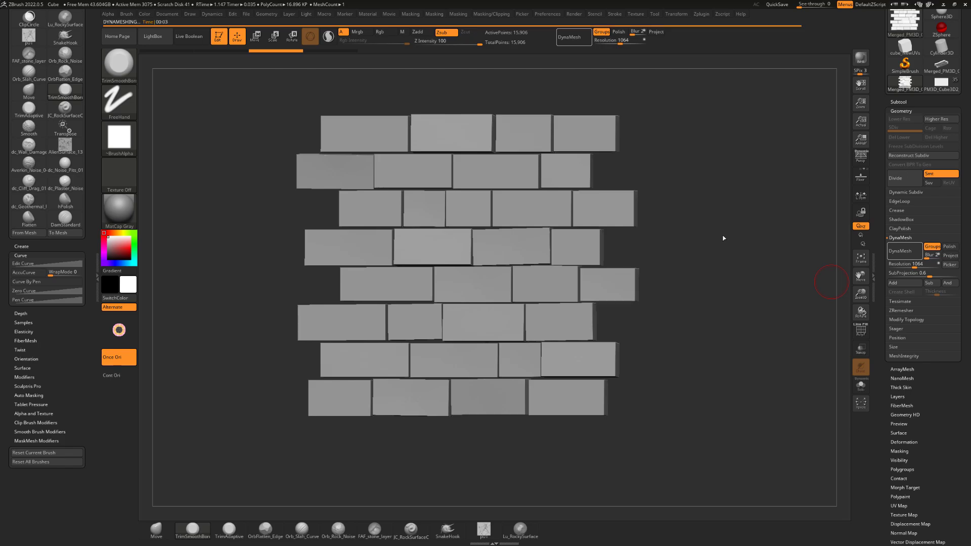
pyautogui.moveTo(711, 225); pyautogui.dragTo(566, 88)
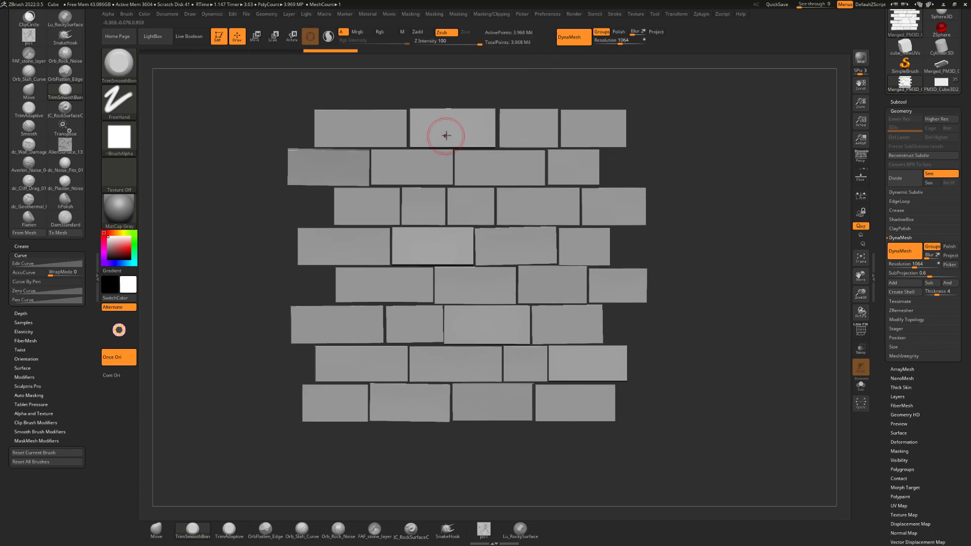
pyautogui.click(861, 330)
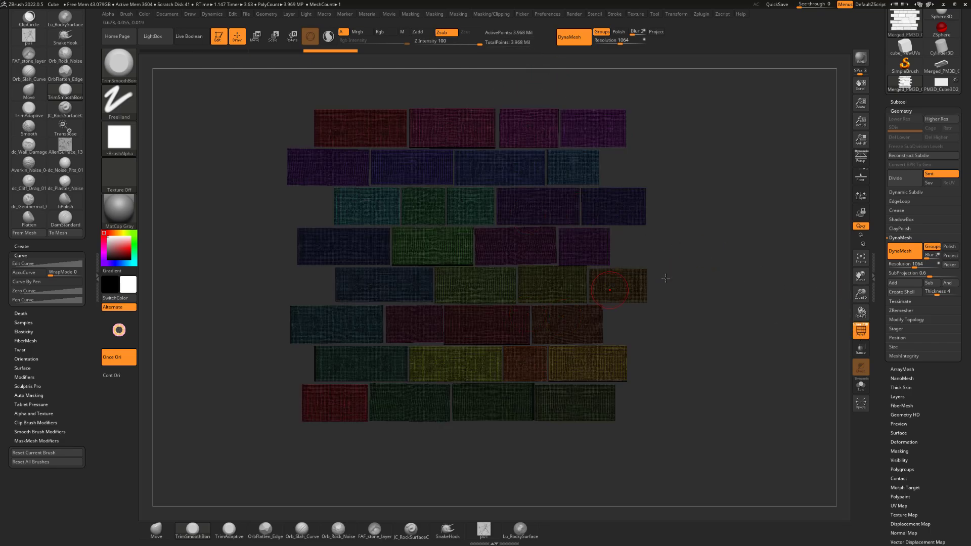
pyautogui.moveTo(707, 256); pyautogui.dragTo(733, 252)
pyautogui.click(862, 334)
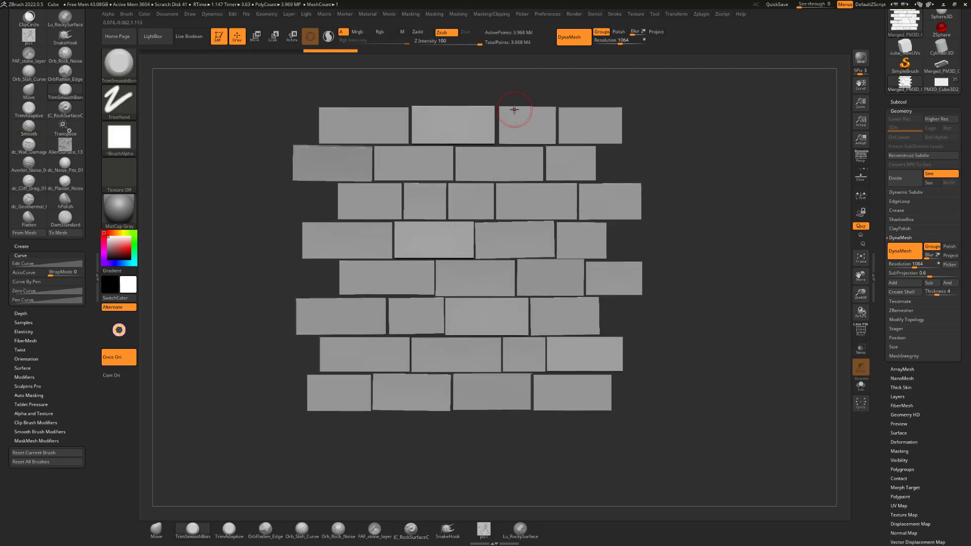
# Subdivide the remeshed bricks once and inspect the wall from several angles
pyautogui.press('ctrl')
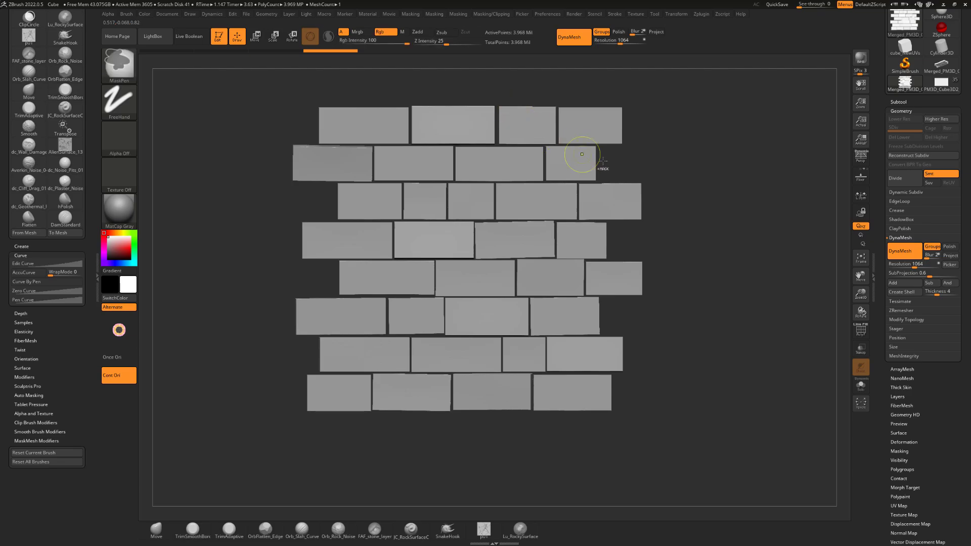
pyautogui.hotkey('ctrl', 'd')
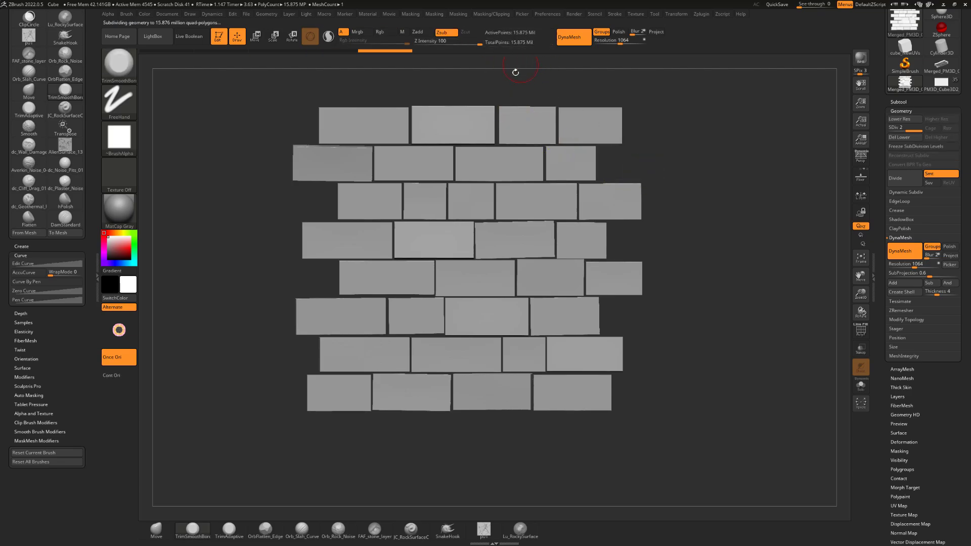
pyautogui.moveTo(516, 73); pyautogui.dragTo(661, 195)
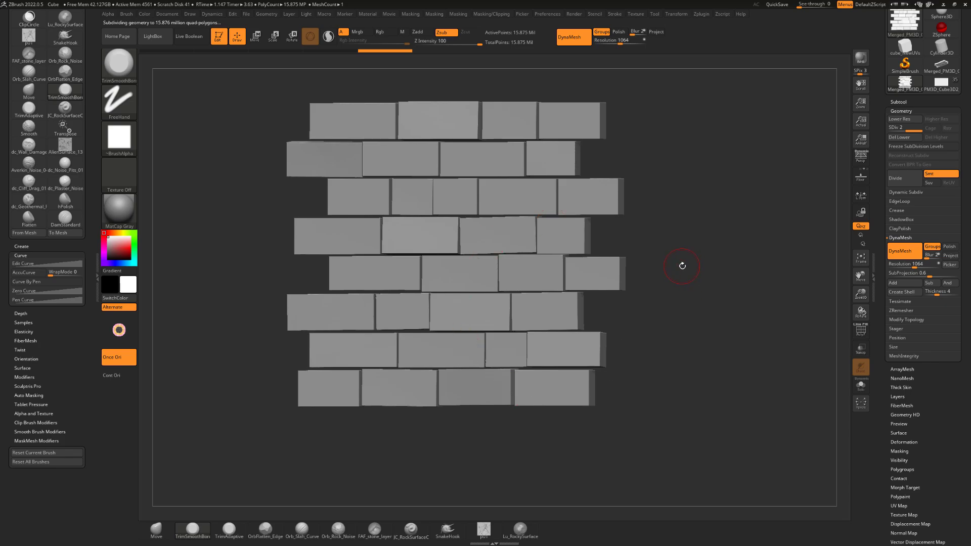
pyautogui.keyDown('shift'); pyautogui.moveTo(683, 266); pyautogui.dragTo(610, 156); pyautogui.keyUp('shift')
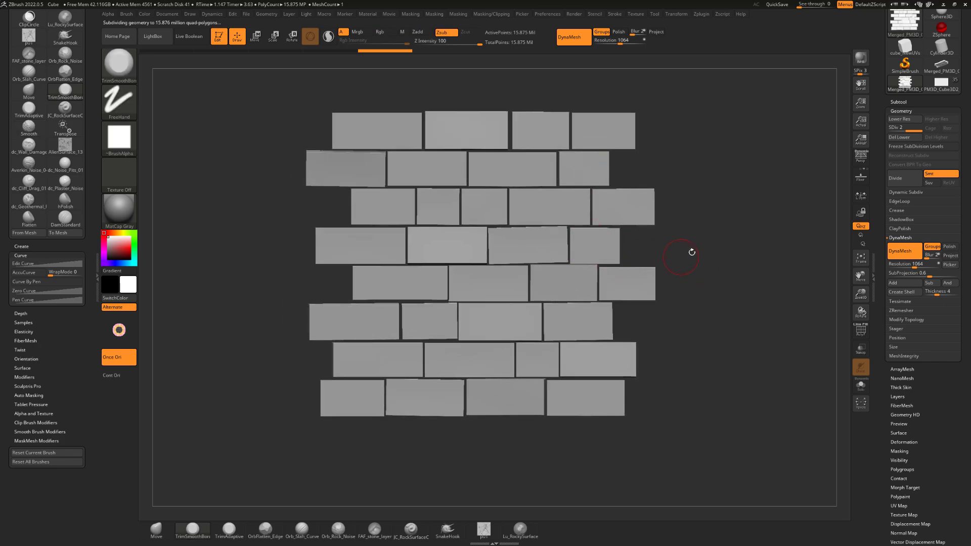
pyautogui.keyDown('alt'); pyautogui.moveTo(701, 257); pyautogui.dragTo(706, 288); pyautogui.keyUp('alt')
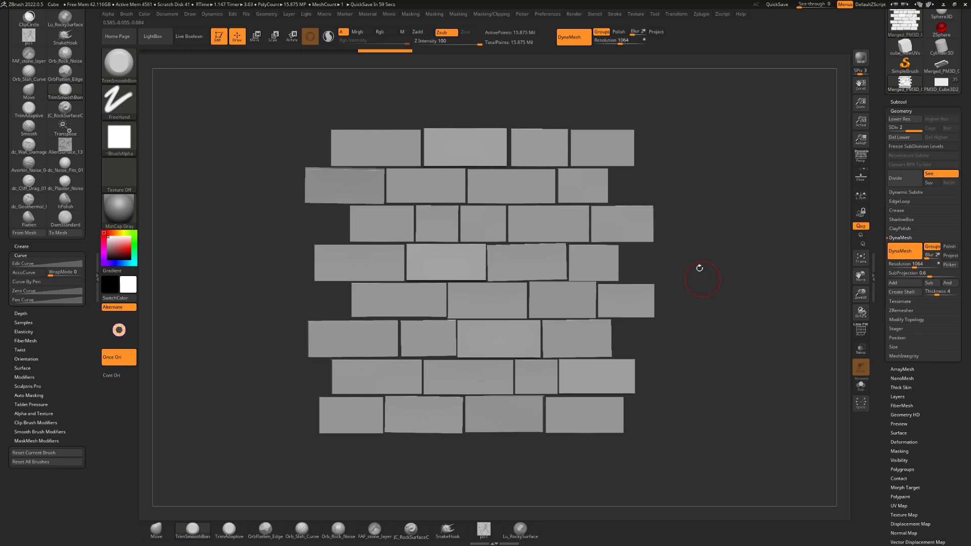
pyautogui.keyDown('alt'); pyautogui.moveTo(795, 204); pyautogui.dragTo(805, 214); pyautogui.keyUp('alt')
# Switch back to the original tool holding the separate bricks and show its list of subtools
pyautogui.click(941, 84)
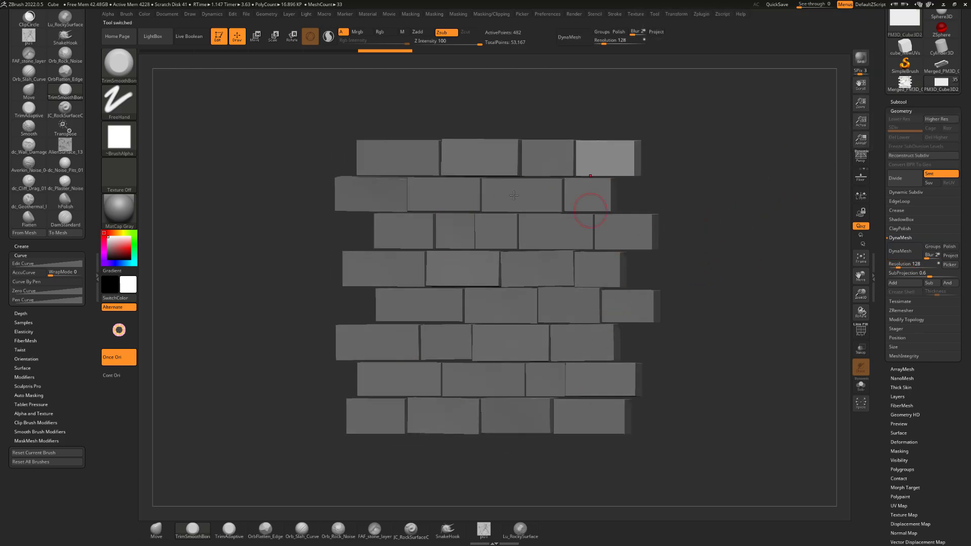
pyautogui.scroll(2, 887, 100)
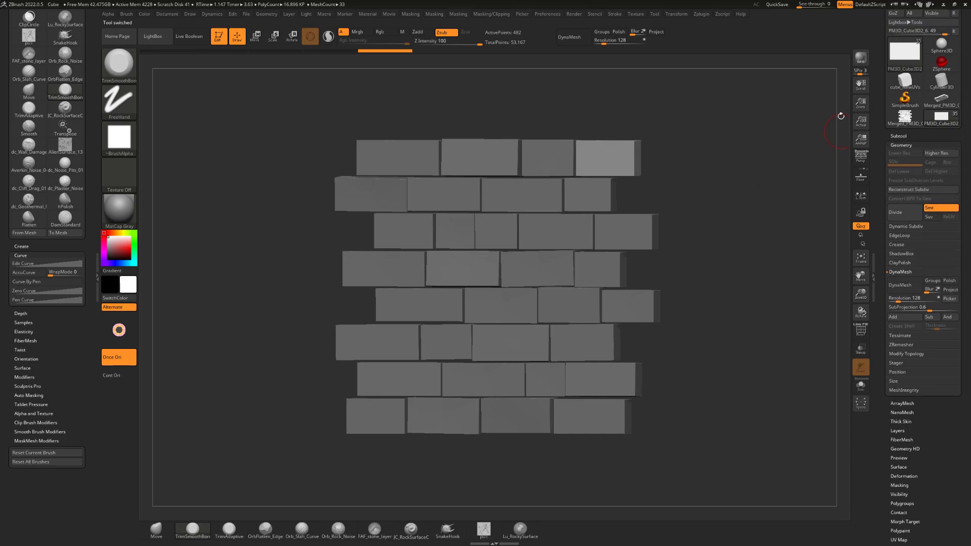
pyautogui.keyDown('shift'); pyautogui.moveTo(732, 225); pyautogui.dragTo(747, 231); pyautogui.keyUp('shift')
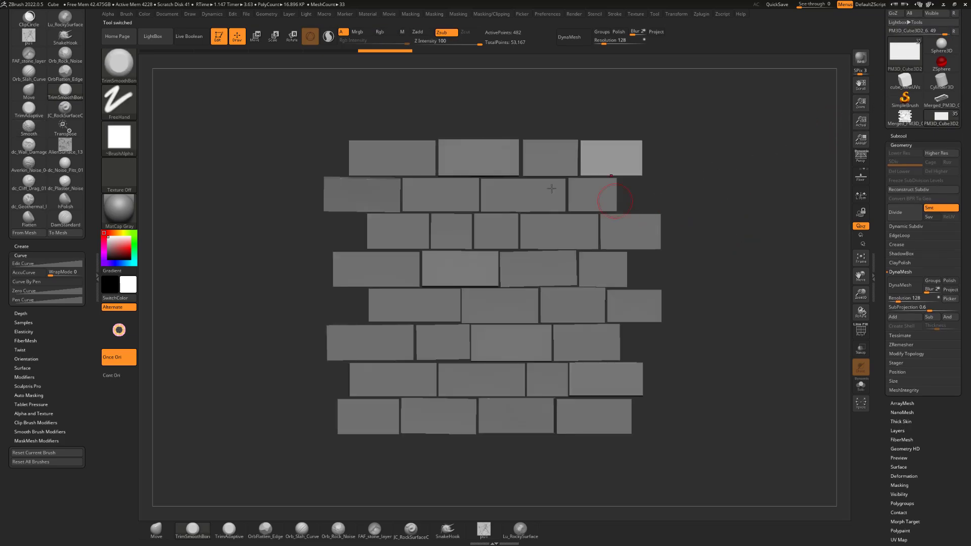
pyautogui.click(899, 134)
pyautogui.moveTo(903, 187)
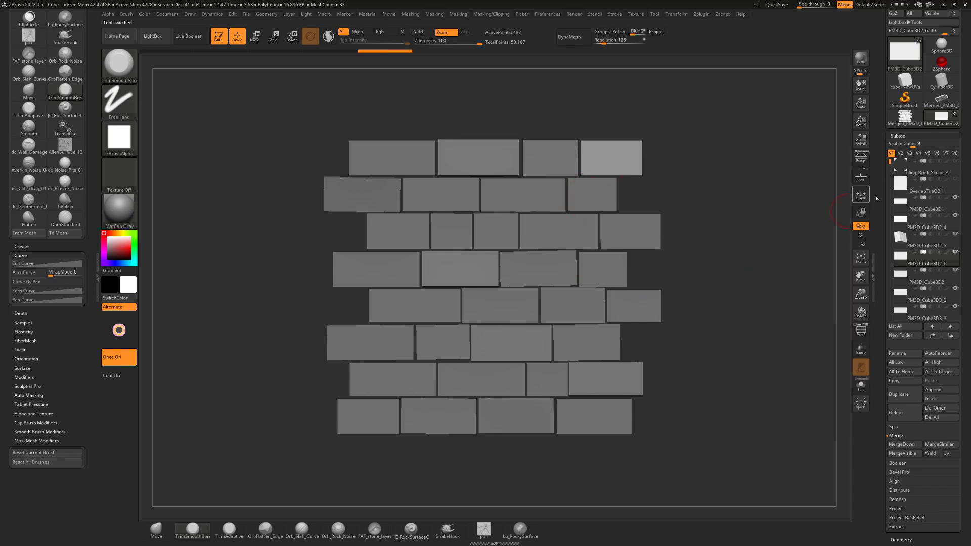
# Delete all the old brick subtools, starting with PM3D_Cube3D1, keeping only Tiling_Brick_Sculpt_A and OverlapTileOBJ1
pyautogui.click(913, 203)
pyautogui.keyDown('alt'); pyautogui.moveTo(739, 219); pyautogui.dragTo(735, 204); pyautogui.keyUp('alt')
pyautogui.click(910, 417)
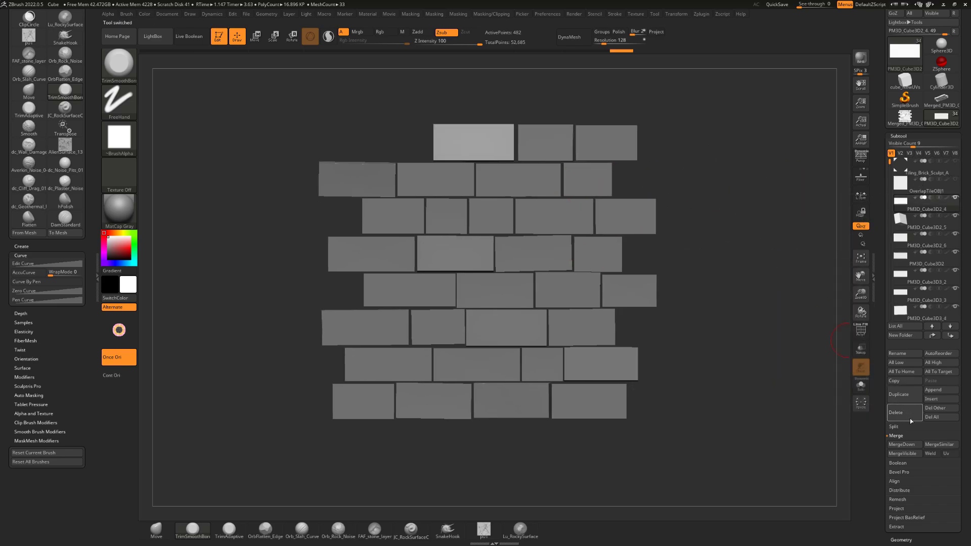
pyautogui.click(910, 418)
pyautogui.click(913, 419)
pyautogui.click(913, 419)
pyautogui.click(913, 419)
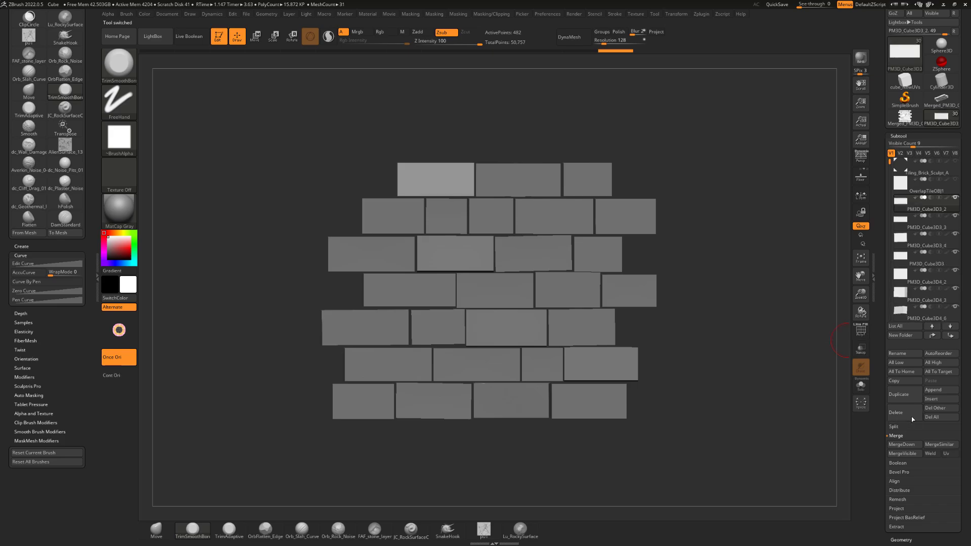
pyautogui.click(914, 419)
pyautogui.click(913, 419)
pyautogui.click(915, 418)
pyautogui.click(914, 418)
pyautogui.click(914, 419)
pyautogui.click(915, 418)
pyautogui.click(914, 418)
pyautogui.click(914, 418)
pyautogui.click(914, 417)
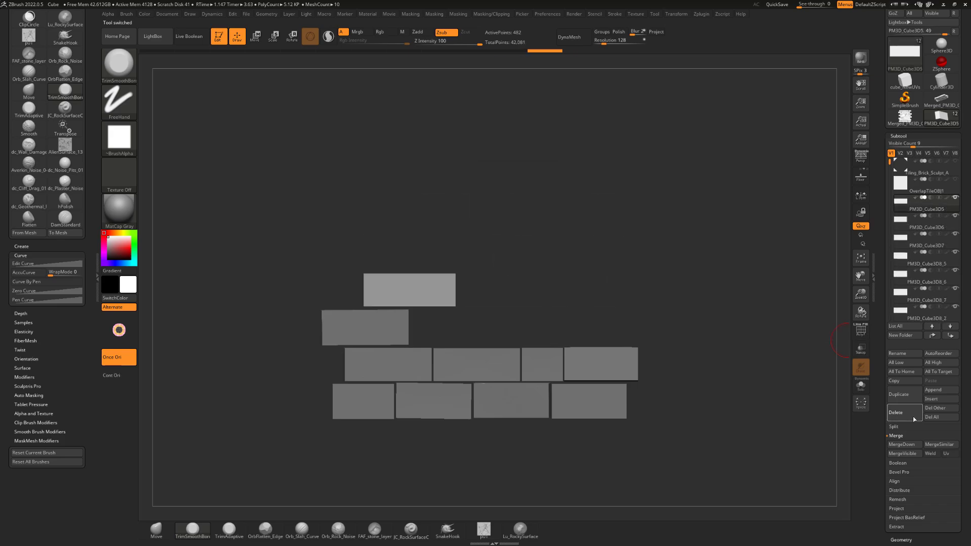
pyautogui.click(915, 417)
pyautogui.click(914, 418)
pyautogui.click(915, 417)
pyautogui.click(914, 417)
pyautogui.click(915, 417)
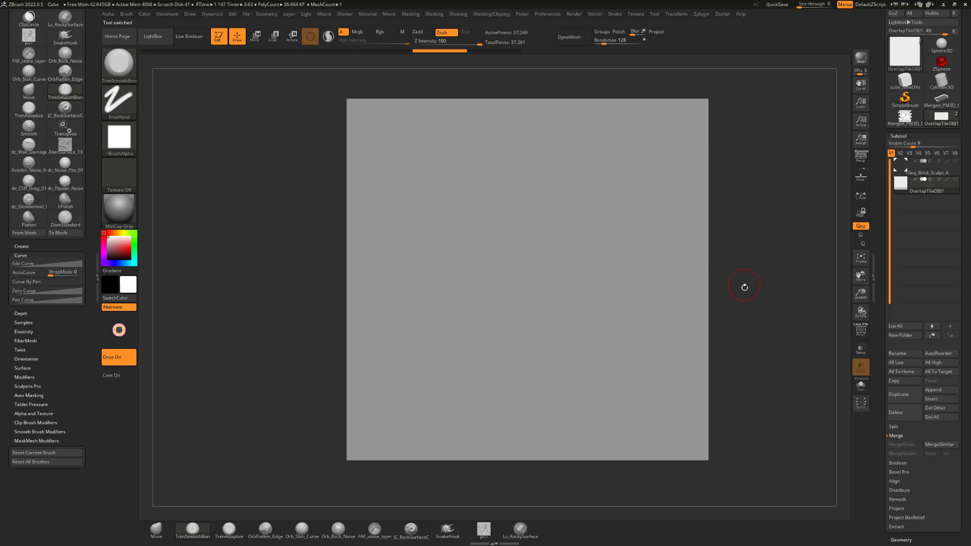
# Append the merged brick mesh Merged_PM3D_Cube3D2_7 as a subtool and view it against the OverlapTileOBJ1 plane
pyautogui.keyDown('alt'); pyautogui.moveTo(744, 286); pyautogui.dragTo(795, 343); pyautogui.keyUp('alt')
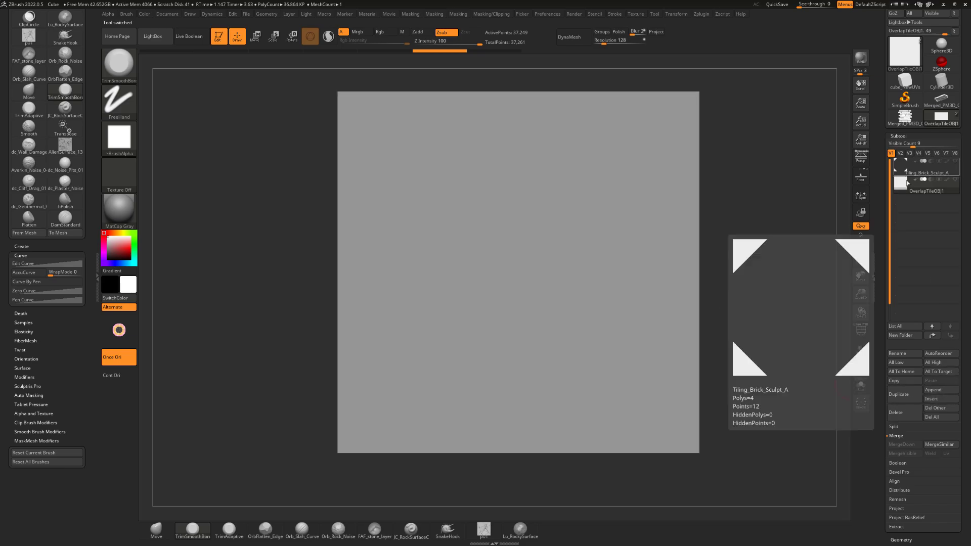
pyautogui.click(949, 395)
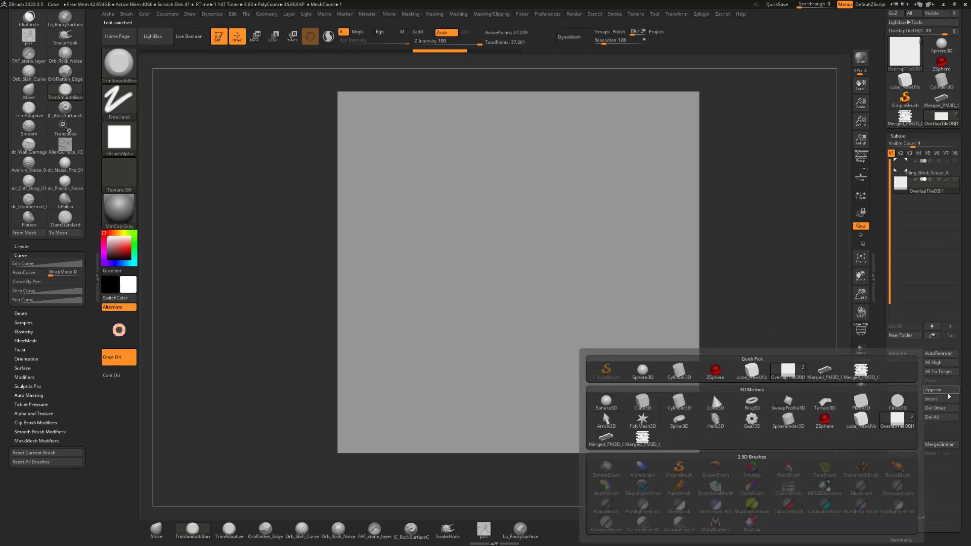
pyautogui.moveTo(644, 440)
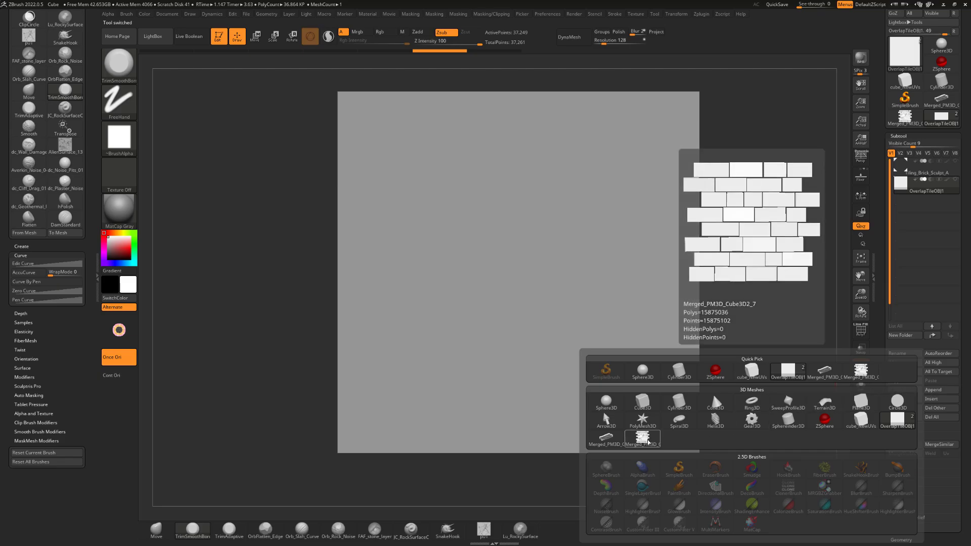
pyautogui.click(647, 441)
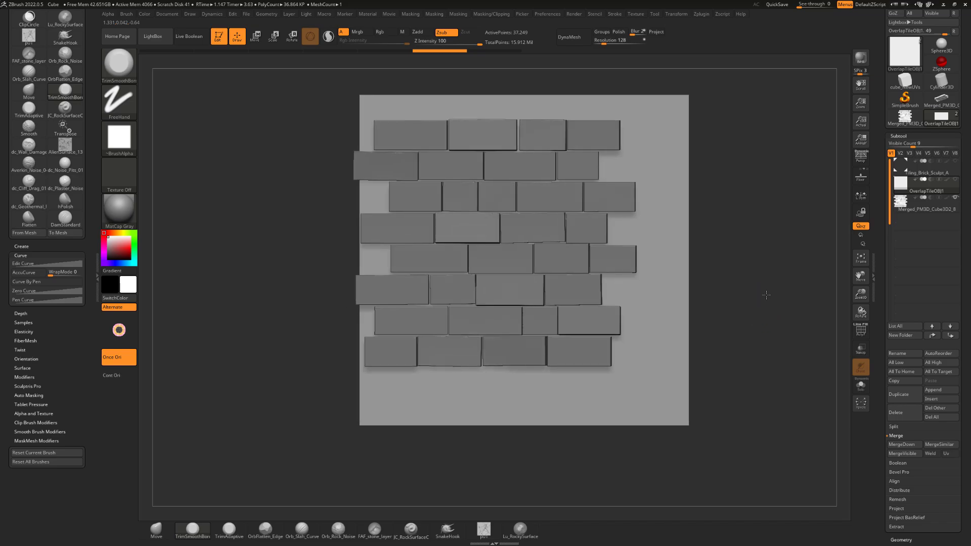
pyautogui.moveTo(766, 295)
pyautogui.mouseDown()
pyautogui.moveTo(729, 264)
pyautogui.moveTo(739, 277)
pyautogui.moveTo(764, 276)
pyautogui.mouseUp()
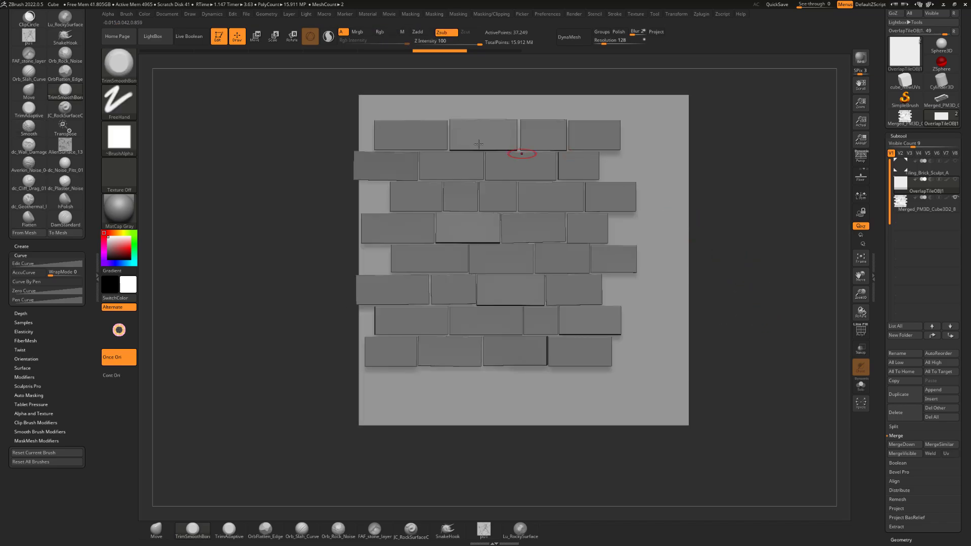
pyautogui.keyDown('alt'); pyautogui.moveTo(754, 210); pyautogui.dragTo(739, 214); pyautogui.keyUp('alt')
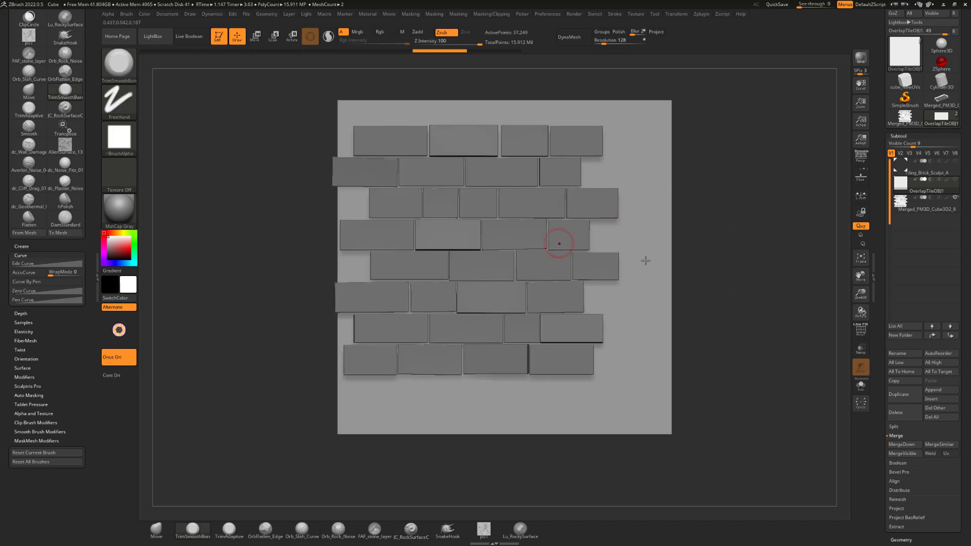
# Make the appended brick mesh the active subtool and split it into a separate subtool per polygroup with Groups Split
pyautogui.keyDown('alt'); pyautogui.click(576, 210); pyautogui.keyUp('alt')
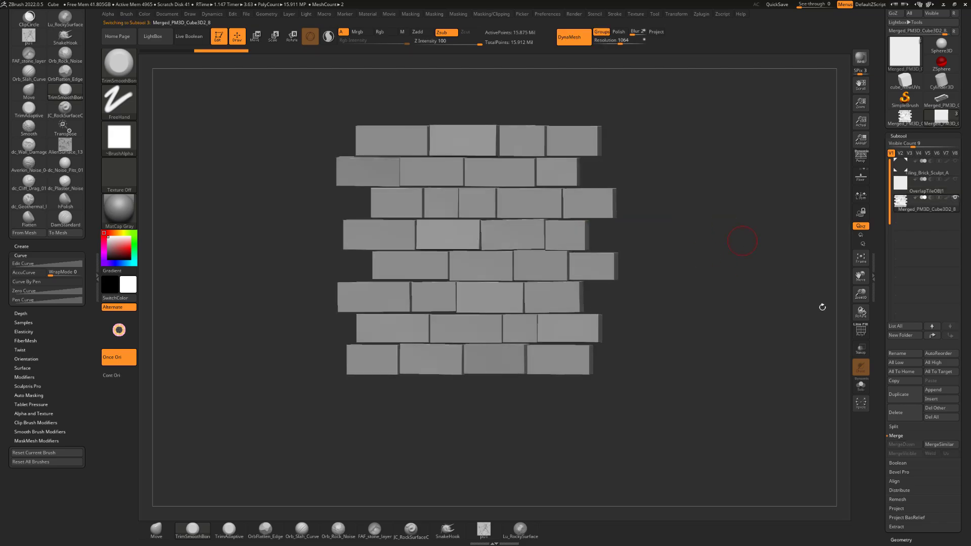
pyautogui.click(860, 330)
pyautogui.click(861, 330)
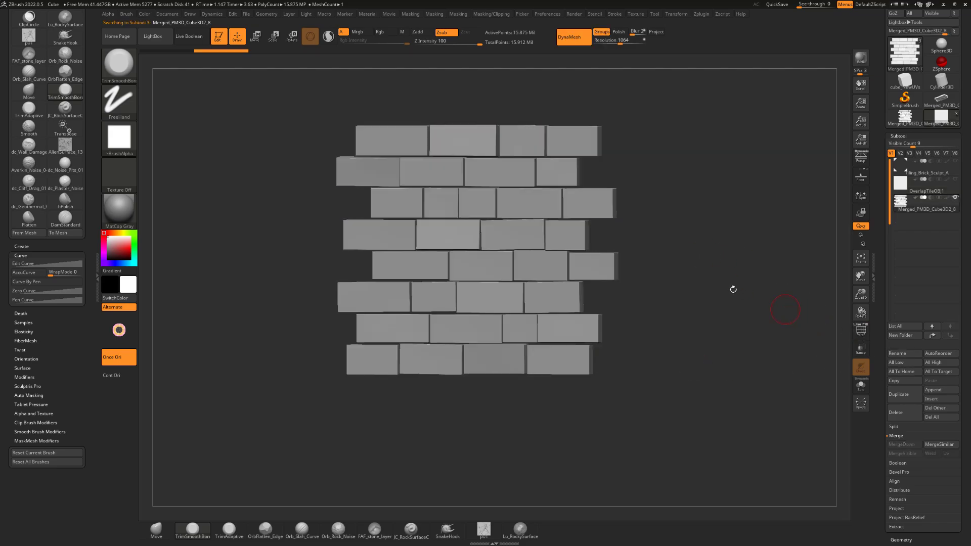
pyautogui.moveTo(658, 245); pyautogui.dragTo(644, 247)
pyautogui.press('1')
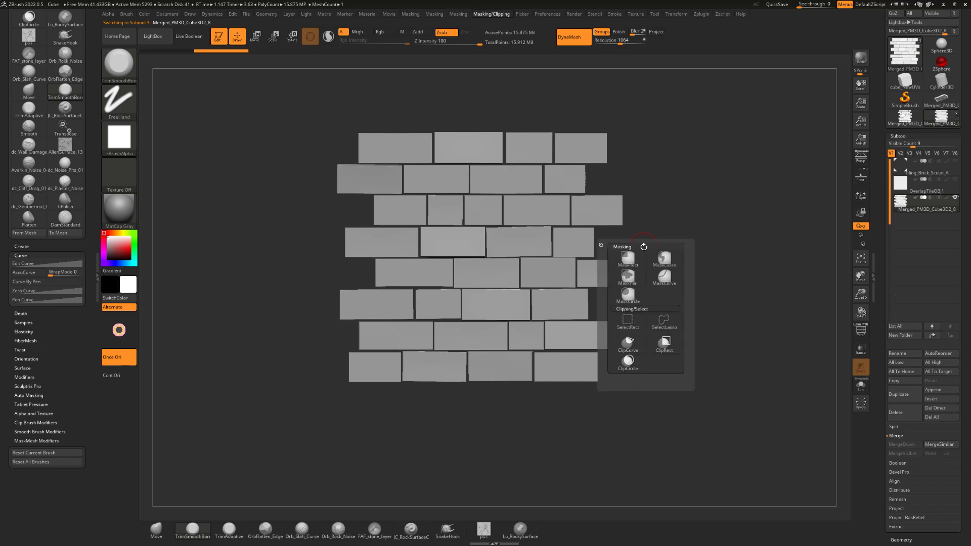
pyautogui.press('2')
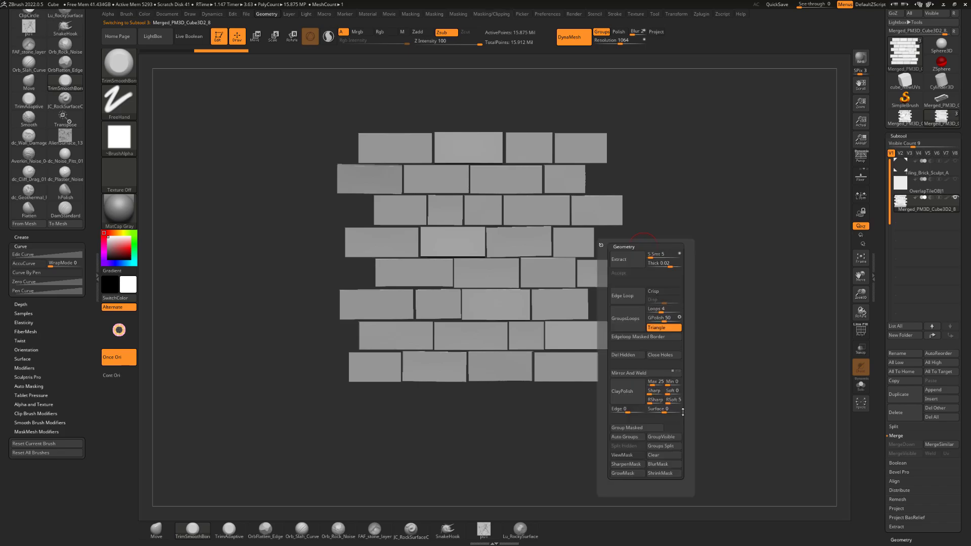
pyautogui.click(660, 446)
pyautogui.click(633, 465)
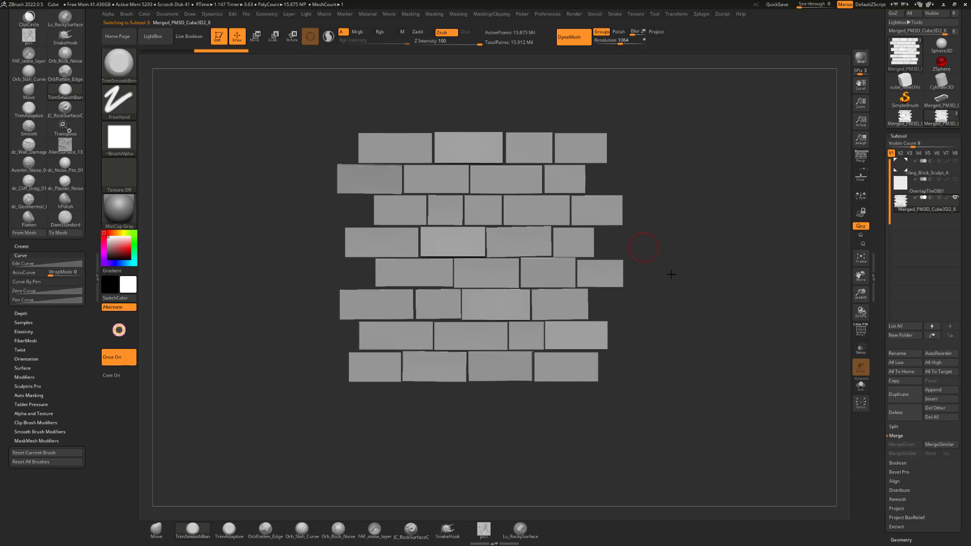
# Examine the split brick subtools and where Groups Split is found among the subtool's Split options
pyautogui.press('2')
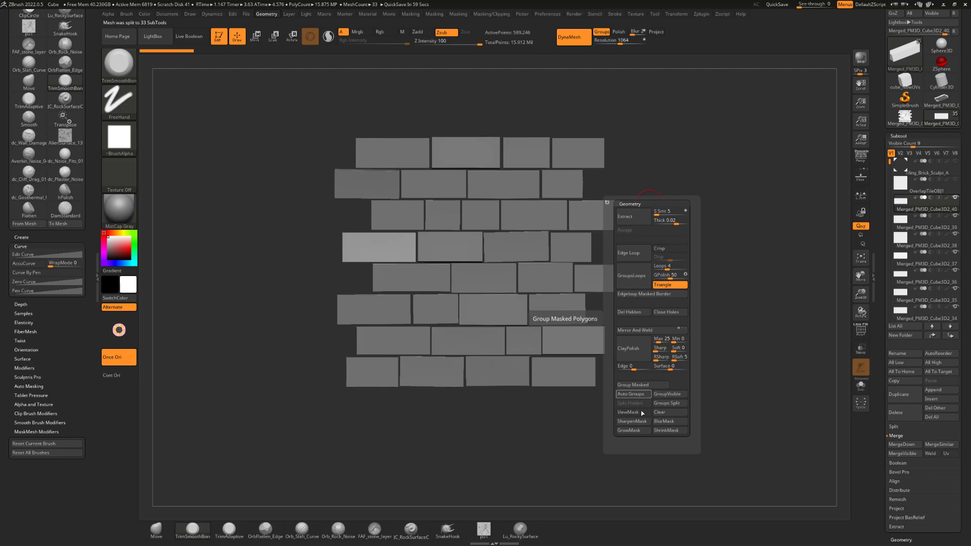
pyautogui.scroll(-5, 901, 248)
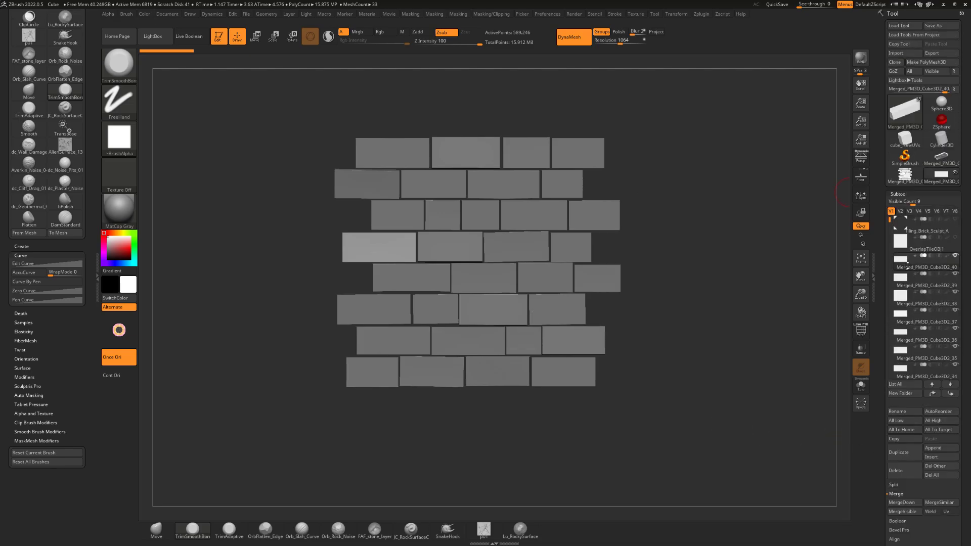
pyautogui.press('g')
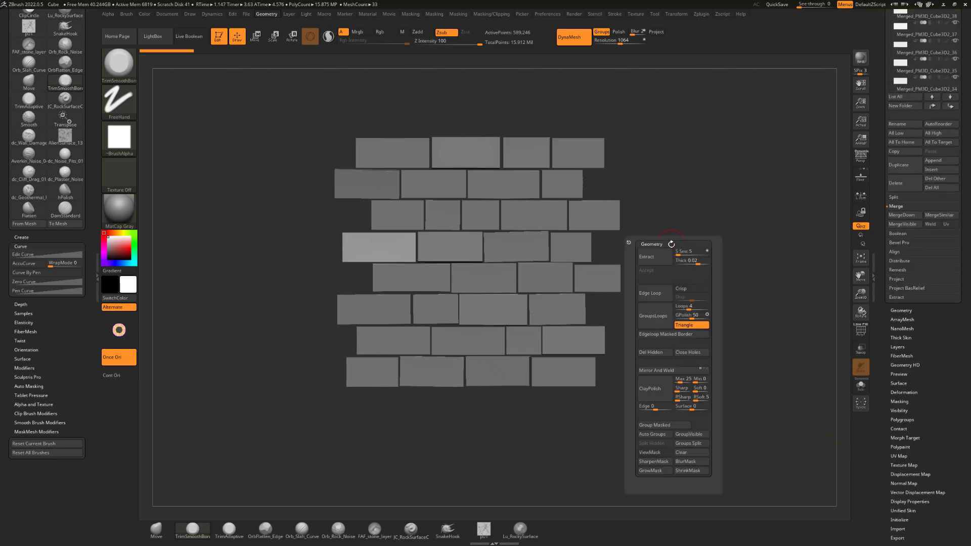
pyautogui.click(698, 445)
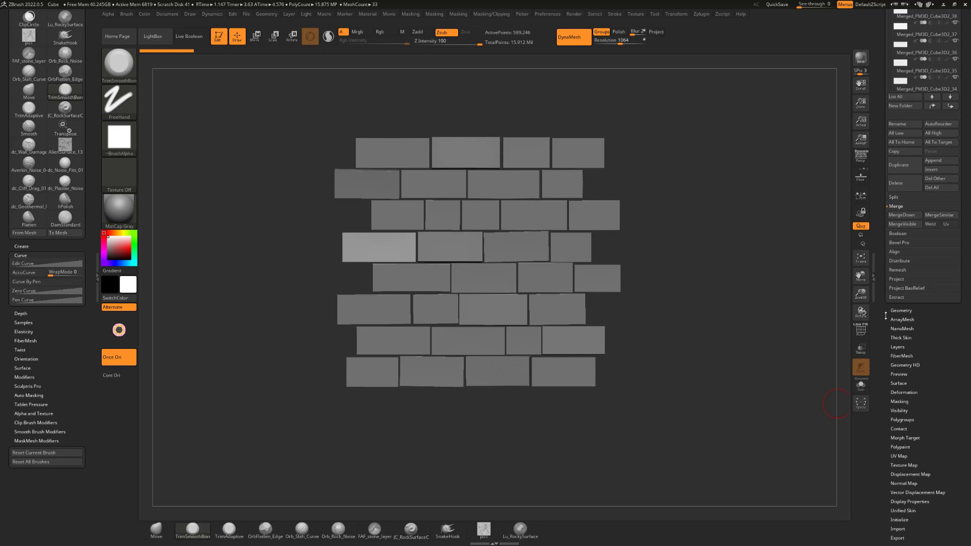
pyautogui.moveTo(886, 315); pyautogui.dragTo(895, 384)
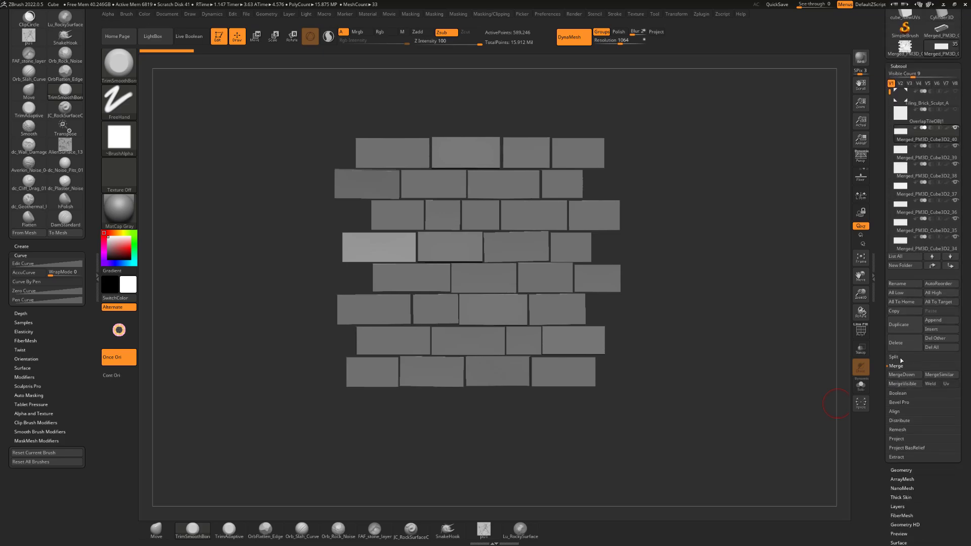
pyautogui.click(894, 357)
pyautogui.moveTo(881, 326); pyautogui.dragTo(882, 380)
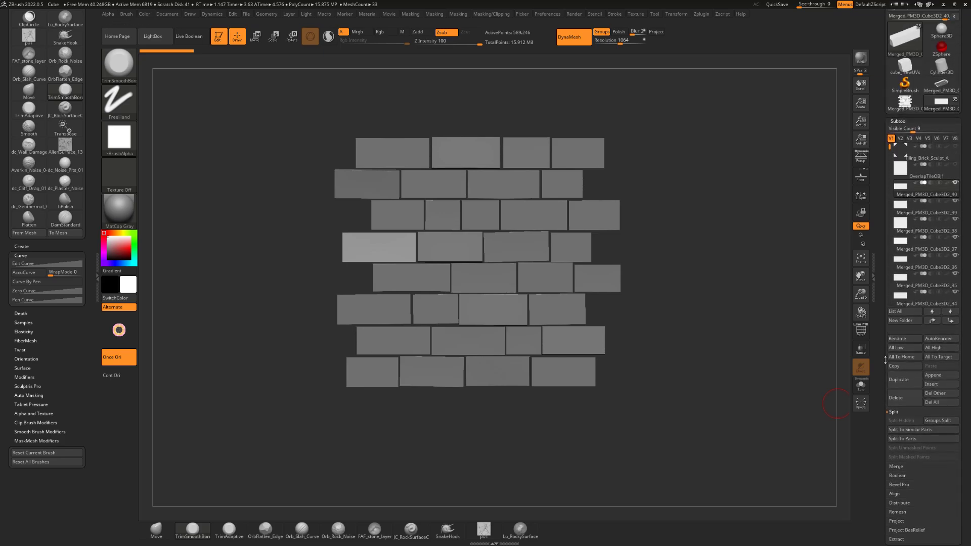
# Examine the split bricks as separate subtools, switching the PolyFrame display on and off
pyautogui.click(906, 119)
pyautogui.click(904, 121)
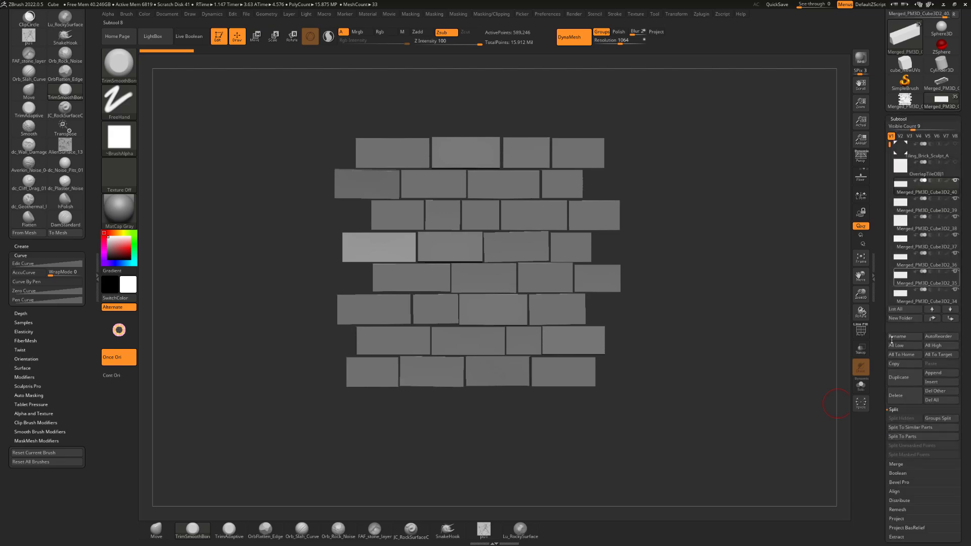
pyautogui.click(939, 419)
pyautogui.moveTo(304, 262)
pyautogui.mouseDown()
pyautogui.moveTo(315, 257)
pyautogui.moveTo(290, 275)
pyautogui.mouseUp()
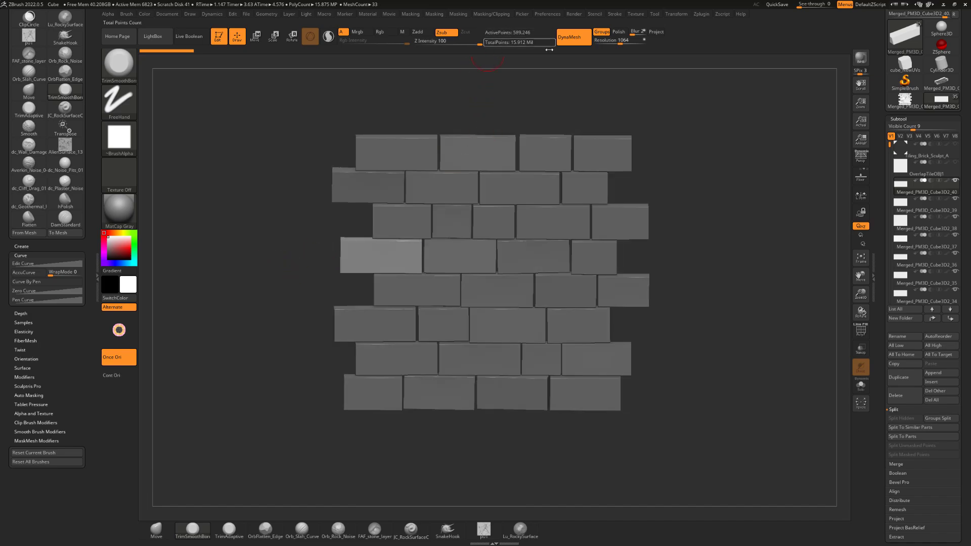
pyautogui.moveTo(729, 329); pyautogui.dragTo(802, 314)
pyautogui.click(861, 331)
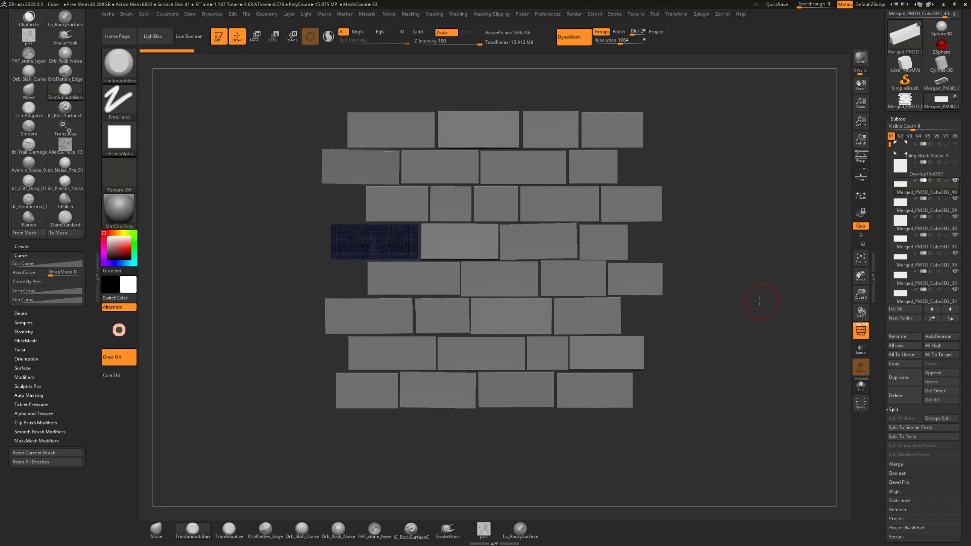
pyautogui.hotkey('shift', 'f')
pyautogui.keyDown('alt'); pyautogui.moveTo(722, 238); pyautogui.dragTo(743, 288); pyautogui.keyUp('alt')
# Make the first brick of the top row the active subtool and isolate it with Solo
pyautogui.keyDown('alt'); pyautogui.click(405, 170); pyautogui.keyUp('alt')
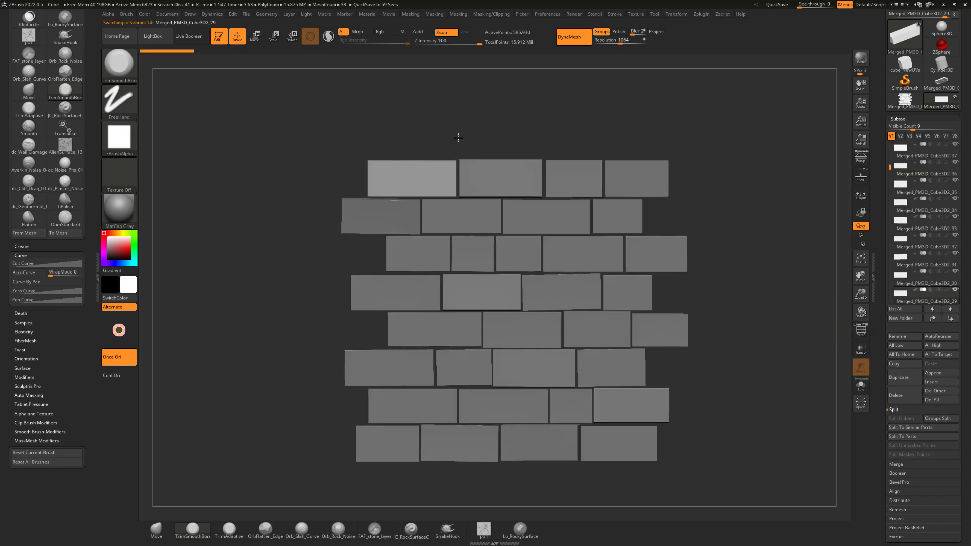
pyautogui.keyDown('alt'); pyautogui.moveTo(460, 137); pyautogui.dragTo(504, 169); pyautogui.keyUp('alt')
pyautogui.click(861, 388)
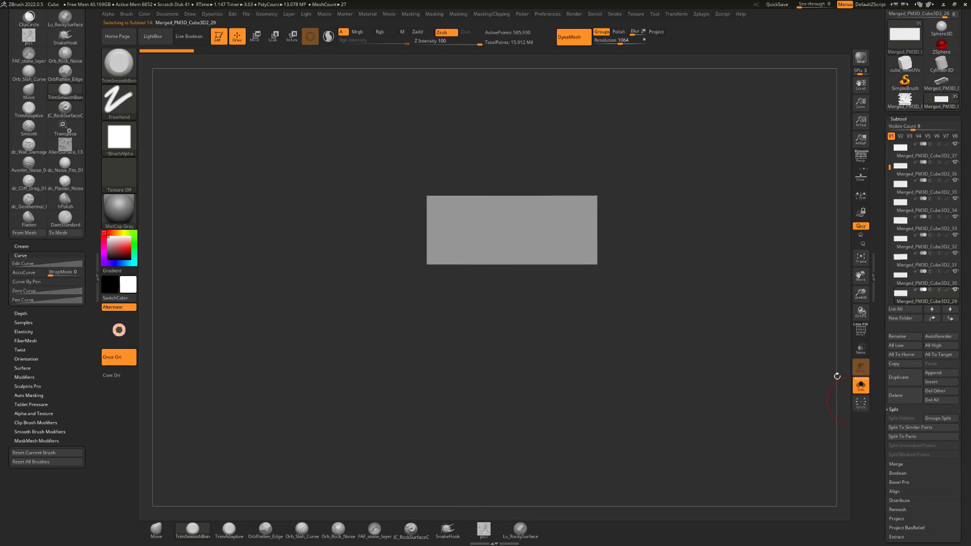
pyautogui.moveTo(756, 328); pyautogui.dragTo(658, 301)
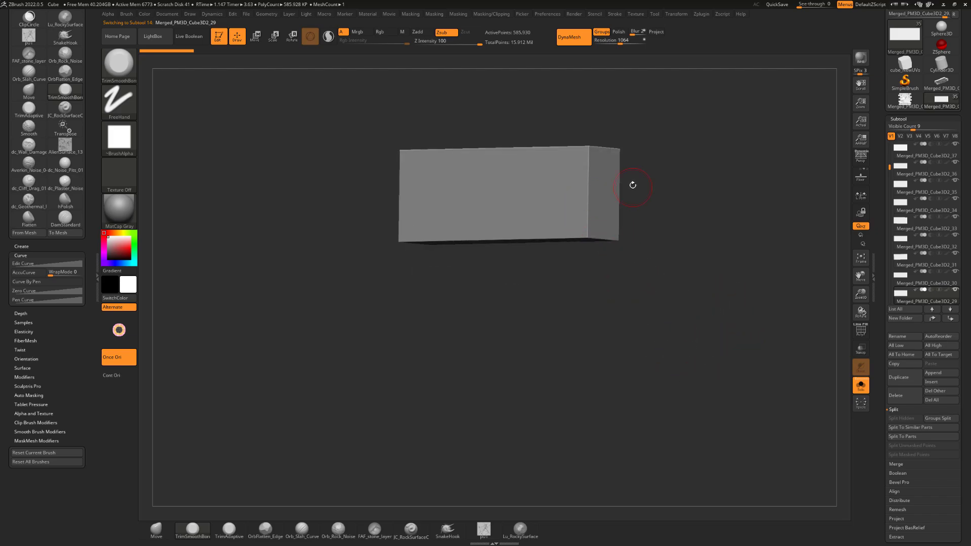
pyautogui.keyDown('alt'); pyautogui.moveTo(631, 184); pyautogui.dragTo(615, 183); pyautogui.keyUp('alt')
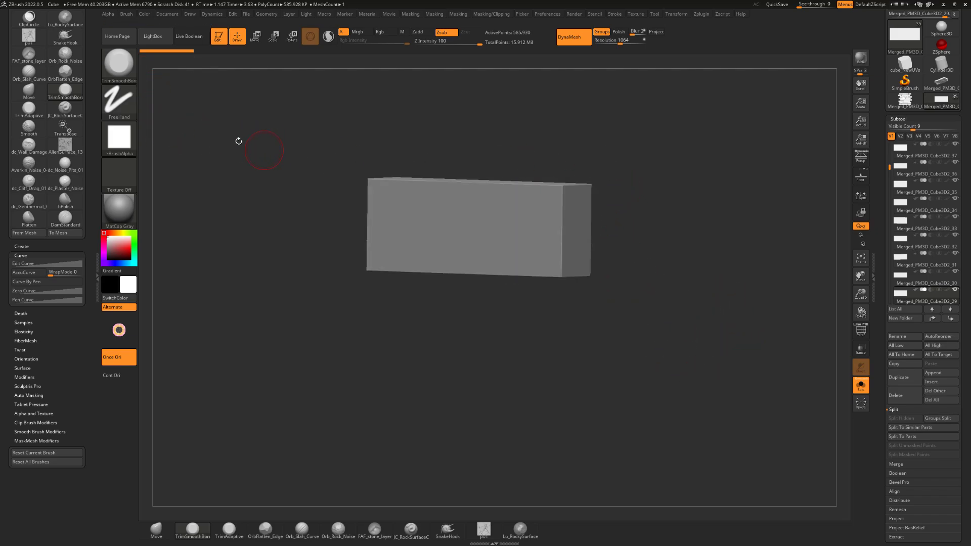
# Chip the isolated brick's right vertical edge and the right end of its lower front edge with the TrimSmoothBorder brush
pyautogui.moveTo(692, 178)
pyautogui.mouseDown()
pyautogui.moveTo(625, 228)
pyautogui.moveTo(678, 220)
pyautogui.moveTo(657, 197)
pyautogui.moveTo(516, 211)
pyautogui.moveTo(499, 231)
pyautogui.moveTo(502, 247)
pyautogui.mouseUp()
pyautogui.moveTo(547, 224)
pyautogui.mouseDown()
pyautogui.moveTo(568, 204)
pyautogui.moveTo(572, 210)
pyautogui.moveTo(516, 227)
pyautogui.mouseUp()
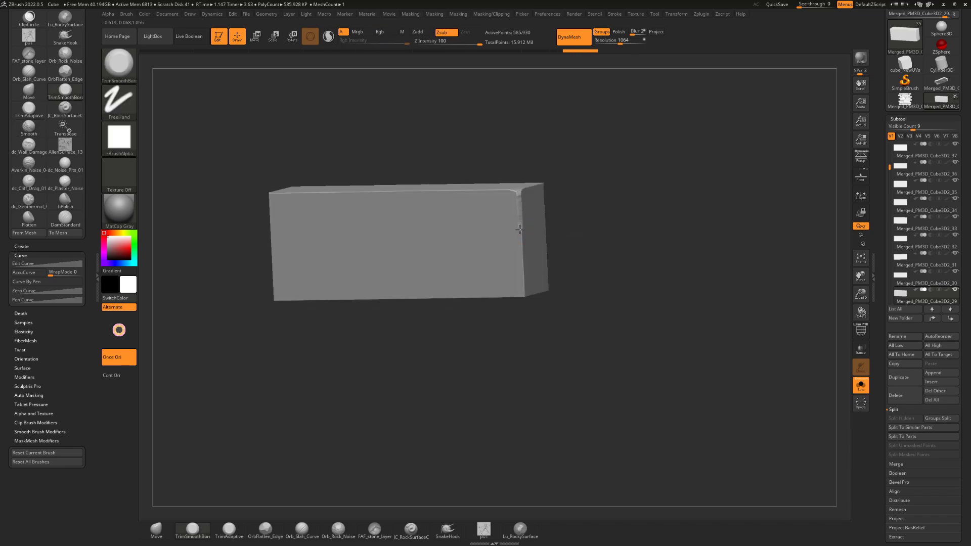
pyautogui.moveTo(599, 213)
pyautogui.mouseDown()
pyautogui.moveTo(613, 199)
pyautogui.moveTo(527, 222)
pyautogui.moveTo(526, 277)
pyautogui.moveTo(500, 285)
pyautogui.mouseUp()
pyautogui.moveTo(570, 256); pyautogui.dragTo(526, 274)
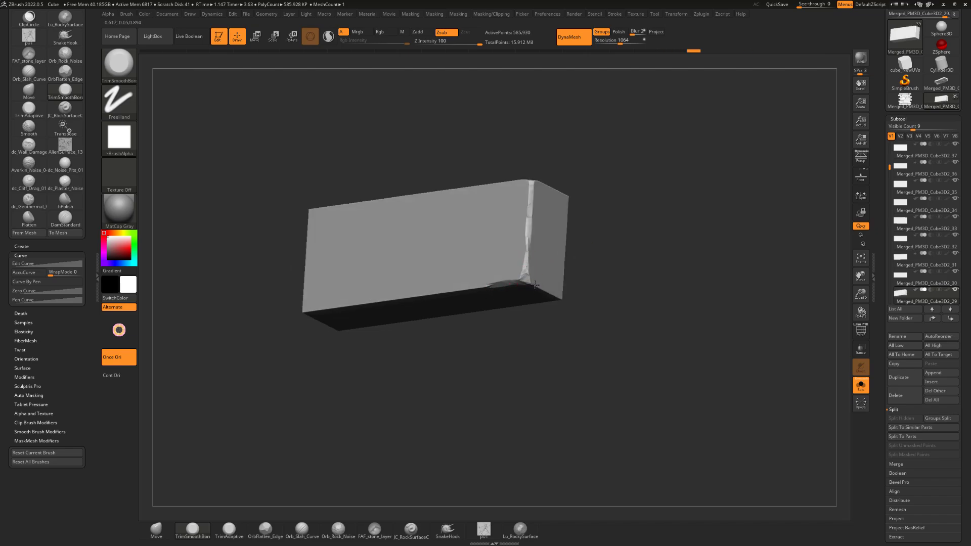
pyautogui.moveTo(526, 329)
pyautogui.mouseDown()
pyautogui.moveTo(518, 324)
pyautogui.moveTo(599, 195)
pyautogui.moveTo(564, 261)
pyautogui.moveTo(529, 289)
pyautogui.moveTo(661, 223)
pyautogui.moveTo(638, 225)
pyautogui.moveTo(617, 276)
pyautogui.moveTo(523, 266)
pyautogui.moveTo(526, 274)
pyautogui.mouseUp()
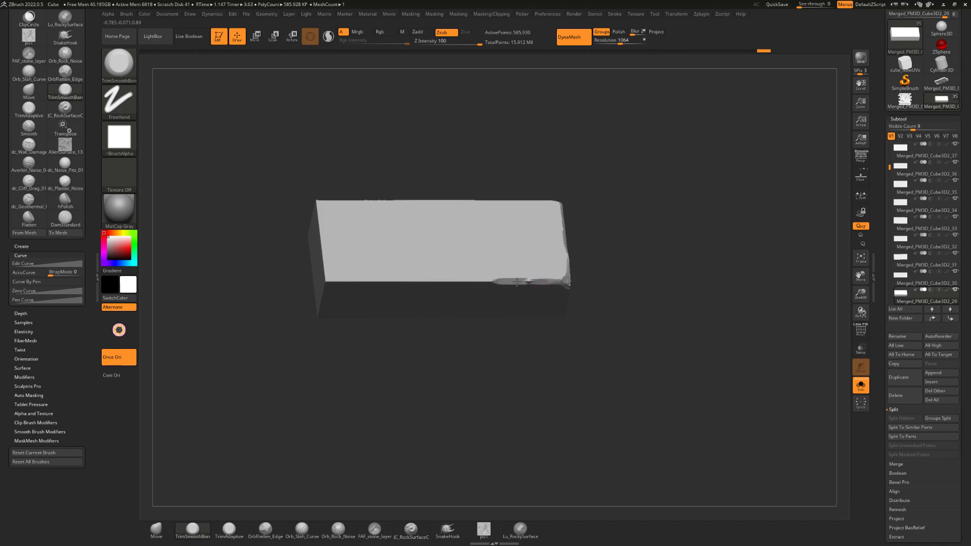
pyautogui.moveTo(604, 256)
pyautogui.mouseDown()
pyautogui.moveTo(685, 288)
pyautogui.moveTo(707, 319)
pyautogui.moveTo(603, 359)
pyautogui.moveTo(614, 257)
pyautogui.moveTo(594, 241)
pyautogui.mouseUp()
pyautogui.keyDown('alt'); pyautogui.moveTo(684, 215); pyautogui.dragTo(718, 198); pyautogui.keyUp('alt')
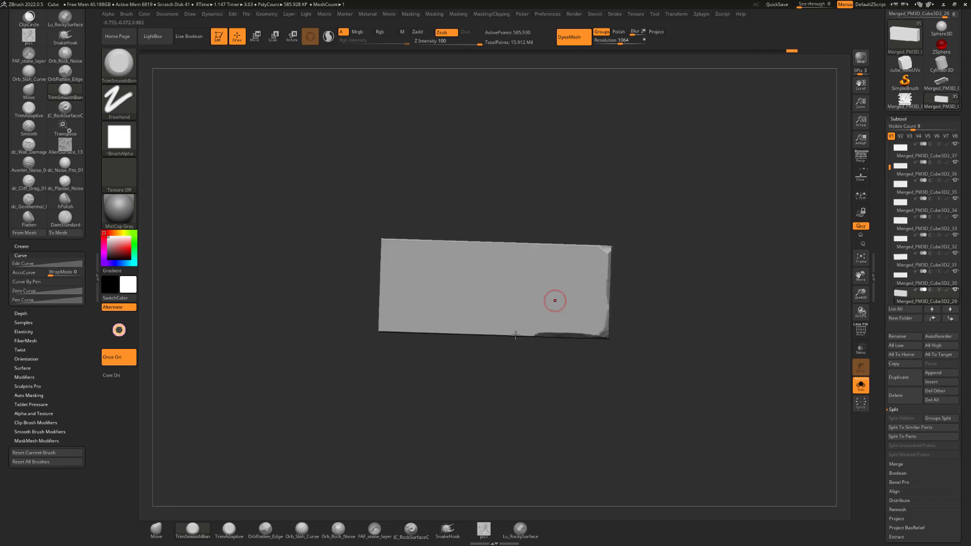
pyautogui.moveTo(481, 405)
pyautogui.keyDown('alt'); pyautogui.mouseDown()
pyautogui.moveTo(527, 372)
pyautogui.moveTo(534, 353)
pyautogui.mouseUp(); pyautogui.keyUp('alt')
pyautogui.moveTo(571, 305); pyautogui.dragTo(514, 302)
pyautogui.hotkey('ctrl', 'z')
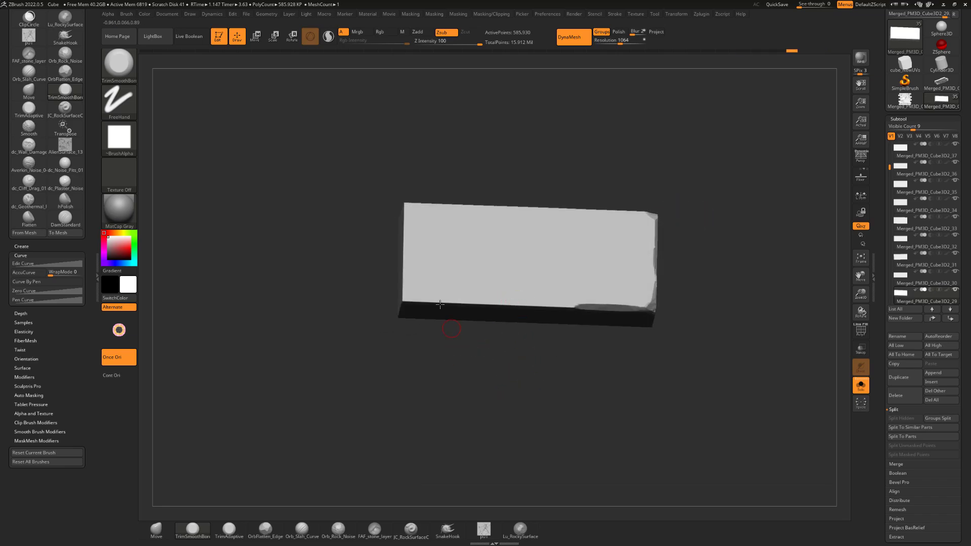
# Chip the brick's lower-left corner, left vertical edge and upper-left corner with the TrimSmoothBorder brush
pyautogui.moveTo(340, 277); pyautogui.dragTo(361, 302)
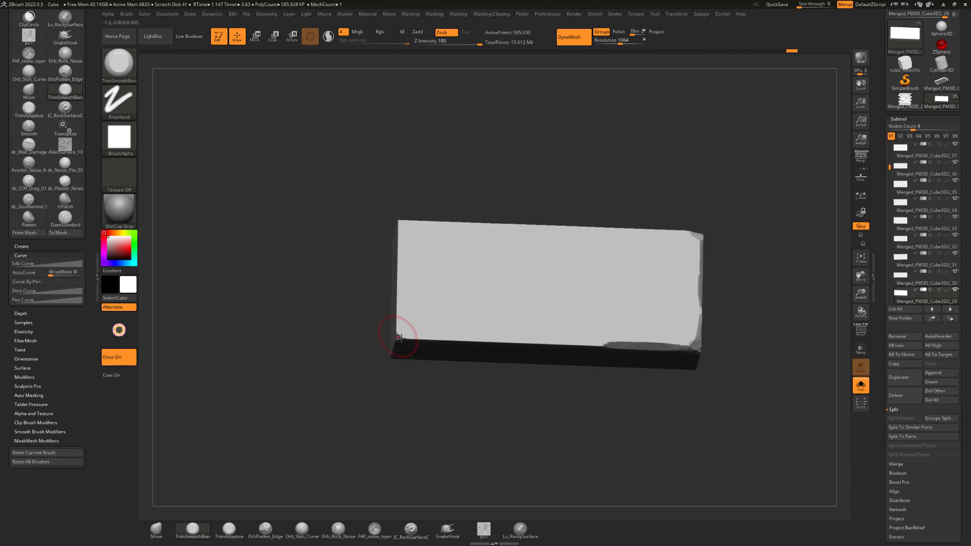
pyautogui.moveTo(401, 338)
pyautogui.mouseDown()
pyautogui.moveTo(430, 339)
pyautogui.moveTo(426, 381)
pyautogui.mouseUp()
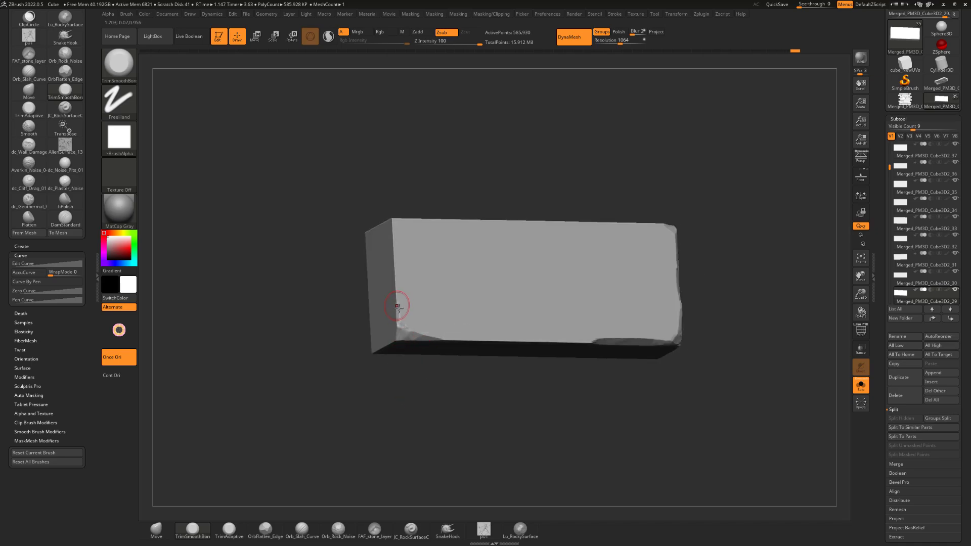
pyautogui.moveTo(397, 306); pyautogui.dragTo(379, 293)
pyautogui.moveTo(426, 191)
pyautogui.mouseDown()
pyautogui.moveTo(398, 299)
pyautogui.moveTo(395, 269)
pyautogui.mouseUp()
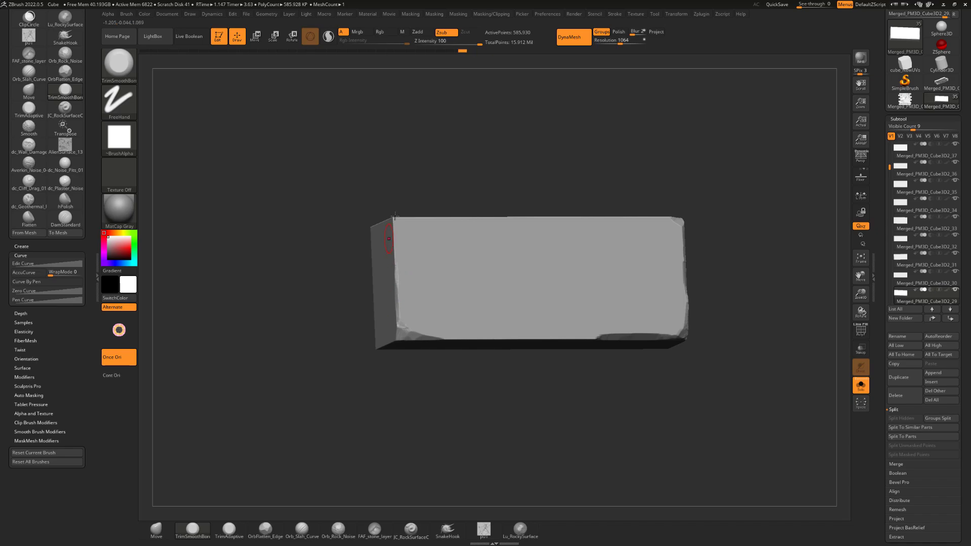
pyautogui.moveTo(392, 193); pyautogui.dragTo(397, 251)
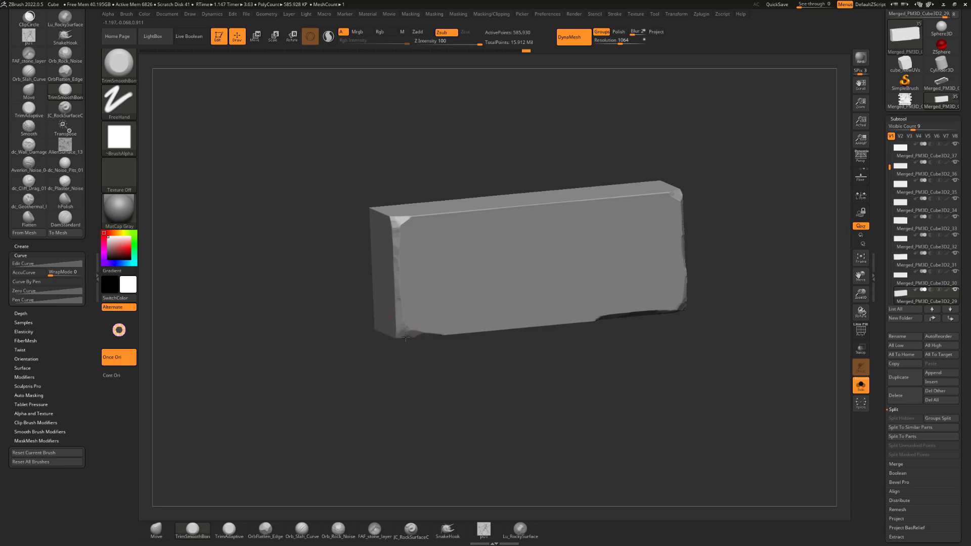
pyautogui.moveTo(406, 336)
pyautogui.mouseDown()
pyautogui.moveTo(396, 340)
pyautogui.moveTo(445, 395)
pyautogui.moveTo(440, 405)
pyautogui.mouseUp()
# Show all bricks again and chip the damaged brick's upper front edge near its right corner
pyautogui.click(861, 384)
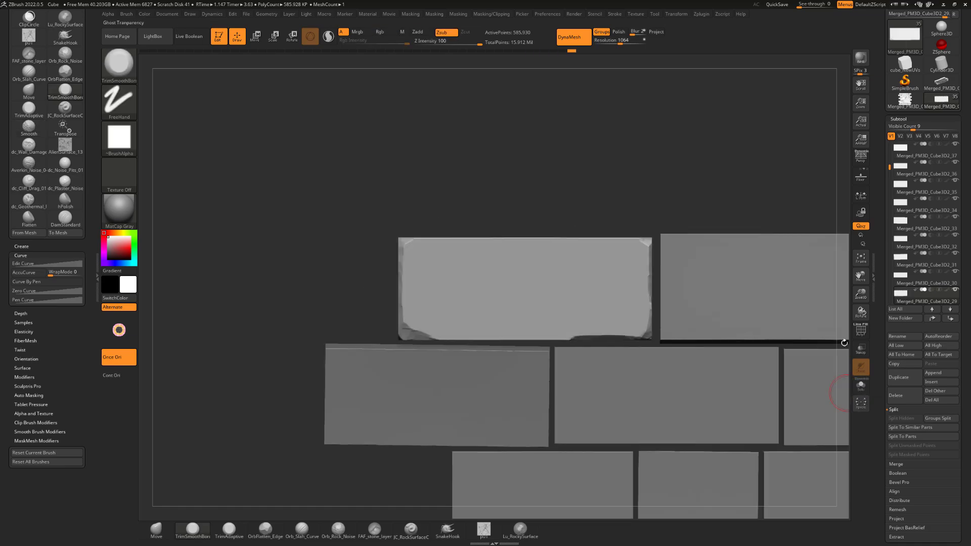
pyautogui.moveTo(673, 162)
pyautogui.keyDown('alt'); pyautogui.mouseDown()
pyautogui.moveTo(624, 178)
pyautogui.moveTo(600, 155)
pyautogui.moveTo(572, 155)
pyautogui.moveTo(596, 169)
pyautogui.moveTo(622, 165)
pyautogui.moveTo(606, 163)
pyautogui.moveTo(573, 221)
pyautogui.mouseUp(); pyautogui.keyUp('alt')
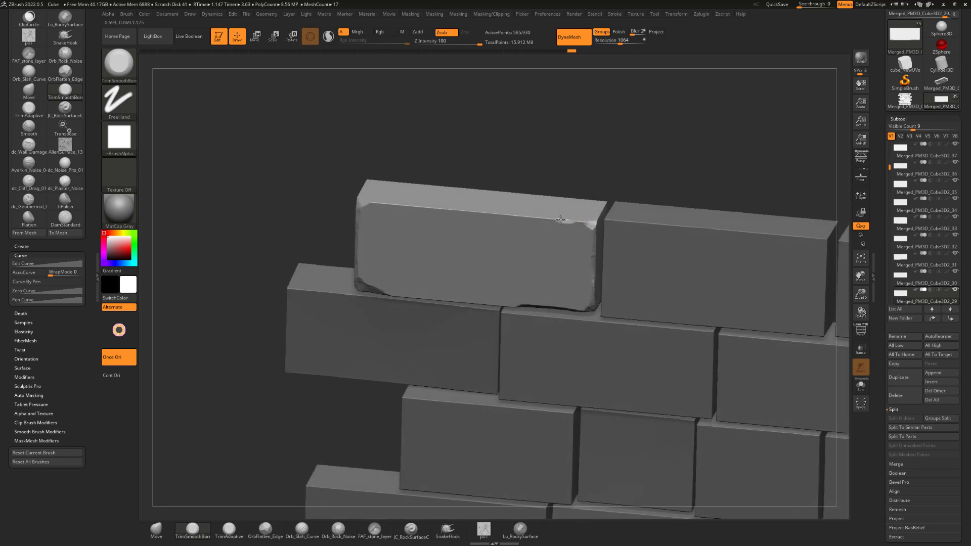
pyautogui.moveTo(582, 175); pyautogui.dragTo(545, 194)
pyautogui.moveTo(575, 170); pyautogui.dragTo(555, 236)
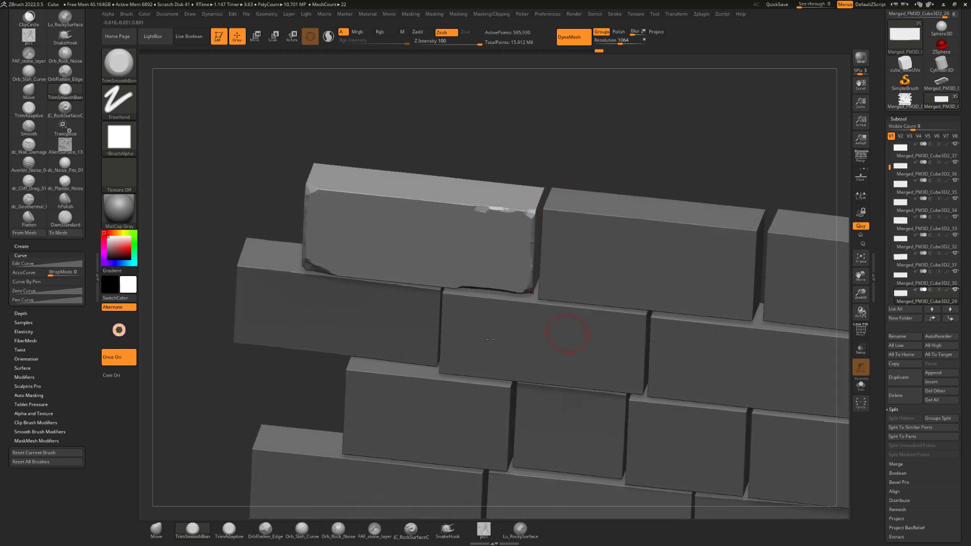
# Isolate the brick again and trim its upper-right corner and more of the adjoining upper front edge
pyautogui.moveTo(604, 184); pyautogui.dragTo(538, 166)
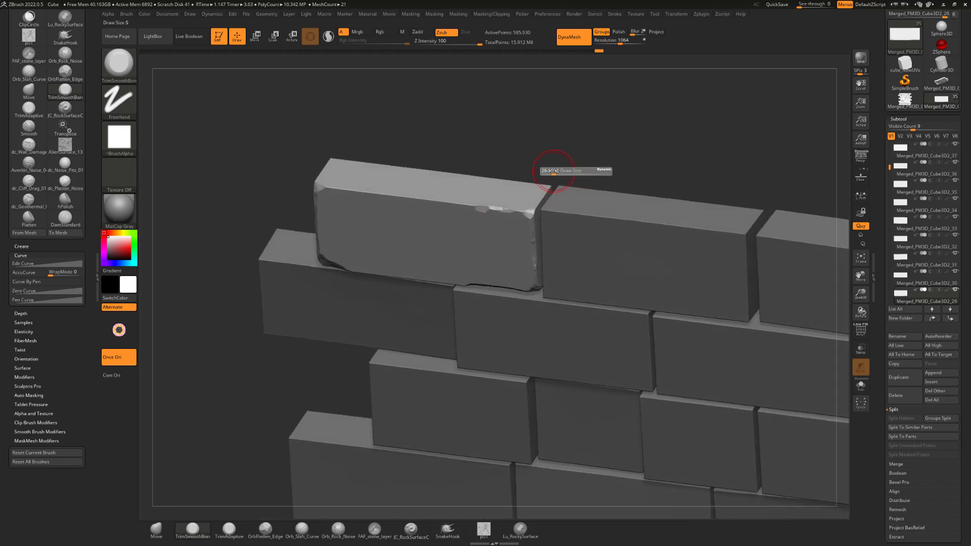
pyautogui.click(861, 385)
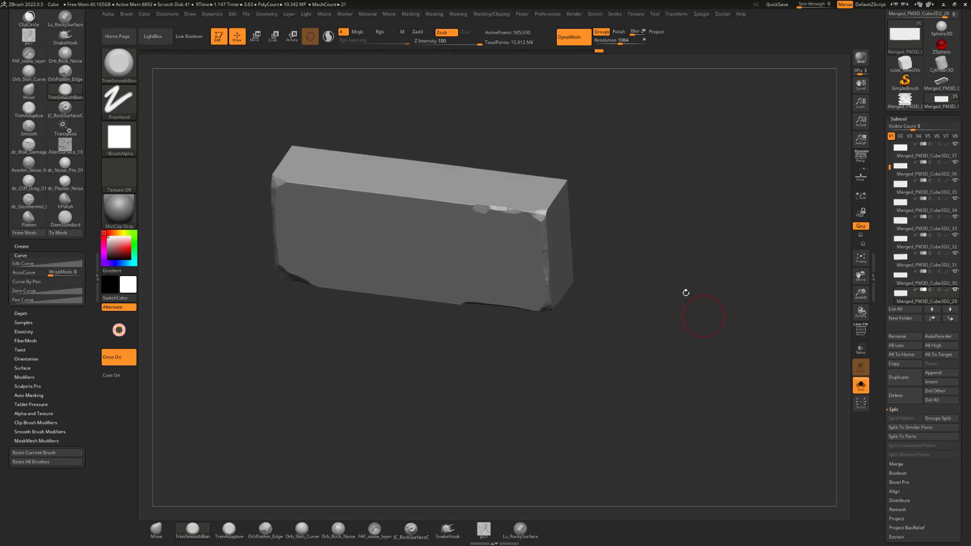
pyautogui.moveTo(685, 289); pyautogui.dragTo(585, 165)
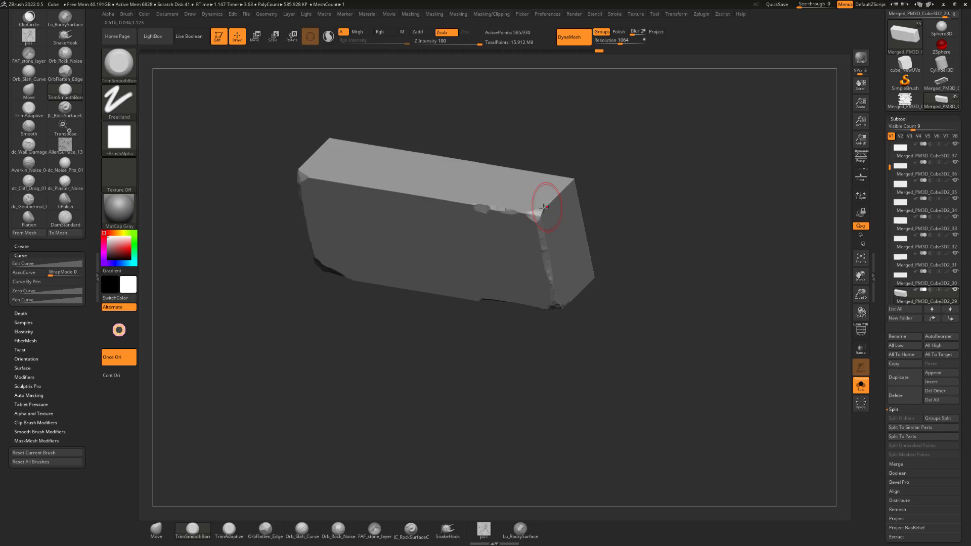
pyautogui.moveTo(546, 207)
pyautogui.mouseDown()
pyautogui.moveTo(595, 212)
pyautogui.moveTo(537, 220)
pyautogui.mouseUp()
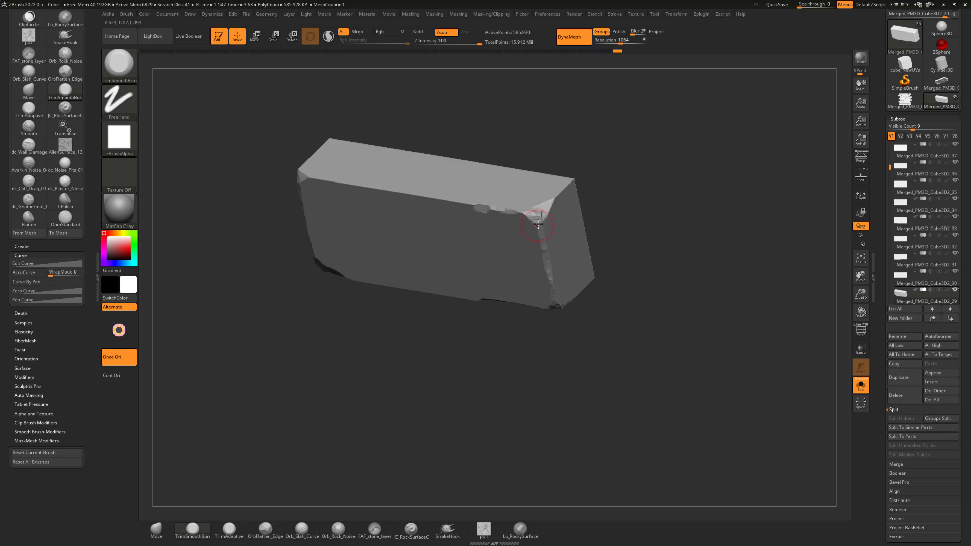
pyautogui.moveTo(602, 183); pyautogui.dragTo(630, 161)
pyautogui.moveTo(527, 211)
pyautogui.mouseDown()
pyautogui.moveTo(420, 205)
pyautogui.moveTo(470, 208)
pyautogui.mouseUp()
pyautogui.moveTo(529, 154)
pyautogui.keyDown('shift'); pyautogui.mouseDown()
pyautogui.moveTo(579, 154)
pyautogui.moveTo(549, 176)
pyautogui.moveTo(555, 193)
pyautogui.mouseUp(); pyautogui.keyUp('shift')
pyautogui.press('s')
pyautogui.moveTo(623, 169)
pyautogui.mouseDown()
pyautogui.moveTo(555, 209)
pyautogui.moveTo(581, 183)
pyautogui.moveTo(638, 167)
pyautogui.moveTo(629, 189)
pyautogui.moveTo(638, 182)
pyautogui.moveTo(564, 174)
pyautogui.mouseUp()
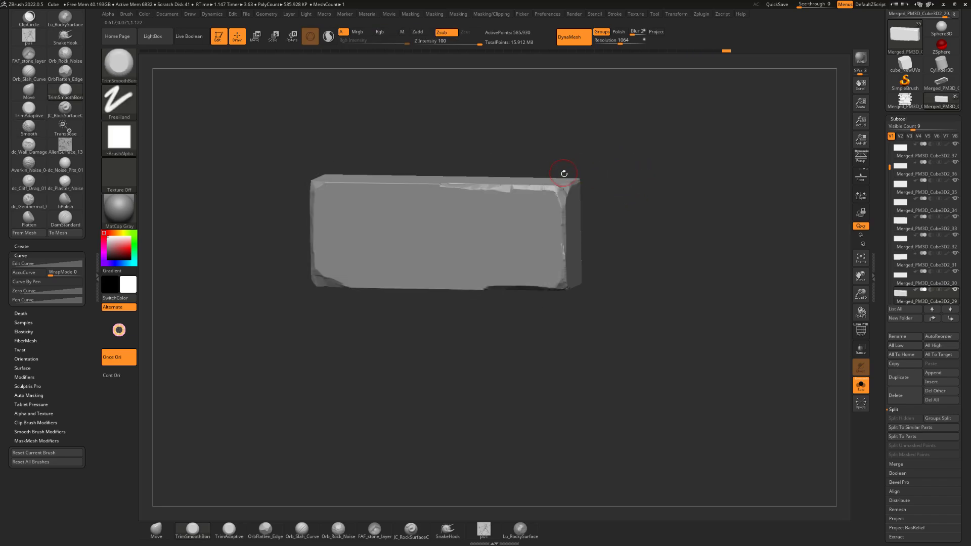
# Switch the sculpting brush to MalletFast
pyautogui.press('F1')
pyautogui.press('b')
pyautogui.press('f')
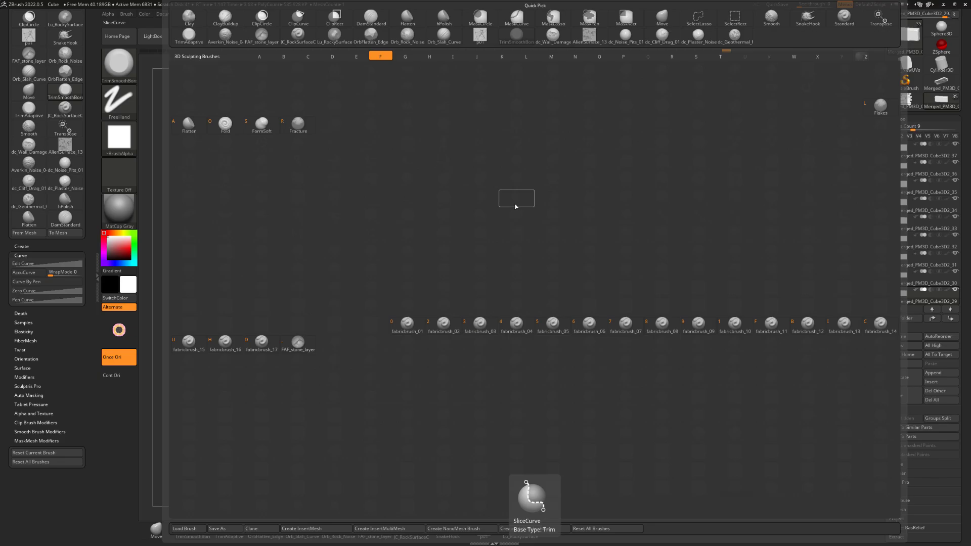
pyautogui.press('b')
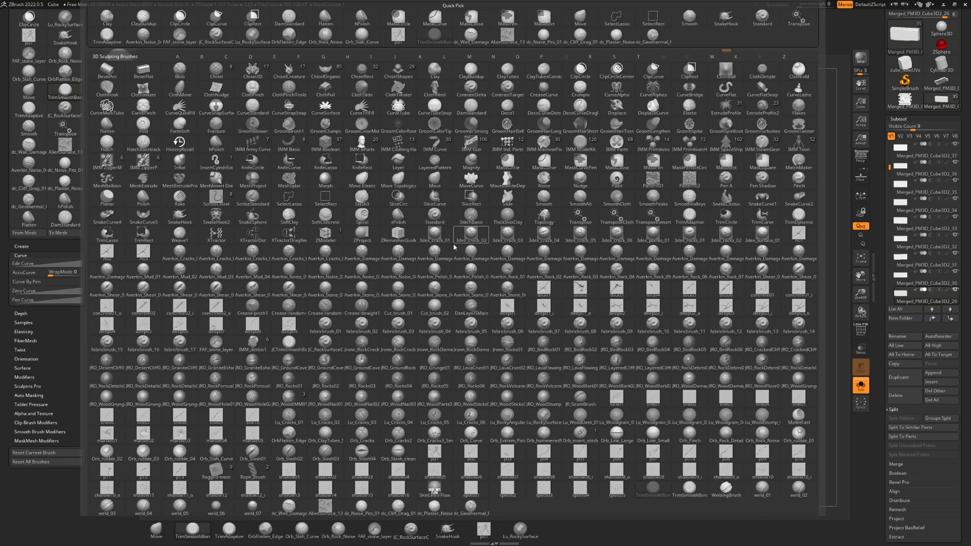
pyautogui.press('m')
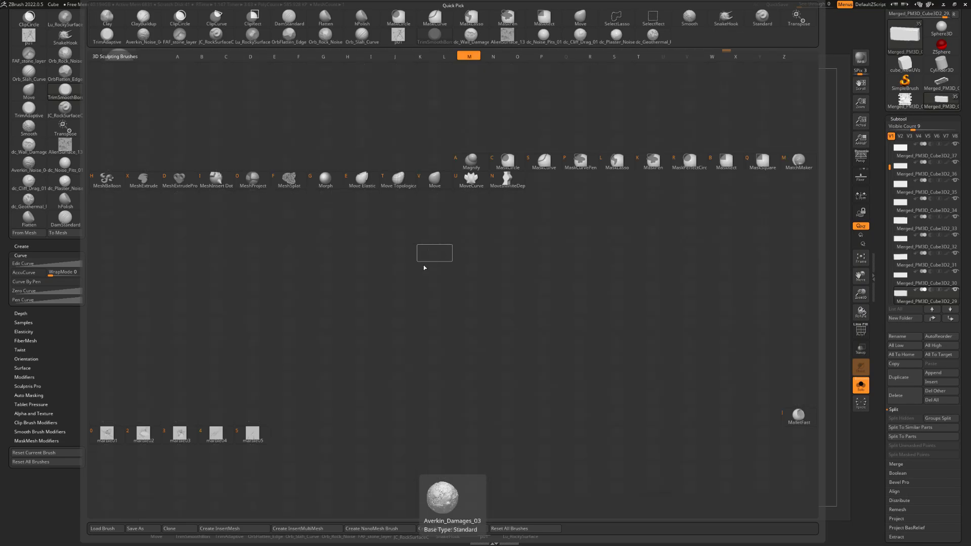
pyautogui.click(796, 416)
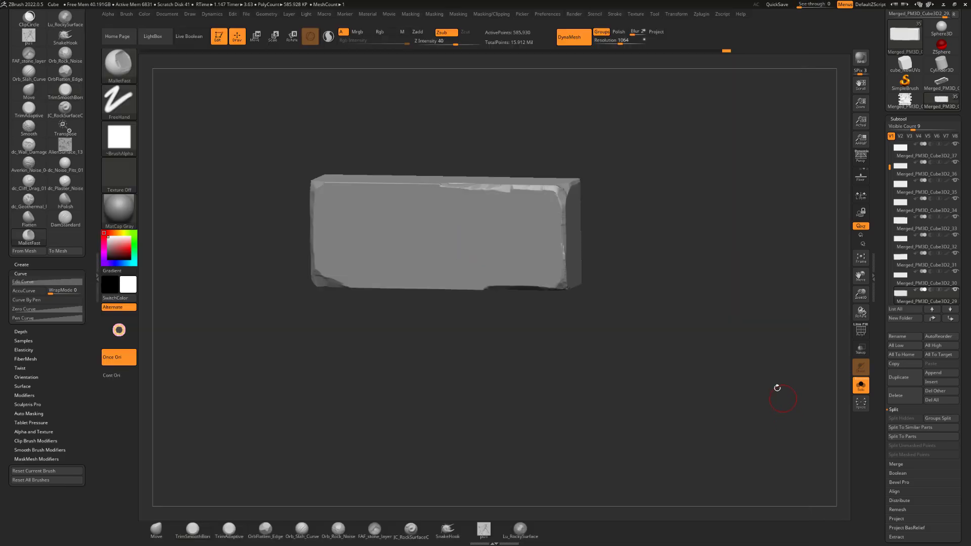
pyautogui.keyDown('alt'); pyautogui.moveTo(679, 208); pyautogui.dragTo(700, 228); pyautogui.keyUp('alt')
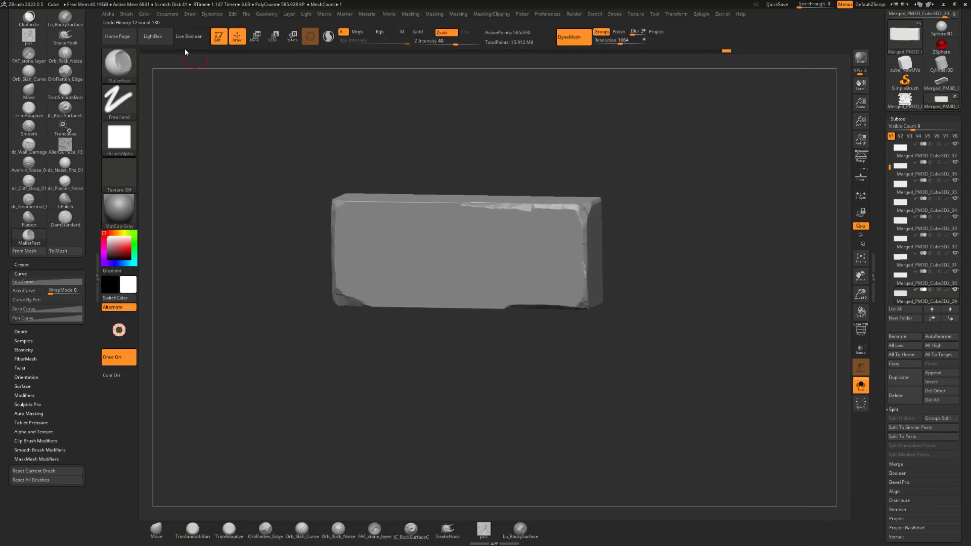
# Look through the Mallet brush folder in LightBox, close LightBox and inspect the chipped brick
pyautogui.press(',')
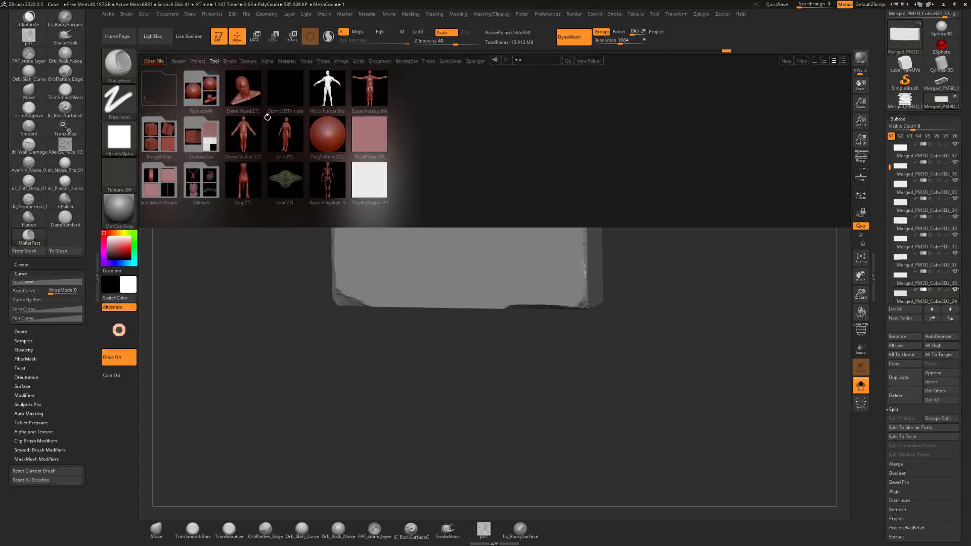
pyautogui.click(230, 61)
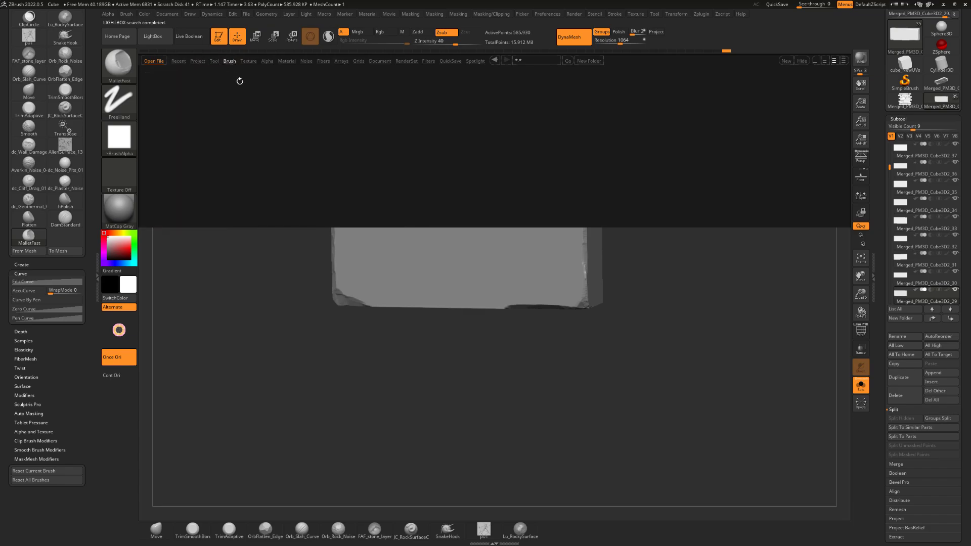
pyautogui.scroll(-1, 486, 211)
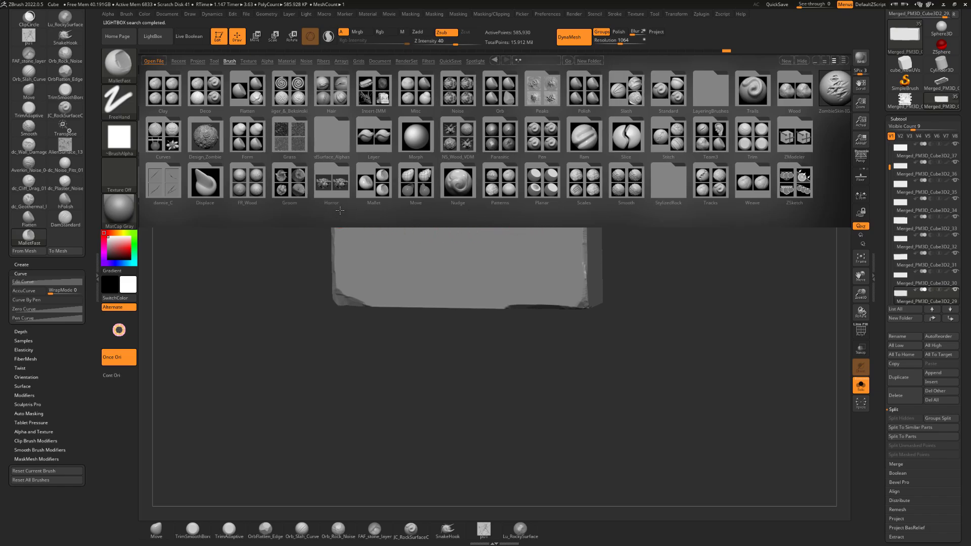
pyautogui.scroll(1, 340, 211)
pyautogui.click(409, 179)
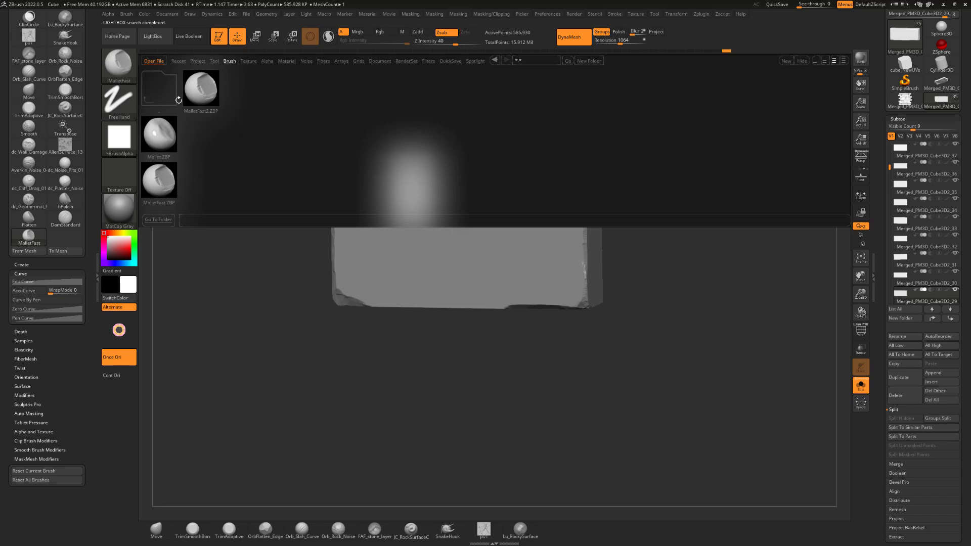
pyautogui.click(154, 40)
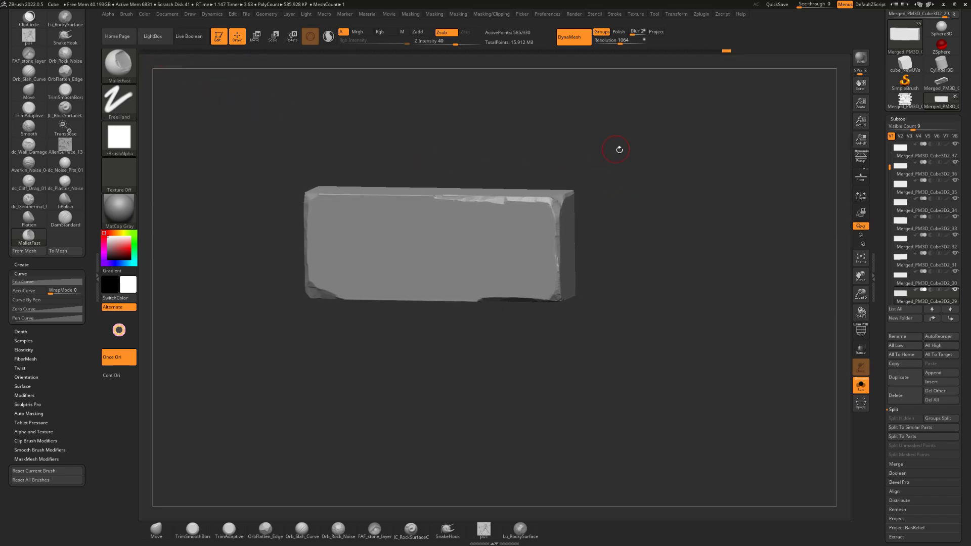
pyautogui.moveTo(617, 148); pyautogui.dragTo(427, 212)
pyautogui.moveTo(261, 122); pyautogui.dragTo(395, 158)
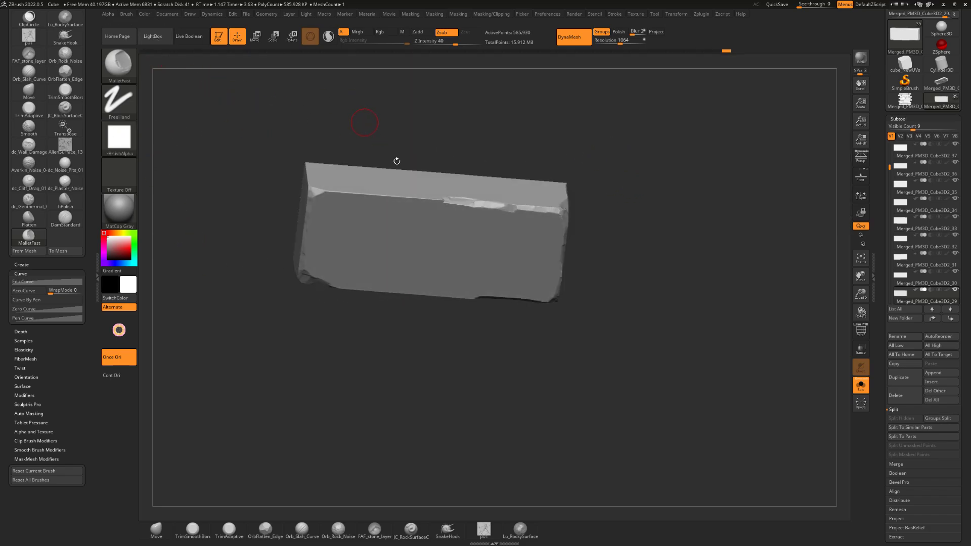
# Chip the middle and right part of the brick's upper front edge with the MalletFast brush
pyautogui.moveTo(437, 199); pyautogui.dragTo(383, 195)
pyautogui.moveTo(376, 137); pyautogui.dragTo(352, 126)
pyautogui.moveTo(479, 152); pyautogui.dragTo(465, 130)
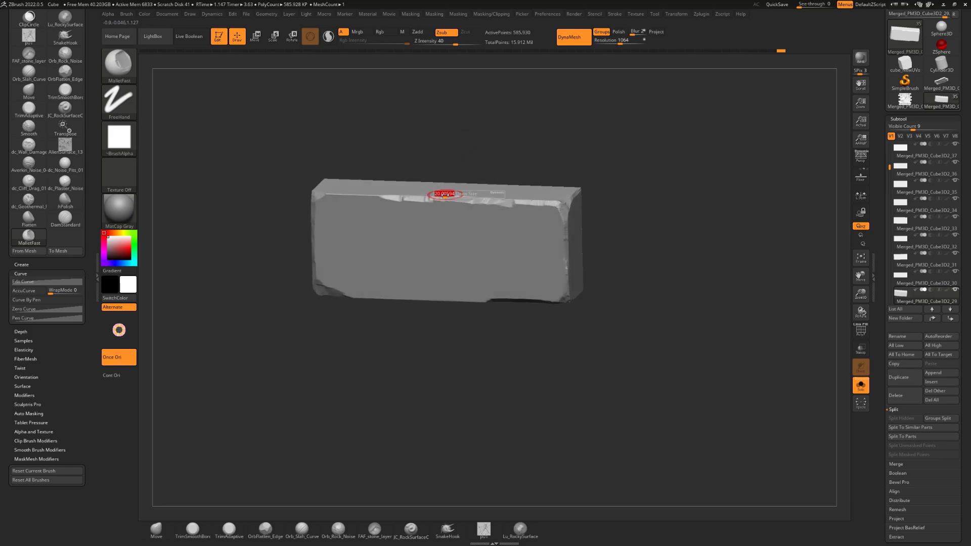
pyautogui.moveTo(457, 199)
pyautogui.mouseDown()
pyautogui.moveTo(438, 199)
pyautogui.moveTo(474, 205)
pyautogui.mouseUp()
pyautogui.moveTo(582, 171); pyautogui.dragTo(559, 182)
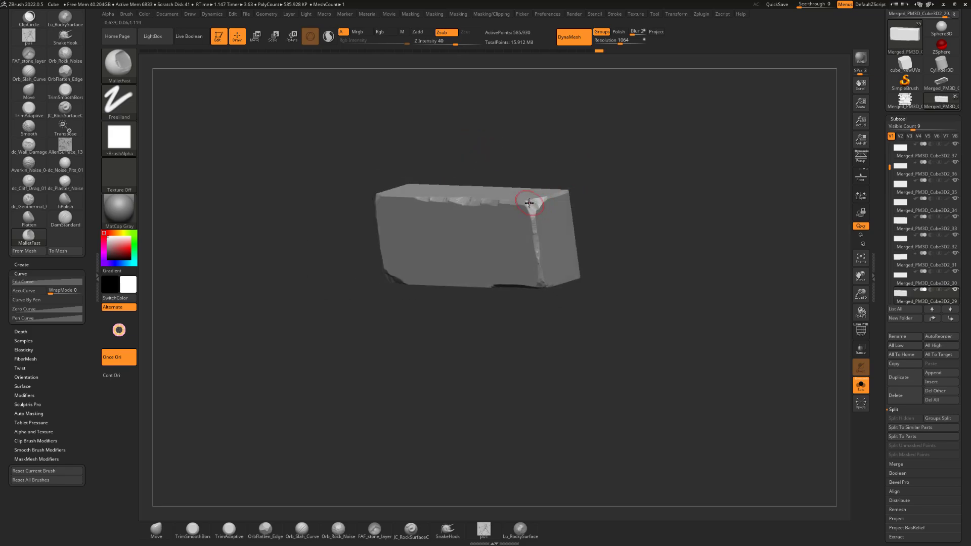
# Chip the brick's right front vertical edge and its lower front edge with the MalletFast brush
pyautogui.moveTo(540, 239); pyautogui.dragTo(540, 242)
pyautogui.moveTo(607, 188); pyautogui.dragTo(617, 155)
pyautogui.moveTo(533, 240)
pyautogui.mouseDown()
pyautogui.moveTo(539, 255)
pyautogui.moveTo(525, 291)
pyautogui.mouseUp()
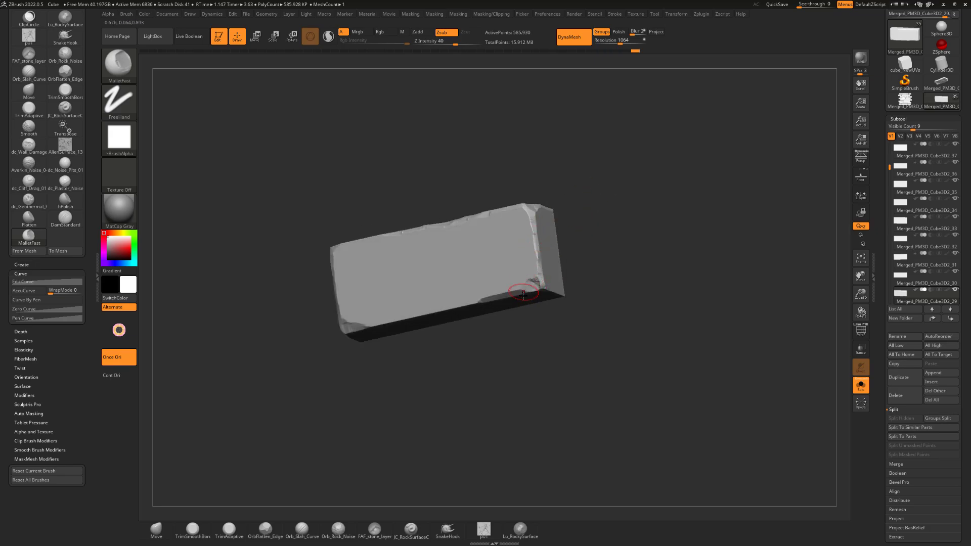
pyautogui.moveTo(472, 342)
pyautogui.keyDown('alt'); pyautogui.mouseDown()
pyautogui.moveTo(516, 325)
pyautogui.moveTo(488, 284)
pyautogui.moveTo(504, 270)
pyautogui.moveTo(426, 277)
pyautogui.mouseUp(); pyautogui.keyUp('alt')
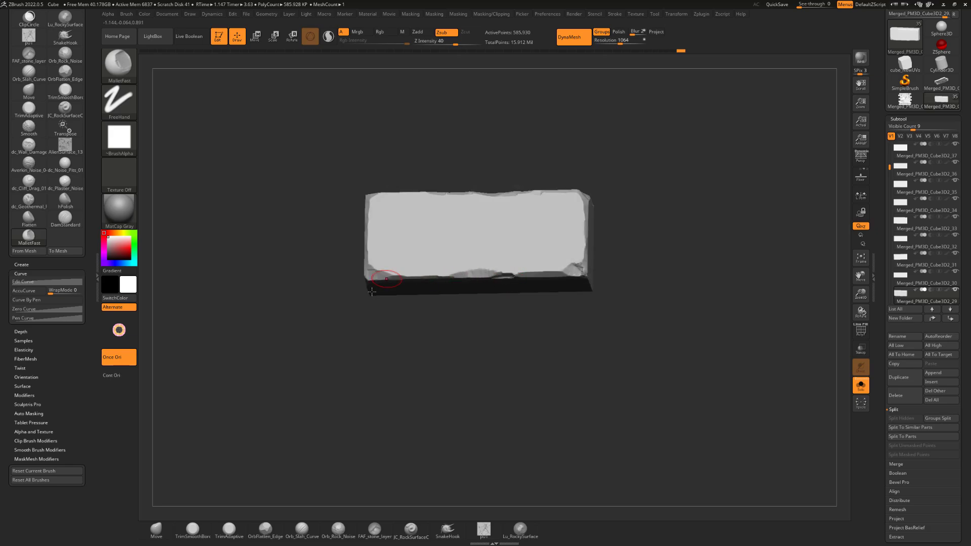
# Hammer chips into the brick's left front vertical edge, working upward from the lower-left corner
pyautogui.moveTo(372, 292)
pyautogui.mouseDown()
pyautogui.moveTo(380, 226)
pyautogui.moveTo(382, 271)
pyautogui.moveTo(365, 234)
pyautogui.mouseUp()
pyautogui.keyDown('shift'); pyautogui.moveTo(415, 167); pyautogui.dragTo(447, 160); pyautogui.keyUp('shift')
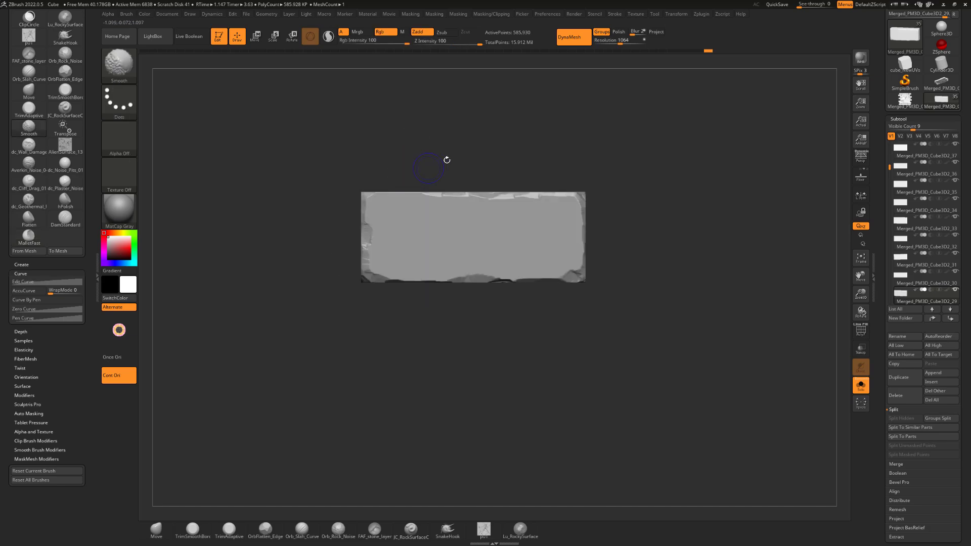
pyautogui.keyDown('alt'); pyautogui.moveTo(508, 139); pyautogui.dragTo(494, 145); pyautogui.keyUp('alt')
pyautogui.moveTo(502, 184); pyautogui.dragTo(487, 214)
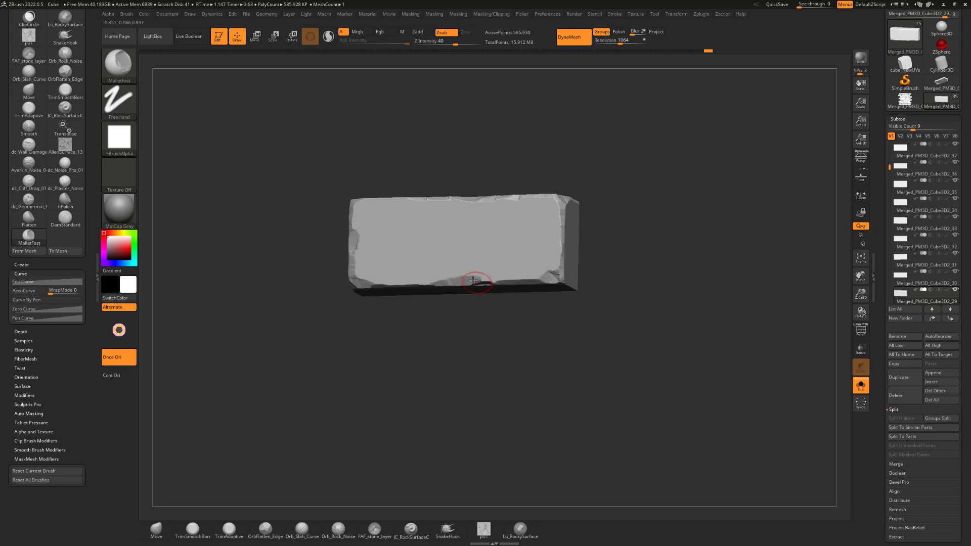
# Deepen the chipped area in the middle of the brick's lower front edge
pyautogui.moveTo(475, 280); pyautogui.dragTo(489, 281)
pyautogui.moveTo(502, 338)
pyautogui.mouseDown()
pyautogui.moveTo(541, 281)
pyautogui.moveTo(466, 329)
pyautogui.moveTo(518, 156)
pyautogui.moveTo(493, 199)
pyautogui.mouseUp()
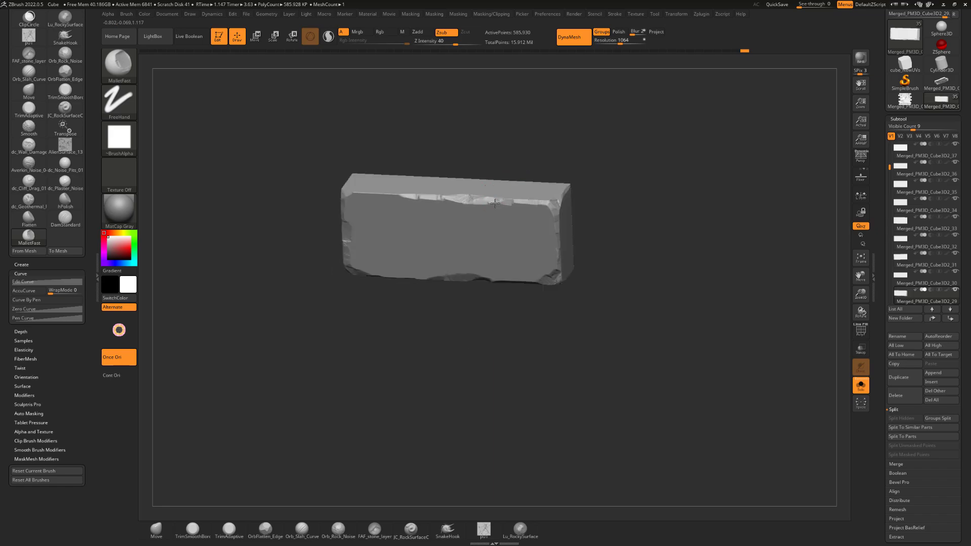
pyautogui.moveTo(504, 165); pyautogui.dragTo(505, 151)
# Switch to the TrimSmoothBorder brush and trim the upper front edge toward the brick's right corner
pyautogui.press('b')
pyautogui.press('t')
pyautogui.press('s')
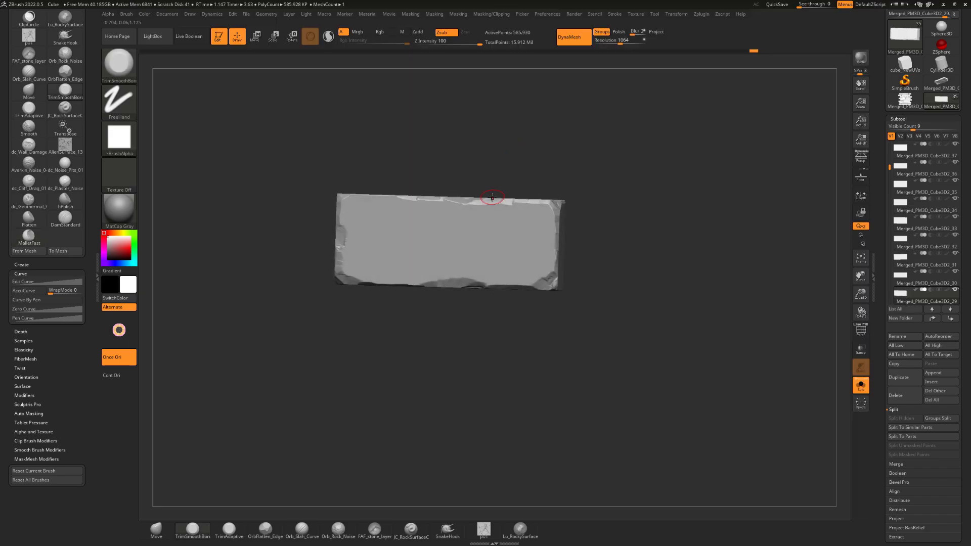
pyautogui.moveTo(497, 205); pyautogui.dragTo(546, 191)
pyautogui.moveTo(544, 197); pyautogui.dragTo(537, 206)
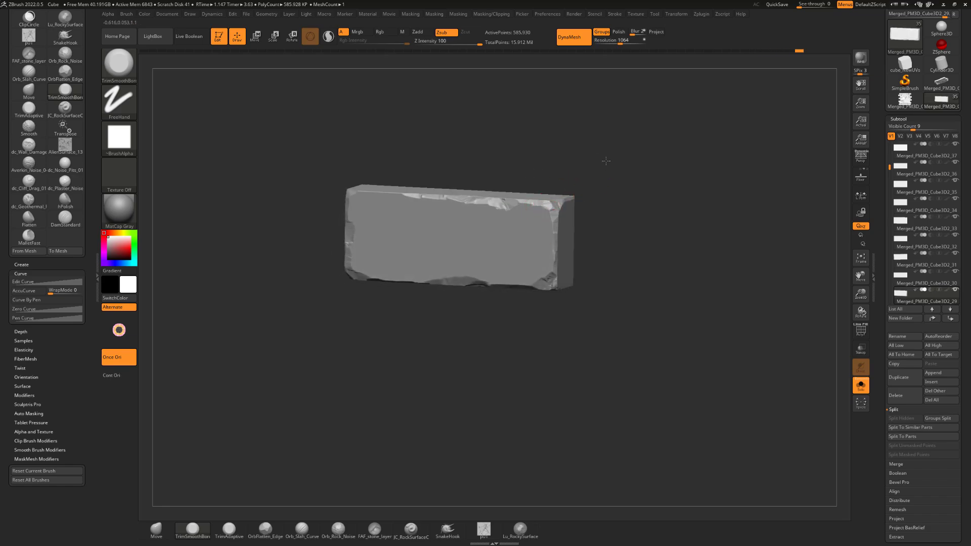
pyautogui.moveTo(606, 161); pyautogui.dragTo(440, 214)
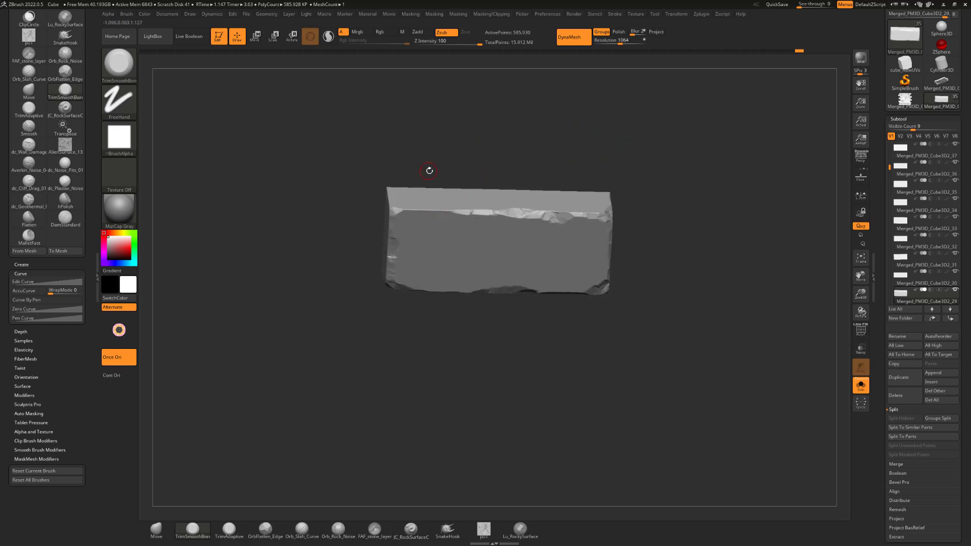
# Trim the upper front edge along its whole length into irregular broken facets
pyautogui.moveTo(429, 171); pyautogui.dragTo(441, 187)
pyautogui.moveTo(453, 149)
pyautogui.keyDown('alt'); pyautogui.mouseDown()
pyautogui.moveTo(512, 121)
pyautogui.moveTo(516, 135)
pyautogui.moveTo(457, 174)
pyautogui.mouseUp(); pyautogui.keyUp('alt')
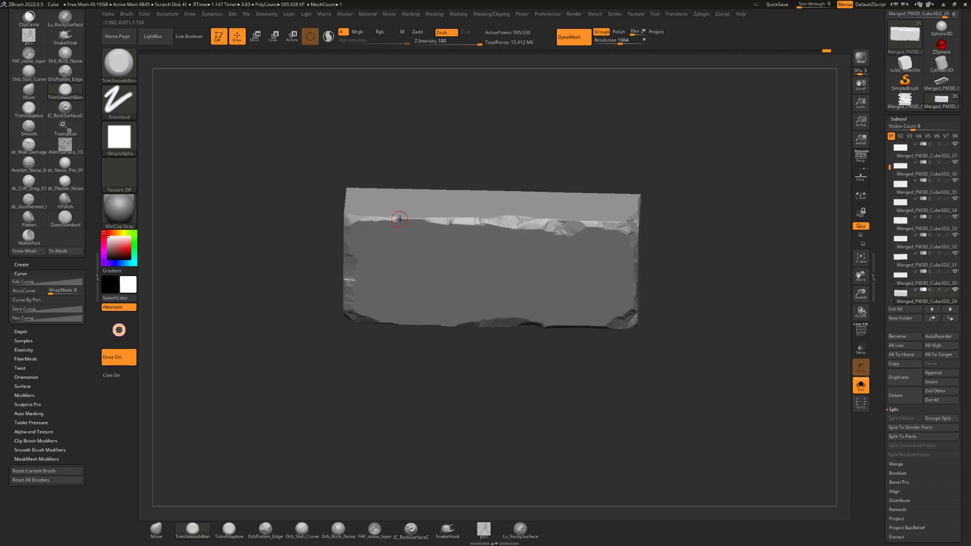
pyautogui.moveTo(516, 176); pyautogui.dragTo(531, 216)
pyautogui.keyDown('alt'); pyautogui.moveTo(563, 162); pyautogui.dragTo(560, 193); pyautogui.keyUp('alt')
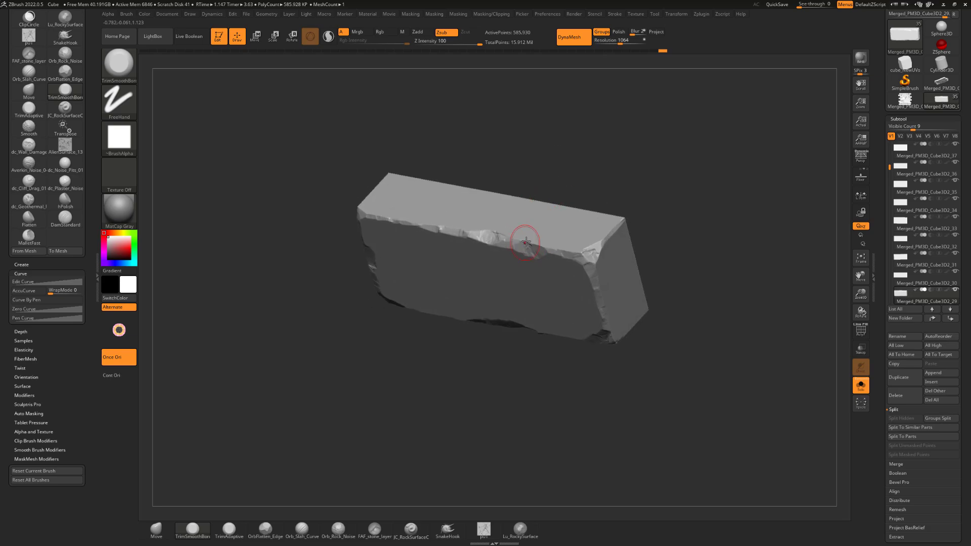
pyautogui.moveTo(521, 241); pyautogui.dragTo(507, 234)
pyautogui.moveTo(541, 188)
pyautogui.keyDown('shift'); pyautogui.mouseDown()
pyautogui.moveTo(545, 176)
pyautogui.moveTo(547, 211)
pyautogui.moveTo(567, 202)
pyautogui.moveTo(536, 240)
pyautogui.moveTo(558, 243)
pyautogui.mouseUp(); pyautogui.keyUp('shift')
pyautogui.moveTo(650, 208)
pyautogui.mouseDown()
pyautogui.moveTo(657, 198)
pyautogui.moveTo(636, 223)
pyautogui.moveTo(578, 214)
pyautogui.mouseUp()
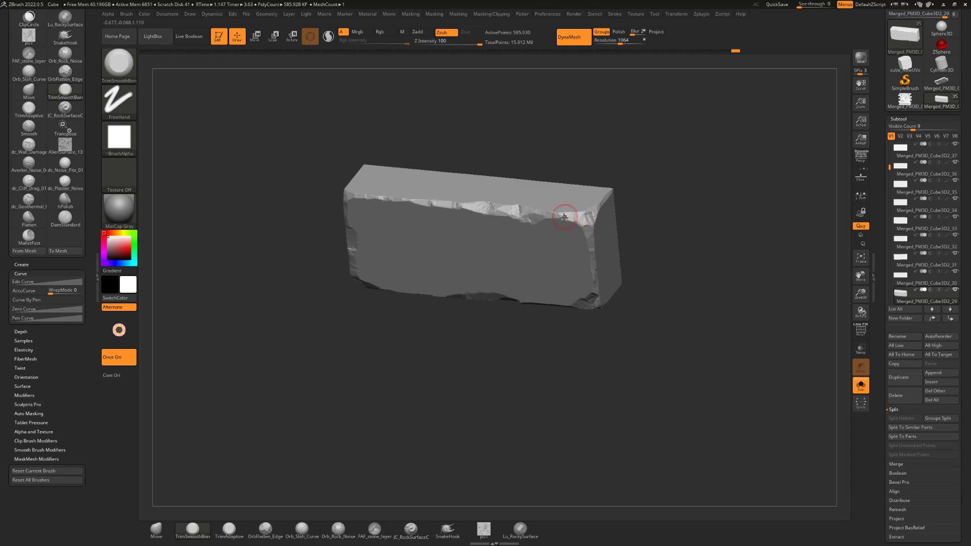
pyautogui.moveTo(547, 213); pyautogui.dragTo(551, 211)
pyautogui.moveTo(635, 186)
pyautogui.mouseDown()
pyautogui.moveTo(644, 169)
pyautogui.moveTo(635, 177)
pyautogui.mouseUp()
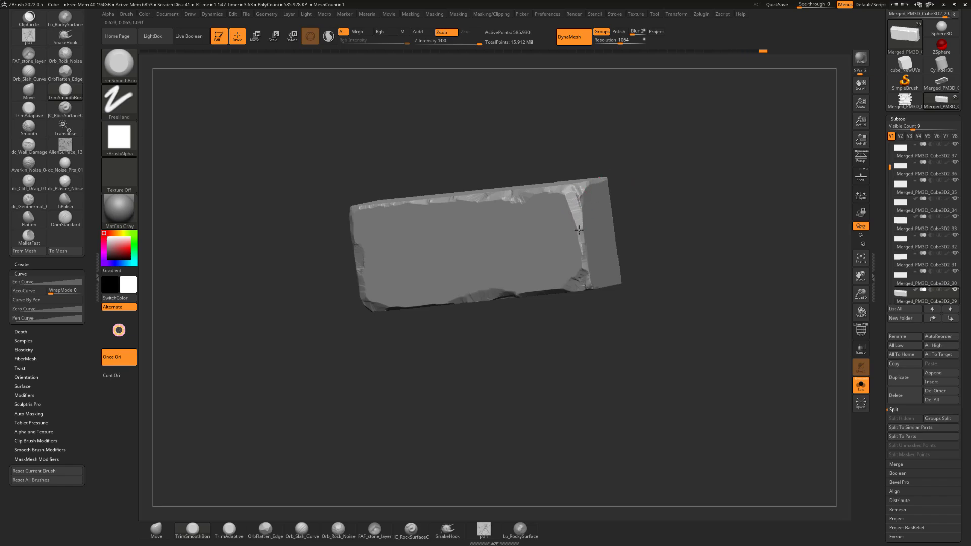
# Trim the brick's right front vertical edge from the upper corner down to the lower-right corner
pyautogui.moveTo(575, 197)
pyautogui.mouseDown()
pyautogui.moveTo(564, 189)
pyautogui.moveTo(606, 190)
pyautogui.mouseUp()
pyautogui.moveTo(587, 250); pyautogui.dragTo(587, 273)
pyautogui.moveTo(588, 317)
pyautogui.mouseDown()
pyautogui.moveTo(587, 288)
pyautogui.moveTo(606, 298)
pyautogui.moveTo(589, 284)
pyautogui.mouseUp()
pyautogui.moveTo(639, 273)
pyautogui.mouseDown()
pyautogui.moveTo(659, 273)
pyautogui.moveTo(613, 276)
pyautogui.mouseUp()
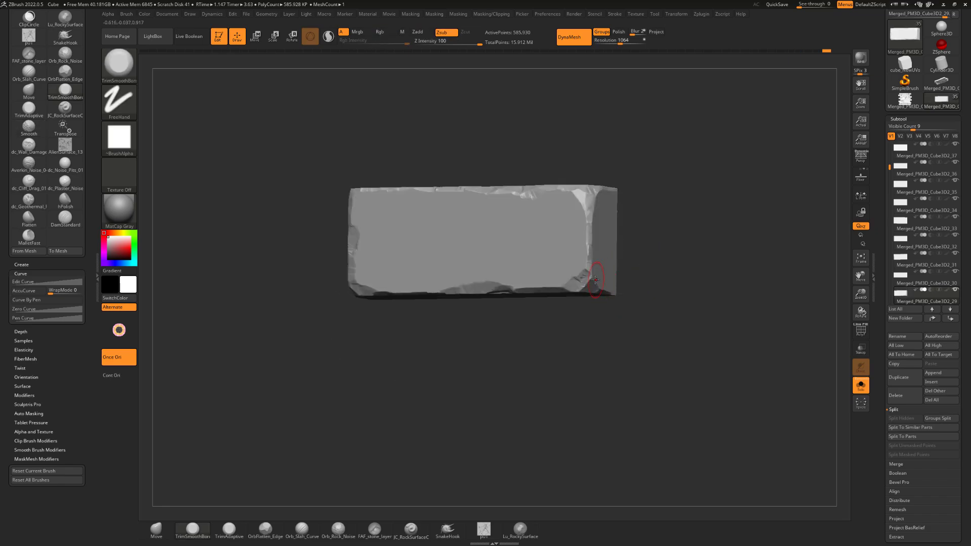
# Trim the brick's lower front edge from the right end across to the lower-left corner
pyautogui.moveTo(561, 315)
pyautogui.mouseDown()
pyautogui.moveTo(560, 329)
pyautogui.moveTo(524, 331)
pyautogui.mouseUp()
pyautogui.keyDown('alt'); pyautogui.moveTo(524, 331); pyautogui.dragTo(549, 338); pyautogui.keyUp('alt')
pyautogui.moveTo(549, 337)
pyautogui.mouseDown()
pyautogui.moveTo(539, 314)
pyautogui.moveTo(546, 288)
pyautogui.mouseUp()
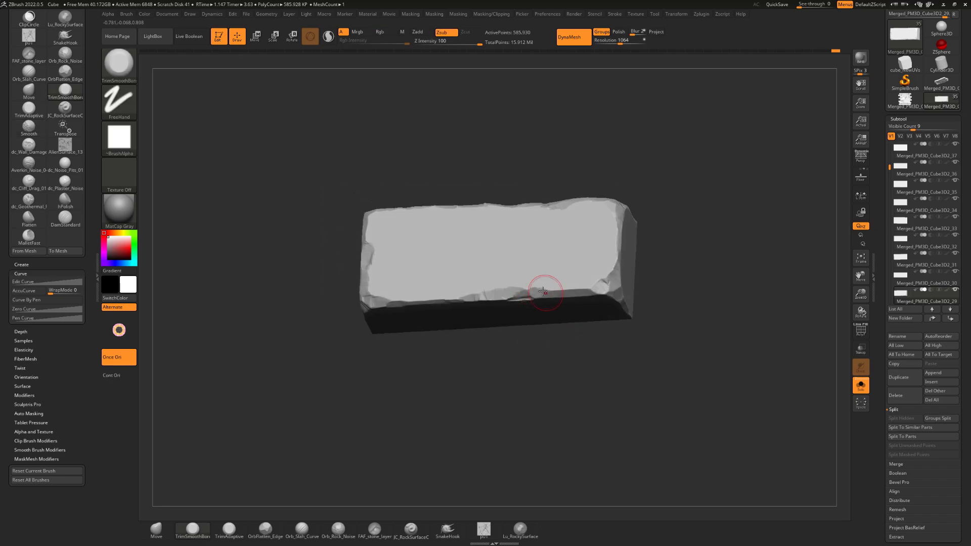
pyautogui.moveTo(451, 338)
pyautogui.mouseDown()
pyautogui.moveTo(372, 303)
pyautogui.moveTo(339, 349)
pyautogui.moveTo(436, 373)
pyautogui.moveTo(373, 347)
pyautogui.moveTo(381, 286)
pyautogui.mouseUp()
pyautogui.moveTo(534, 209)
pyautogui.keyDown('shift'); pyautogui.mouseDown()
pyautogui.moveTo(612, 198)
pyautogui.moveTo(658, 211)
pyautogui.moveTo(667, 245)
pyautogui.moveTo(650, 260)
pyautogui.mouseUp(); pyautogui.keyUp('shift')
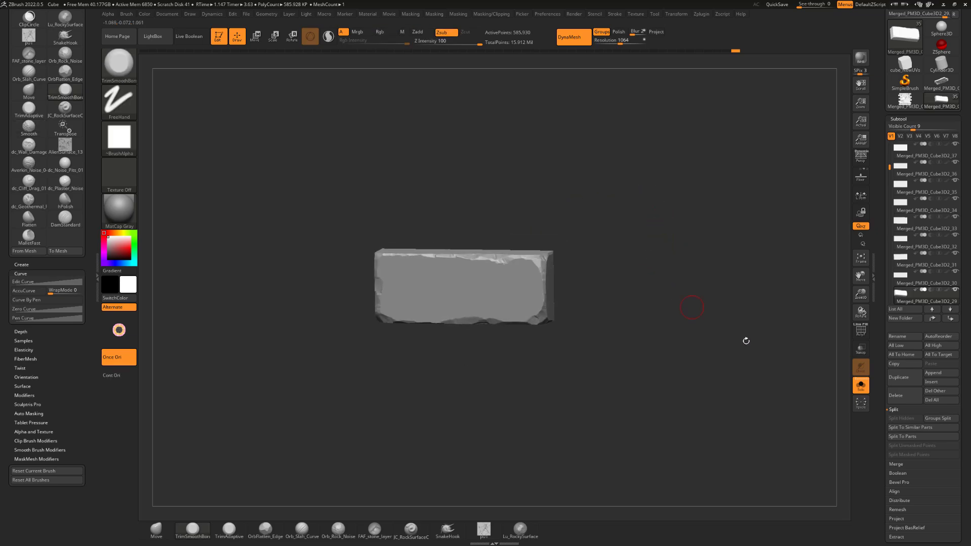
# Show all bricks again and trim the middle of the damaged brick's lower front edge
pyautogui.click(861, 386)
pyautogui.keyDown('shift'); pyautogui.moveTo(665, 180); pyautogui.dragTo(641, 169); pyautogui.keyUp('shift')
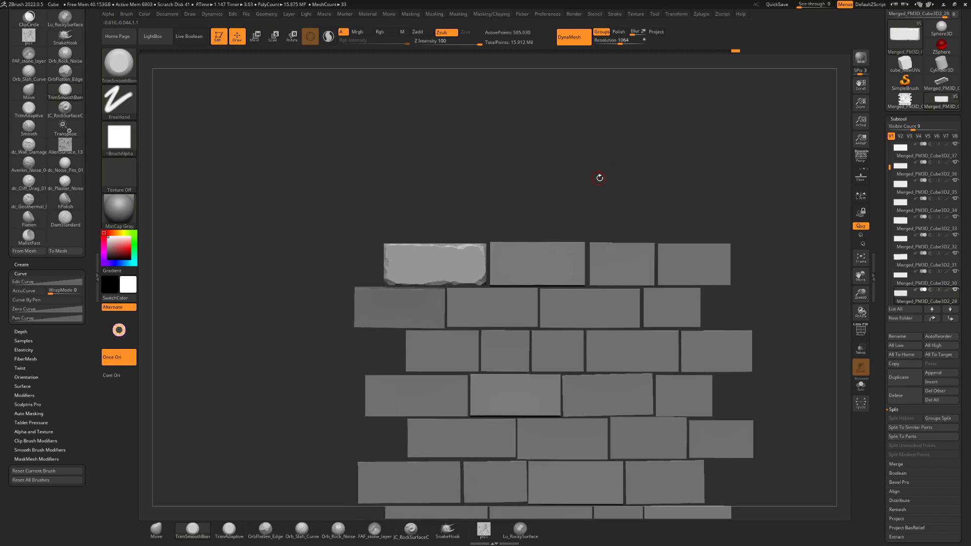
pyautogui.moveTo(583, 171)
pyautogui.keyDown('alt'); pyautogui.mouseDown()
pyautogui.moveTo(611, 169)
pyautogui.moveTo(557, 182)
pyautogui.moveTo(382, 175)
pyautogui.moveTo(382, 238)
pyautogui.moveTo(379, 215)
pyautogui.mouseUp(); pyautogui.keyUp('alt')
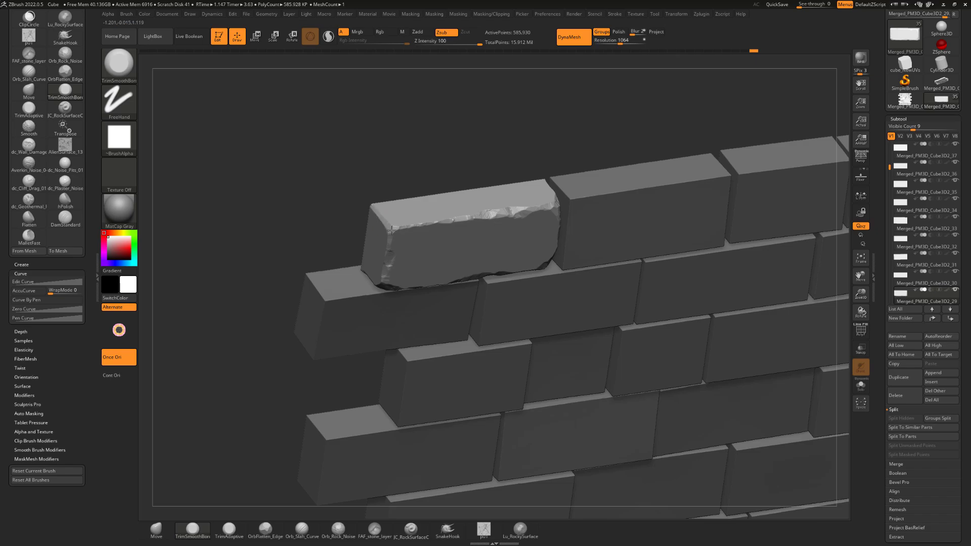
pyautogui.moveTo(425, 152)
pyautogui.mouseDown()
pyautogui.moveTo(438, 126)
pyautogui.moveTo(455, 130)
pyautogui.mouseUp()
pyautogui.moveTo(517, 126)
pyautogui.keyDown('alt'); pyautogui.mouseDown()
pyautogui.moveTo(481, 117)
pyautogui.moveTo(506, 114)
pyautogui.moveTo(540, 170)
pyautogui.mouseUp(); pyautogui.keyUp('alt')
pyautogui.press('s')
pyautogui.moveTo(536, 305); pyautogui.dragTo(521, 305)
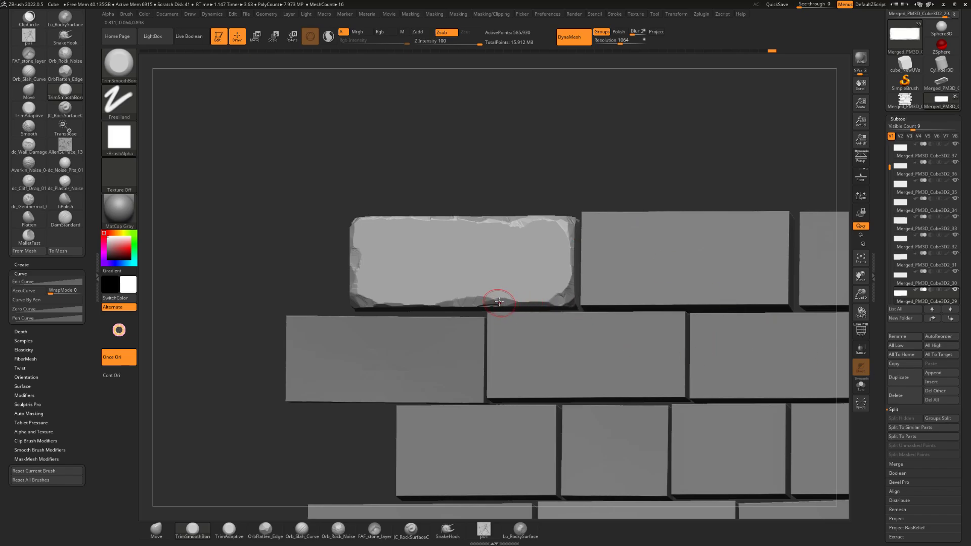
# Break away the brick's lower-left corner and trim the adjoining part of the lower front edge
pyautogui.moveTo(418, 306)
pyautogui.mouseDown()
pyautogui.moveTo(357, 293)
pyautogui.moveTo(358, 302)
pyautogui.moveTo(355, 289)
pyautogui.mouseUp()
pyautogui.moveTo(284, 262); pyautogui.dragTo(350, 283)
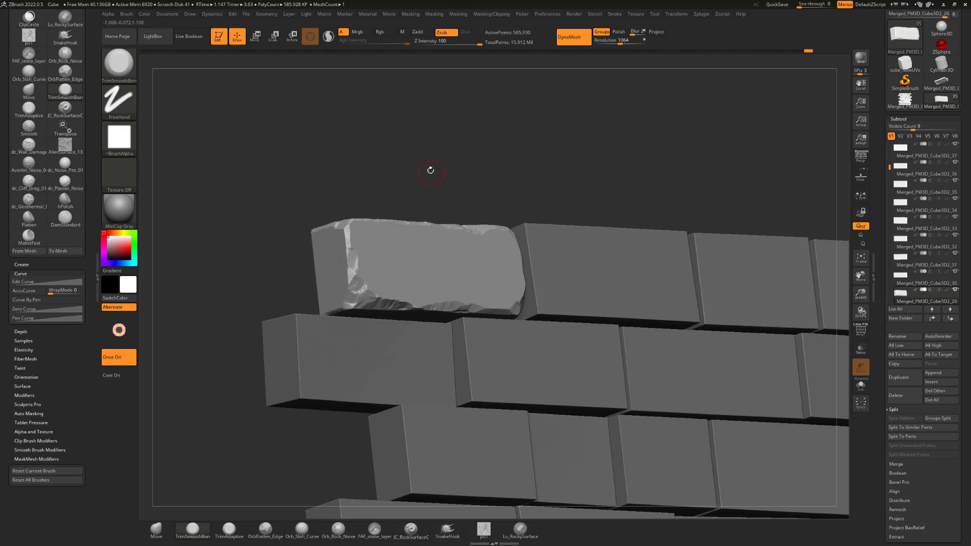
pyautogui.keyDown('shift'); pyautogui.moveTo(431, 170); pyautogui.dragTo(436, 179); pyautogui.keyUp('shift')
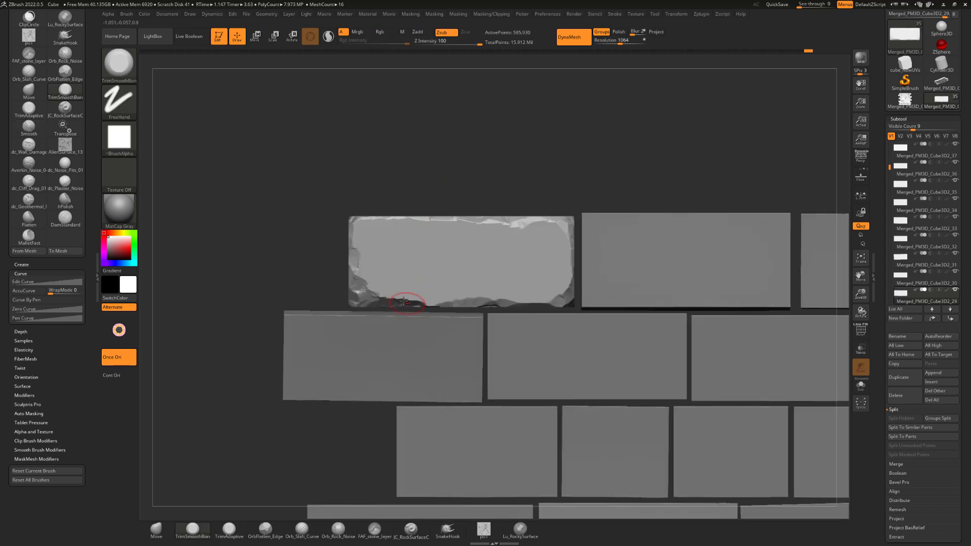
pyautogui.moveTo(405, 302); pyautogui.dragTo(434, 305)
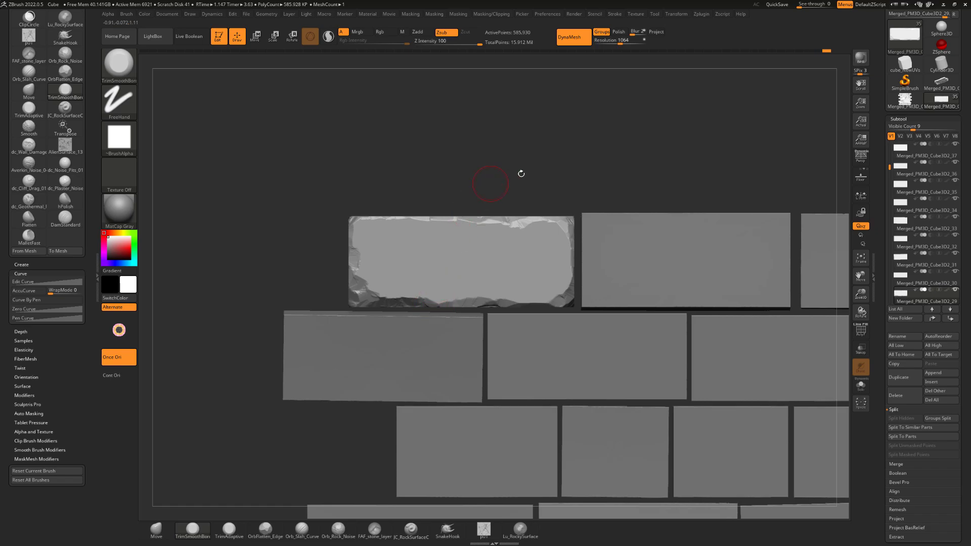
# Trim the brick's left front vertical edge above the broken lower-left corner and check it against the wall
pyautogui.moveTo(521, 173)
pyautogui.keyDown('alt'); pyautogui.mouseDown()
pyautogui.moveTo(506, 163)
pyautogui.moveTo(501, 170)
pyautogui.mouseUp(); pyautogui.keyUp('alt')
pyautogui.moveTo(343, 278)
pyautogui.mouseDown()
pyautogui.moveTo(329, 280)
pyautogui.moveTo(375, 278)
pyautogui.moveTo(333, 273)
pyautogui.mouseUp()
pyautogui.moveTo(373, 194); pyautogui.dragTo(370, 208)
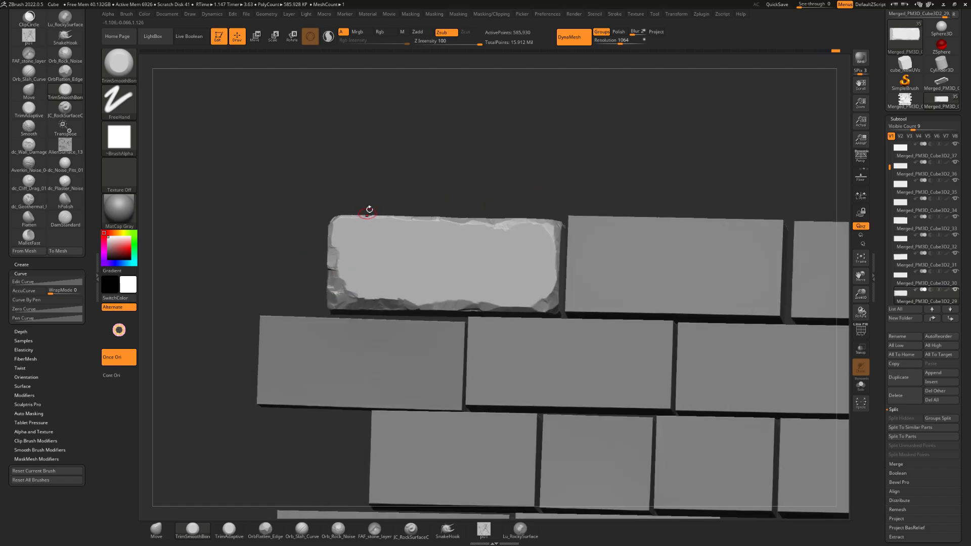
pyautogui.keyDown('alt'); pyautogui.moveTo(283, 247); pyautogui.dragTo(304, 241); pyautogui.keyUp('alt')
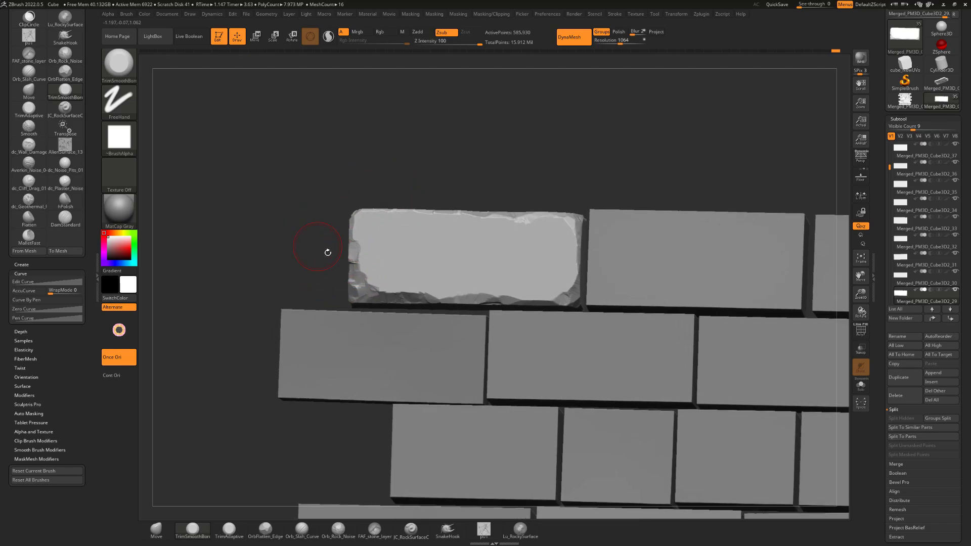
pyautogui.moveTo(356, 263); pyautogui.dragTo(361, 270)
pyautogui.moveTo(320, 203)
pyautogui.mouseDown()
pyautogui.moveTo(394, 195)
pyautogui.moveTo(334, 192)
pyautogui.moveTo(436, 173)
pyautogui.moveTo(354, 189)
pyautogui.mouseUp()
pyautogui.moveTo(329, 237)
pyautogui.mouseDown()
pyautogui.moveTo(329, 249)
pyautogui.moveTo(339, 228)
pyautogui.mouseUp()
pyautogui.moveTo(354, 215); pyautogui.dragTo(550, 147)
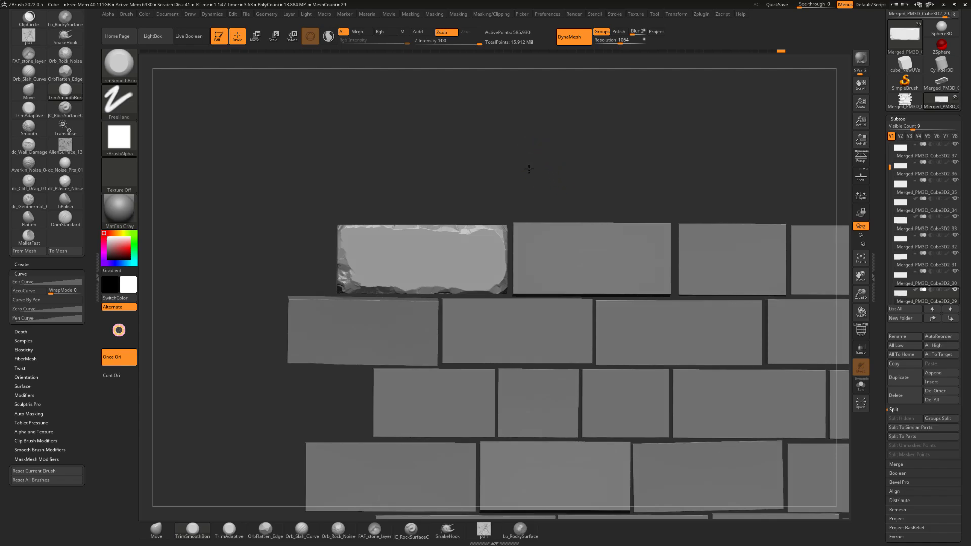
pyautogui.moveTo(530, 169)
pyautogui.mouseDown()
pyautogui.moveTo(512, 161)
pyautogui.moveTo(539, 161)
pyautogui.mouseUp()
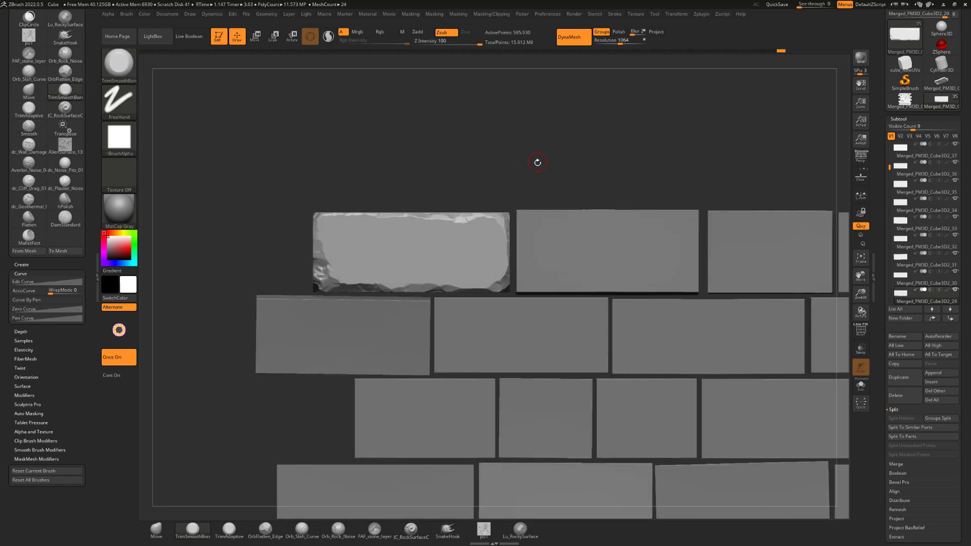
# Switch to the OrbFlatten_Edge brush and set its curve WrapMode to 0
pyautogui.press('b')
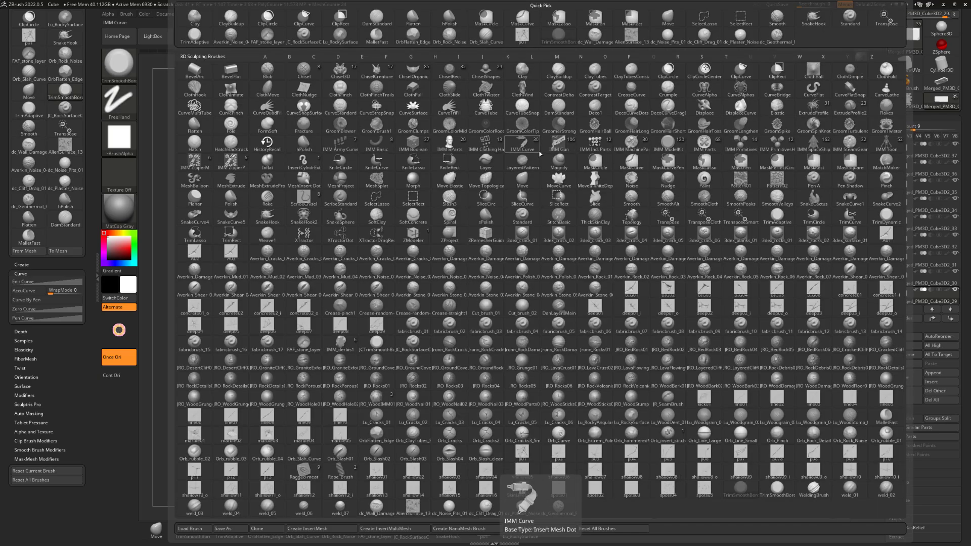
pyautogui.press('o')
pyautogui.press('f')
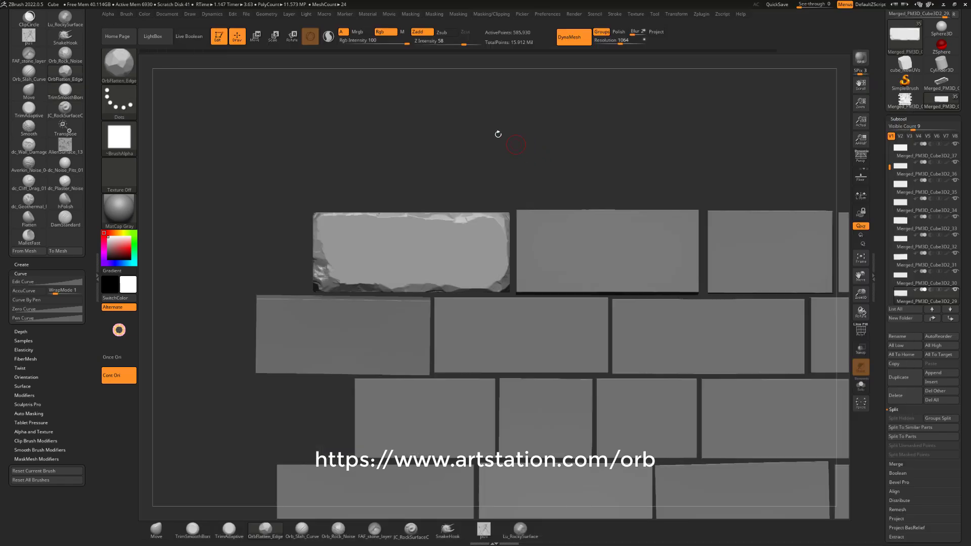
pyautogui.keyDown('ctrl'); pyautogui.moveTo(524, 122); pyautogui.dragTo(507, 140, button='right'); pyautogui.keyUp('ctrl')
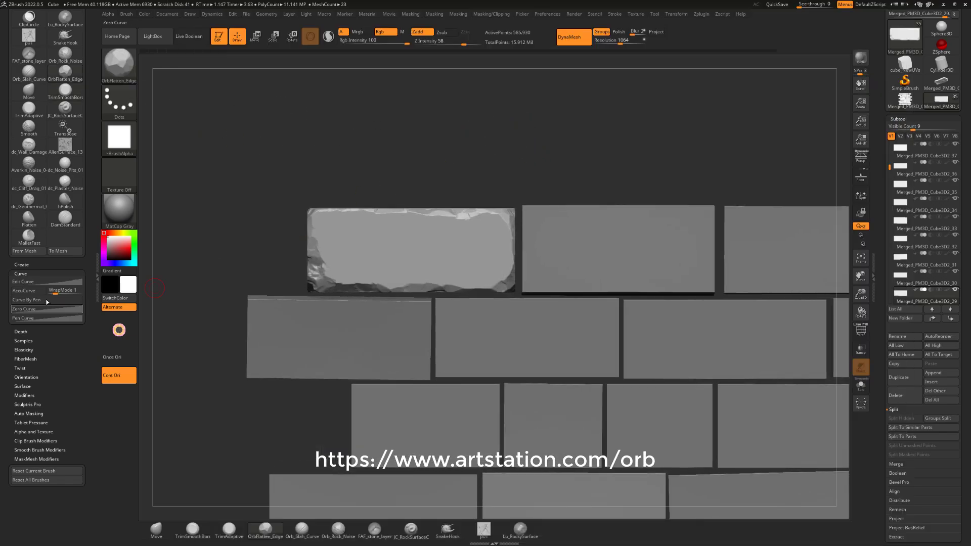
pyautogui.moveTo(55, 292); pyautogui.dragTo(47, 293)
# Flatten the chipped facets around the brick's upper-right corner and along its lower front edge
pyautogui.moveTo(266, 219); pyautogui.dragTo(522, 202)
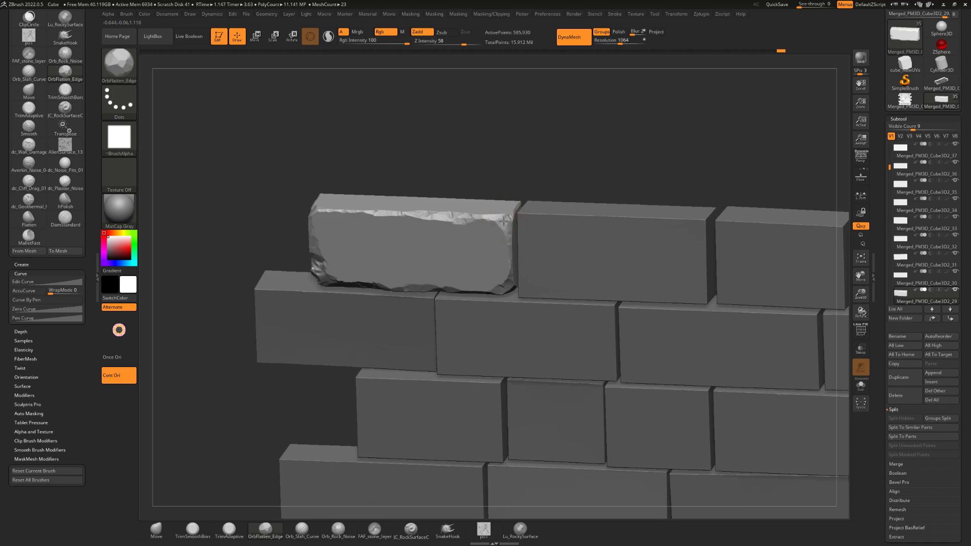
pyautogui.moveTo(497, 218); pyautogui.dragTo(500, 221)
pyautogui.moveTo(526, 178)
pyautogui.mouseDown()
pyautogui.moveTo(464, 189)
pyautogui.moveTo(463, 221)
pyautogui.moveTo(480, 216)
pyautogui.moveTo(502, 229)
pyautogui.moveTo(550, 138)
pyautogui.moveTo(547, 146)
pyautogui.mouseUp()
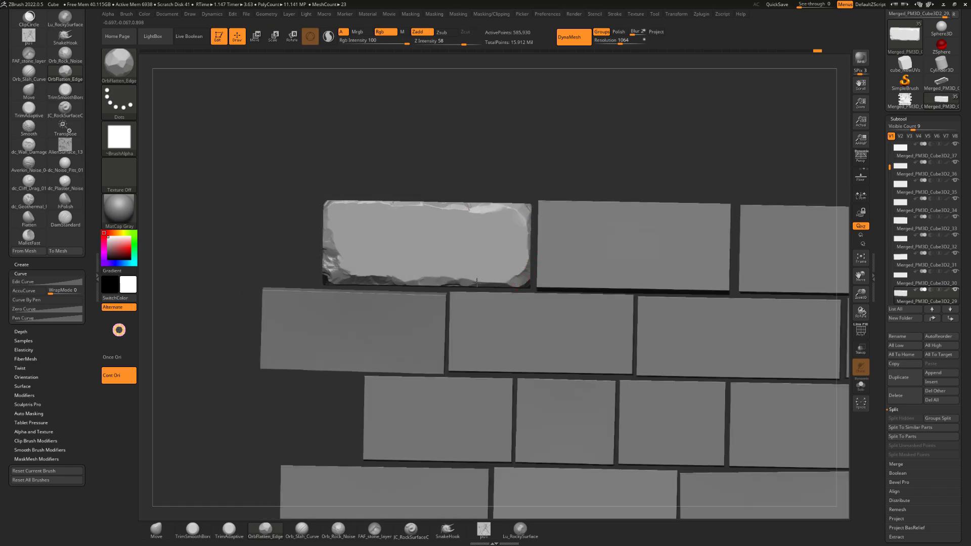
pyautogui.moveTo(477, 282); pyautogui.dragTo(435, 281)
pyautogui.moveTo(499, 137); pyautogui.dragTo(482, 172)
# Smooth and flatten the chipped facets on the brick's left front edge and around its lower-left corner
pyautogui.moveTo(389, 266)
pyautogui.mouseDown()
pyautogui.moveTo(354, 264)
pyautogui.moveTo(336, 229)
pyautogui.moveTo(355, 204)
pyautogui.mouseUp()
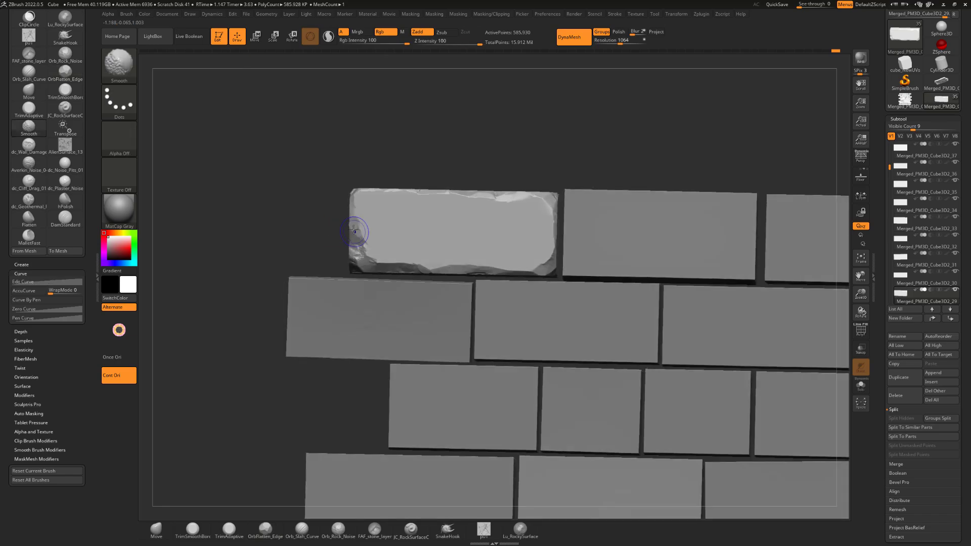
pyautogui.moveTo(450, 144)
pyautogui.keyDown('alt'); pyautogui.mouseDown()
pyautogui.moveTo(436, 147)
pyautogui.moveTo(428, 127)
pyautogui.mouseUp(); pyautogui.keyUp('alt')
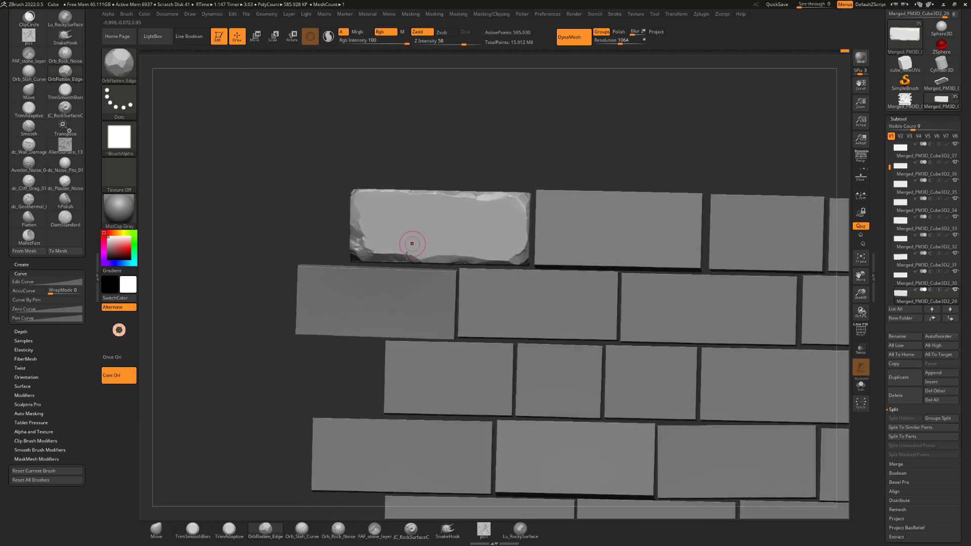
pyautogui.moveTo(405, 258); pyautogui.dragTo(385, 260)
pyautogui.keyDown('alt'); pyautogui.moveTo(411, 180); pyautogui.dragTo(428, 183); pyautogui.keyUp('alt')
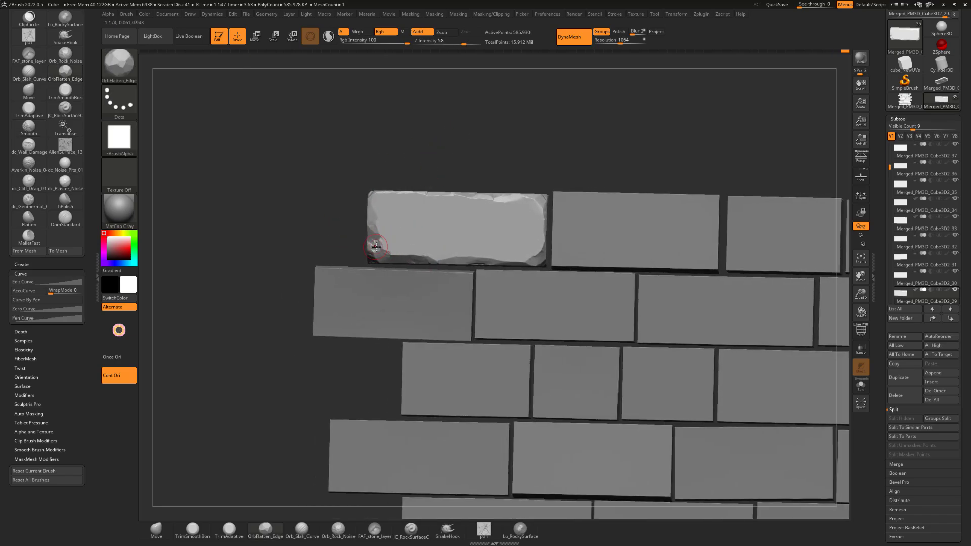
# Flatten the chips along the brick's left front edge up to its upper-left corner
pyautogui.moveTo(382, 238)
pyautogui.mouseDown()
pyautogui.moveTo(376, 247)
pyautogui.moveTo(369, 238)
pyautogui.mouseUp()
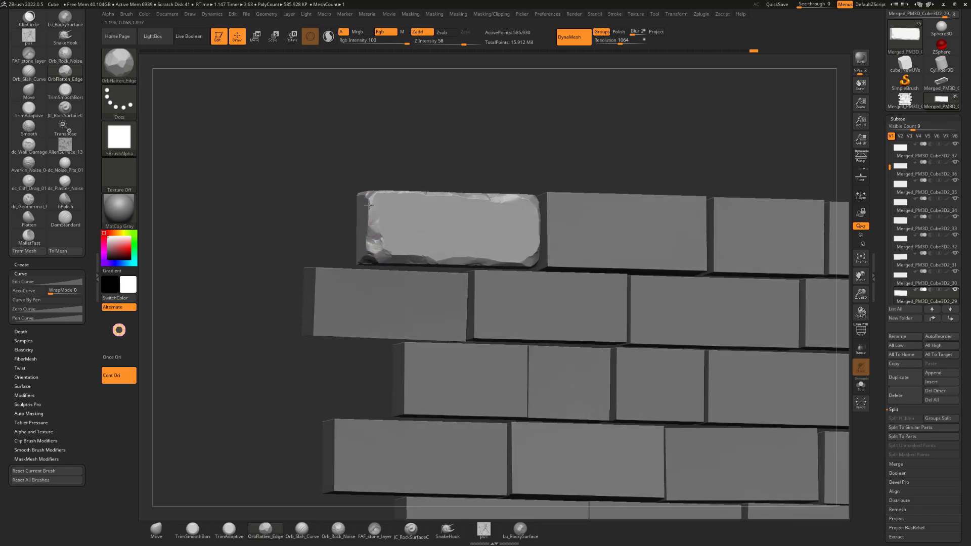
pyautogui.moveTo(368, 200); pyautogui.dragTo(468, 153)
pyautogui.moveTo(546, 143)
pyautogui.mouseDown()
pyautogui.moveTo(563, 158)
pyautogui.moveTo(538, 158)
pyautogui.moveTo(520, 192)
pyautogui.moveTo(504, 147)
pyautogui.moveTo(499, 157)
pyautogui.moveTo(518, 141)
pyautogui.mouseUp()
pyautogui.press('s')
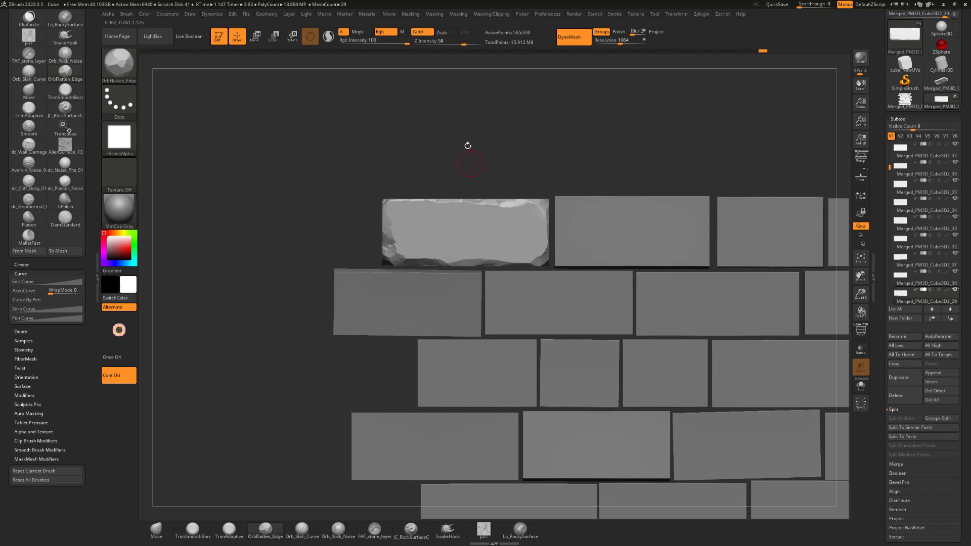
# Check the brick's chipped edges against the surrounding wall and touch up its lower front edge
pyautogui.moveTo(510, 161); pyautogui.dragTo(500, 157)
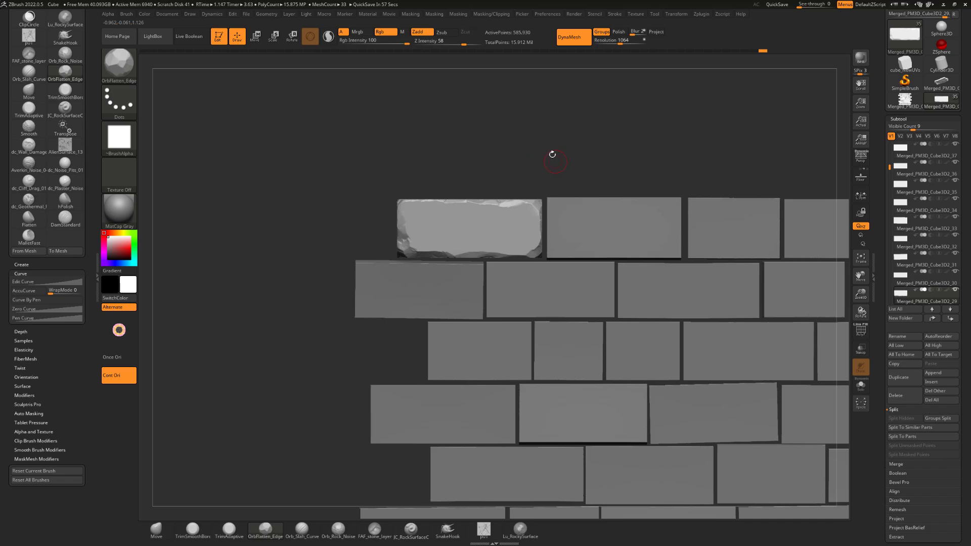
pyautogui.moveTo(551, 154); pyautogui.dragTo(516, 137)
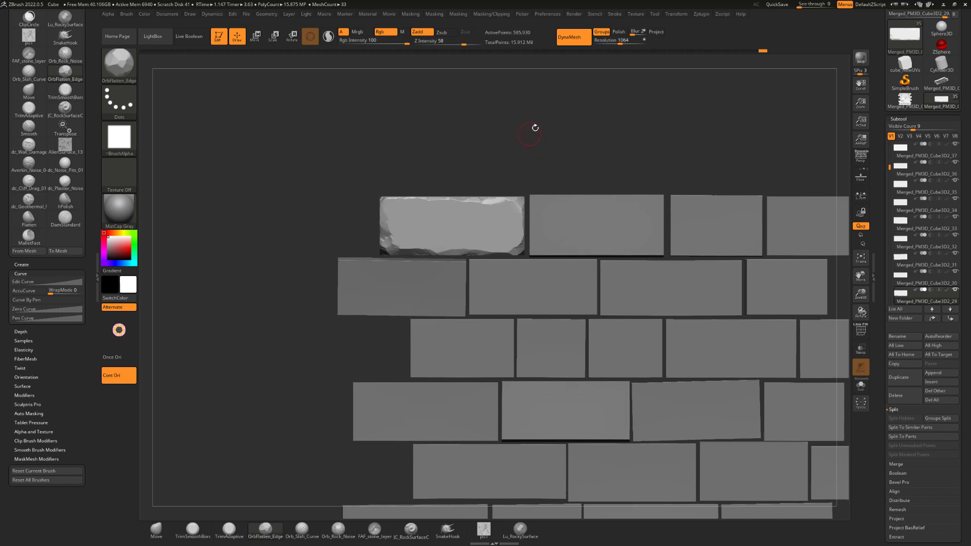
pyautogui.moveTo(535, 153)
pyautogui.mouseDown()
pyautogui.moveTo(521, 147)
pyautogui.moveTo(537, 156)
pyautogui.mouseUp()
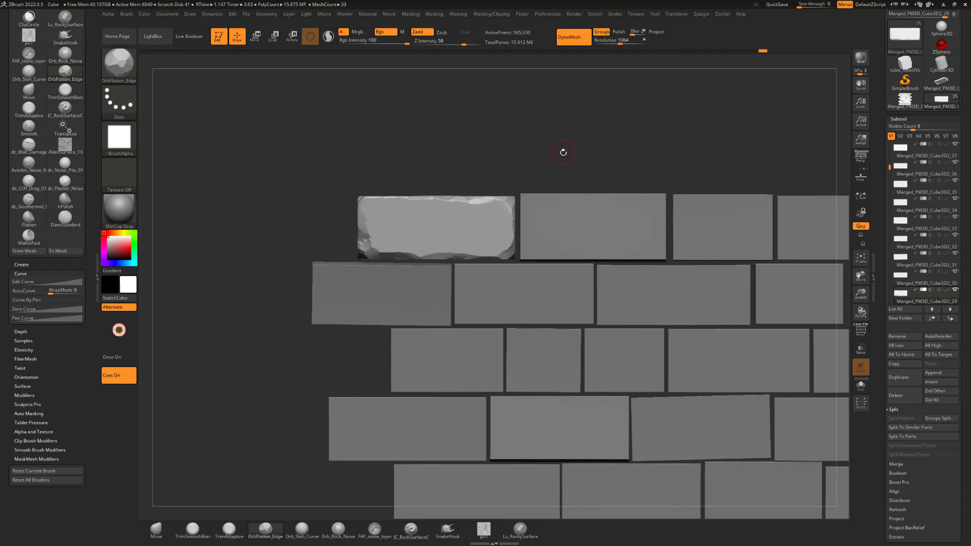
pyautogui.moveTo(565, 141)
pyautogui.mouseDown()
pyautogui.moveTo(546, 139)
pyautogui.moveTo(567, 133)
pyautogui.moveTo(579, 150)
pyautogui.moveTo(557, 154)
pyautogui.mouseUp()
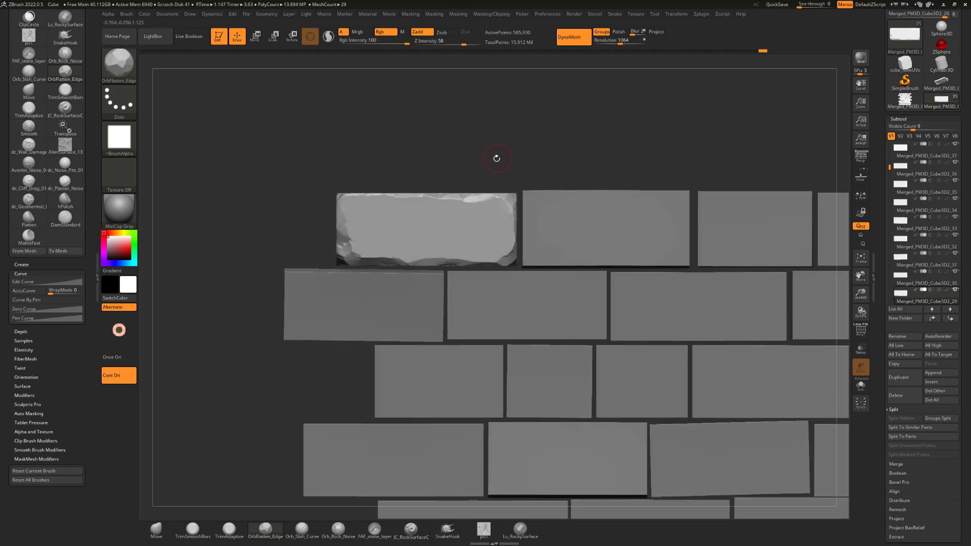
pyautogui.moveTo(466, 155)
pyautogui.mouseDown()
pyautogui.moveTo(436, 180)
pyautogui.moveTo(499, 147)
pyautogui.moveTo(390, 259)
pyautogui.mouseUp()
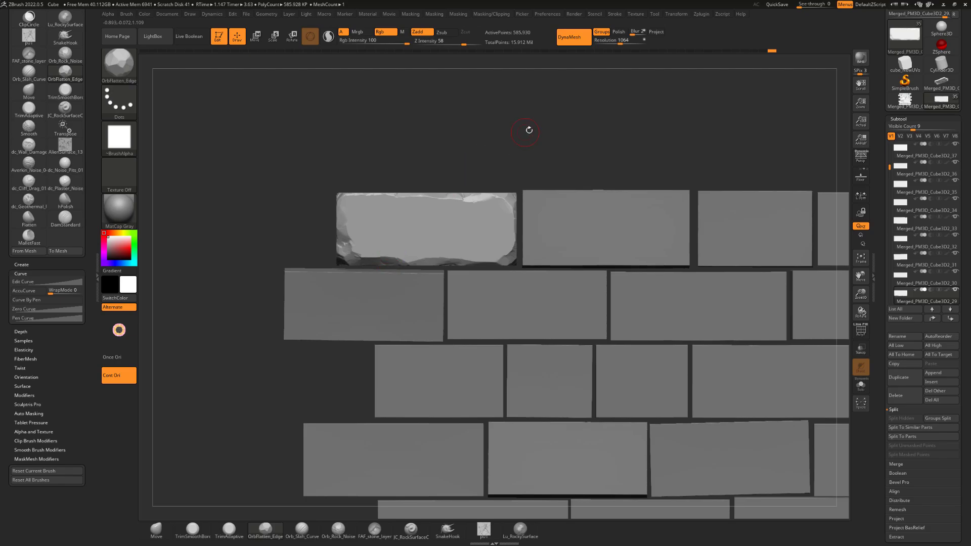
pyautogui.moveTo(529, 130); pyautogui.dragTo(511, 138)
# Switch to the Averkin_Mud_04 brush
pyautogui.press('b')
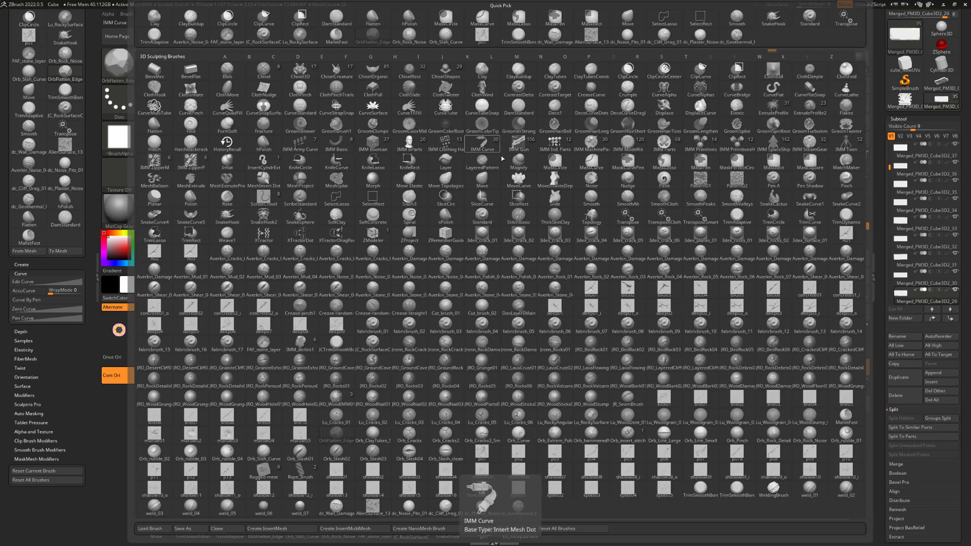
pyautogui.press('a')
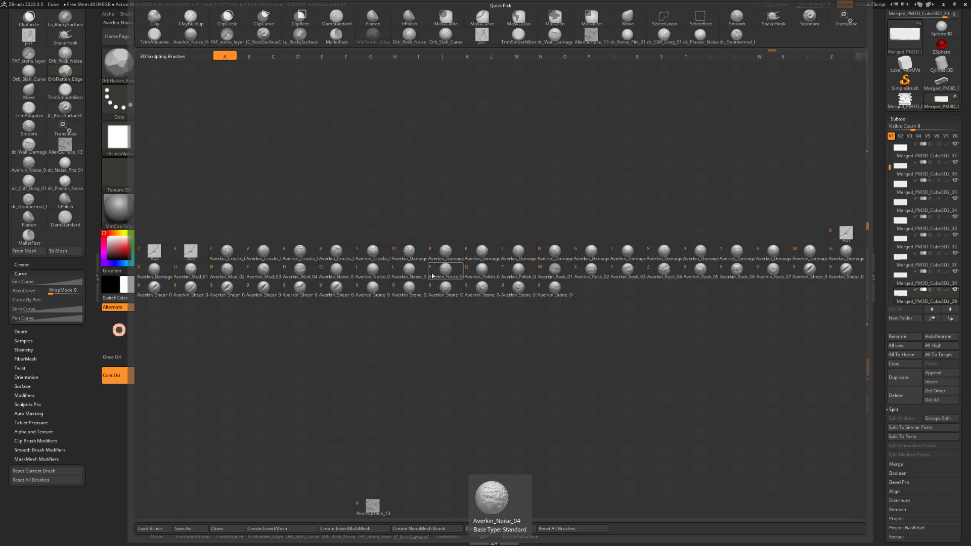
pyautogui.click(300, 271)
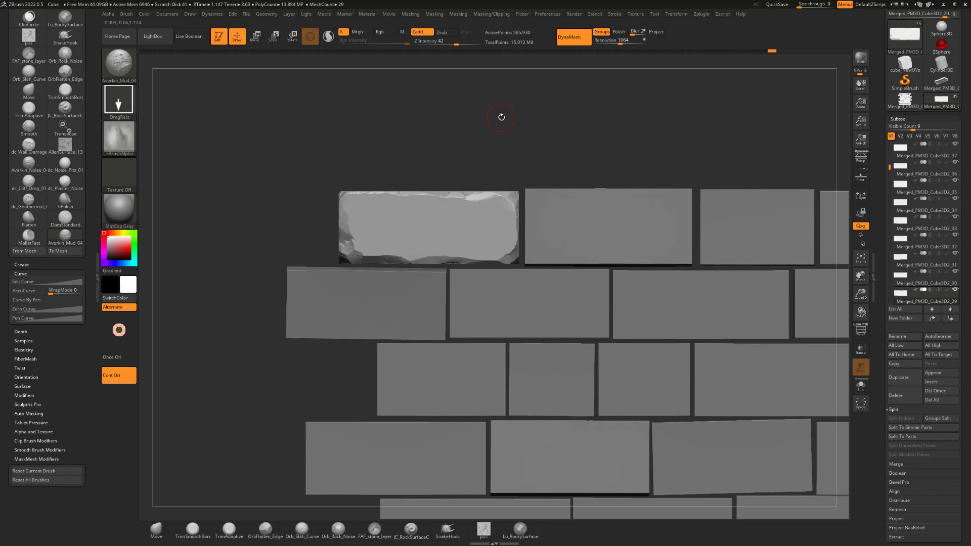
# Try stamping the mud texture across the brick's front face from its centre, and undo the stamp
pyautogui.keyDown('alt'); pyautogui.moveTo(520, 124); pyautogui.dragTo(484, 182); pyautogui.keyUp('alt')
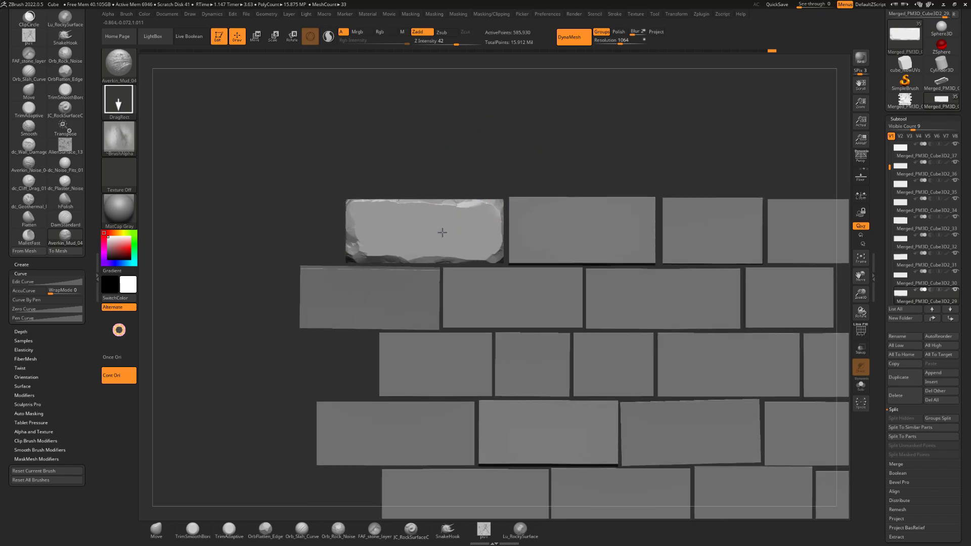
pyautogui.moveTo(438, 231)
pyautogui.mouseDown()
pyautogui.moveTo(459, 210)
pyautogui.moveTo(552, 251)
pyautogui.mouseUp()
pyautogui.moveTo(533, 159)
pyautogui.mouseDown()
pyautogui.moveTo(549, 160)
pyautogui.moveTo(506, 177)
pyautogui.moveTo(490, 167)
pyautogui.moveTo(562, 133)
pyautogui.moveTo(555, 154)
pyautogui.mouseUp()
pyautogui.press('shift')
pyautogui.hotkey('ctrl', 'z')
# Examine the surface wear on the bricks in the reference photo of the old red brick wall
pyautogui.hotkey('alt', 'Tab')
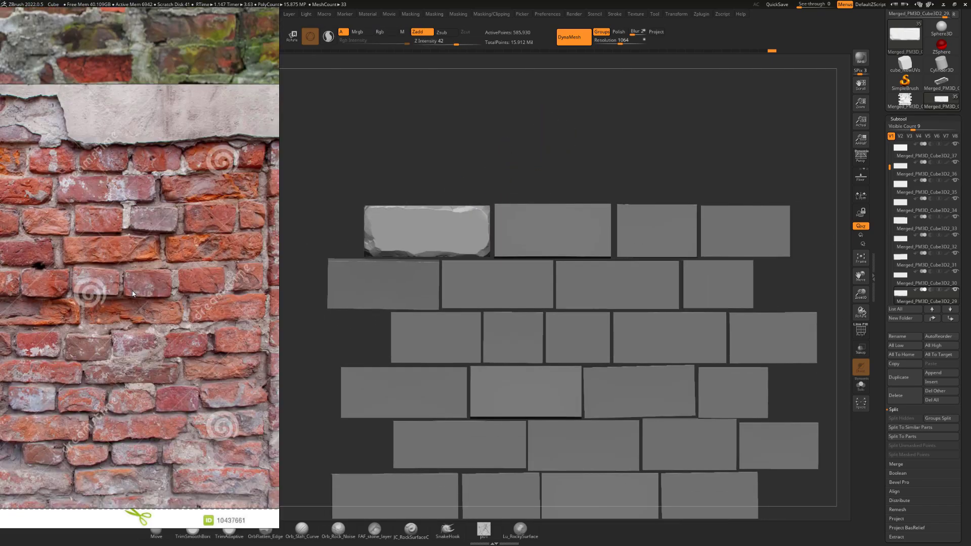
pyautogui.moveTo(132, 294); pyautogui.dragTo(493, 292, button='right')
pyautogui.scroll(2, 384, 295)
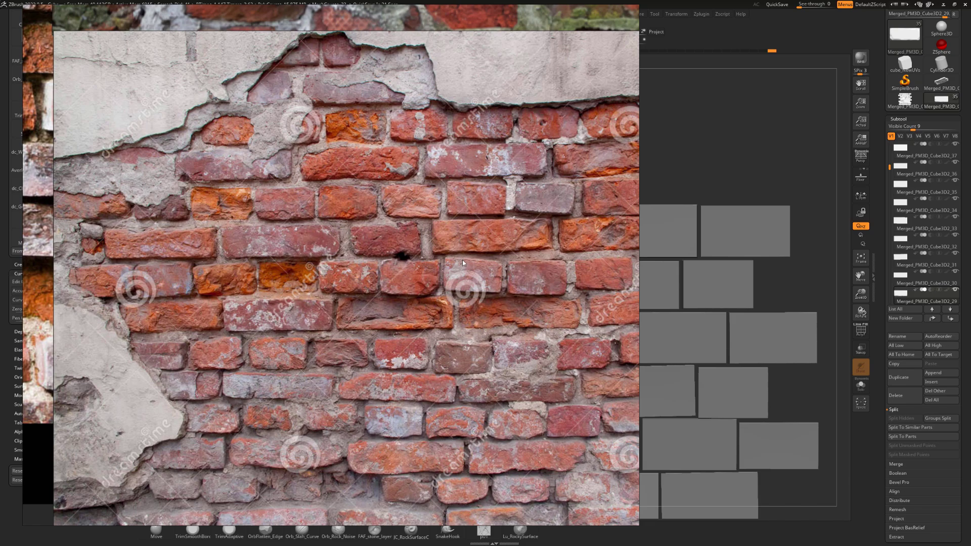
pyautogui.moveTo(463, 259); pyautogui.dragTo(0, 273, button='right')
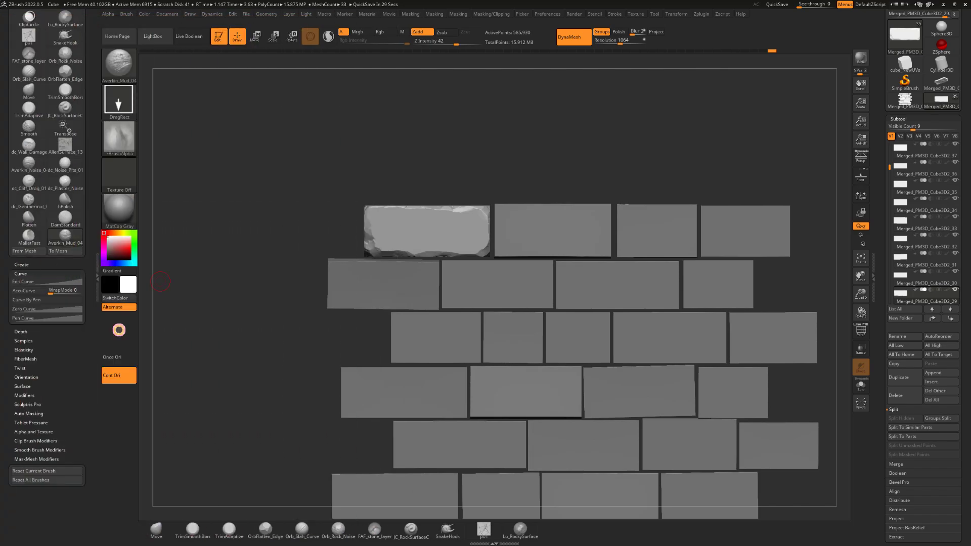
# Try the mud texture stamp over the brick's front face again at Z Intensity 42, and undo it
pyautogui.moveTo(506, 140)
pyautogui.mouseDown()
pyautogui.moveTo(553, 152)
pyautogui.moveTo(477, 137)
pyautogui.moveTo(507, 126)
pyautogui.mouseUp()
pyautogui.moveTo(434, 225); pyautogui.dragTo(539, 228)
pyautogui.moveTo(481, 162); pyautogui.dragTo(456, 164)
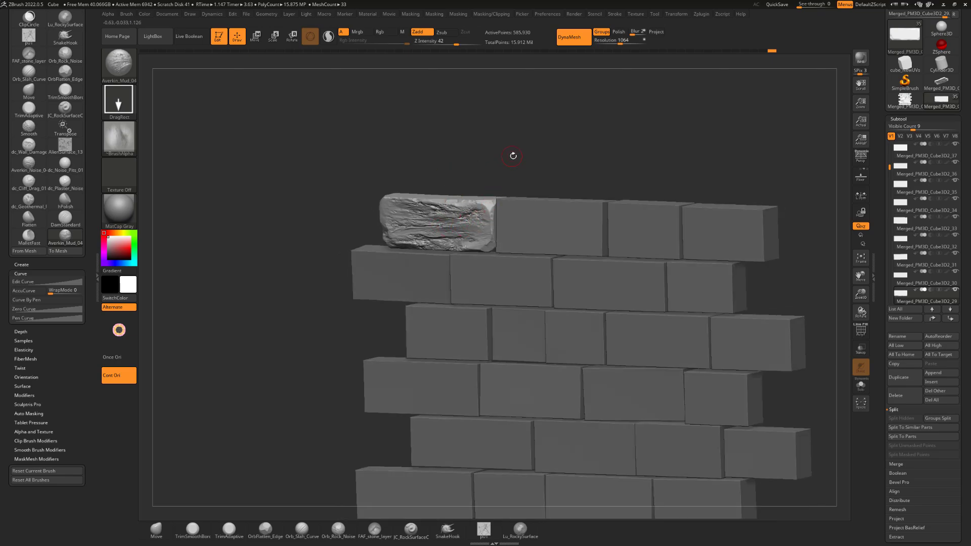
pyautogui.moveTo(514, 156)
pyautogui.keyDown('shift'); pyautogui.mouseDown()
pyautogui.moveTo(535, 167)
pyautogui.moveTo(547, 154)
pyautogui.mouseUp(); pyautogui.keyUp('shift')
pyautogui.hotkey('ctrl', 'z')
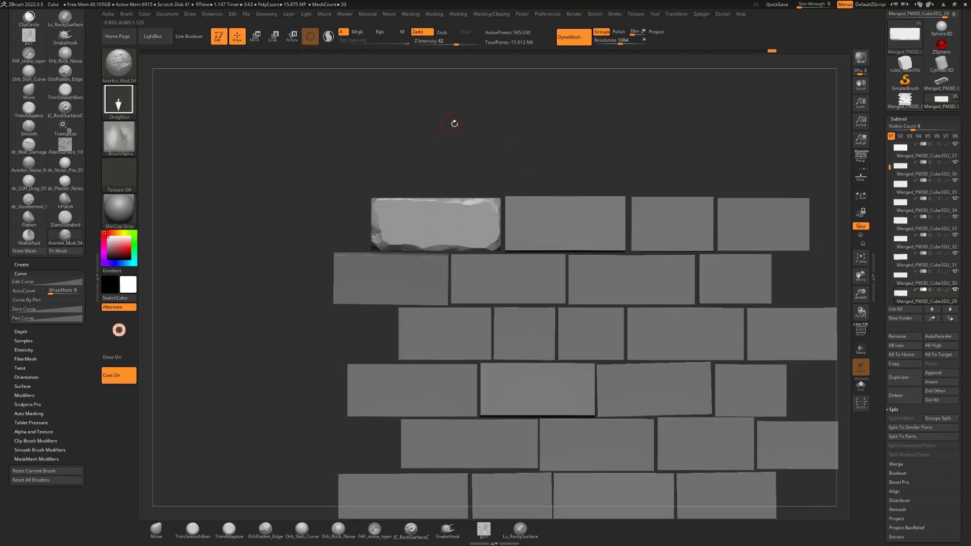
# Set the brush's Z Intensity to 20 and stamp the mud texture over the brick's whole front face
pyautogui.moveTo(455, 123)
pyautogui.keyDown('alt'); pyautogui.mouseDown()
pyautogui.moveTo(437, 132)
pyautogui.moveTo(457, 116)
pyautogui.mouseUp(); pyautogui.keyUp('alt')
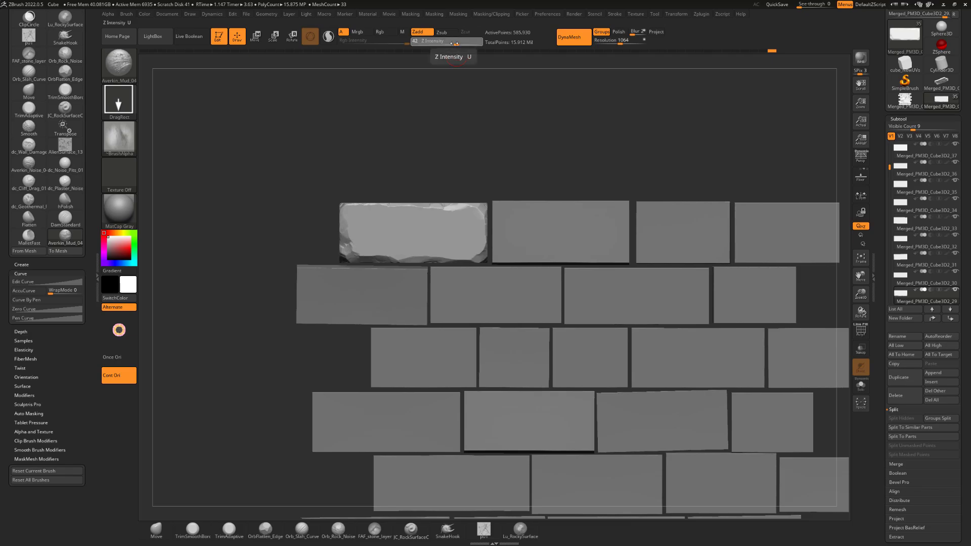
pyautogui.moveTo(456, 43); pyautogui.dragTo(443, 44)
pyautogui.keyDown('alt'); pyautogui.moveTo(462, 128); pyautogui.dragTo(471, 110); pyautogui.keyUp('alt')
pyautogui.moveTo(424, 211)
pyautogui.mouseDown()
pyautogui.moveTo(489, 206)
pyautogui.moveTo(521, 223)
pyautogui.moveTo(577, 217)
pyautogui.moveTo(544, 231)
pyautogui.moveTo(558, 230)
pyautogui.mouseUp()
pyautogui.moveTo(543, 144)
pyautogui.mouseDown()
pyautogui.moveTo(556, 144)
pyautogui.moveTo(490, 135)
pyautogui.moveTo(499, 132)
pyautogui.moveTo(496, 148)
pyautogui.moveTo(516, 113)
pyautogui.moveTo(538, 122)
pyautogui.moveTo(515, 139)
pyautogui.mouseUp()
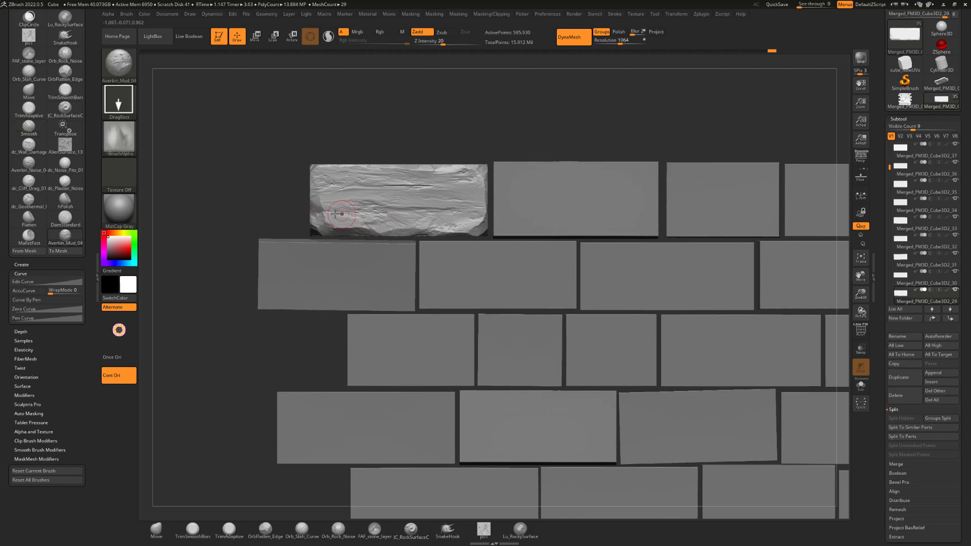
pyautogui.keyDown('alt'); pyautogui.moveTo(486, 128); pyautogui.dragTo(527, 116); pyautogui.keyUp('alt')
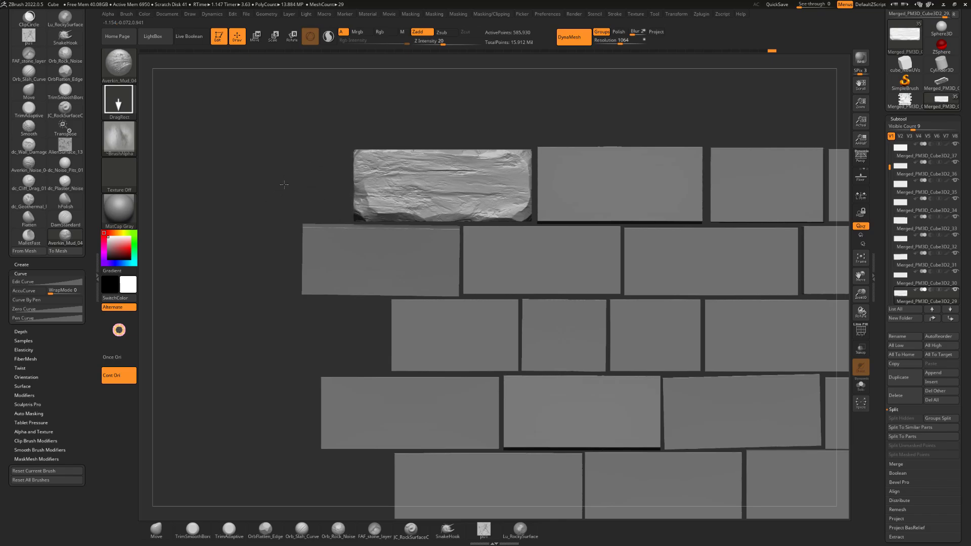
pyautogui.moveTo(306, 167); pyautogui.dragTo(335, 163)
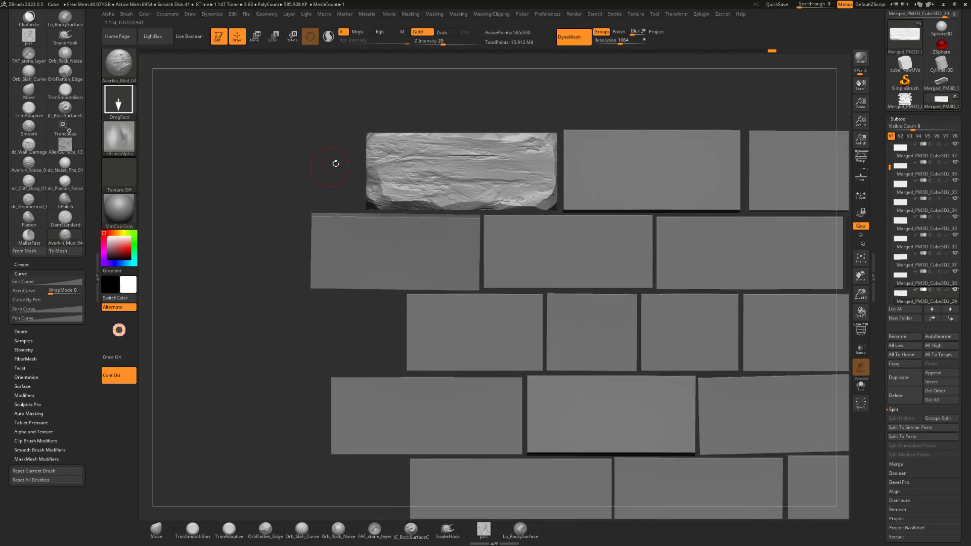
# Switch to the TrimSmoothBorder brush and smooth patches of the mud texture across the centre and left of the brick's front face
pyautogui.press('b')
pyautogui.press('t')
pyautogui.press('s')
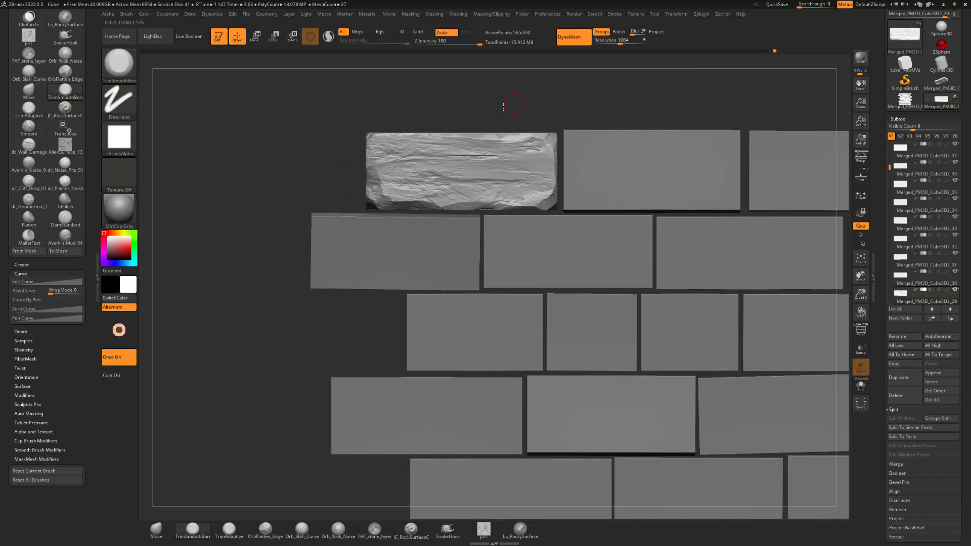
pyautogui.moveTo(518, 95)
pyautogui.keyDown('alt'); pyautogui.mouseDown()
pyautogui.moveTo(482, 109)
pyautogui.moveTo(521, 124)
pyautogui.moveTo(470, 189)
pyautogui.mouseUp(); pyautogui.keyUp('alt')
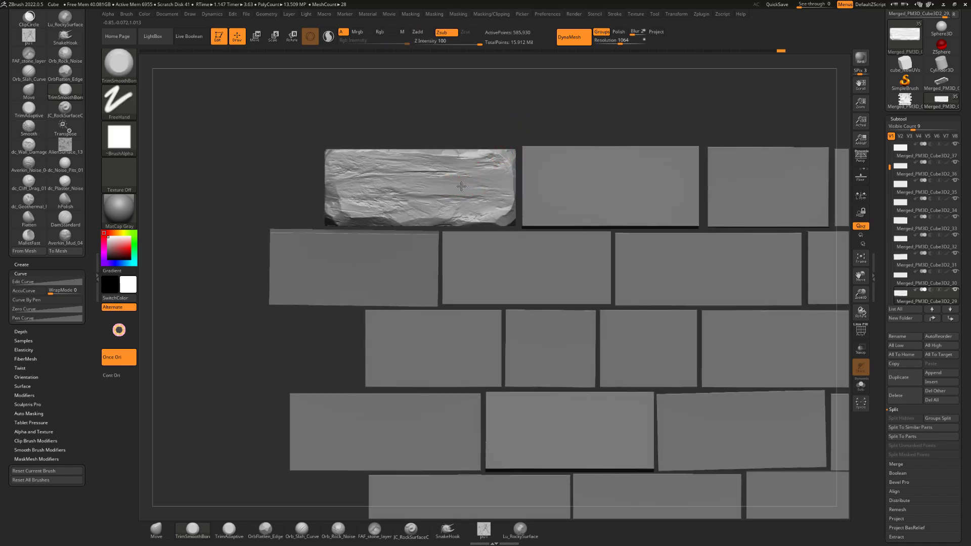
pyautogui.moveTo(477, 127)
pyautogui.mouseDown()
pyautogui.moveTo(430, 177)
pyautogui.moveTo(369, 181)
pyautogui.mouseUp()
pyautogui.keyDown('alt'); pyautogui.moveTo(408, 127); pyautogui.dragTo(420, 122); pyautogui.keyUp('alt')
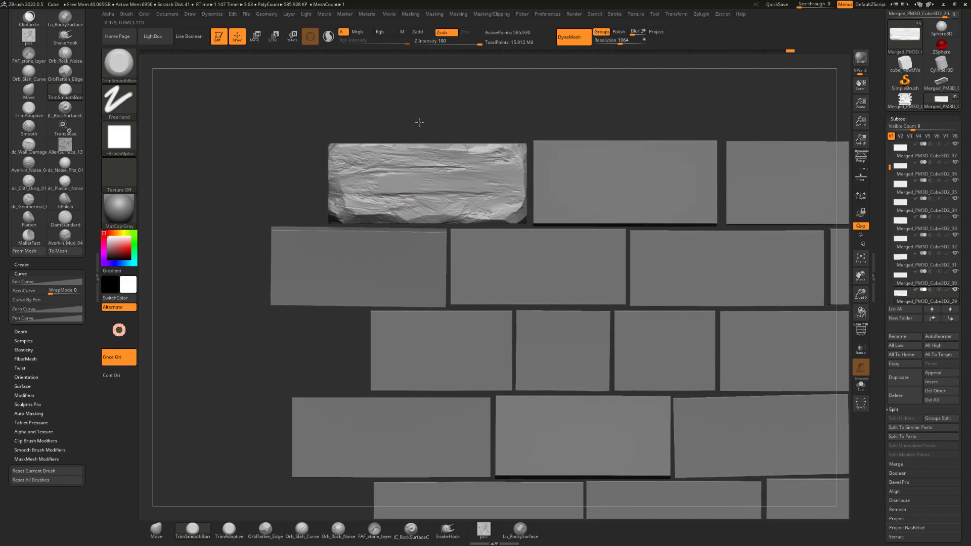
pyautogui.moveTo(415, 169)
pyautogui.mouseDown()
pyautogui.moveTo(367, 180)
pyautogui.moveTo(481, 174)
pyautogui.moveTo(427, 159)
pyautogui.moveTo(358, 164)
pyautogui.mouseUp()
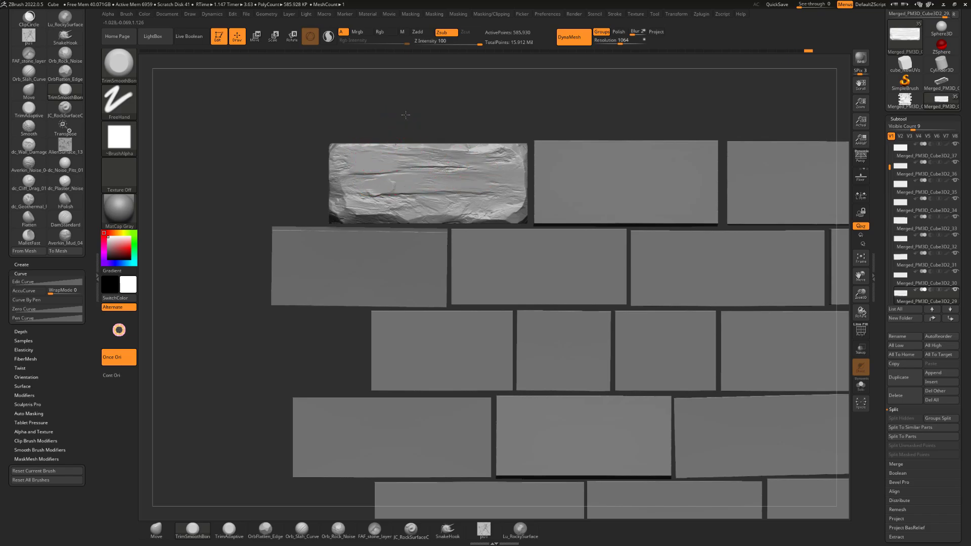
pyautogui.keyDown('alt'); pyautogui.moveTo(405, 115); pyautogui.dragTo(413, 109); pyautogui.keyUp('alt')
# Trim the texture smooth around the brick's upper-left corner and along its left front edge
pyautogui.moveTo(369, 152)
pyautogui.mouseDown()
pyautogui.moveTo(347, 155)
pyautogui.moveTo(399, 123)
pyautogui.moveTo(345, 143)
pyautogui.moveTo(331, 120)
pyautogui.mouseUp()
pyautogui.moveTo(313, 183); pyautogui.dragTo(348, 190)
pyautogui.moveTo(388, 97); pyautogui.dragTo(353, 100)
pyautogui.moveTo(348, 178); pyautogui.dragTo(347, 182)
pyautogui.moveTo(397, 104); pyautogui.dragTo(404, 100)
pyautogui.moveTo(347, 174); pyautogui.dragTo(341, 171)
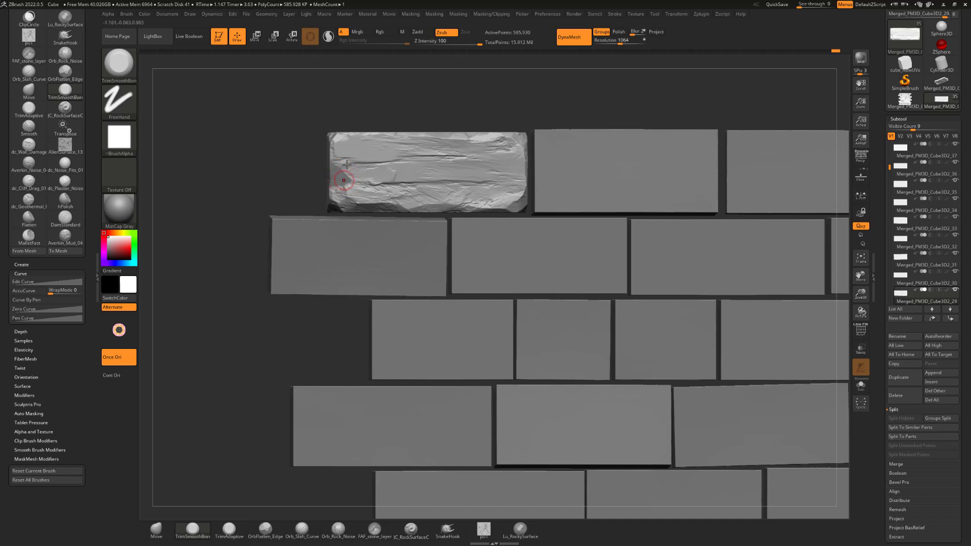
# Adjust the brush size and trim flat facets into the lower part of the left front edge and the lower-left corner
pyautogui.moveTo(377, 111); pyautogui.dragTo(397, 120)
pyautogui.moveTo(345, 187)
pyautogui.mouseDown()
pyautogui.moveTo(300, 178)
pyautogui.moveTo(320, 184)
pyautogui.moveTo(333, 175)
pyautogui.mouseUp()
pyautogui.press('s')
pyautogui.keyDown('shift'); pyautogui.moveTo(296, 177); pyautogui.dragTo(332, 181); pyautogui.keyUp('shift')
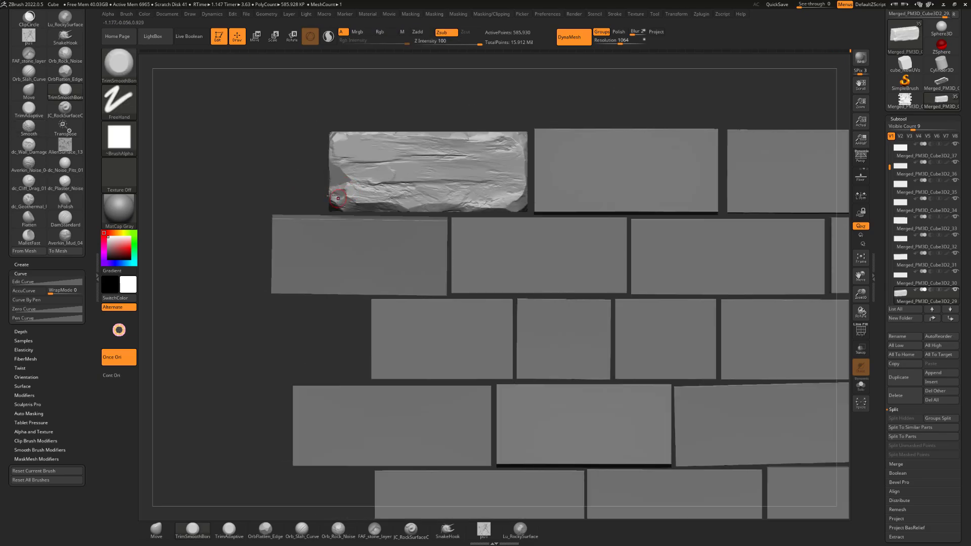
pyautogui.moveTo(320, 200); pyautogui.dragTo(338, 196)
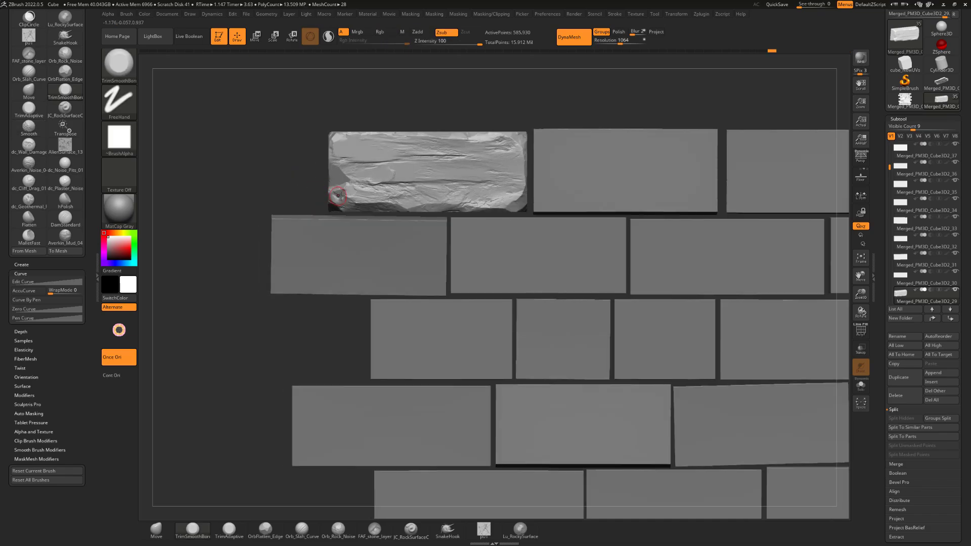
# Trim the brick's upper front edge and right corners, and continue along its lower front edge
pyautogui.keyDown('alt'); pyautogui.moveTo(531, 95); pyautogui.dragTo(512, 93); pyautogui.keyUp('alt')
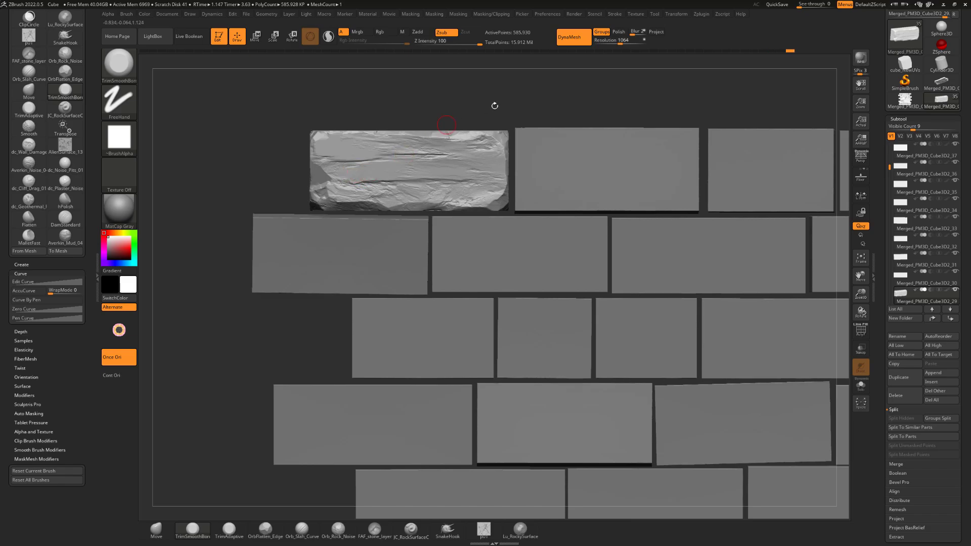
pyautogui.moveTo(495, 105)
pyautogui.keyDown('alt'); pyautogui.mouseDown()
pyautogui.moveTo(506, 97)
pyautogui.moveTo(445, 130)
pyautogui.moveTo(458, 110)
pyautogui.moveTo(436, 135)
pyautogui.mouseUp(); pyautogui.keyUp('alt')
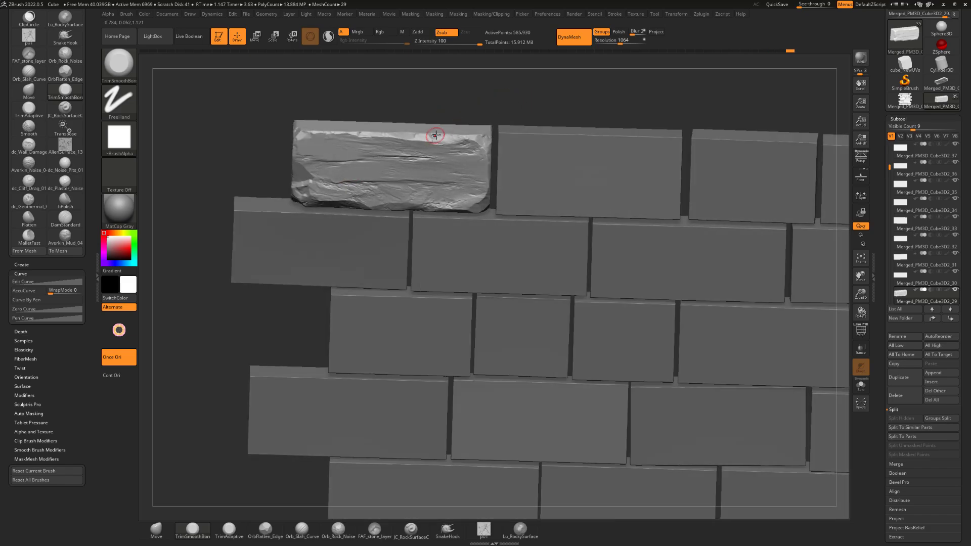
pyautogui.moveTo(455, 103); pyautogui.dragTo(486, 134)
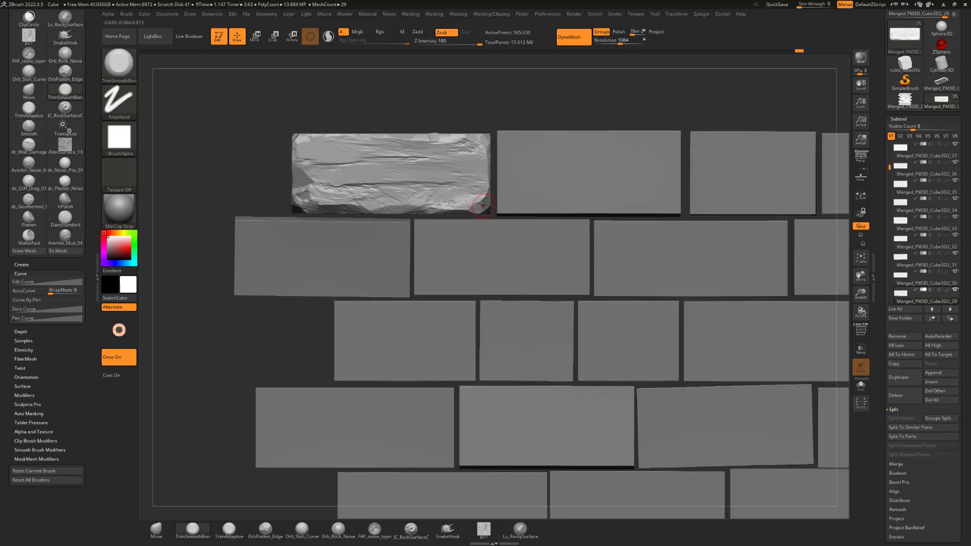
pyautogui.moveTo(479, 206); pyautogui.dragTo(433, 209)
pyautogui.keyDown('alt'); pyautogui.moveTo(476, 98); pyautogui.dragTo(491, 97); pyautogui.keyUp('alt')
pyautogui.keyDown('alt'); pyautogui.moveTo(427, 99); pyautogui.dragTo(443, 93); pyautogui.keyUp('alt')
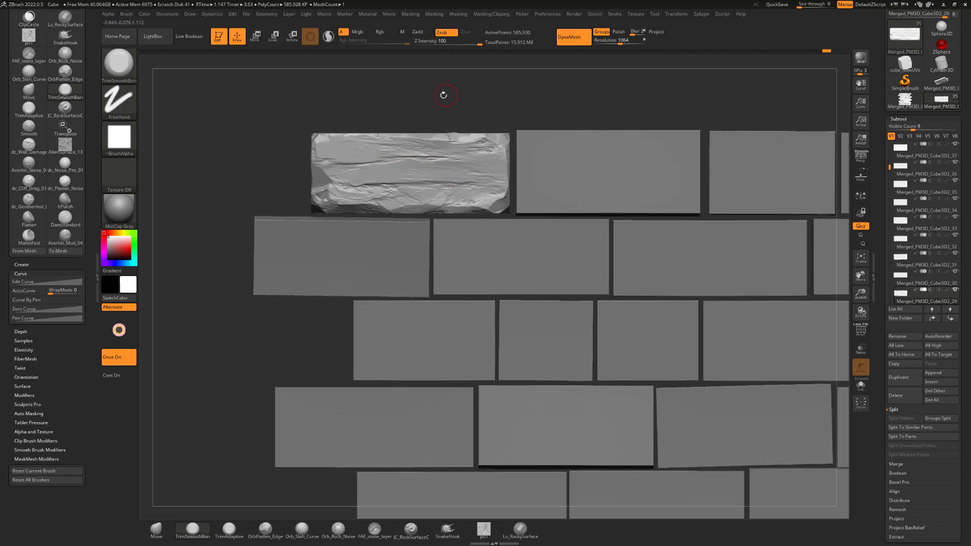
# Switch to the OrbFlatten_Edge brush and flatten the brick's upper-left corner and left front edge
pyautogui.press('b')
pyautogui.press('o')
pyautogui.press('f')
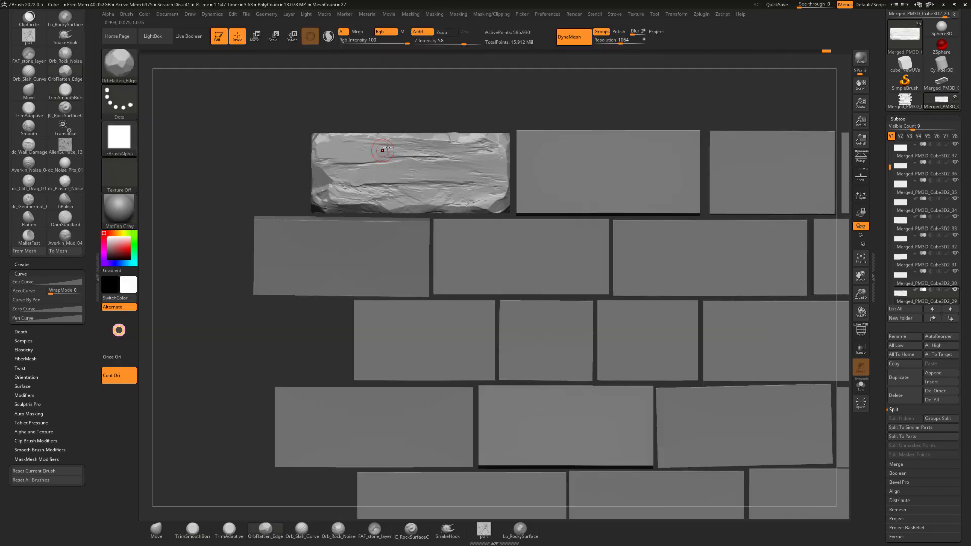
pyautogui.moveTo(439, 114); pyautogui.dragTo(446, 114)
pyautogui.moveTo(329, 148)
pyautogui.mouseDown()
pyautogui.moveTo(317, 147)
pyautogui.moveTo(327, 125)
pyautogui.mouseUp()
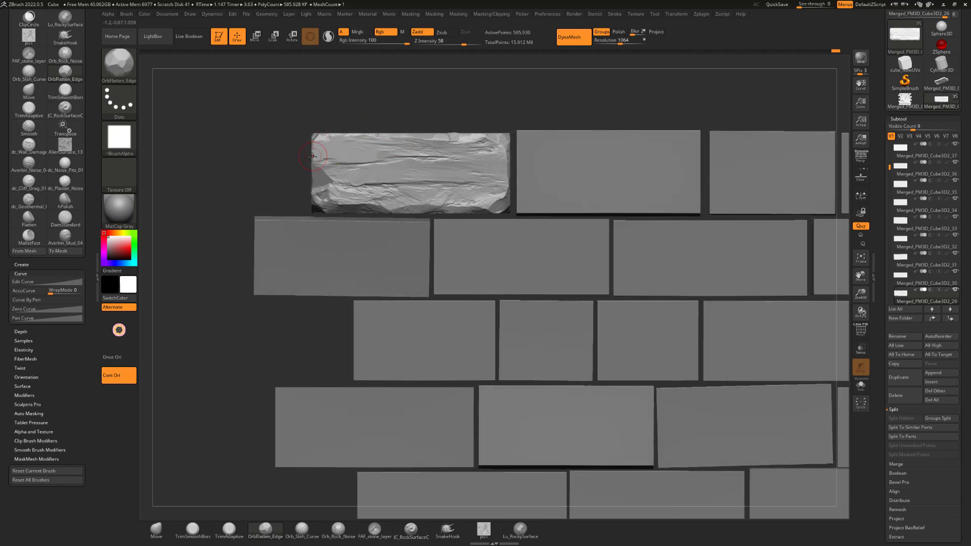
pyautogui.moveTo(301, 158); pyautogui.dragTo(312, 156)
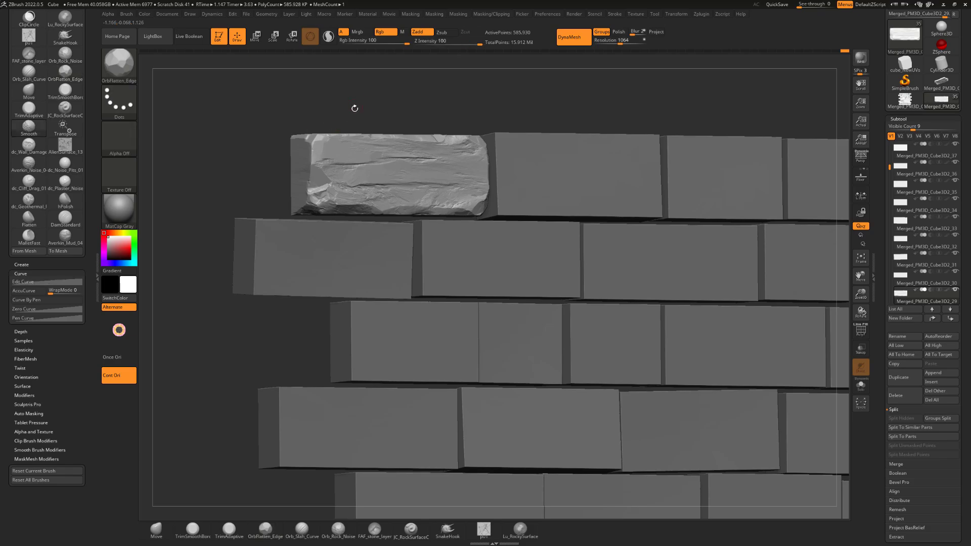
# Flatten the brick's lower-right front corner and the right part of its front face
pyautogui.moveTo(354, 106)
pyautogui.mouseDown()
pyautogui.moveTo(479, 115)
pyautogui.moveTo(480, 96)
pyautogui.moveTo(455, 205)
pyautogui.mouseUp()
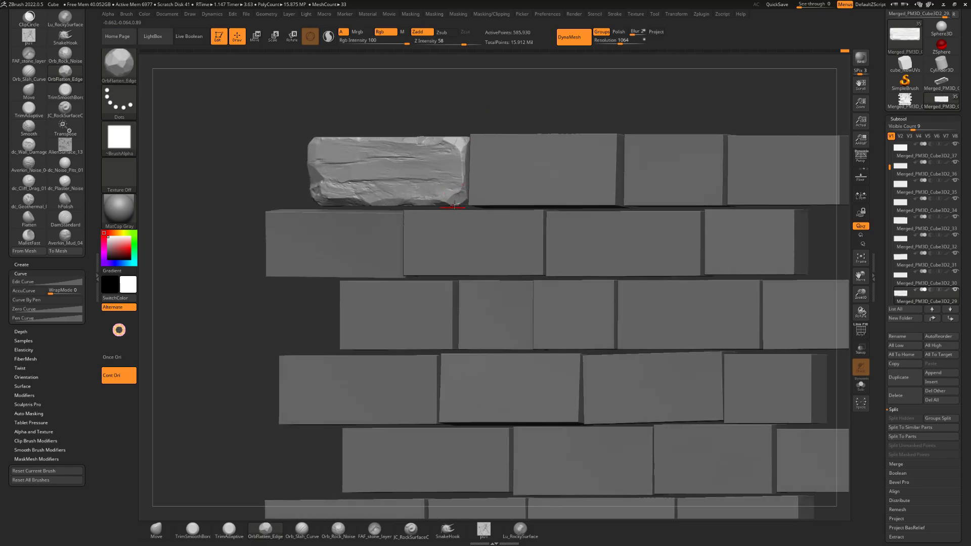
pyautogui.moveTo(487, 108); pyautogui.dragTo(516, 99)
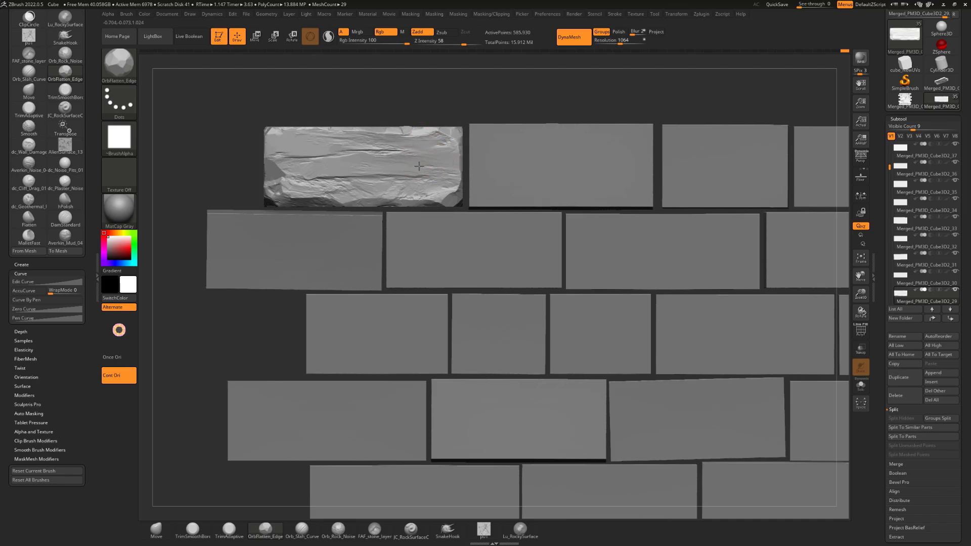
pyautogui.moveTo(422, 163); pyautogui.dragTo(448, 169)
pyautogui.keyDown('alt'); pyautogui.moveTo(435, 98); pyautogui.dragTo(404, 119); pyautogui.keyUp('alt')
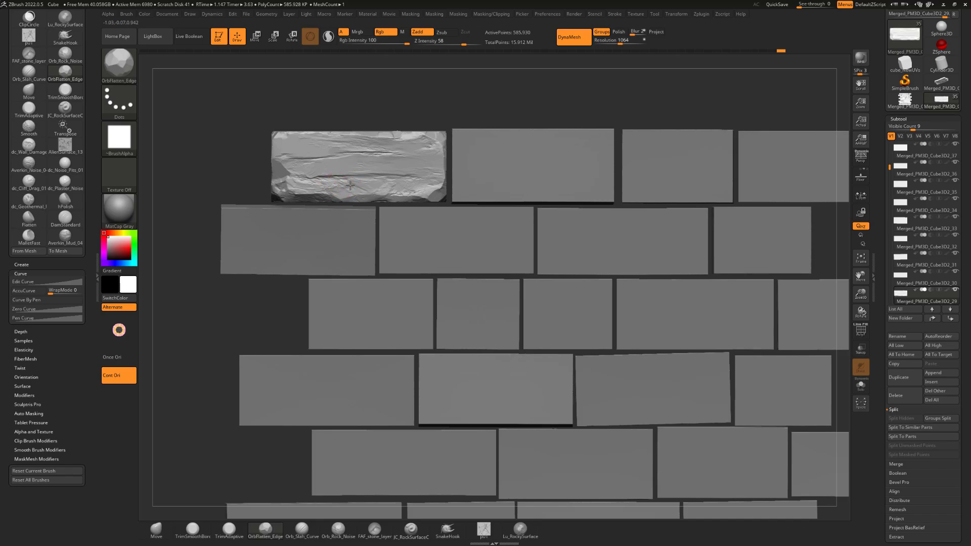
# Flatten rough patches in the lower-left and right-centre areas of the brick's front face
pyautogui.moveTo(337, 186); pyautogui.dragTo(339, 184)
pyautogui.keyDown('alt'); pyautogui.moveTo(459, 116); pyautogui.dragTo(496, 97); pyautogui.keyUp('alt')
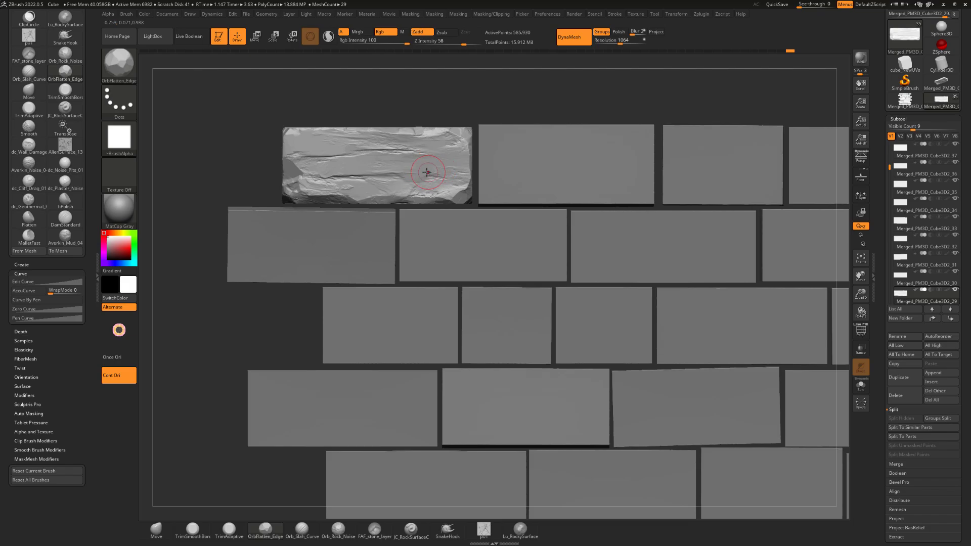
pyautogui.moveTo(426, 172); pyautogui.dragTo(410, 169)
# Flatten the brick's upper front edge and soften the raised texture just below it
pyautogui.moveTo(490, 96)
pyautogui.keyDown('alt'); pyautogui.mouseDown()
pyautogui.moveTo(474, 108)
pyautogui.moveTo(465, 99)
pyautogui.moveTo(445, 134)
pyautogui.moveTo(412, 139)
pyautogui.mouseUp(); pyautogui.keyUp('alt')
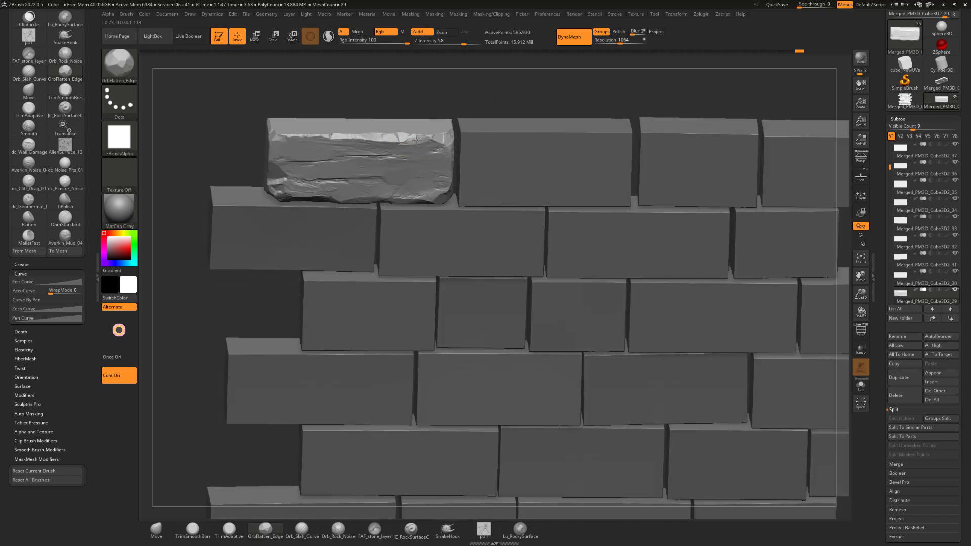
pyautogui.moveTo(459, 96)
pyautogui.keyDown('shift'); pyautogui.mouseDown()
pyautogui.moveTo(457, 87)
pyautogui.moveTo(459, 110)
pyautogui.moveTo(442, 109)
pyautogui.moveTo(401, 184)
pyautogui.mouseUp(); pyautogui.keyUp('shift')
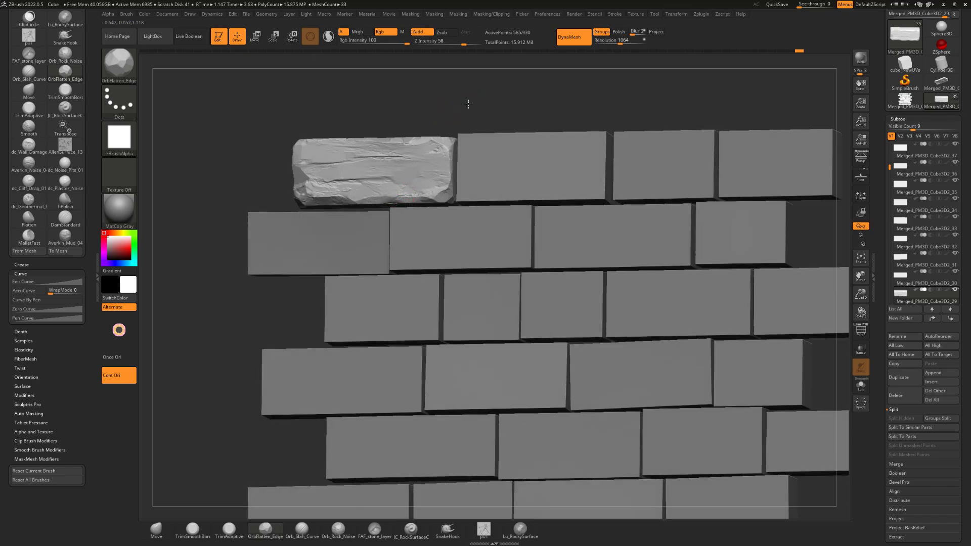
pyautogui.moveTo(469, 104); pyautogui.dragTo(329, 151)
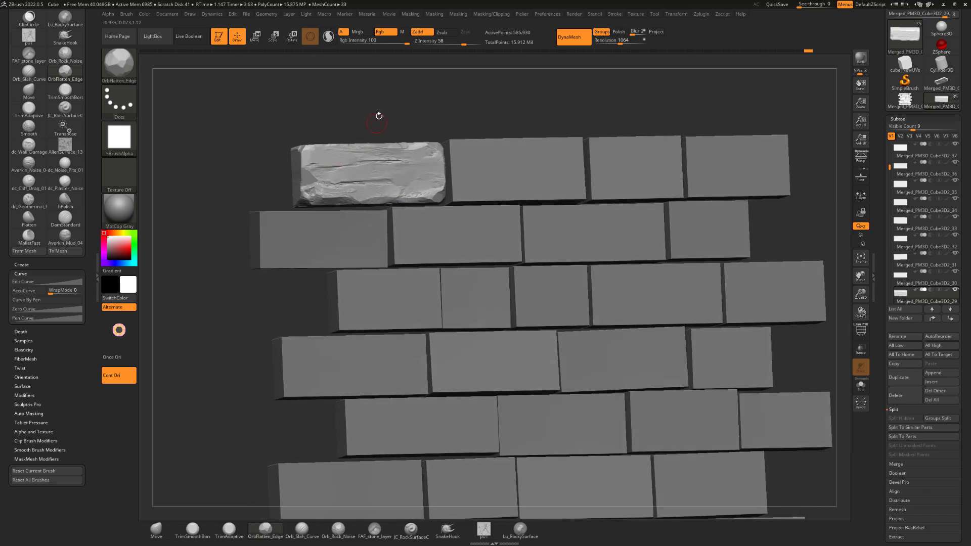
pyautogui.moveTo(379, 116)
pyautogui.mouseDown()
pyautogui.moveTo(384, 108)
pyautogui.moveTo(309, 190)
pyautogui.moveTo(328, 196)
pyautogui.moveTo(457, 91)
pyautogui.moveTo(440, 126)
pyautogui.moveTo(450, 113)
pyautogui.moveTo(467, 127)
pyautogui.moveTo(457, 105)
pyautogui.moveTo(484, 101)
pyautogui.moveTo(440, 115)
pyautogui.moveTo(446, 126)
pyautogui.mouseUp()
# Frame the brick, switch to the TrimSmoothBorder brush and trim the upper-left corner of its front face
pyautogui.press('f')
pyautogui.press('b')
pyautogui.press('t')
pyautogui.press('s')
pyautogui.moveTo(375, 135); pyautogui.dragTo(382, 139)
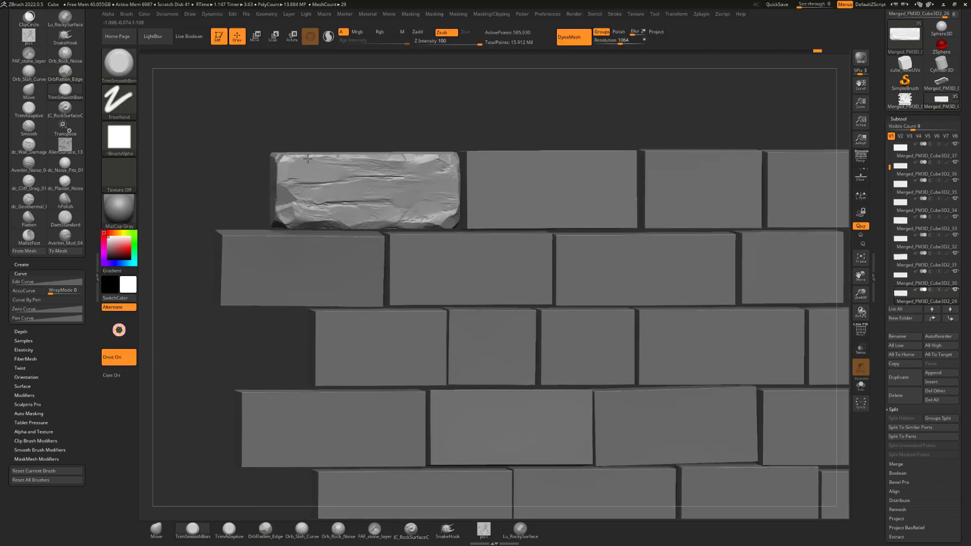
pyautogui.click(282, 161)
# Trim facets into the upper front edge near the left corner and the upper part of the left front edge
pyautogui.moveTo(298, 137)
pyautogui.keyDown('shift'); pyautogui.mouseDown()
pyautogui.moveTo(321, 158)
pyautogui.moveTo(341, 154)
pyautogui.mouseUp(); pyautogui.keyUp('shift')
pyautogui.moveTo(324, 132)
pyautogui.mouseDown()
pyautogui.moveTo(332, 137)
pyautogui.moveTo(303, 155)
pyautogui.mouseUp()
pyautogui.moveTo(324, 131)
pyautogui.mouseDown()
pyautogui.moveTo(317, 154)
pyautogui.moveTo(327, 157)
pyautogui.mouseUp()
pyautogui.moveTo(338, 125); pyautogui.dragTo(350, 131)
pyautogui.moveTo(292, 161)
pyautogui.mouseDown()
pyautogui.moveTo(284, 166)
pyautogui.moveTo(307, 138)
pyautogui.mouseUp()
pyautogui.moveTo(292, 168); pyautogui.dragTo(290, 171)
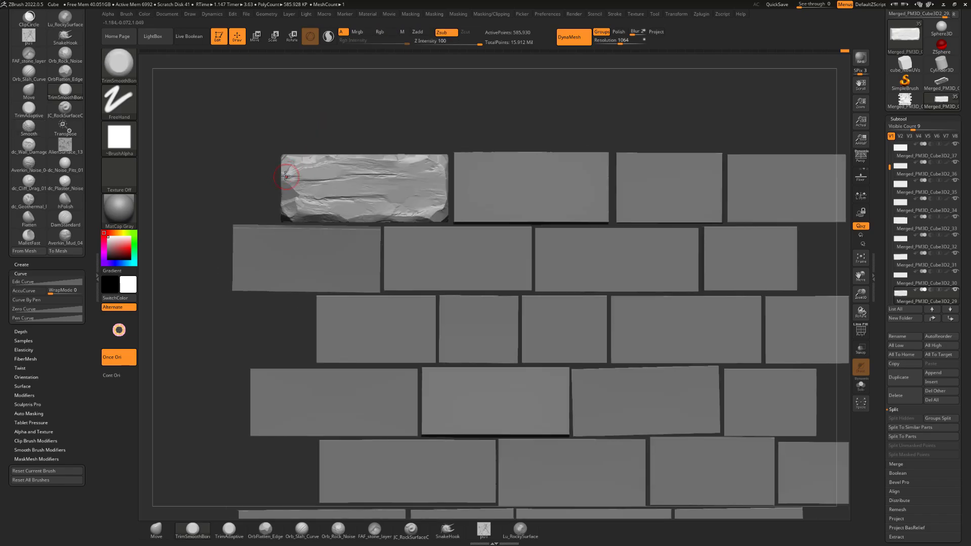
pyautogui.moveTo(299, 119); pyautogui.dragTo(289, 163)
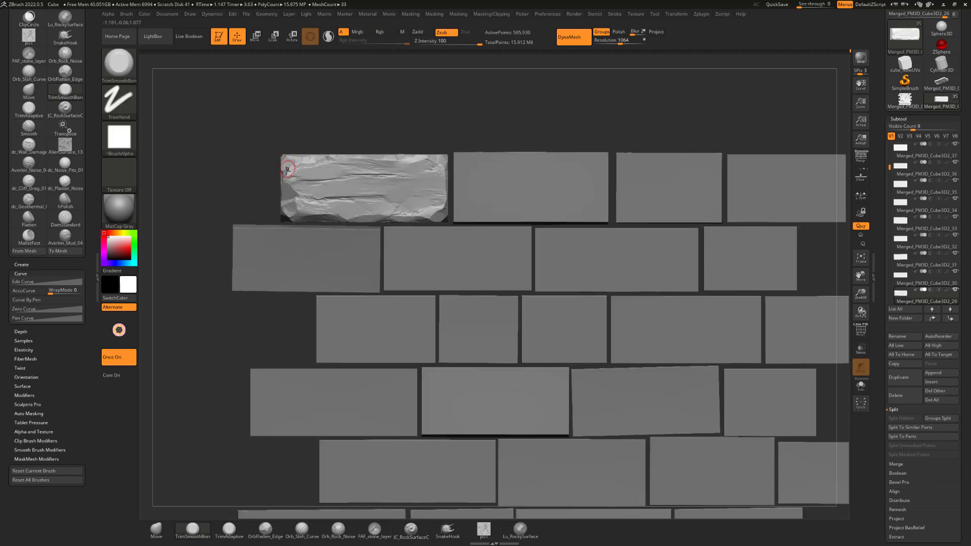
# Trim along the brick's upper front edge from the upper-right corner back toward the middle
pyautogui.moveTo(397, 140)
pyautogui.mouseDown()
pyautogui.moveTo(408, 147)
pyautogui.moveTo(409, 136)
pyautogui.moveTo(398, 165)
pyautogui.mouseUp()
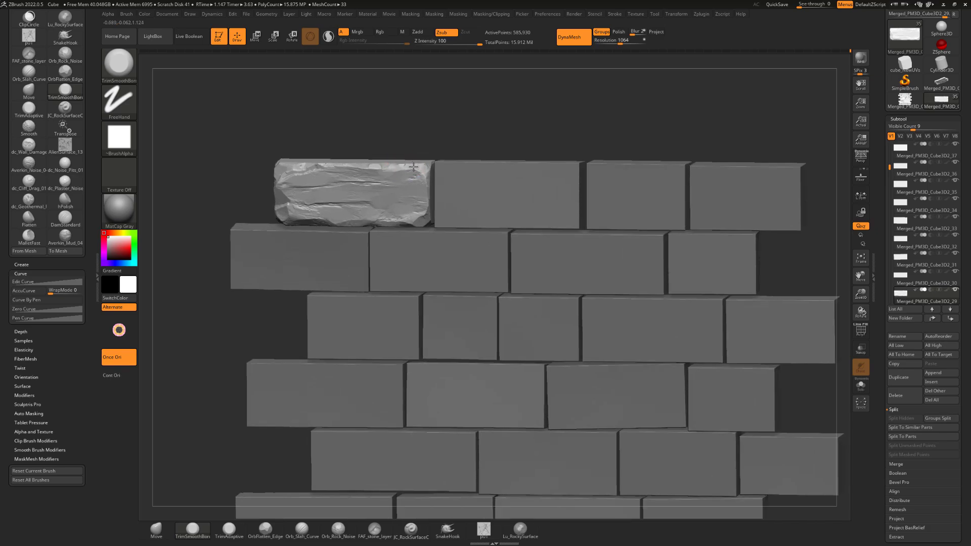
pyautogui.keyDown('shift'); pyautogui.moveTo(390, 131); pyautogui.dragTo(434, 115); pyautogui.keyUp('shift')
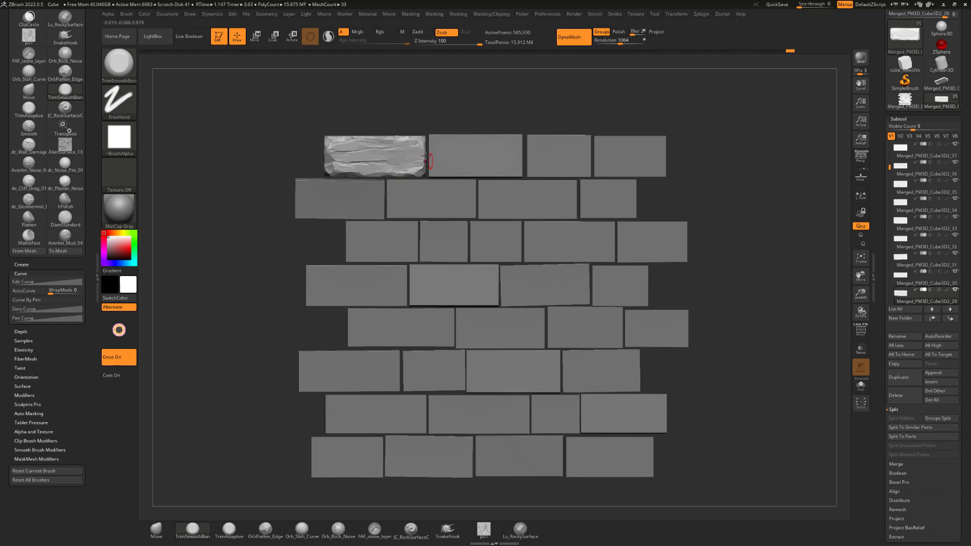
pyautogui.keyDown('alt'); pyautogui.moveTo(491, 88); pyautogui.dragTo(457, 154); pyautogui.keyUp('alt')
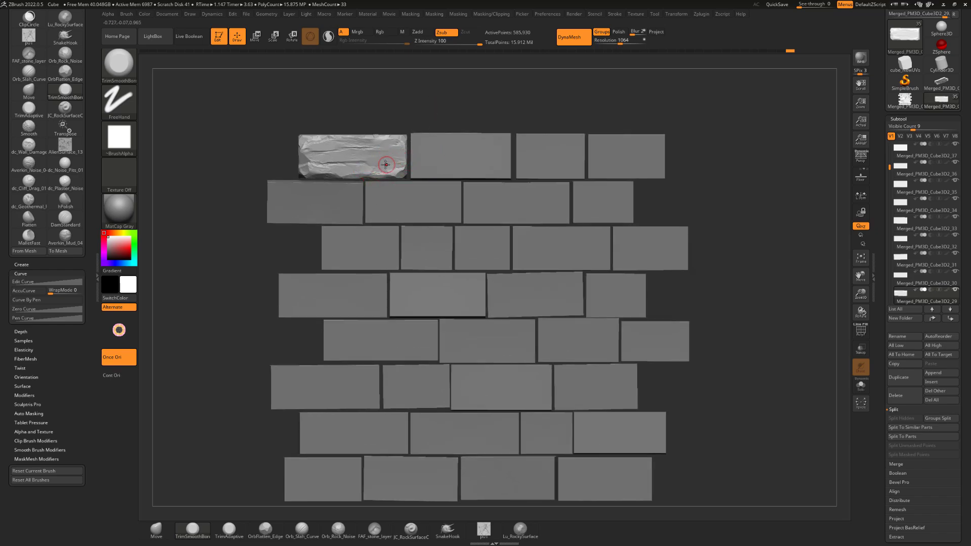
pyautogui.moveTo(444, 84)
pyautogui.keyDown('alt'); pyautogui.mouseDown()
pyautogui.moveTo(402, 127)
pyautogui.moveTo(350, 146)
pyautogui.moveTo(362, 146)
pyautogui.moveTo(338, 145)
pyautogui.moveTo(347, 140)
pyautogui.mouseUp(); pyautogui.keyUp('alt')
pyautogui.moveTo(375, 110); pyautogui.dragTo(429, 101)
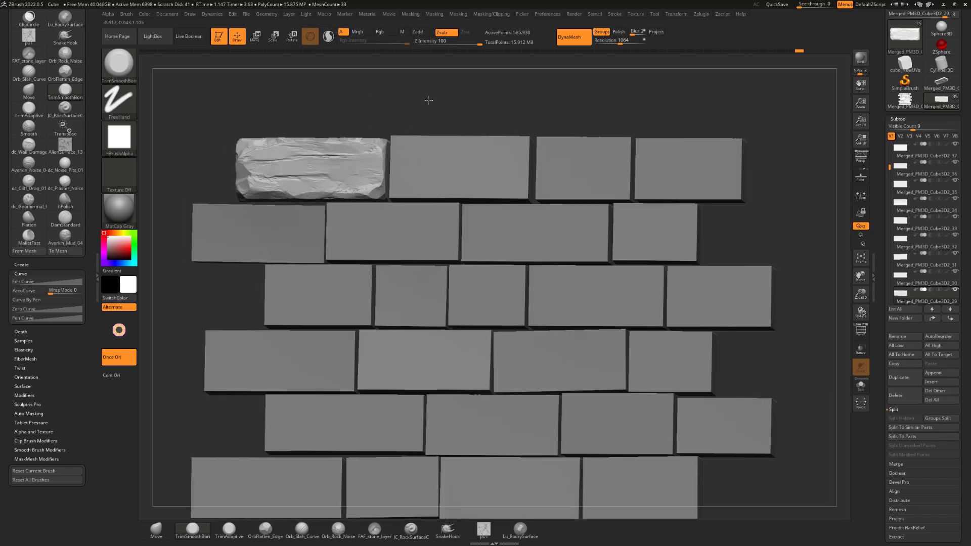
# Trim the brick's lower-right corner and carve facets along the lower part of its front face
pyautogui.moveTo(500, 124)
pyautogui.mouseDown()
pyautogui.moveTo(513, 97)
pyautogui.moveTo(534, 98)
pyautogui.moveTo(535, 86)
pyautogui.moveTo(476, 121)
pyautogui.mouseUp()
pyautogui.moveTo(371, 190); pyautogui.dragTo(360, 186)
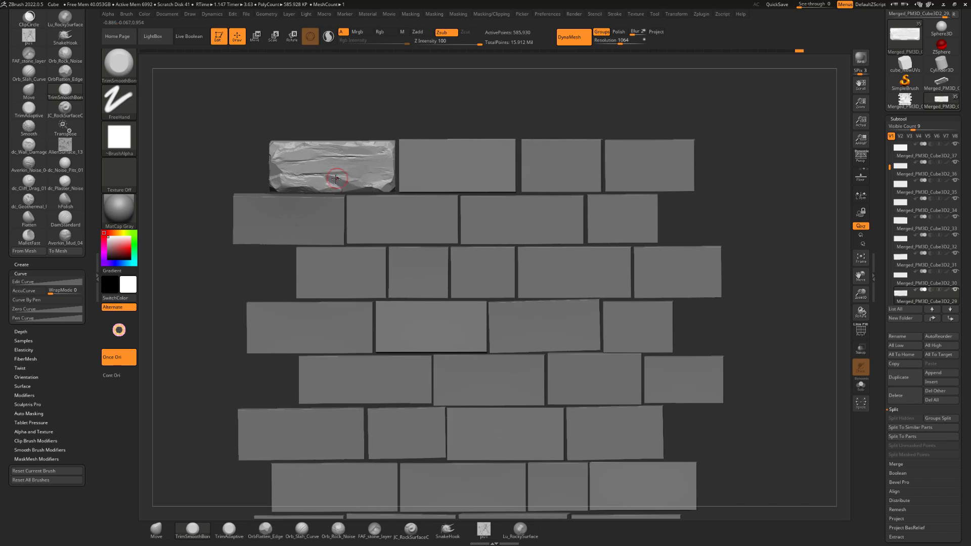
pyautogui.moveTo(337, 178); pyautogui.dragTo(331, 180)
pyautogui.moveTo(374, 117)
pyautogui.mouseDown()
pyautogui.moveTo(438, 99)
pyautogui.moveTo(405, 104)
pyautogui.moveTo(425, 108)
pyautogui.moveTo(414, 178)
pyautogui.mouseUp()
pyautogui.moveTo(423, 104)
pyautogui.keyDown('alt'); pyautogui.mouseDown()
pyautogui.moveTo(481, 109)
pyautogui.moveTo(526, 127)
pyautogui.mouseUp(); pyautogui.keyUp('alt')
pyautogui.moveTo(374, 180); pyautogui.dragTo(346, 185)
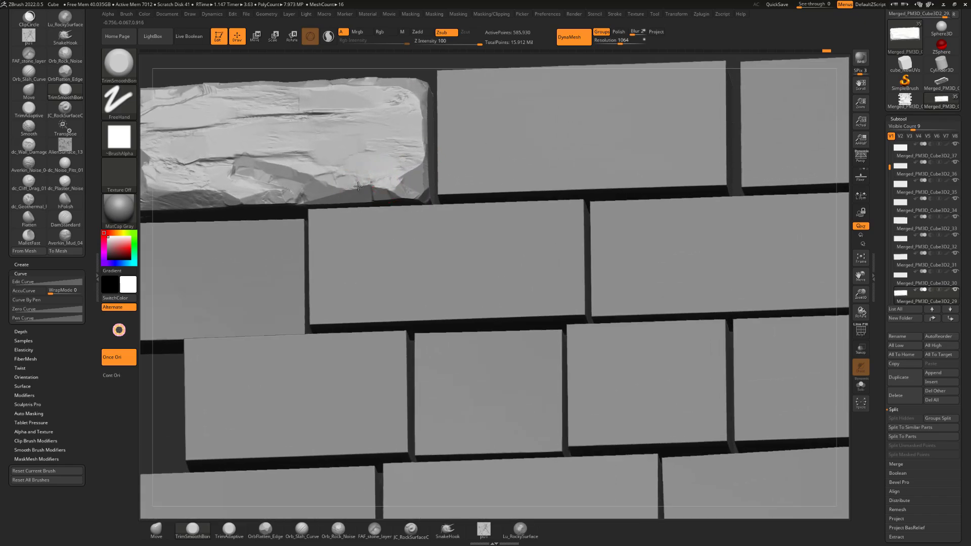
pyautogui.moveTo(428, 72)
pyautogui.keyDown('alt'); pyautogui.mouseDown()
pyautogui.moveTo(374, 78)
pyautogui.moveTo(305, 105)
pyautogui.moveTo(425, 86)
pyautogui.moveTo(392, 112)
pyautogui.mouseUp(); pyautogui.keyUp('alt')
pyautogui.moveTo(356, 165); pyautogui.dragTo(324, 167)
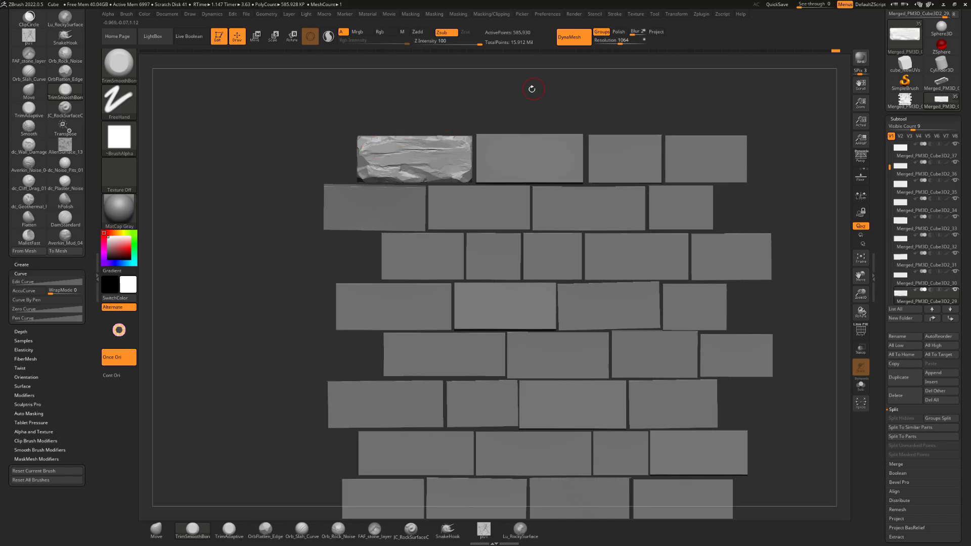
# Trim the brick's right front edge, its upper-left corner and the upper-right area of its front face
pyautogui.moveTo(531, 87)
pyautogui.mouseDown()
pyautogui.moveTo(439, 135)
pyautogui.moveTo(451, 125)
pyautogui.moveTo(424, 166)
pyautogui.mouseUp()
pyautogui.keyDown('shift'); pyautogui.moveTo(447, 126); pyautogui.dragTo(460, 122); pyautogui.keyUp('shift')
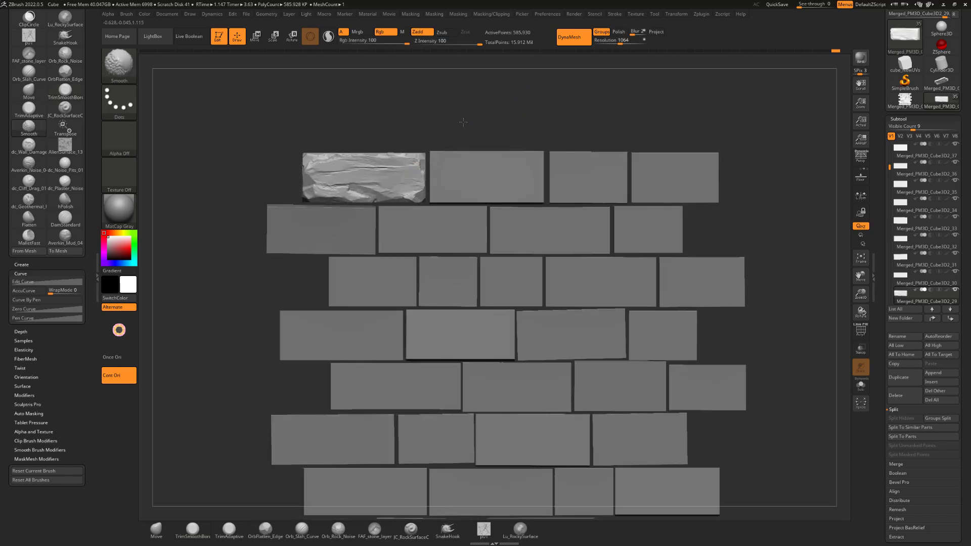
pyautogui.keyDown('shift'); pyautogui.moveTo(427, 156); pyautogui.dragTo(428, 161); pyautogui.keyUp('shift')
pyautogui.moveTo(358, 126); pyautogui.dragTo(348, 171)
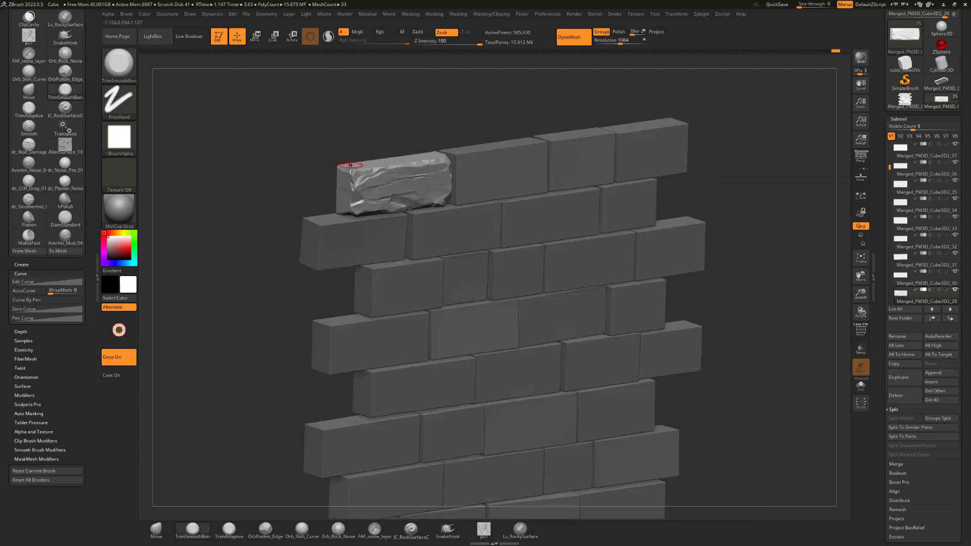
pyautogui.moveTo(359, 136); pyautogui.dragTo(476, 124)
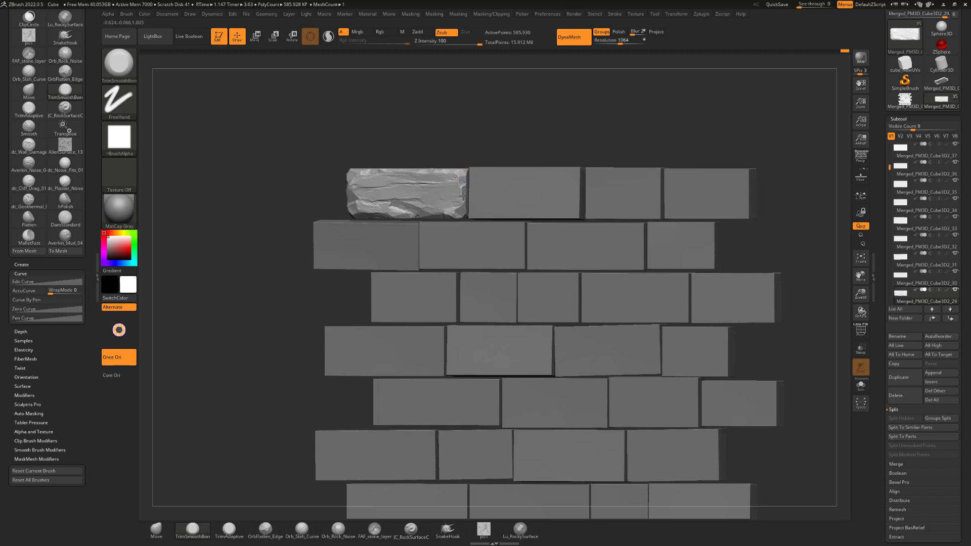
pyautogui.keyDown('shift'); pyautogui.moveTo(467, 143); pyautogui.dragTo(495, 142); pyautogui.keyUp('shift')
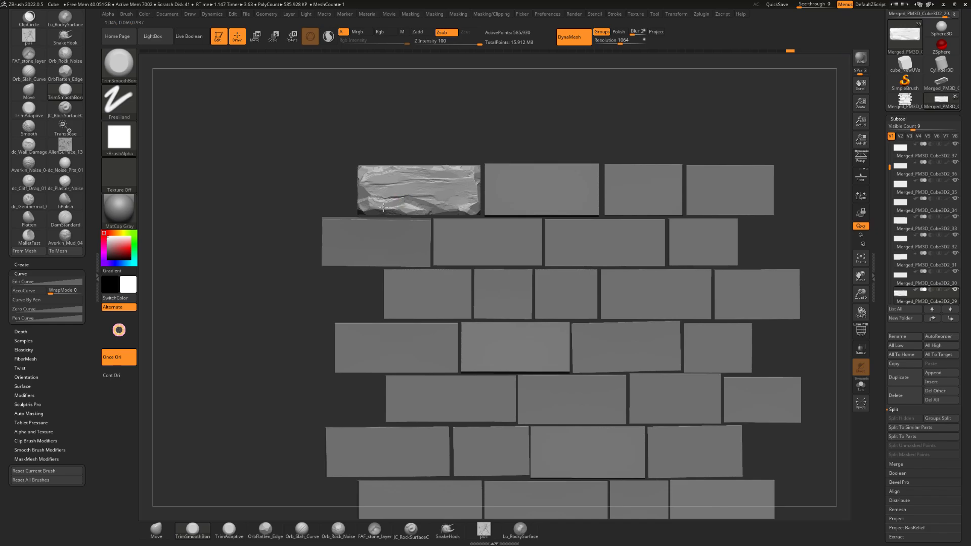
pyautogui.moveTo(429, 132); pyautogui.dragTo(464, 154)
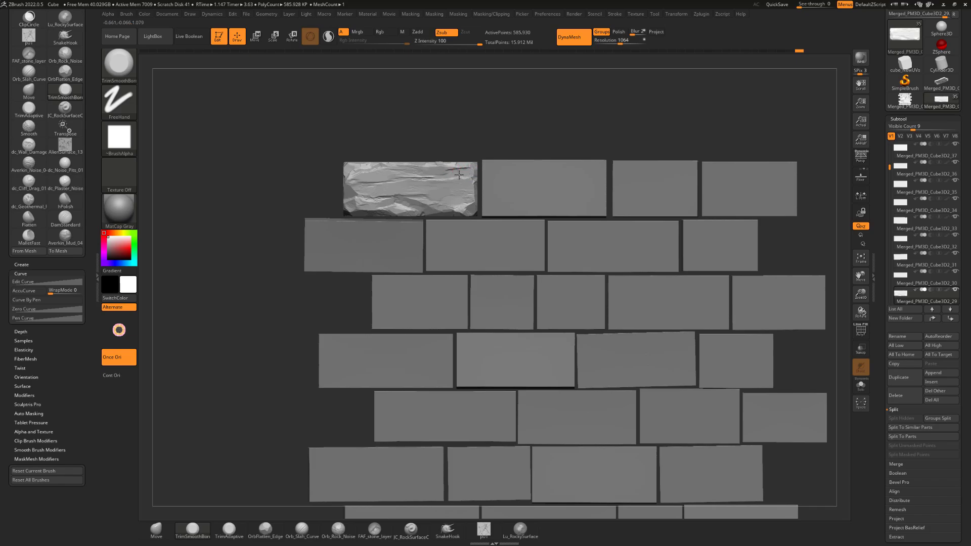
# Trim broader facets into the lower-left area of the brick's front face
pyautogui.press('shift')
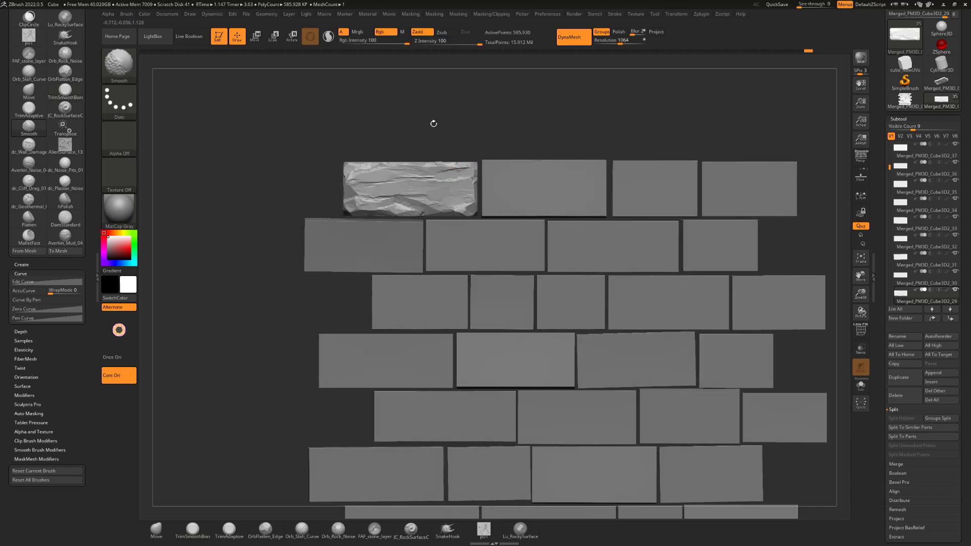
pyautogui.keyDown('alt'); pyautogui.moveTo(433, 124); pyautogui.dragTo(438, 130); pyautogui.keyUp('alt')
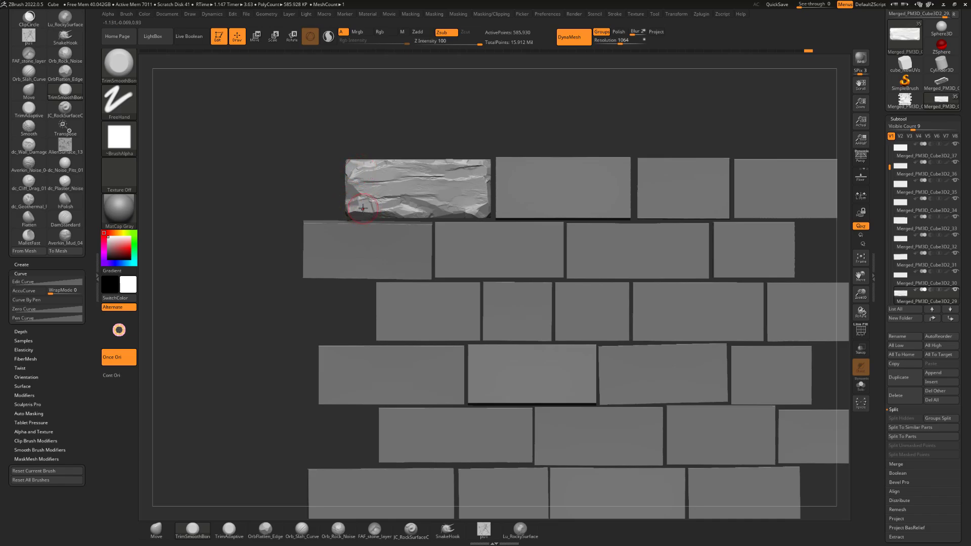
pyautogui.moveTo(362, 208)
pyautogui.mouseDown()
pyautogui.moveTo(355, 204)
pyautogui.moveTo(373, 206)
pyautogui.mouseUp()
pyautogui.moveTo(326, 210); pyautogui.dragTo(374, 208)
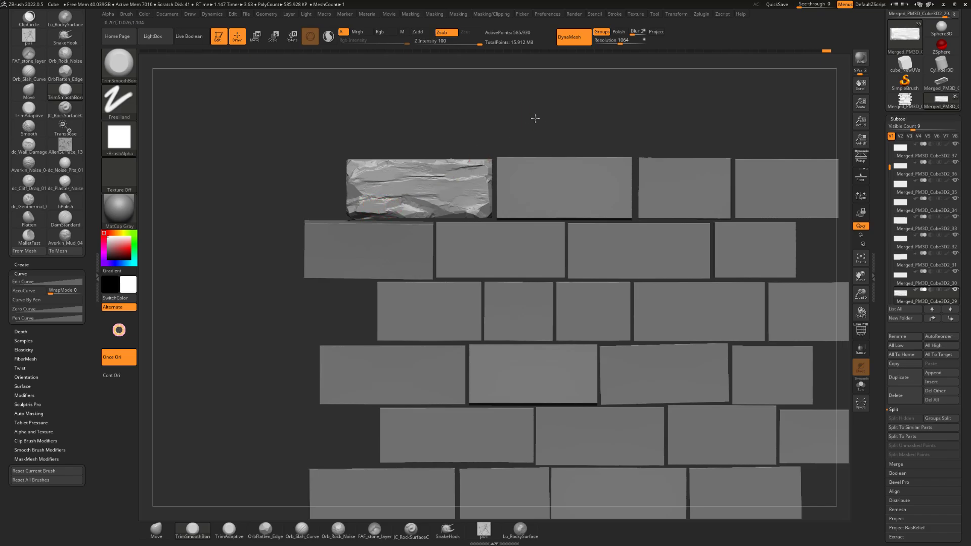
# Load the RockNoise_06 brush from the LightBox brush library
pyautogui.moveTo(536, 118); pyautogui.dragTo(286, 97)
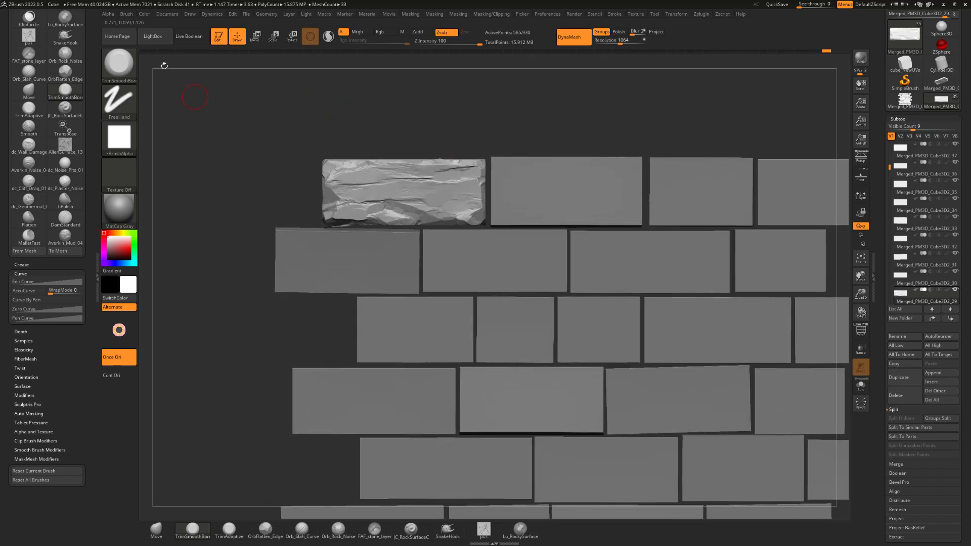
pyautogui.click(153, 36)
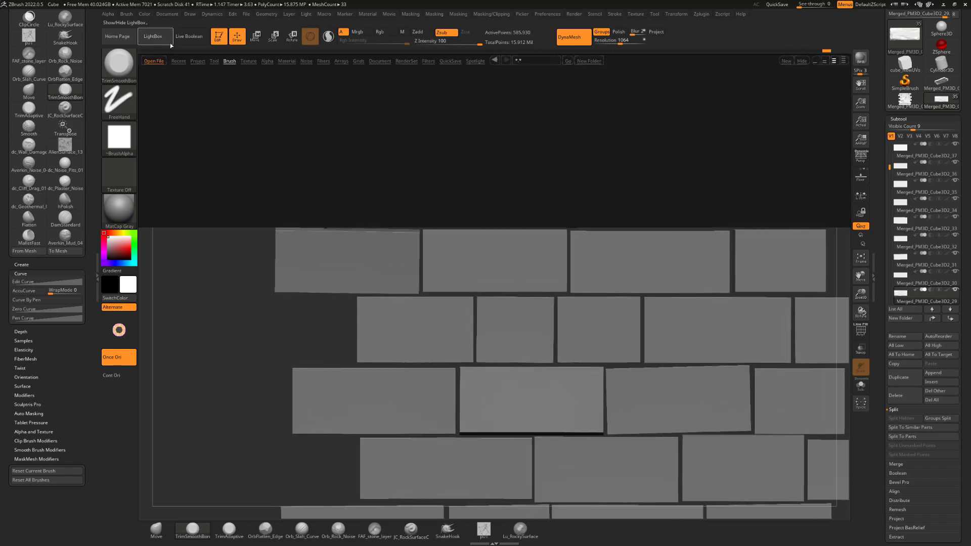
pyautogui.click(231, 60)
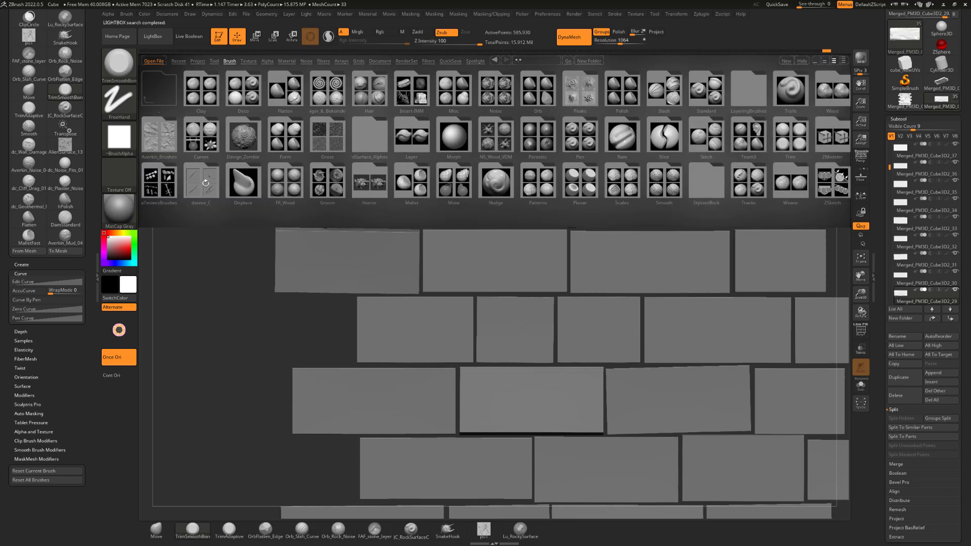
pyautogui.click(204, 183)
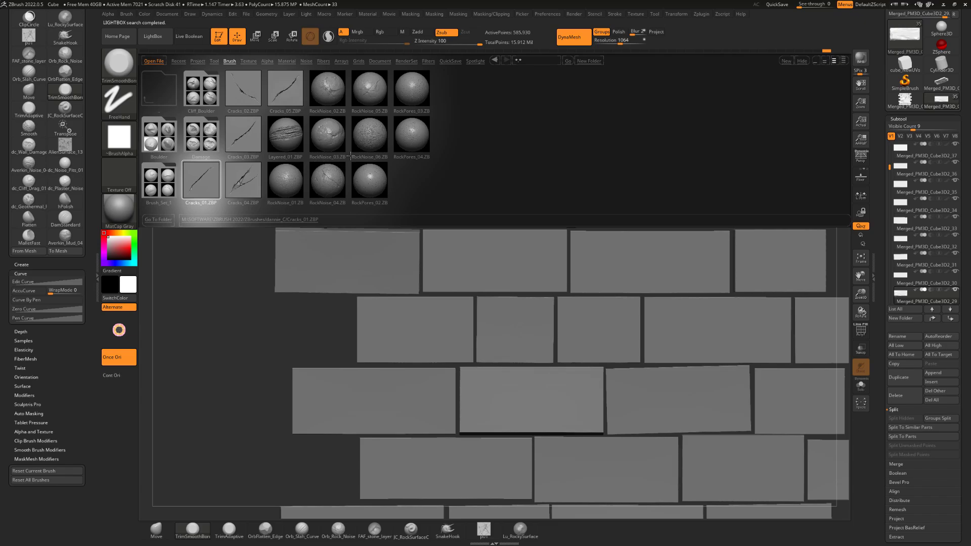
pyautogui.doubleClick(376, 140)
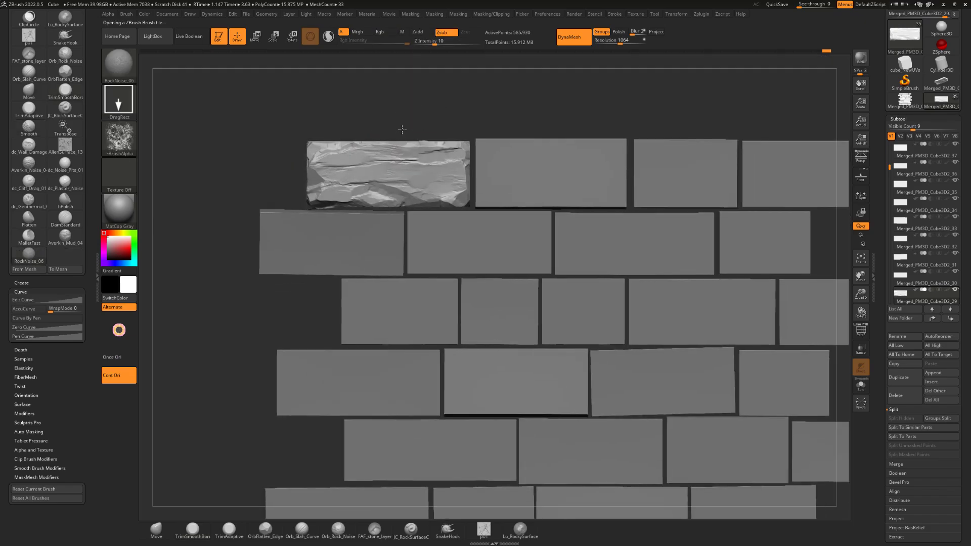
# Try stamping the RockNoise_06 texture across the brick's front face at Z Intensity 10
pyautogui.keyDown('alt'); pyautogui.moveTo(402, 130); pyautogui.dragTo(399, 129); pyautogui.keyUp('alt')
pyautogui.moveTo(366, 182)
pyautogui.mouseDown()
pyautogui.moveTo(379, 158)
pyautogui.moveTo(398, 162)
pyautogui.moveTo(405, 177)
pyautogui.moveTo(421, 140)
pyautogui.mouseUp()
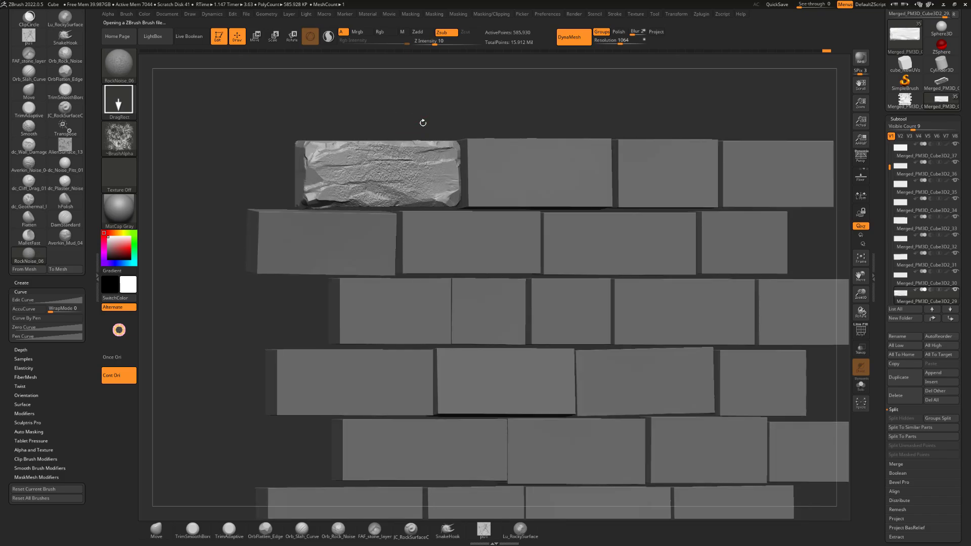
pyautogui.keyDown('alt'); pyautogui.moveTo(461, 103); pyautogui.dragTo(430, 105); pyautogui.keyUp('alt')
pyautogui.moveTo(500, 105); pyautogui.dragTo(532, 108)
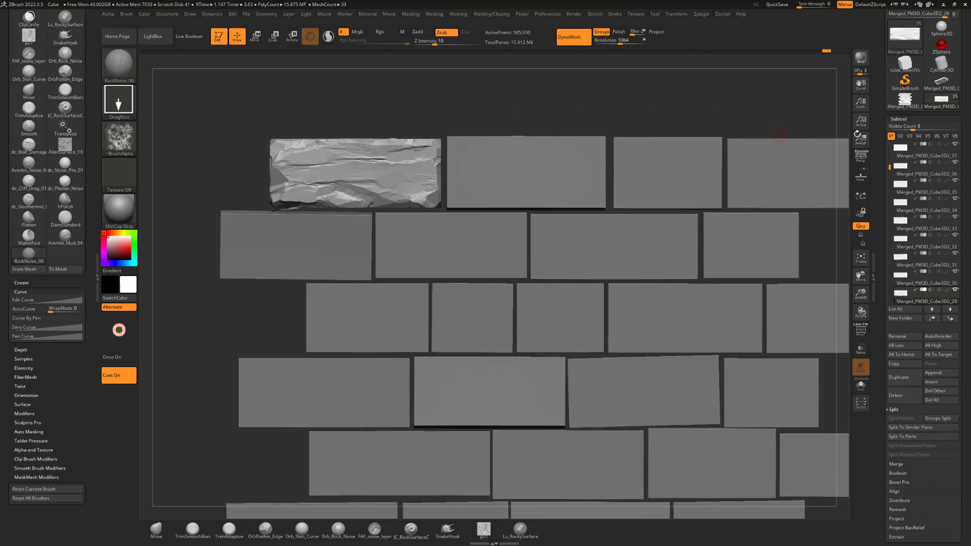
# Store a morph target for the sculpted top-row brick before adding surface noise
pyautogui.click(898, 120)
pyautogui.keyDown('alt'); pyautogui.moveTo(641, 117); pyautogui.dragTo(709, 116); pyautogui.keyUp('alt')
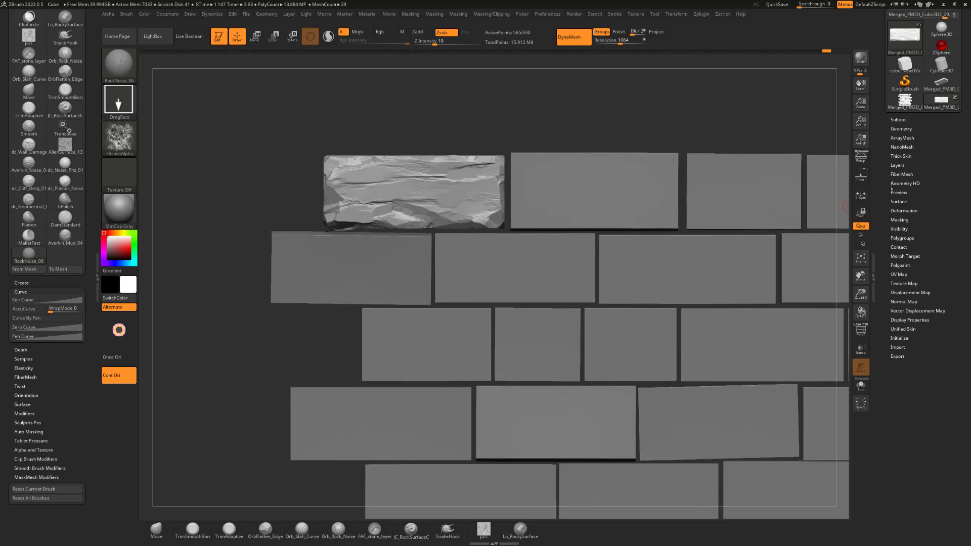
pyautogui.click(904, 257)
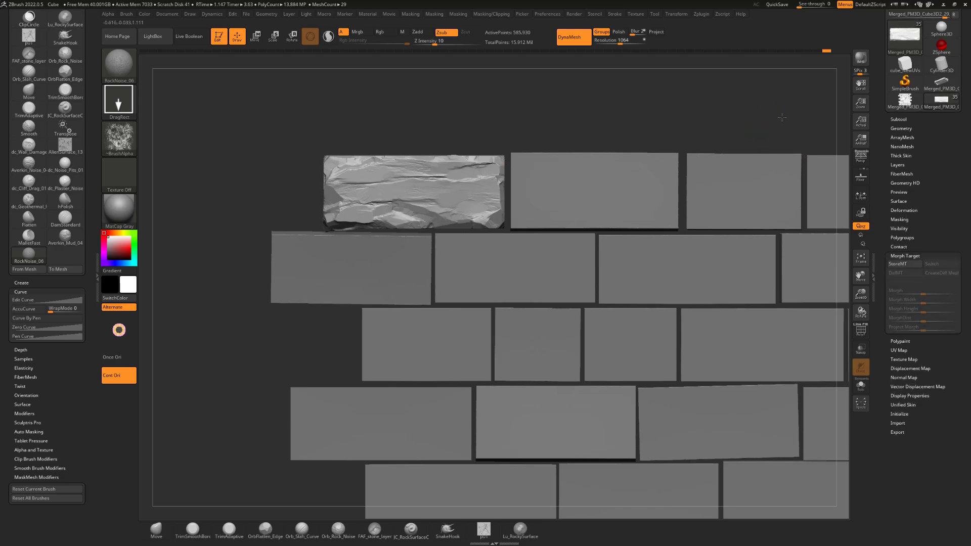
pyautogui.keyDown('alt'); pyautogui.moveTo(782, 117); pyautogui.dragTo(802, 123); pyautogui.keyUp('alt')
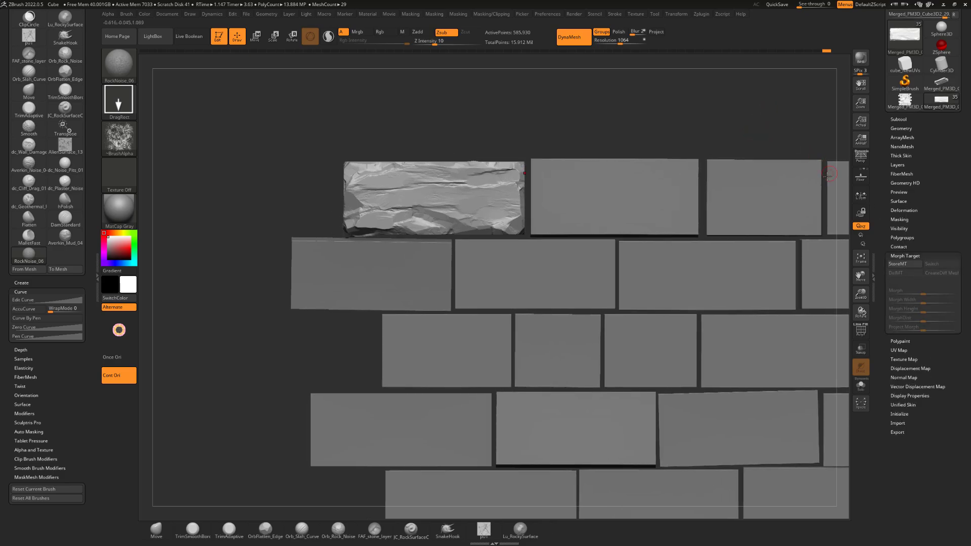
pyautogui.click(900, 265)
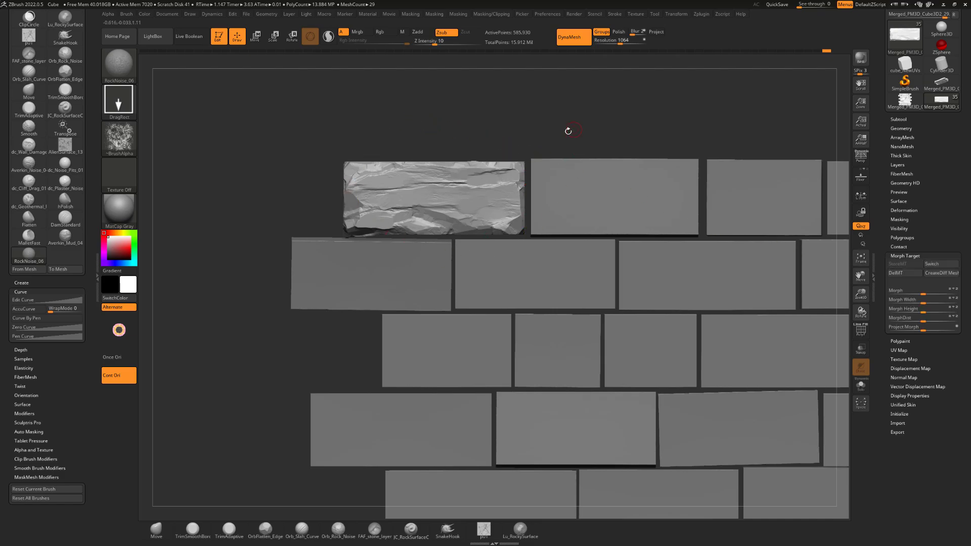
pyautogui.moveTo(568, 131); pyautogui.dragTo(540, 124)
pyautogui.keyDown('alt'); pyautogui.moveTo(553, 111); pyautogui.dragTo(594, 121); pyautogui.keyUp('alt')
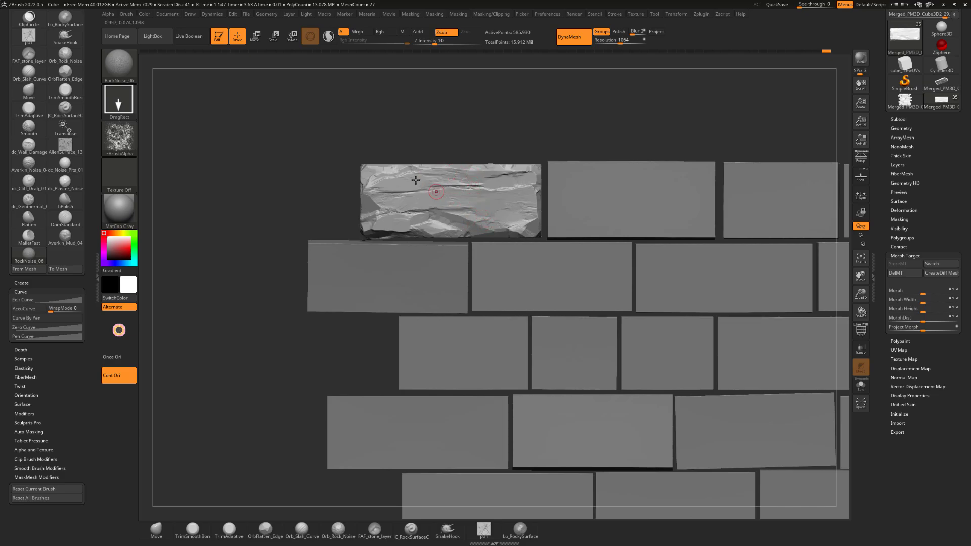
# Stamp the RockNoise_06 texture over the brick's entire front face at Z Intensity 10 in subtractive mode
pyautogui.keyDown('alt'); pyautogui.moveTo(515, 139); pyautogui.dragTo(526, 134); pyautogui.keyUp('alt')
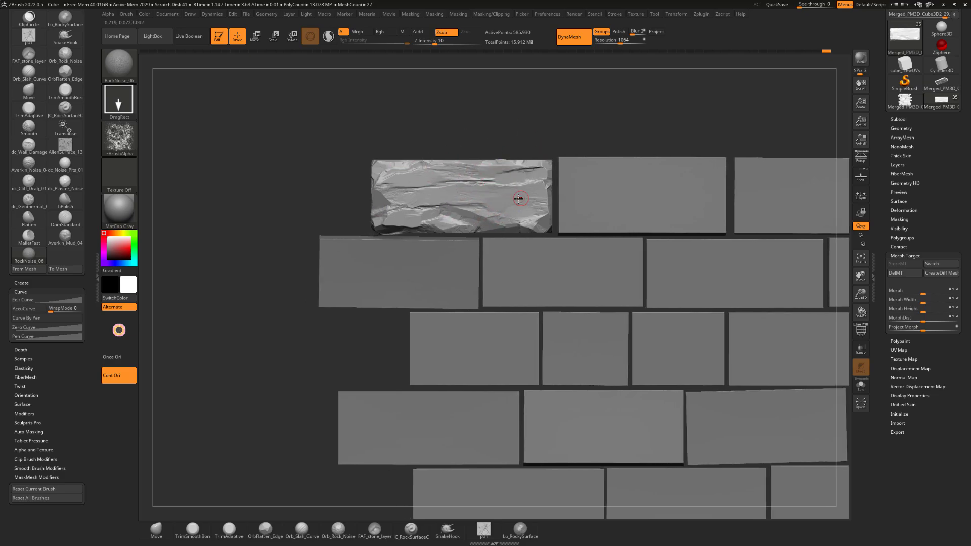
pyautogui.moveTo(466, 234); pyautogui.dragTo(449, 242)
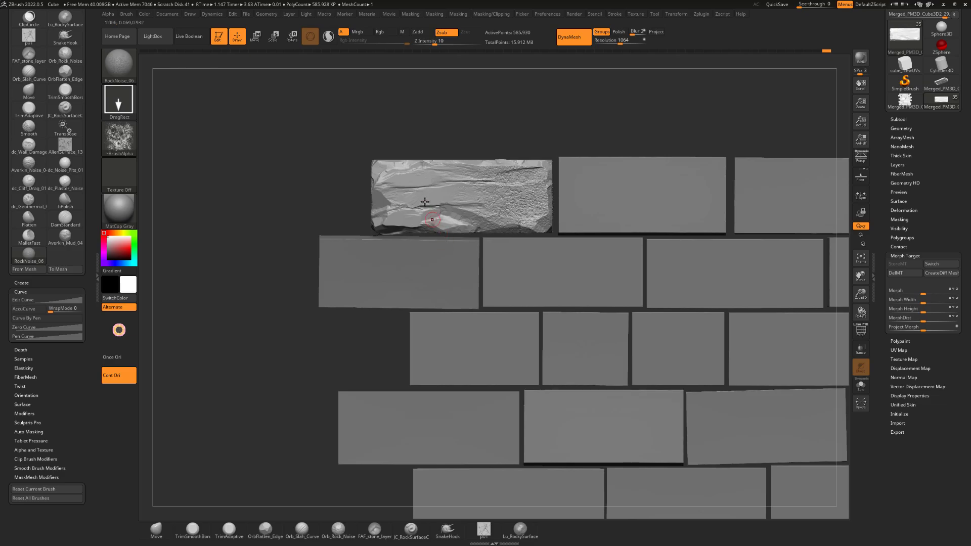
pyautogui.moveTo(426, 194)
pyautogui.mouseDown()
pyautogui.moveTo(364, 225)
pyautogui.moveTo(334, 210)
pyautogui.mouseUp()
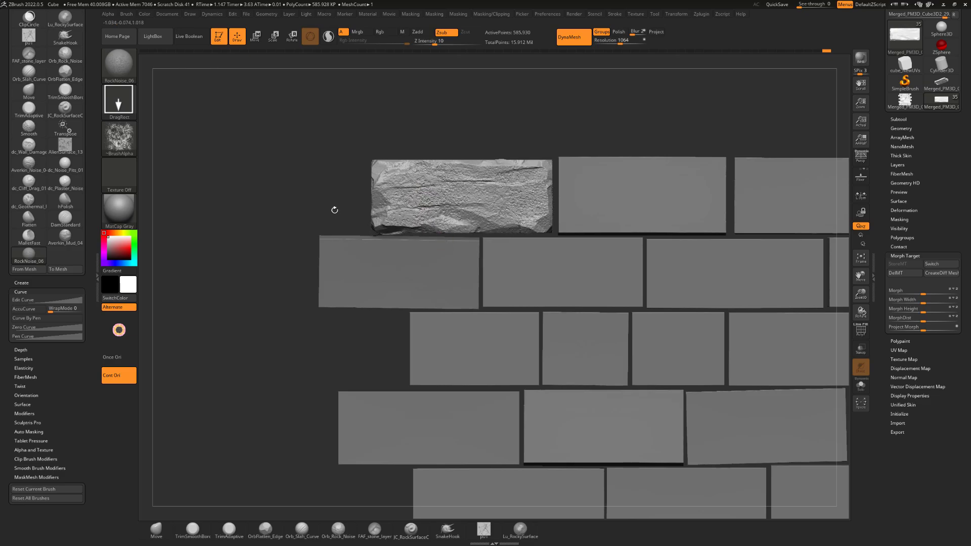
pyautogui.press('shift')
pyautogui.moveTo(539, 123)
pyautogui.keyDown('alt'); pyautogui.mouseDown()
pyautogui.moveTo(546, 135)
pyautogui.moveTo(569, 134)
pyautogui.moveTo(537, 148)
pyautogui.moveTo(549, 162)
pyautogui.mouseUp(); pyautogui.keyUp('alt')
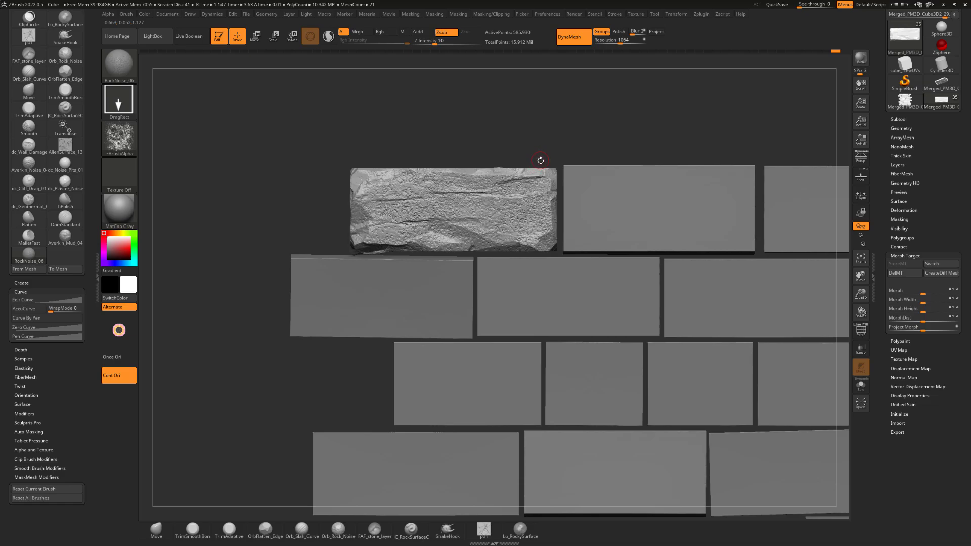
# Fade the noise texture across the brick's front face with the Morph brush at Z Intensity 25
pyautogui.press('b')
pyautogui.press('m')
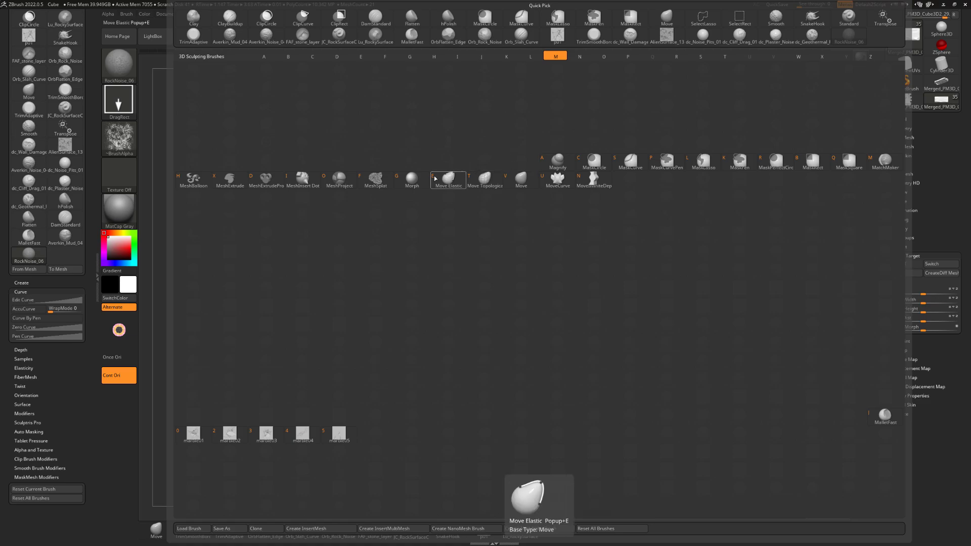
pyautogui.click(413, 179)
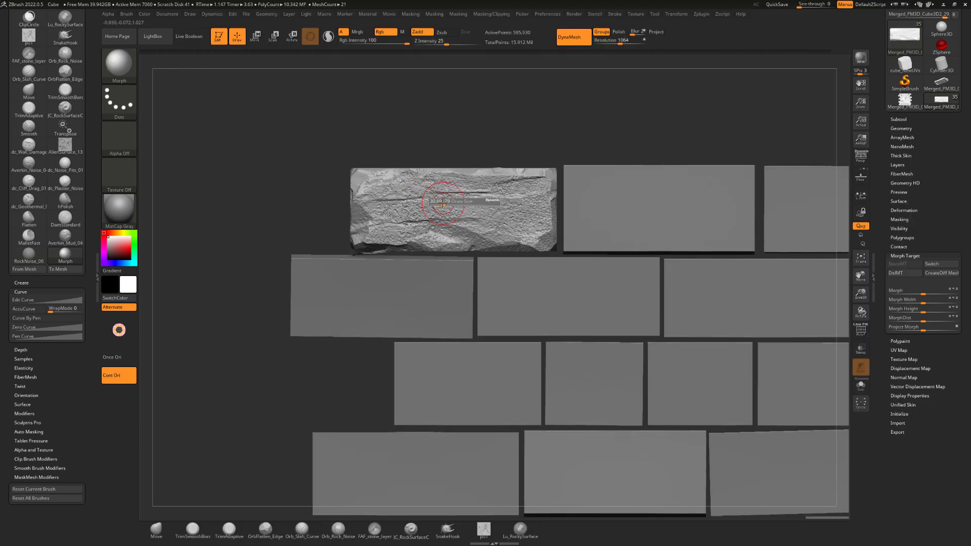
pyautogui.moveTo(440, 202)
pyautogui.mouseDown()
pyautogui.moveTo(450, 204)
pyautogui.moveTo(387, 187)
pyautogui.moveTo(417, 202)
pyautogui.moveTo(404, 200)
pyautogui.moveTo(417, 190)
pyautogui.moveTo(396, 181)
pyautogui.mouseUp()
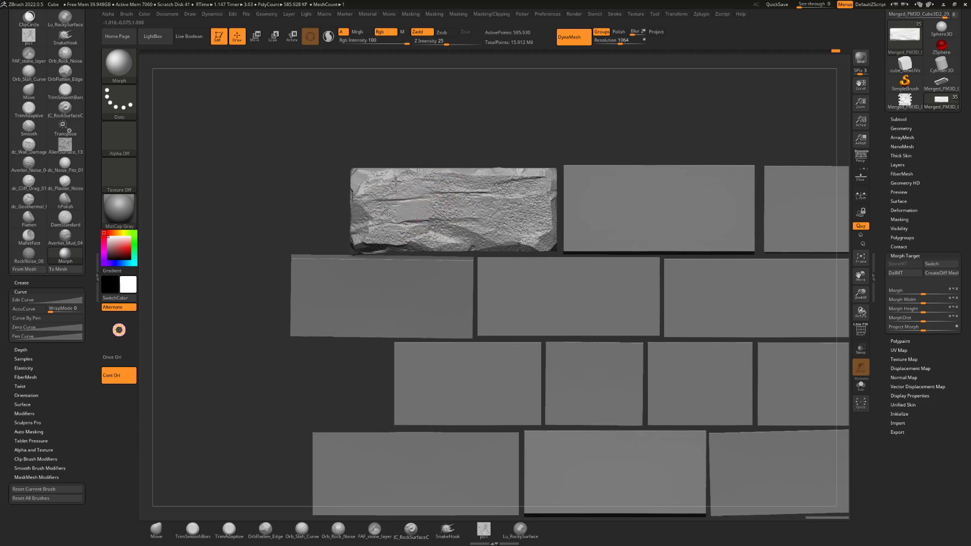
pyautogui.moveTo(377, 213)
pyautogui.mouseDown()
pyautogui.moveTo(379, 234)
pyautogui.moveTo(440, 183)
pyautogui.moveTo(449, 205)
pyautogui.moveTo(411, 239)
pyautogui.moveTo(421, 194)
pyautogui.moveTo(536, 190)
pyautogui.moveTo(482, 186)
pyautogui.mouseUp()
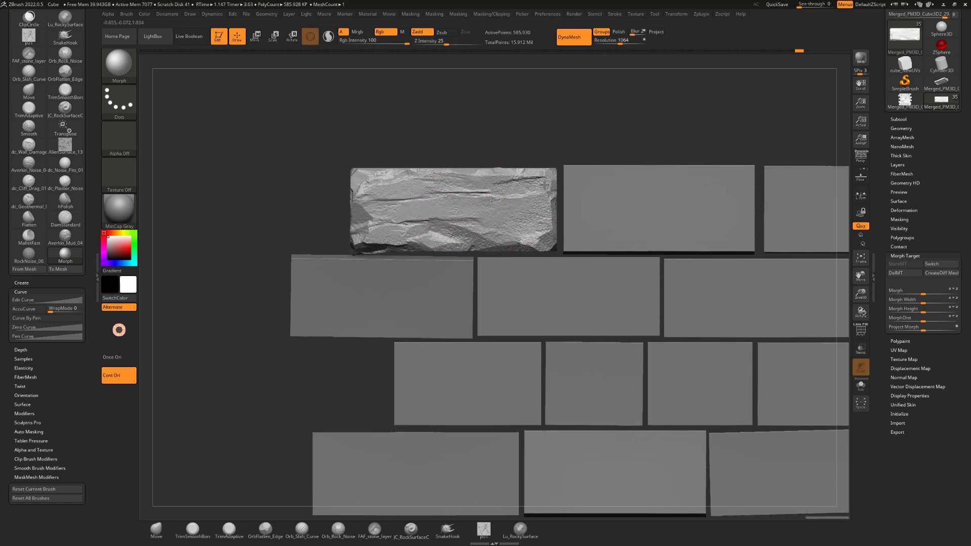
pyautogui.moveTo(503, 145); pyautogui.dragTo(502, 139)
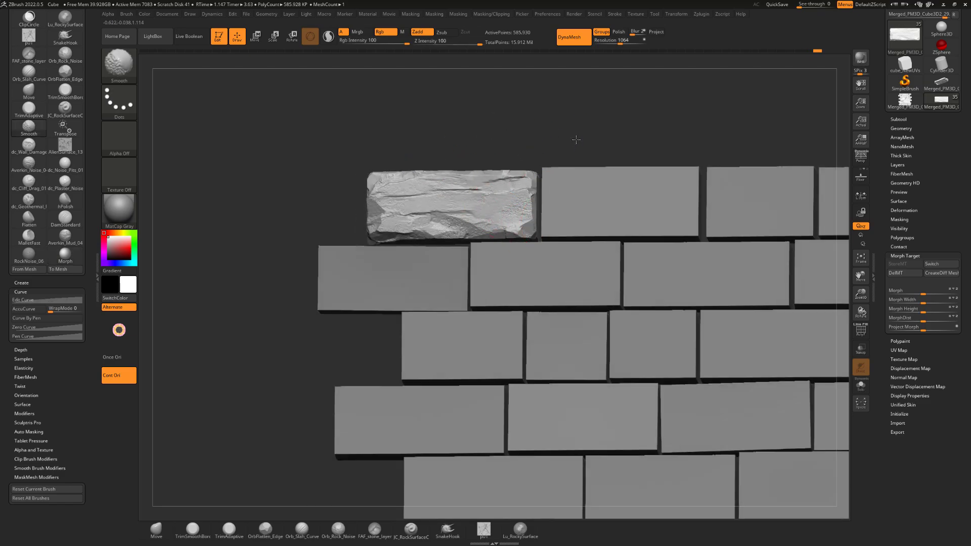
pyautogui.moveTo(574, 139); pyautogui.dragTo(561, 143)
pyautogui.moveTo(432, 139); pyautogui.dragTo(419, 140)
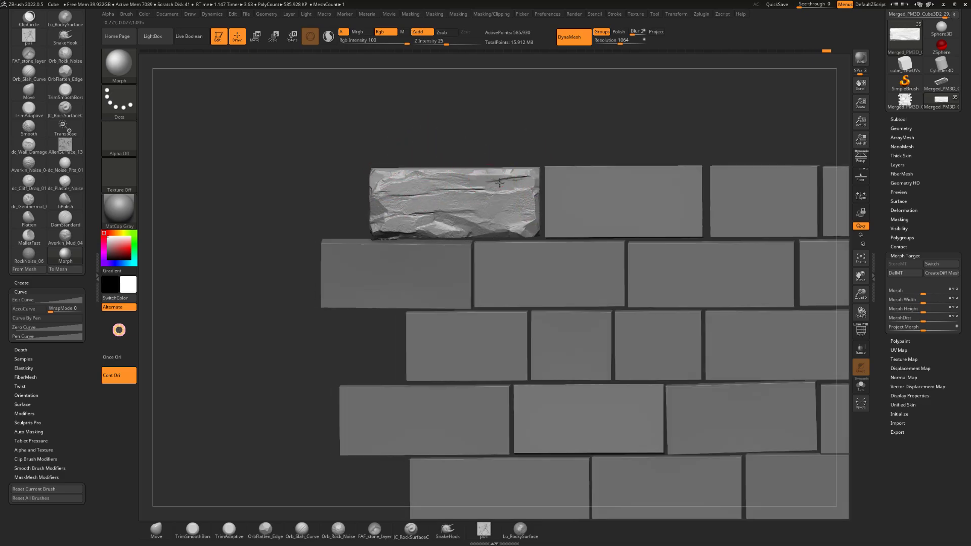
pyautogui.keyDown('alt'); pyautogui.moveTo(546, 140); pyautogui.dragTo(516, 141); pyautogui.keyUp('alt')
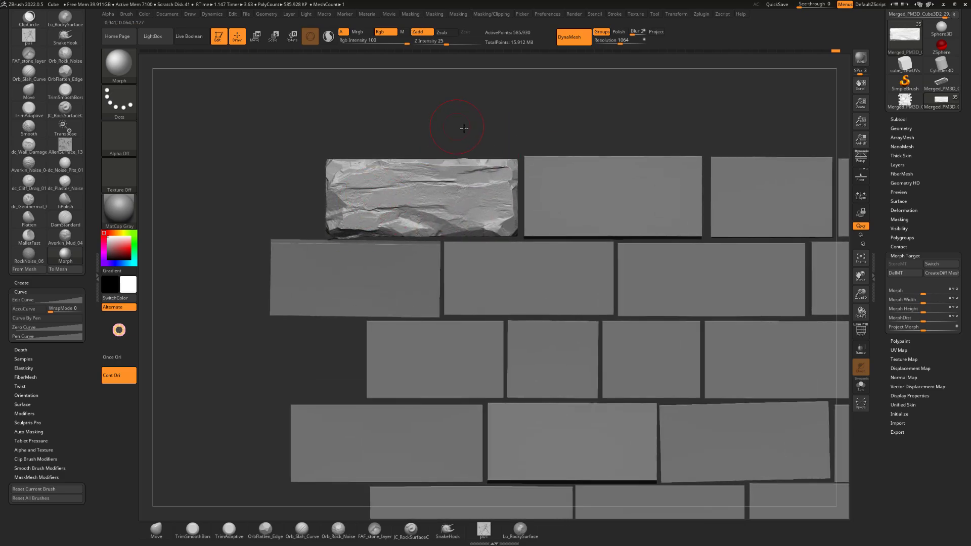
# Stamp small pits onto the middle and left of the brick's face with the spots02 brush at Z Intensity 35
pyautogui.moveTo(462, 126); pyautogui.dragTo(474, 128)
pyautogui.press('b')
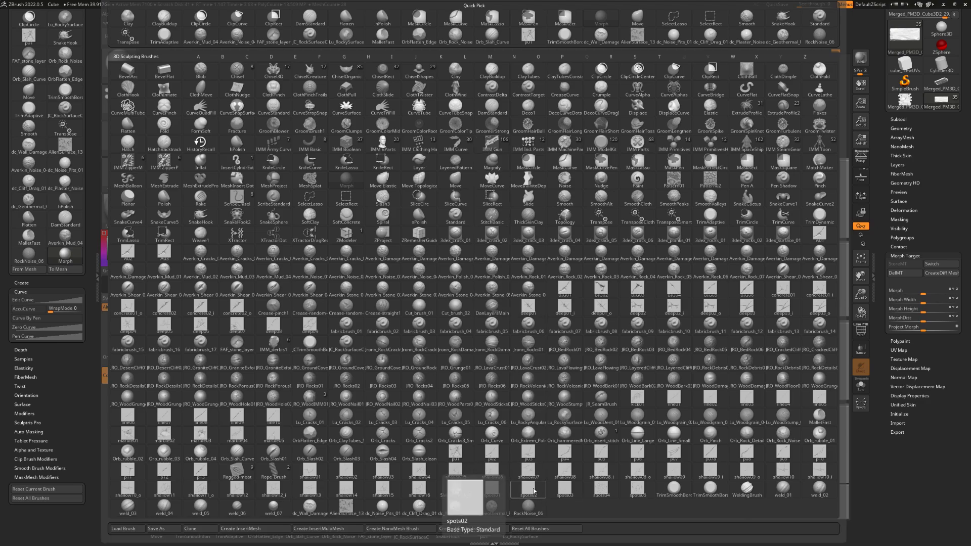
pyautogui.click(534, 490)
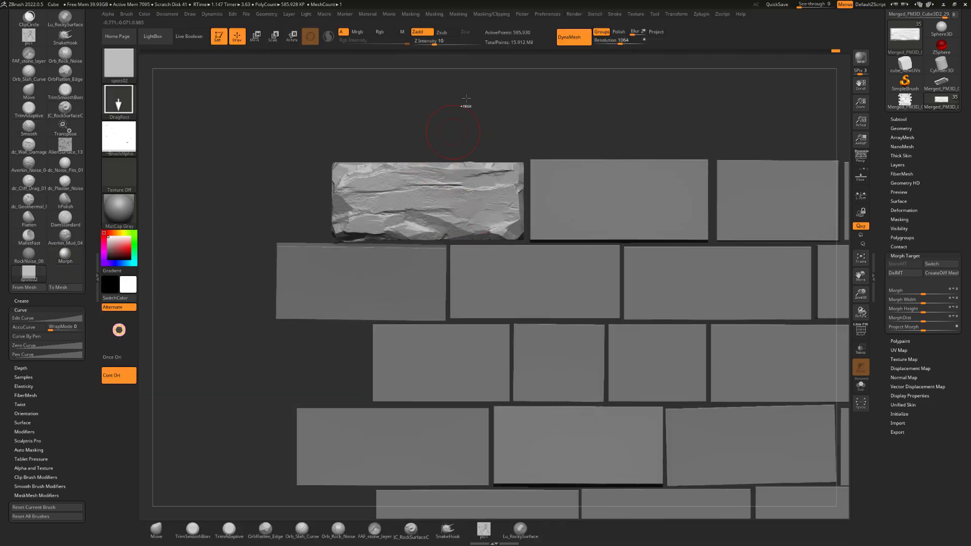
pyautogui.moveTo(435, 43); pyautogui.dragTo(453, 43)
pyautogui.press('s')
pyautogui.press('s')
pyautogui.moveTo(452, 178); pyautogui.dragTo(449, 230)
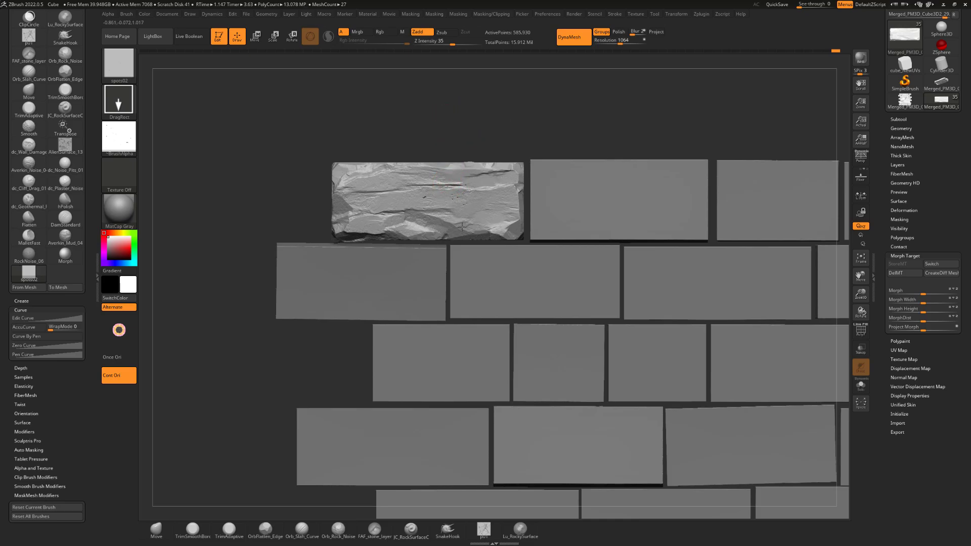
pyautogui.moveTo(371, 215); pyautogui.dragTo(344, 212)
# Stamp more spots02 pits onto the right half and centre of the brick's front face
pyautogui.moveTo(531, 114)
pyautogui.mouseDown()
pyautogui.moveTo(532, 105)
pyautogui.moveTo(518, 108)
pyautogui.mouseUp()
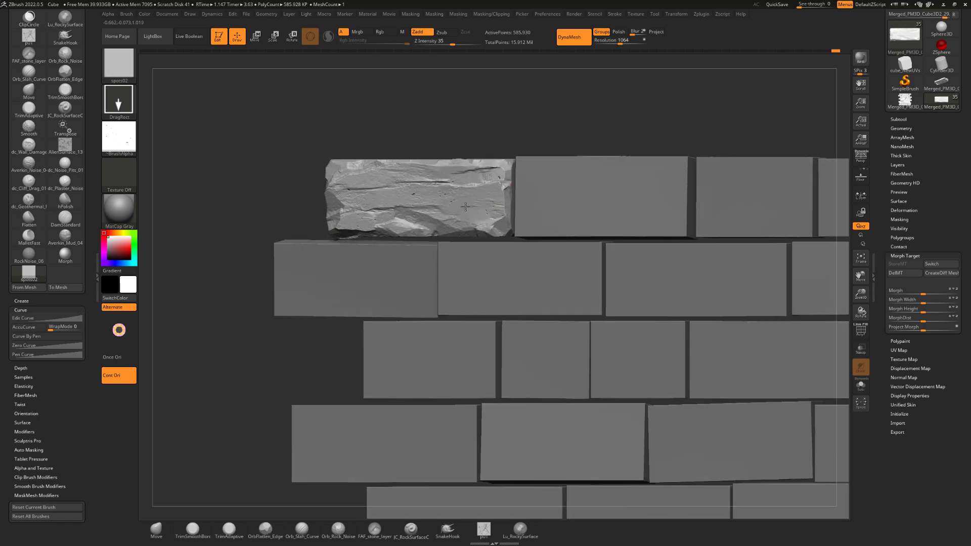
pyautogui.moveTo(466, 196); pyautogui.dragTo(464, 199)
pyautogui.keyDown('shift'); pyautogui.moveTo(499, 122); pyautogui.dragTo(490, 121); pyautogui.keyUp('shift')
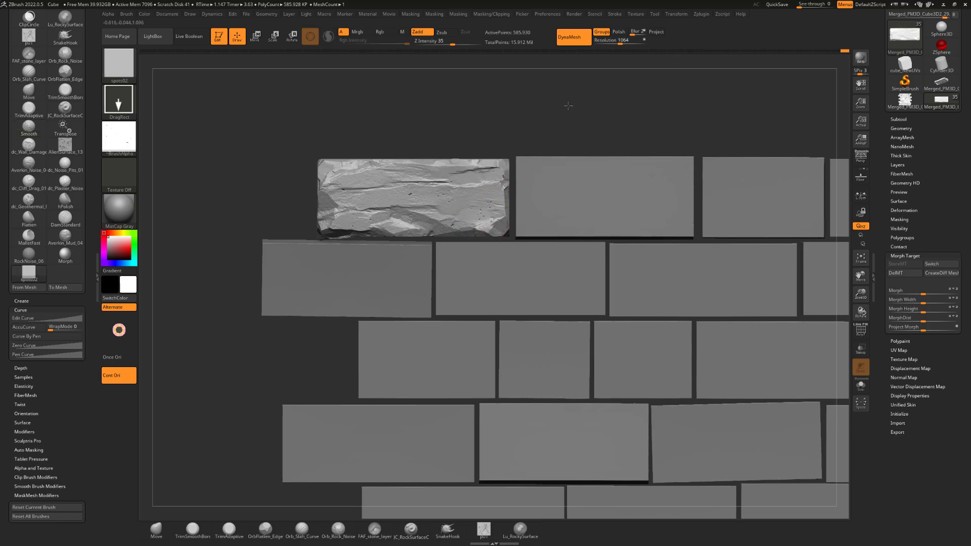
pyautogui.moveTo(568, 105); pyautogui.dragTo(445, 189)
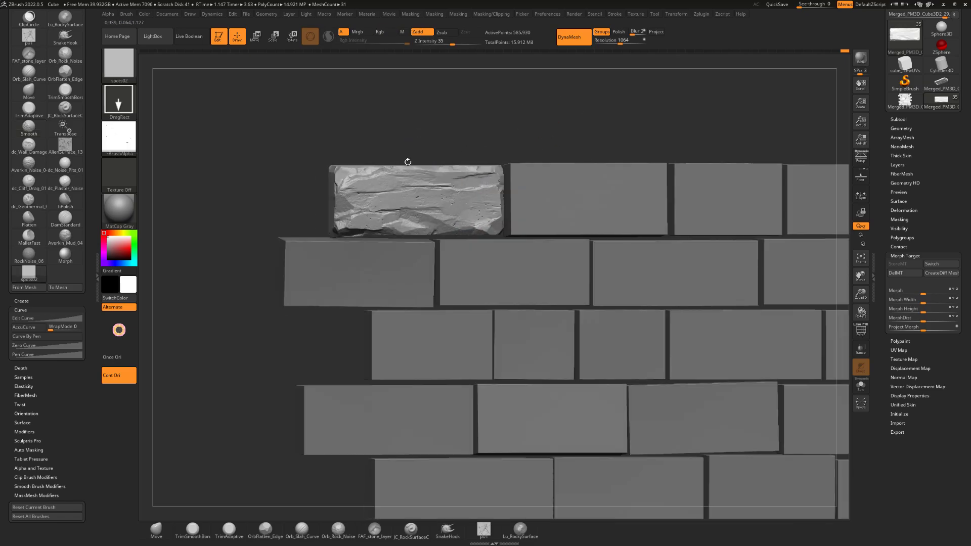
pyautogui.moveTo(408, 162); pyautogui.dragTo(398, 171)
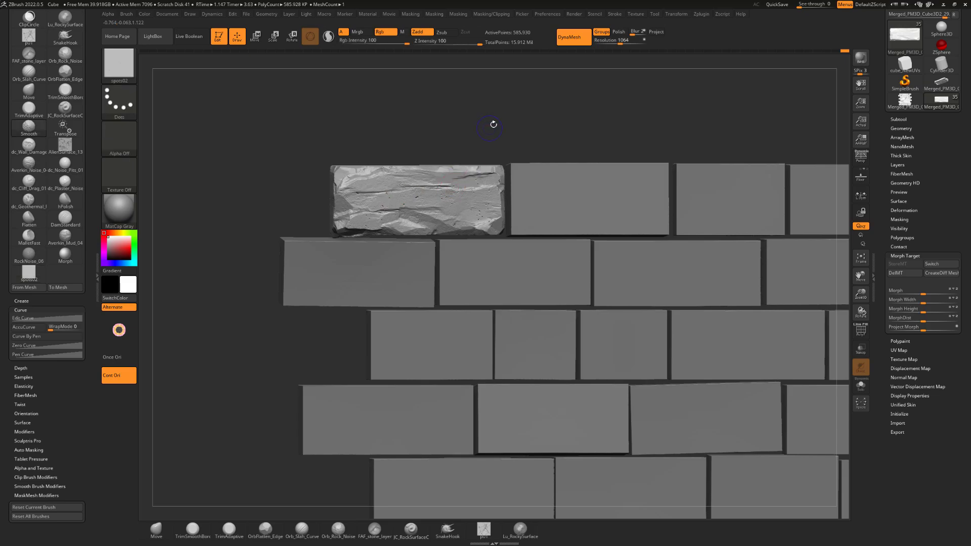
# Trim a chipped facet into the upper-right edge of the brick with the TrimSmoothBorder brush at Z Intensity 100
pyautogui.moveTo(494, 124)
pyautogui.keyDown('shift'); pyautogui.mouseDown()
pyautogui.moveTo(484, 119)
pyautogui.moveTo(514, 124)
pyautogui.moveTo(510, 142)
pyautogui.mouseUp(); pyautogui.keyUp('shift')
pyautogui.press('b')
pyautogui.press('t')
pyautogui.press('s')
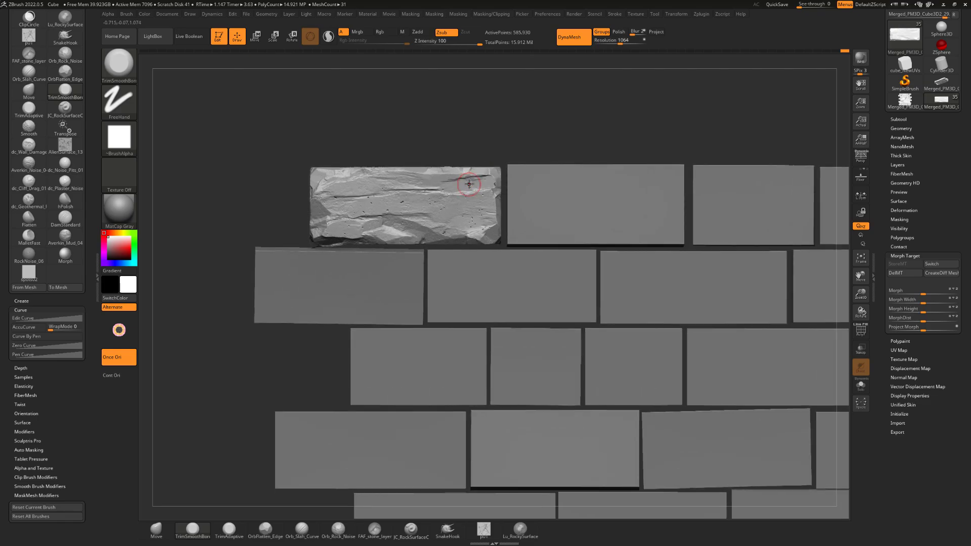
pyautogui.moveTo(447, 179); pyautogui.dragTo(458, 180)
pyautogui.moveTo(506, 135); pyautogui.dragTo(494, 119)
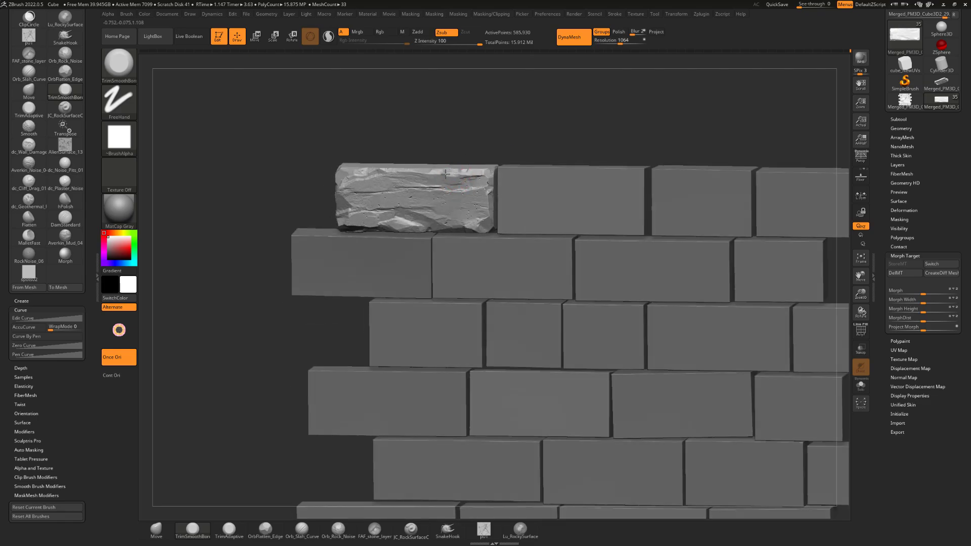
pyautogui.moveTo(445, 174); pyautogui.dragTo(453, 172)
pyautogui.keyDown('shift'); pyautogui.moveTo(485, 136); pyautogui.dragTo(471, 145); pyautogui.keyUp('shift')
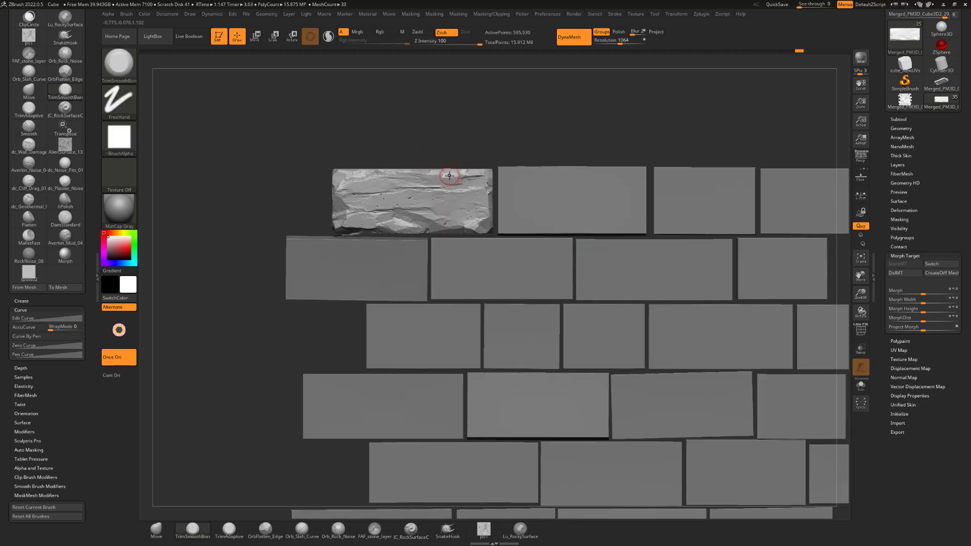
pyautogui.moveTo(449, 178); pyautogui.dragTo(486, 143)
# Open the LightBox brush library
pyautogui.moveTo(485, 142); pyautogui.dragTo(553, 93)
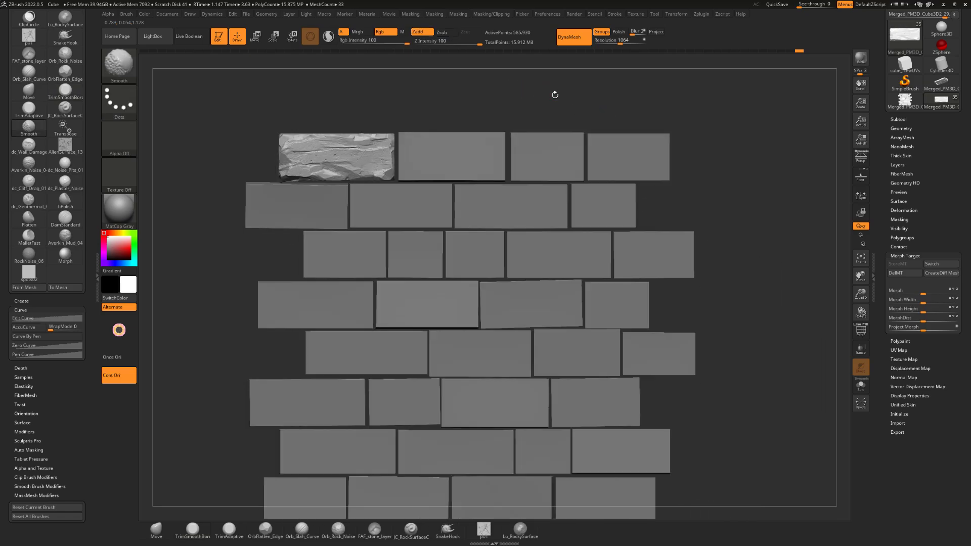
pyautogui.moveTo(476, 106); pyautogui.dragTo(431, 127)
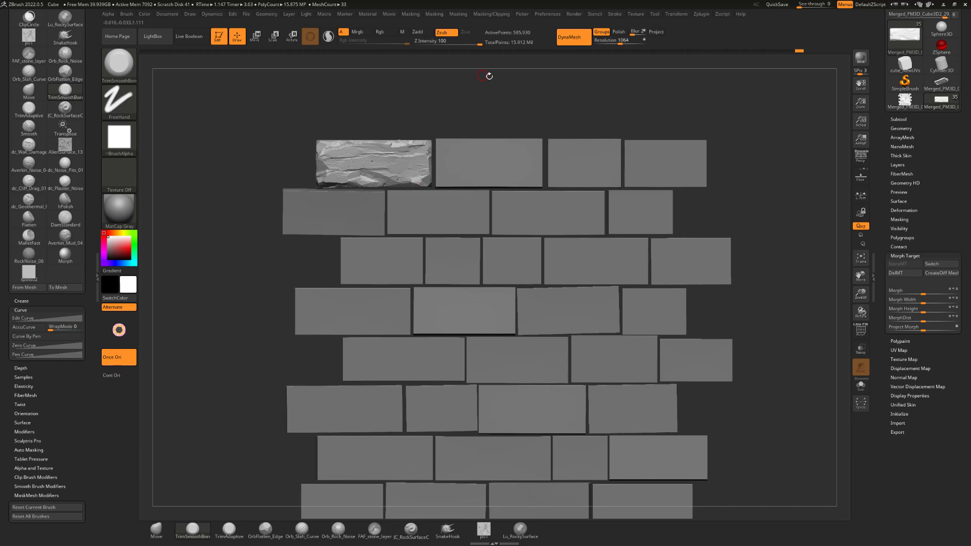
pyautogui.keyDown('alt'); pyautogui.moveTo(489, 76); pyautogui.dragTo(560, 101); pyautogui.keyUp('alt')
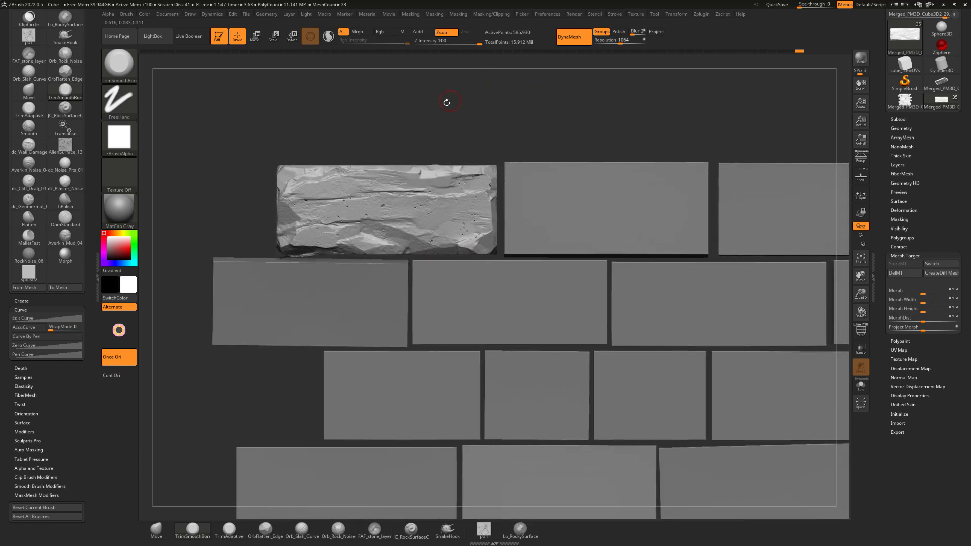
pyautogui.keyDown('alt'); pyautogui.moveTo(447, 102); pyautogui.dragTo(495, 98); pyautogui.keyUp('alt')
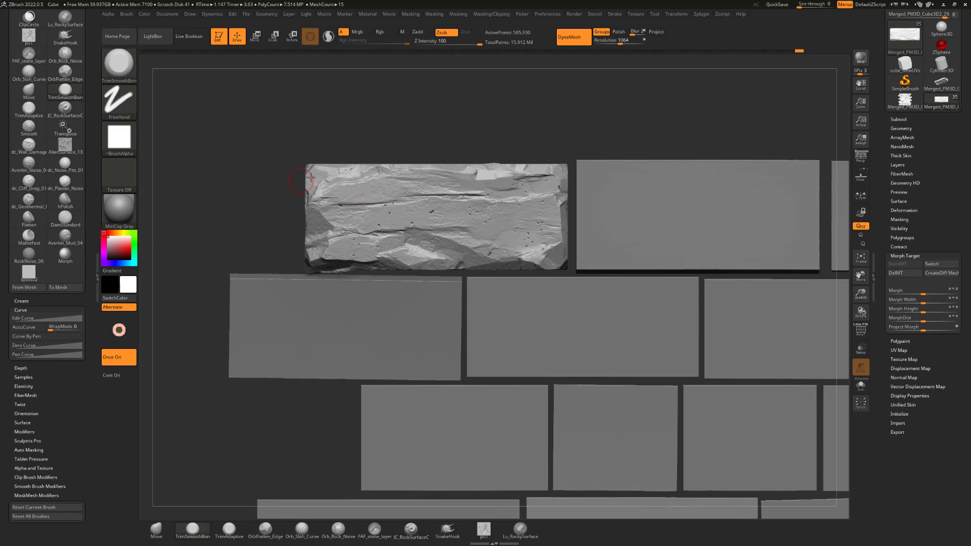
pyautogui.keyDown('alt'); pyautogui.moveTo(517, 117); pyautogui.dragTo(490, 120); pyautogui.keyUp('alt')
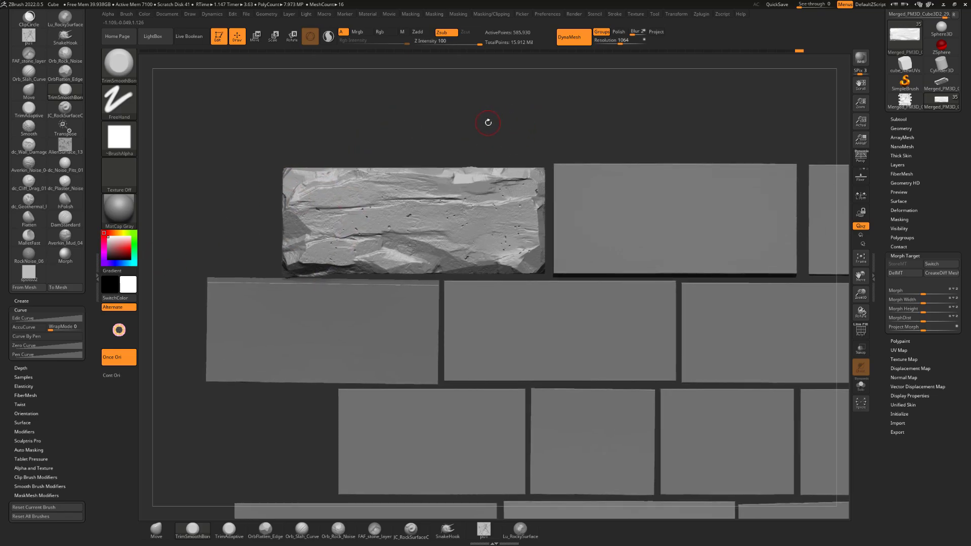
pyautogui.click(152, 37)
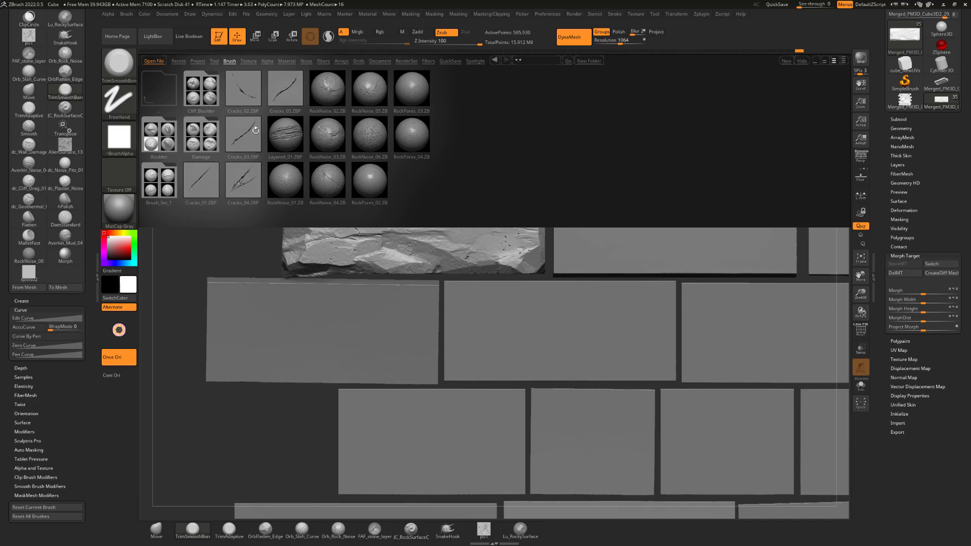
# Load the dc_Noise_Pits_01 brush from the Brush_Set_1 folder of the brush library
pyautogui.doubleClick(191, 149)
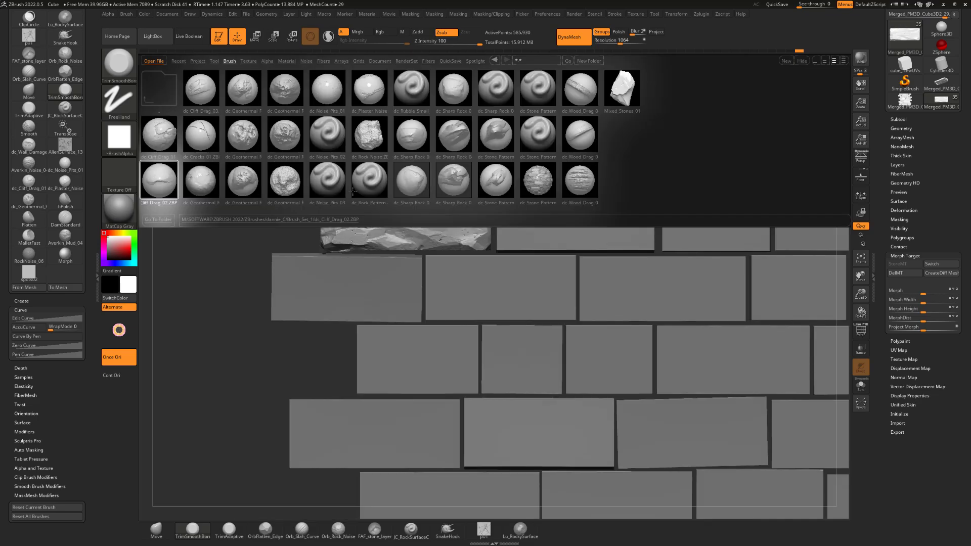
pyautogui.doubleClick(326, 91)
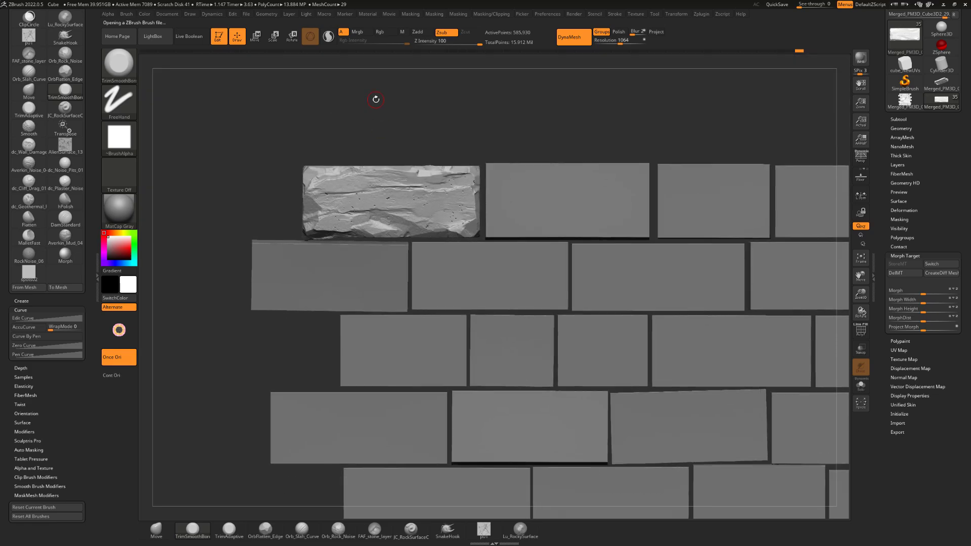
pyautogui.click(160, 36)
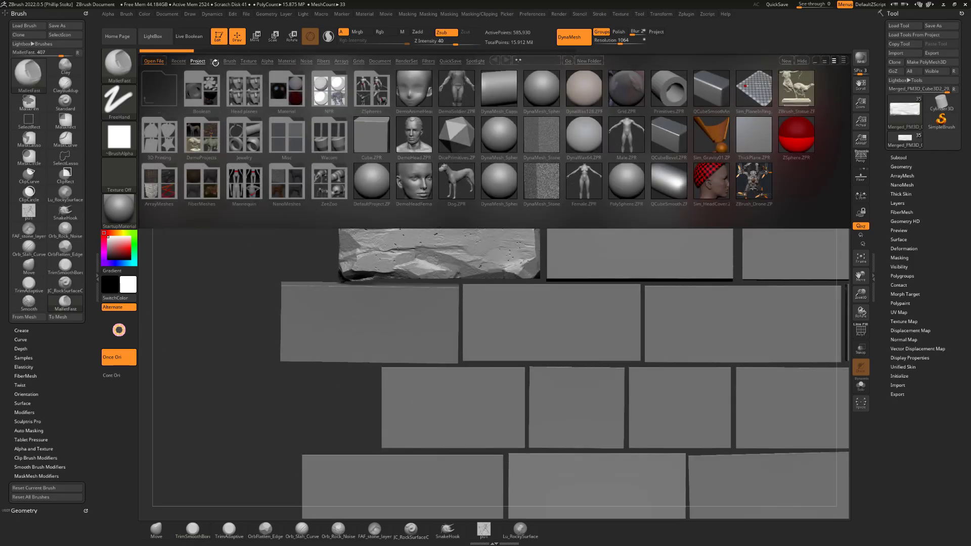
pyautogui.click(230, 60)
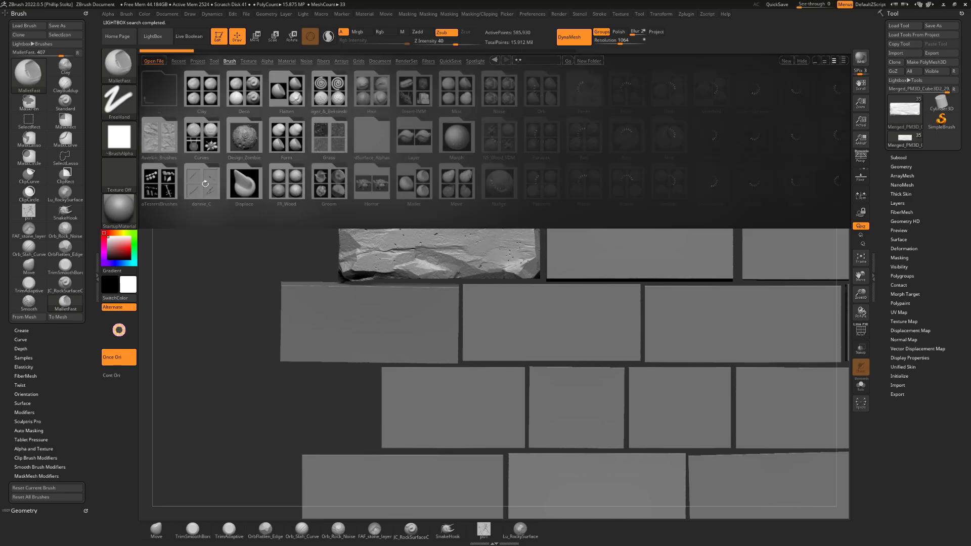
pyautogui.doubleClick(204, 183)
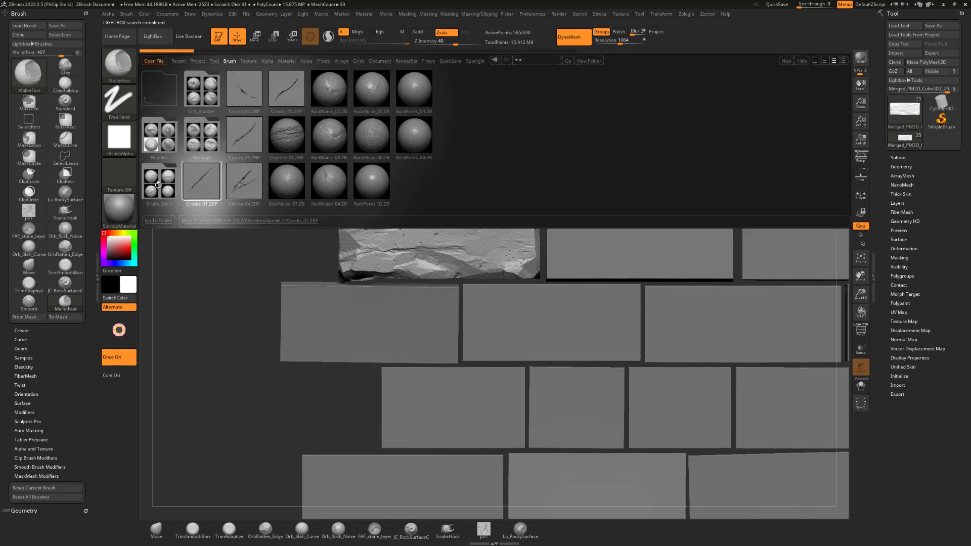
pyautogui.doubleClick(158, 185)
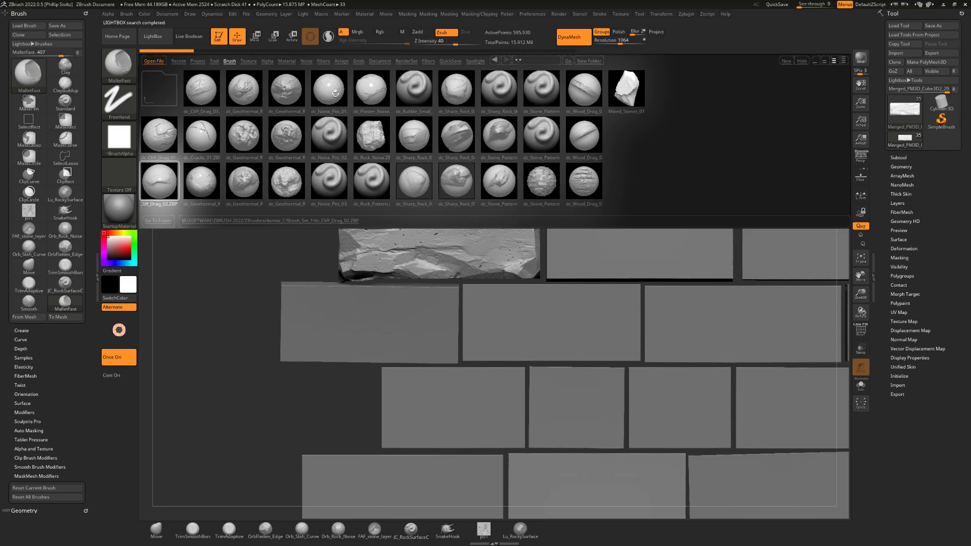
pyautogui.doubleClick(325, 92)
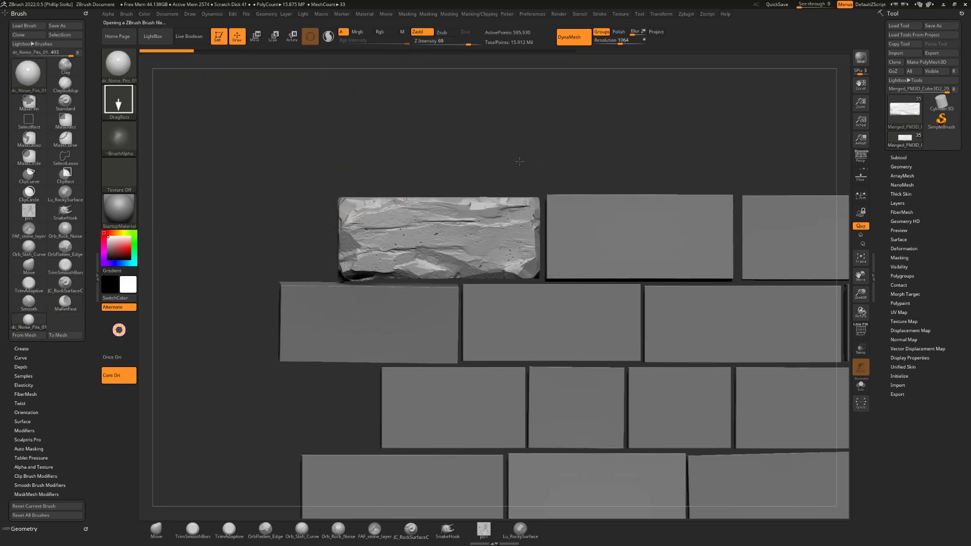
# Stamp noise pits onto the right part of the brick's face with dc_Noise_Pits_01 at Z Intensity 100
pyautogui.keyDown('alt'); pyautogui.moveTo(520, 161); pyautogui.dragTo(512, 152); pyautogui.keyUp('alt')
pyautogui.moveTo(466, 211); pyautogui.dragTo(466, 242)
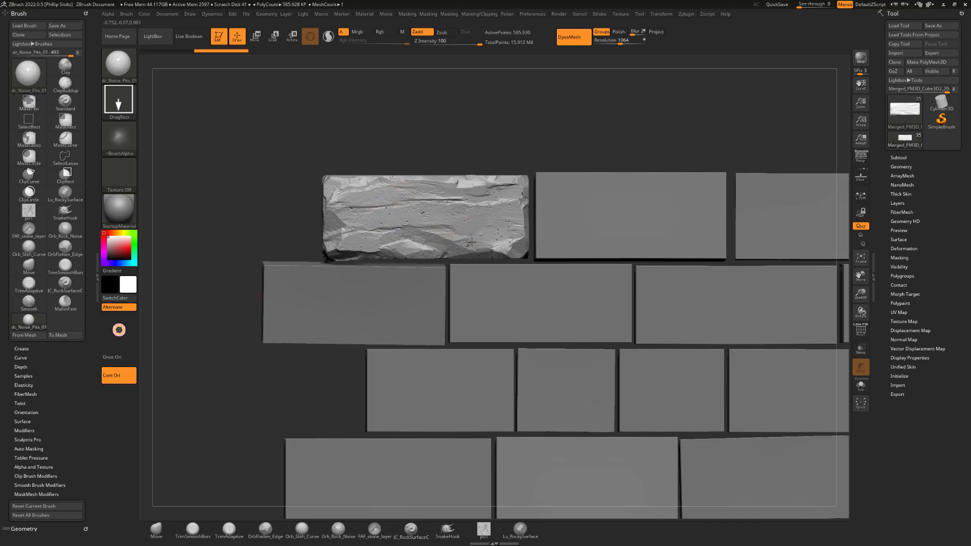
pyautogui.keyDown('alt'); pyautogui.moveTo(500, 137); pyautogui.dragTo(473, 132); pyautogui.keyUp('alt')
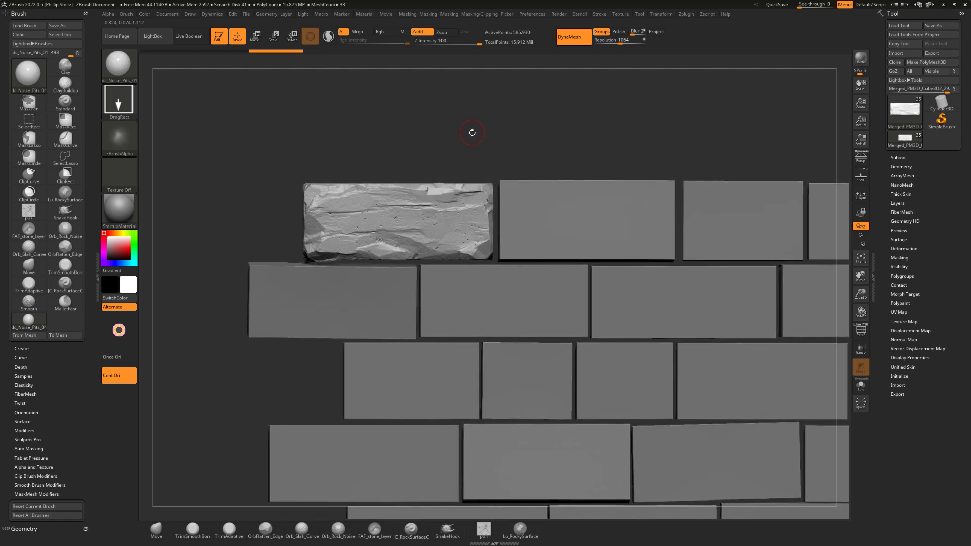
# Stamp the Averkin_Mud_03 brush at Z Intensity 26 onto the brick's front face and undo the last stamp
pyautogui.press('b')
pyautogui.press('a')
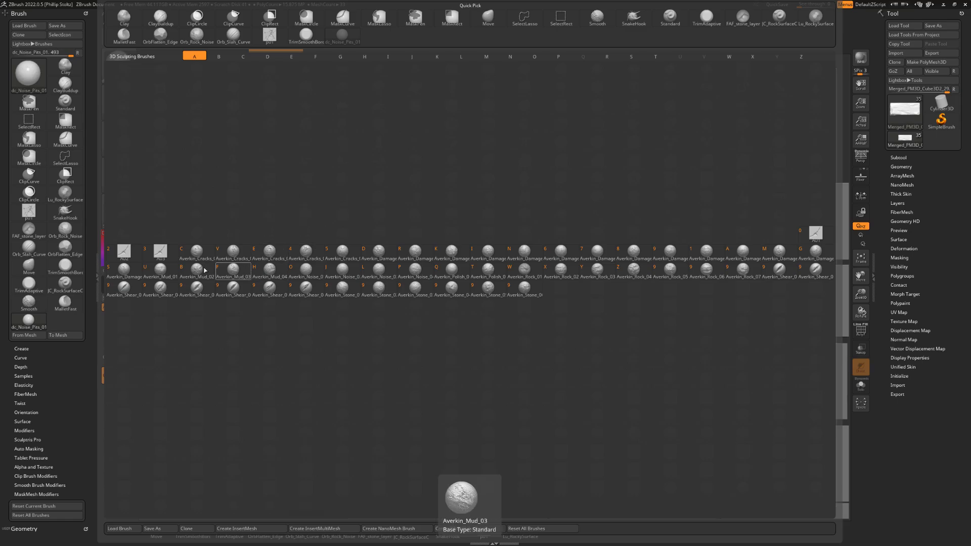
pyautogui.click(233, 269)
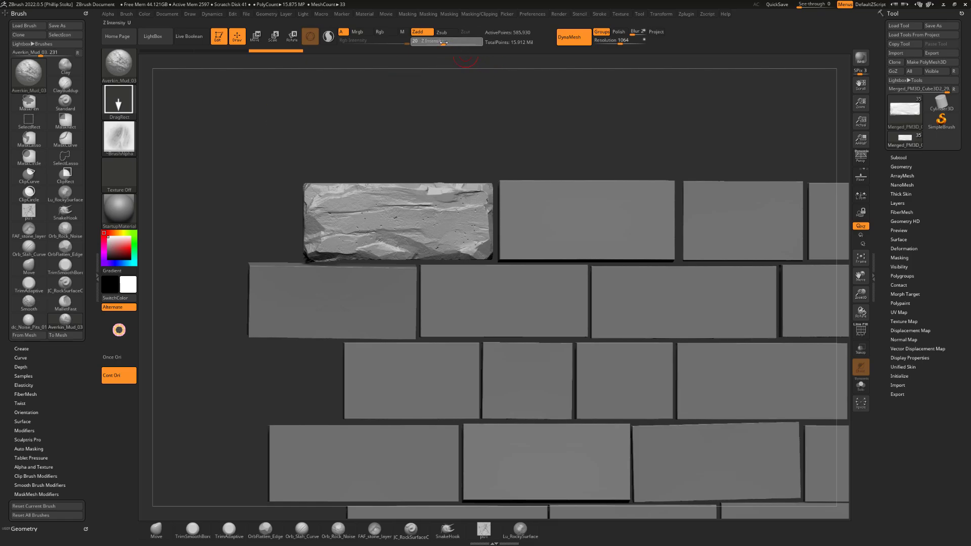
pyautogui.moveTo(443, 43); pyautogui.dragTo(447, 43)
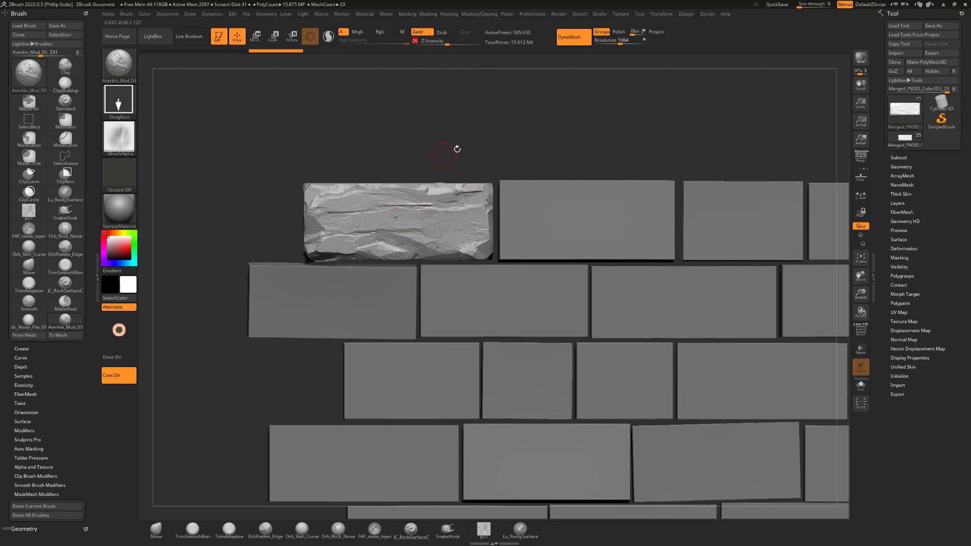
pyautogui.moveTo(444, 154); pyautogui.dragTo(439, 178)
pyautogui.moveTo(442, 231)
pyautogui.mouseDown()
pyautogui.moveTo(464, 226)
pyautogui.moveTo(495, 193)
pyautogui.mouseUp()
pyautogui.hotkey('ctrl', 'z')
# Stamp Averkin_Mud_03 creases across the whole front face of the first brick
pyautogui.moveTo(622, 130)
pyautogui.keyDown('alt'); pyautogui.mouseDown()
pyautogui.moveTo(572, 125)
pyautogui.moveTo(602, 117)
pyautogui.moveTo(609, 126)
pyautogui.moveTo(608, 116)
pyautogui.moveTo(606, 130)
pyautogui.mouseUp(); pyautogui.keyUp('alt')
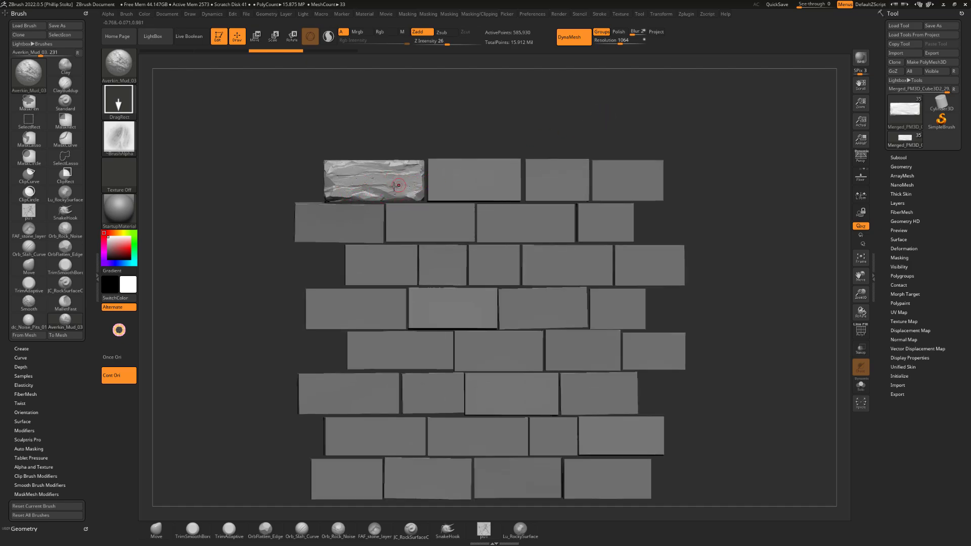
pyautogui.keyDown('alt'); pyautogui.moveTo(462, 131); pyautogui.dragTo(481, 119); pyautogui.keyUp('alt')
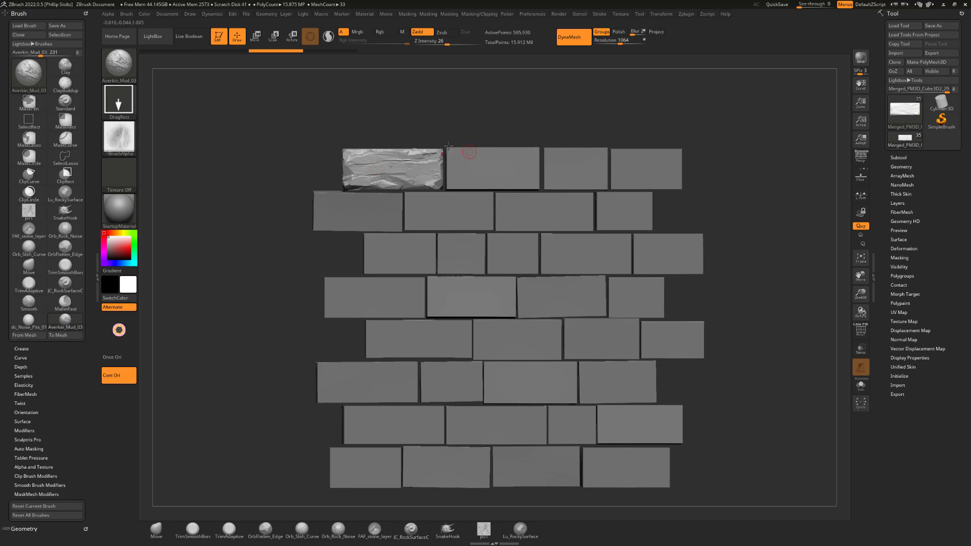
pyautogui.moveTo(397, 173); pyautogui.dragTo(311, 197)
pyautogui.moveTo(458, 119)
pyautogui.keyDown('alt'); pyautogui.mouseDown()
pyautogui.moveTo(447, 121)
pyautogui.moveTo(475, 113)
pyautogui.moveTo(523, 123)
pyautogui.moveTo(450, 117)
pyautogui.moveTo(450, 133)
pyautogui.moveTo(450, 117)
pyautogui.moveTo(477, 111)
pyautogui.moveTo(521, 126)
pyautogui.moveTo(514, 108)
pyautogui.moveTo(497, 115)
pyautogui.moveTo(539, 111)
pyautogui.moveTo(489, 106)
pyautogui.mouseUp(); pyautogui.keyUp('alt')
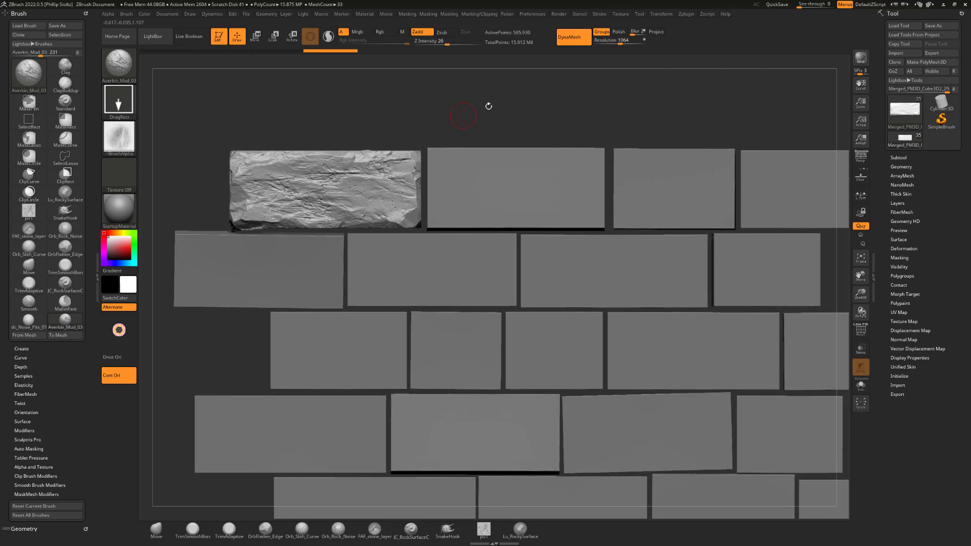
# Choose the OrbFlatten_Edge brush with Alpha 28 and flatten the creases in the middle of the brick's face
pyautogui.press('b')
pyautogui.press('Escape')
pyautogui.press('b')
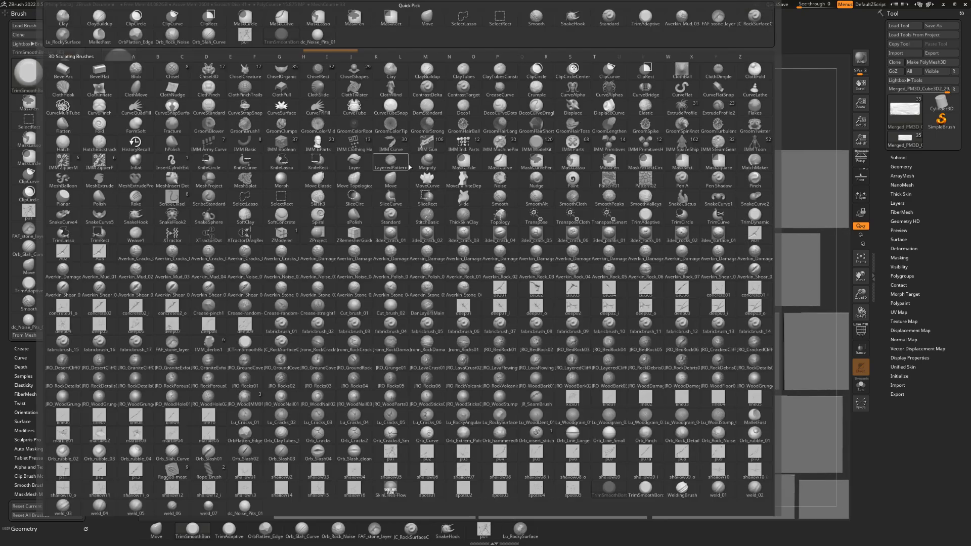
pyautogui.press('o')
pyautogui.press('f')
pyautogui.click(131, 145)
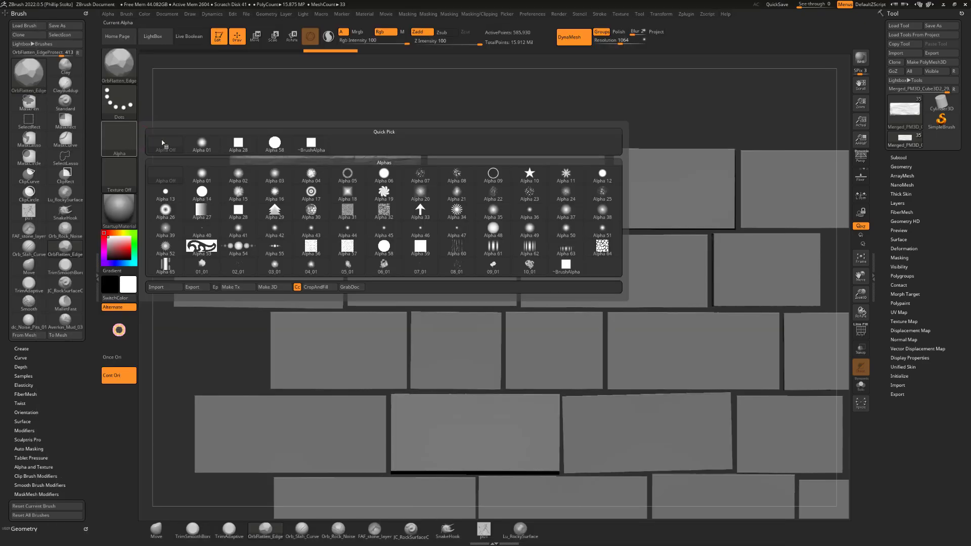
pyautogui.click(237, 148)
pyautogui.keyDown('alt'); pyautogui.moveTo(406, 124); pyautogui.dragTo(427, 130); pyautogui.keyUp('alt')
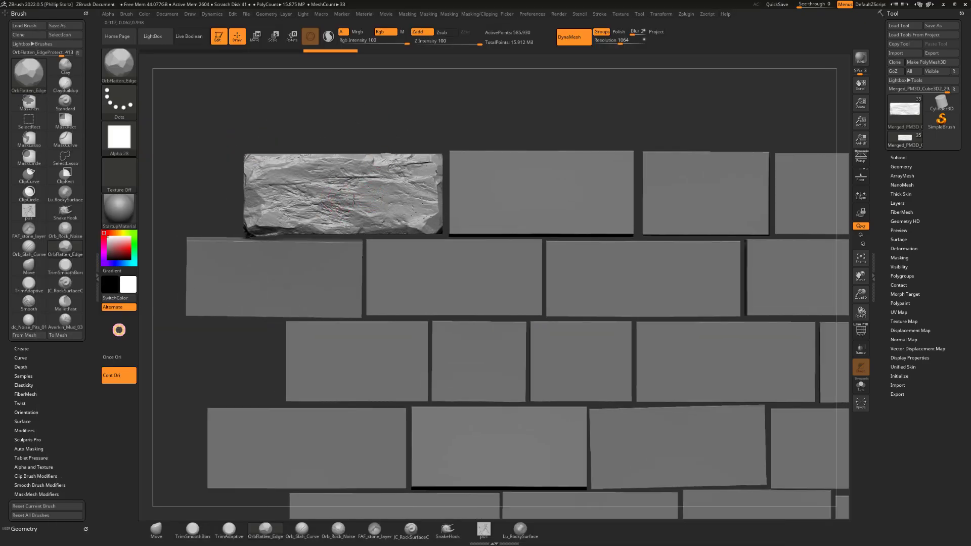
pyautogui.moveTo(354, 200); pyautogui.dragTo(365, 191)
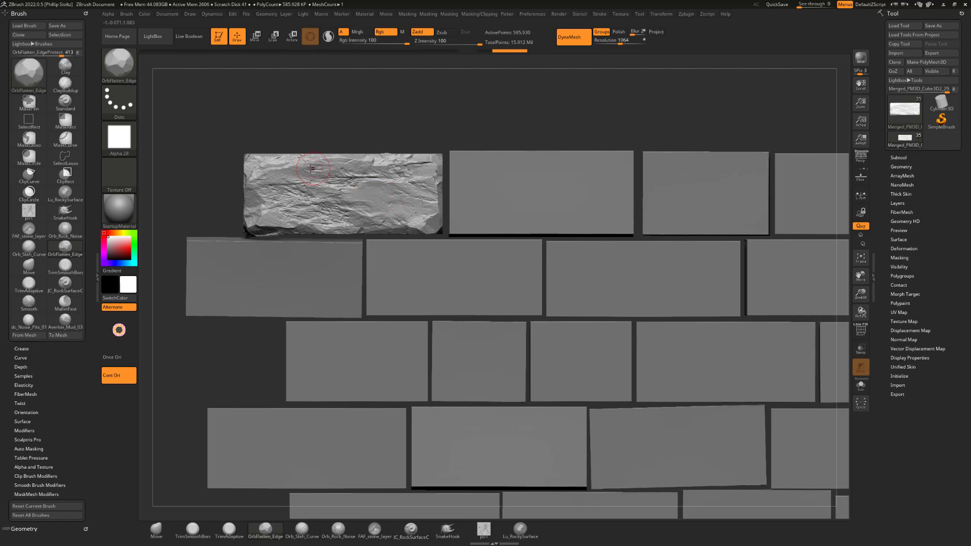
# Flatten the brick's upper-left area and lower edge with OrbFlatten_Edge, undoing the last stroke
pyautogui.moveTo(311, 169)
pyautogui.mouseDown()
pyautogui.moveTo(293, 169)
pyautogui.moveTo(318, 171)
pyautogui.moveTo(260, 166)
pyautogui.mouseUp()
pyautogui.moveTo(320, 133); pyautogui.dragTo(317, 148)
pyautogui.moveTo(315, 151); pyautogui.dragTo(265, 162)
pyautogui.moveTo(271, 223)
pyautogui.mouseDown()
pyautogui.moveTo(253, 220)
pyautogui.moveTo(342, 236)
pyautogui.mouseUp()
pyautogui.hotkey('ctrl', 'z')
pyautogui.keyDown('alt'); pyautogui.moveTo(442, 115); pyautogui.dragTo(434, 98); pyautogui.keyUp('alt')
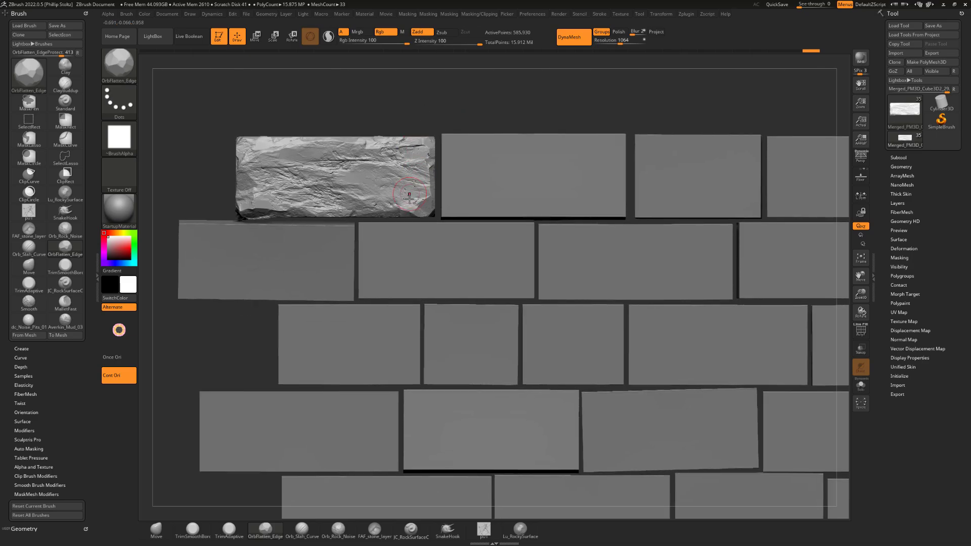
# Undo the latest flattening strokes and flatten the right end and lower-right corner of the brick
pyautogui.hotkey('ctrl', 'z')
pyautogui.hotkey('ctrl', 'z')
pyautogui.hotkey('ctrl', 'z')
pyautogui.hotkey('ctrl', 'z')
pyautogui.hotkey('ctrl', 'z')
pyautogui.moveTo(375, 214)
pyautogui.mouseDown()
pyautogui.moveTo(320, 212)
pyautogui.moveTo(282, 182)
pyautogui.moveTo(350, 147)
pyautogui.moveTo(421, 147)
pyautogui.moveTo(405, 144)
pyautogui.mouseUp()
pyautogui.keyDown('alt'); pyautogui.moveTo(497, 111); pyautogui.dragTo(486, 101); pyautogui.keyUp('alt')
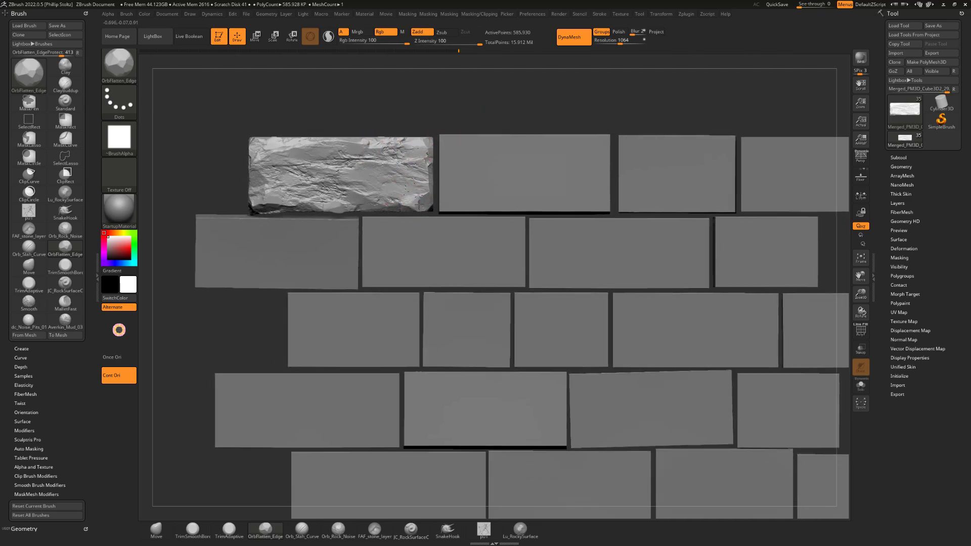
pyautogui.moveTo(419, 205); pyautogui.dragTo(416, 207)
# Switch to the second brick in the top row, adjust the brush size and flatten its right edge with OrbFlatten_Edge
pyautogui.moveTo(584, 100)
pyautogui.keyDown('alt'); pyautogui.mouseDown()
pyautogui.moveTo(507, 113)
pyautogui.moveTo(581, 111)
pyautogui.moveTo(572, 134)
pyautogui.mouseUp(); pyautogui.keyUp('alt')
pyautogui.keyDown('alt'); pyautogui.click(544, 165); pyautogui.keyUp('alt')
pyautogui.press('s')
pyautogui.press('s')
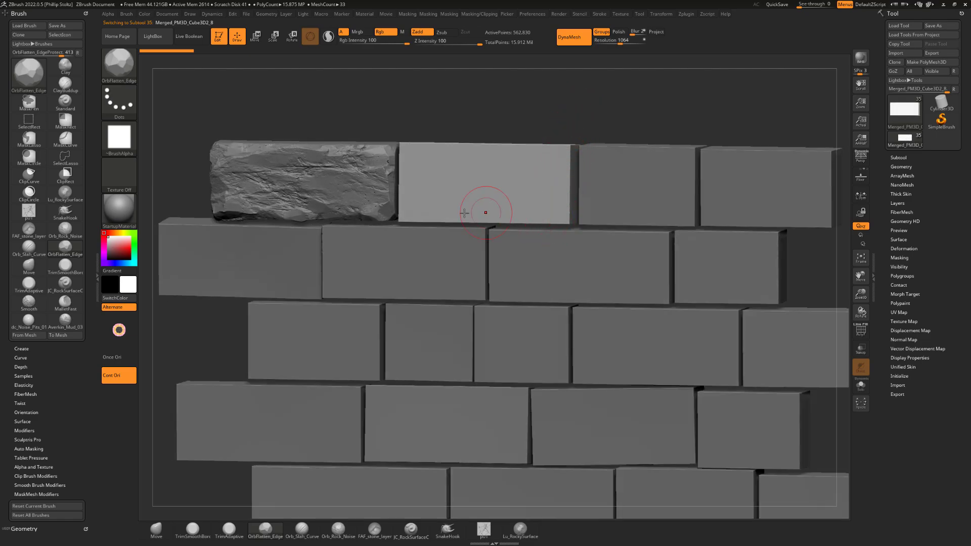
pyautogui.moveTo(515, 115); pyautogui.dragTo(524, 112)
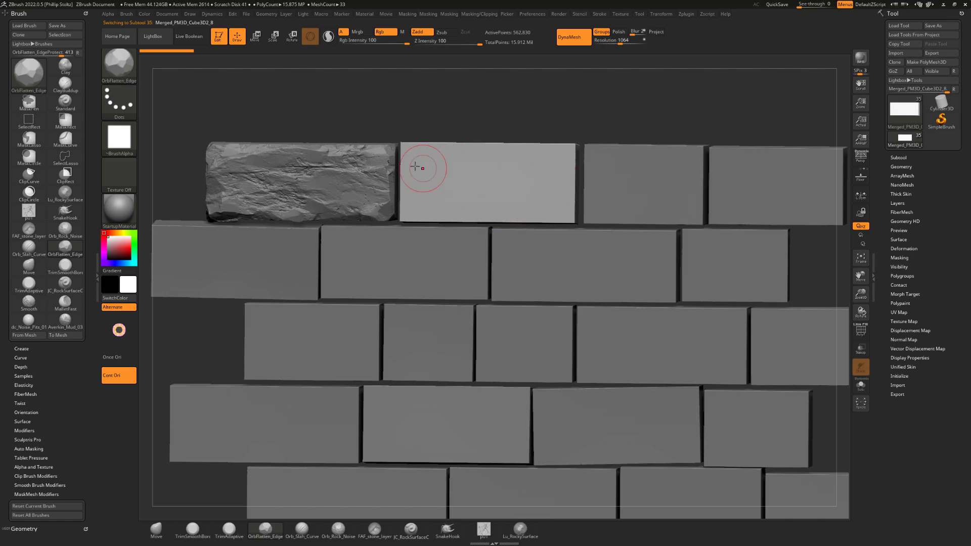
pyautogui.moveTo(547, 98)
pyautogui.keyDown('shift'); pyautogui.mouseDown()
pyautogui.moveTo(569, 113)
pyautogui.moveTo(546, 113)
pyautogui.mouseUp(); pyautogui.keyUp('shift')
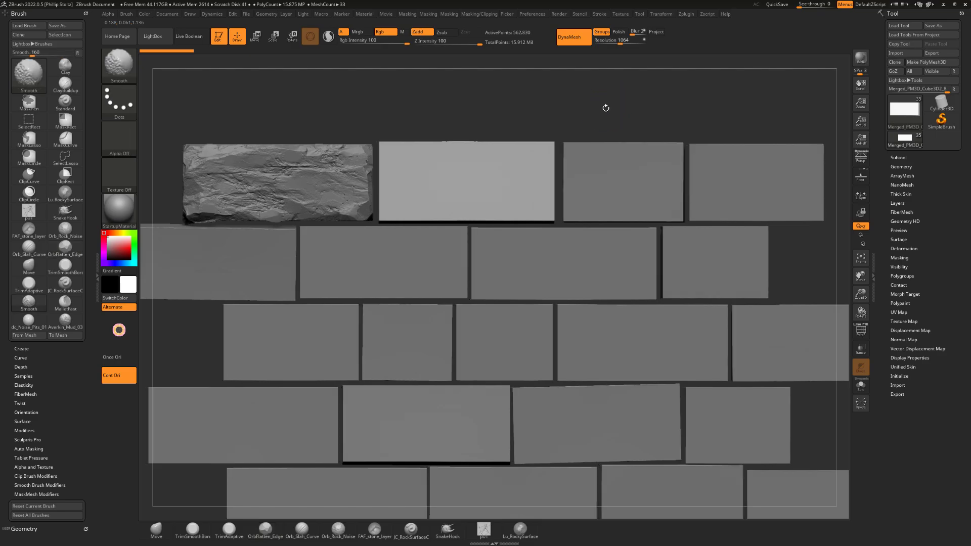
pyautogui.moveTo(605, 106); pyautogui.dragTo(553, 118)
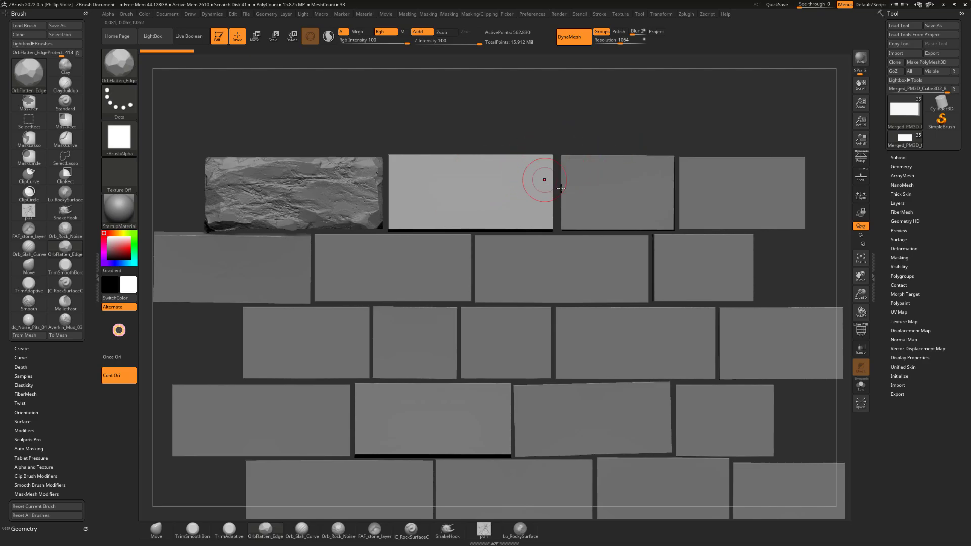
pyautogui.keyDown('alt'); pyautogui.moveTo(601, 123); pyautogui.dragTo(553, 133); pyautogui.keyUp('alt')
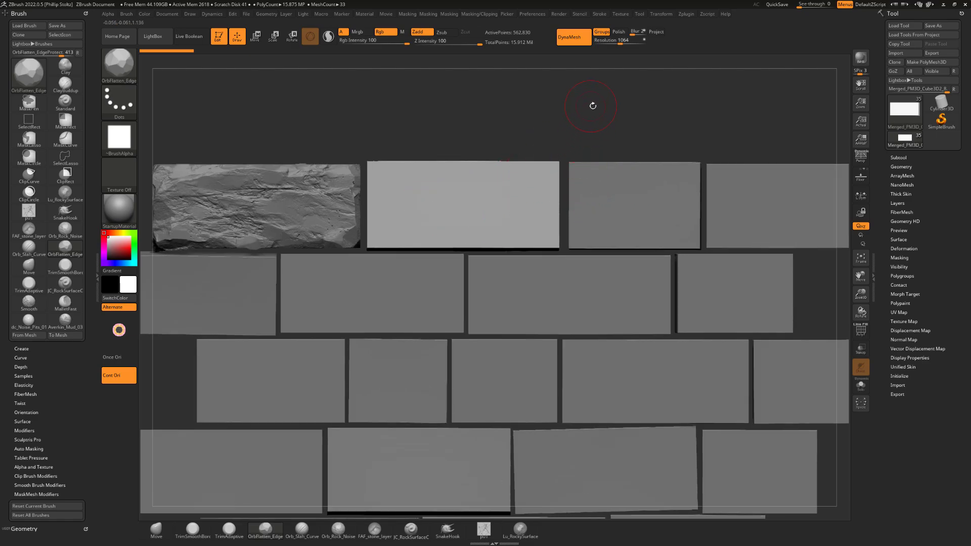
pyautogui.moveTo(584, 127)
pyautogui.mouseDown()
pyautogui.moveTo(536, 176)
pyautogui.moveTo(560, 154)
pyautogui.moveTo(527, 170)
pyautogui.moveTo(535, 167)
pyautogui.moveTo(537, 202)
pyautogui.mouseUp()
# Trim a chip into the second brick's upper-right corner with the TrimSmoothBorder brush at Z Intensity 100
pyautogui.press('b')
pyautogui.press('t')
pyautogui.press('s')
pyautogui.keyDown('shift'); pyautogui.moveTo(555, 131); pyautogui.dragTo(536, 119); pyautogui.keyUp('shift')
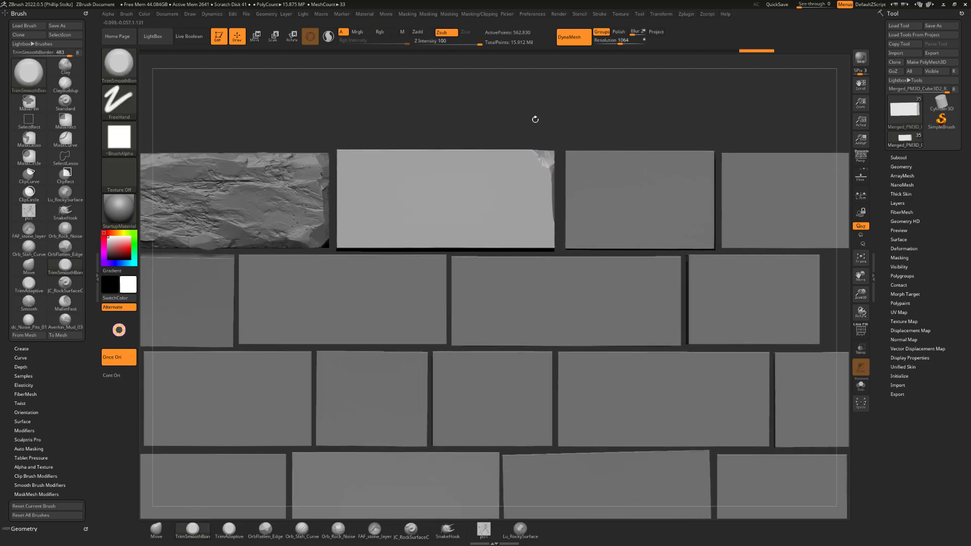
# Trim chipped facets along the second brick's lower-right corner, right edge and bottom edge
pyautogui.moveTo(511, 247)
pyautogui.mouseDown()
pyautogui.moveTo(493, 246)
pyautogui.moveTo(531, 246)
pyautogui.mouseUp()
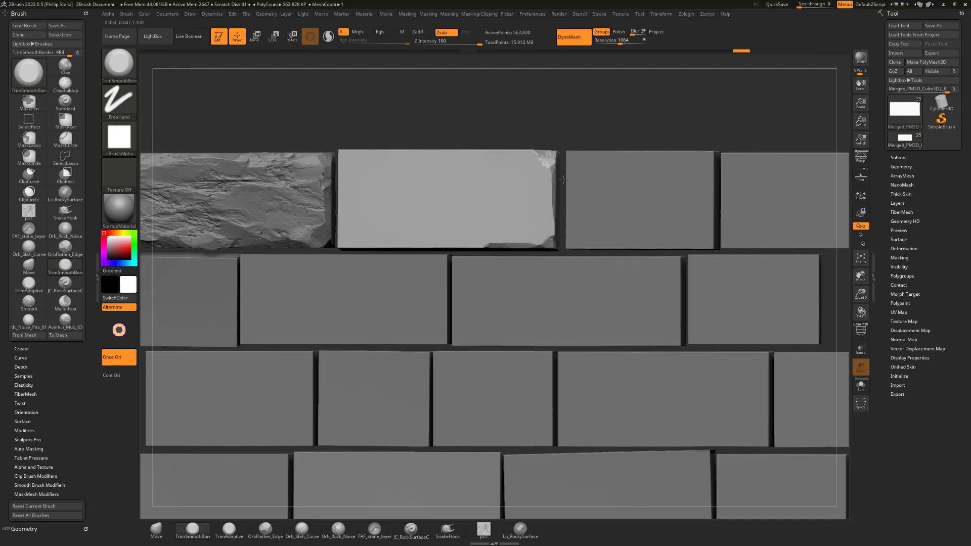
pyautogui.moveTo(554, 229); pyautogui.dragTo(547, 175)
pyautogui.moveTo(533, 111); pyautogui.dragTo(563, 93)
pyautogui.moveTo(524, 246); pyautogui.dragTo(439, 244)
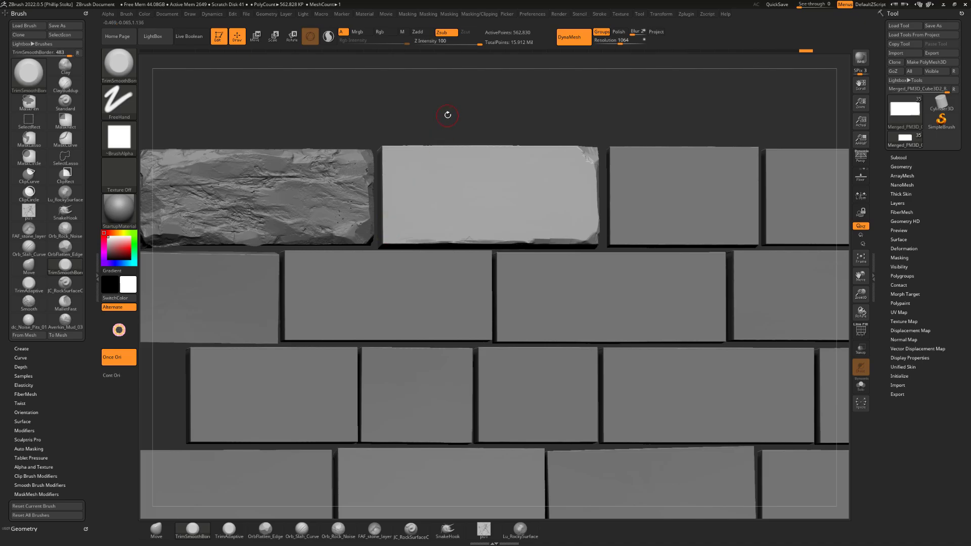
# Trim the second brick's left edge, including its lower-left and upper-left corners
pyautogui.keyDown('alt'); pyautogui.moveTo(469, 98); pyautogui.dragTo(501, 99); pyautogui.keyUp('alt')
pyautogui.moveTo(514, 99); pyautogui.dragTo(516, 87)
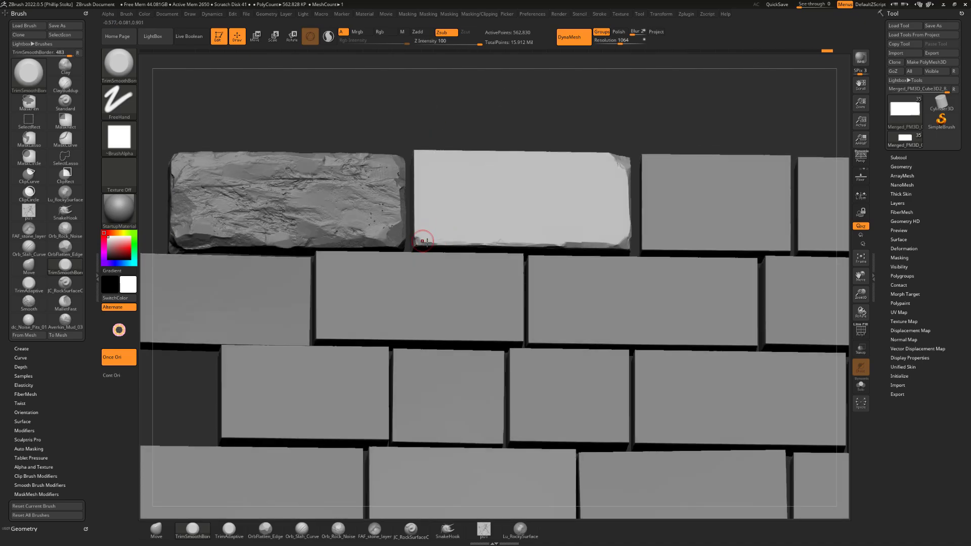
pyautogui.moveTo(439, 127); pyautogui.dragTo(475, 128)
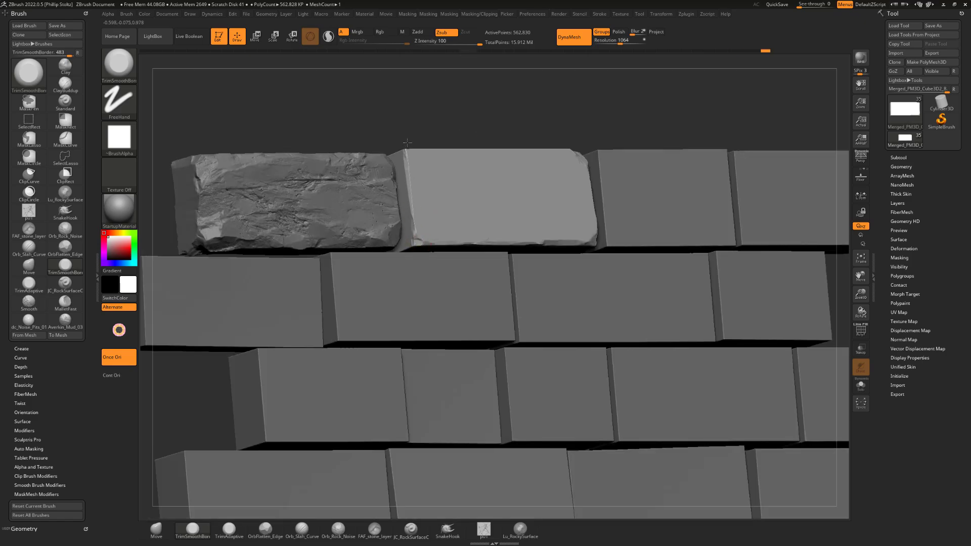
pyautogui.moveTo(408, 143)
pyautogui.mouseDown()
pyautogui.moveTo(426, 145)
pyautogui.moveTo(414, 174)
pyautogui.moveTo(433, 169)
pyautogui.mouseUp()
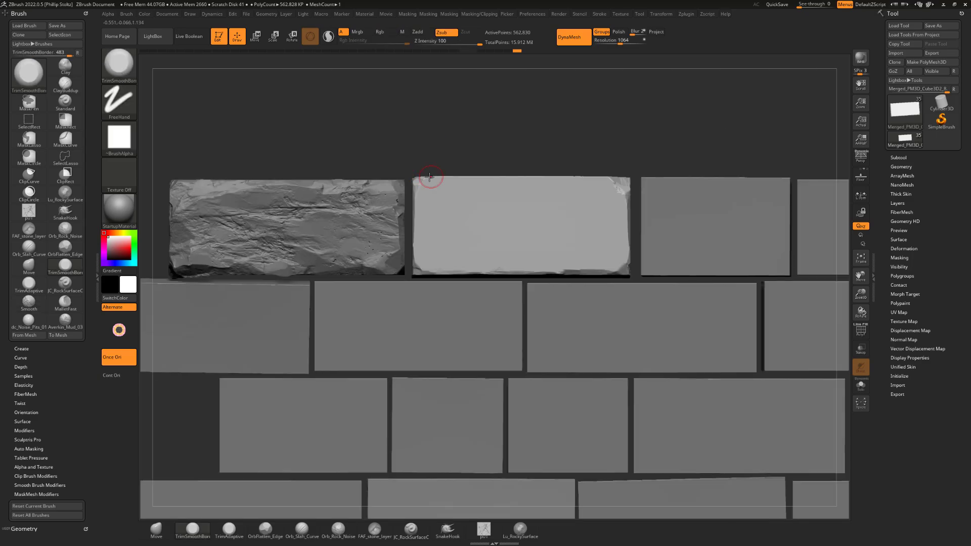
# Resize the TrimSmoothBorder brush and trim broken facets along the second brick's top front edge
pyautogui.moveTo(566, 144); pyautogui.dragTo(531, 195)
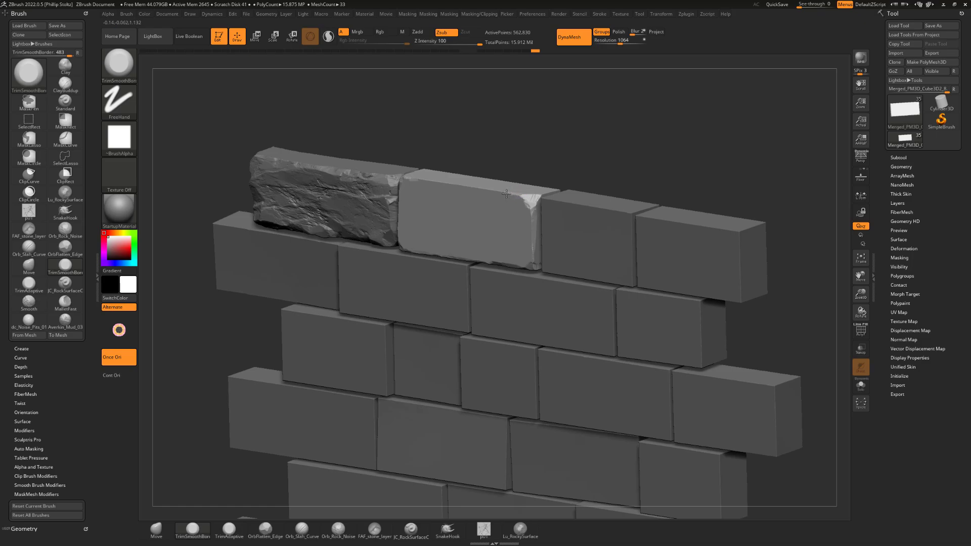
pyautogui.moveTo(522, 161)
pyautogui.keyDown('shift'); pyautogui.mouseDown()
pyautogui.moveTo(533, 162)
pyautogui.moveTo(523, 152)
pyautogui.moveTo(531, 134)
pyautogui.moveTo(539, 141)
pyautogui.moveTo(527, 148)
pyautogui.mouseUp(); pyautogui.keyUp('shift')
pyautogui.press('s')
pyautogui.moveTo(516, 198)
pyautogui.mouseDown()
pyautogui.moveTo(505, 197)
pyautogui.moveTo(504, 174)
pyautogui.moveTo(490, 205)
pyautogui.mouseUp()
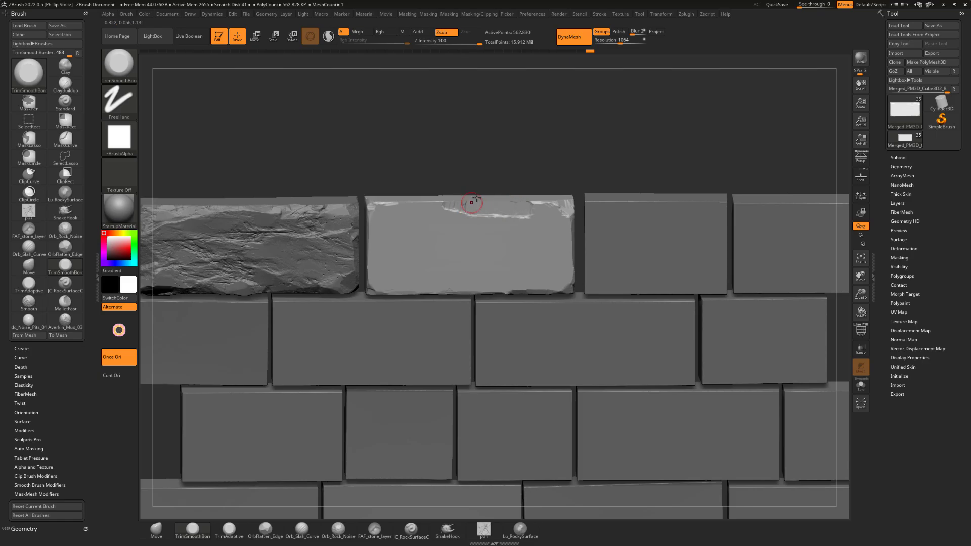
pyautogui.moveTo(476, 199); pyautogui.dragTo(495, 198, button='right')
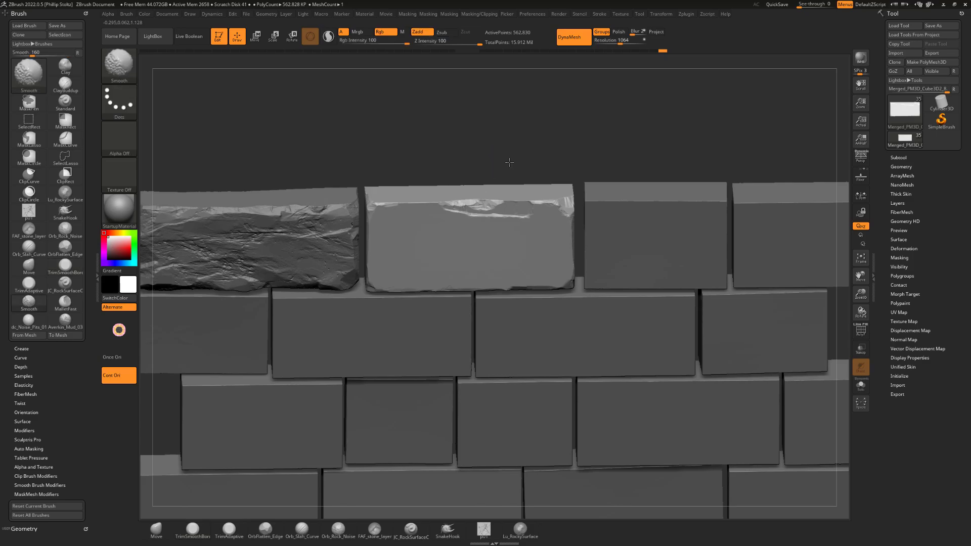
# Trim more broken facets along the second brick's top front edge with the TrimSmoothBorder brush, shaping the existing chips
pyautogui.keyDown('shift'); pyautogui.moveTo(509, 163); pyautogui.dragTo(503, 180); pyautogui.keyUp('shift')
pyautogui.moveTo(454, 205); pyautogui.dragTo(450, 204)
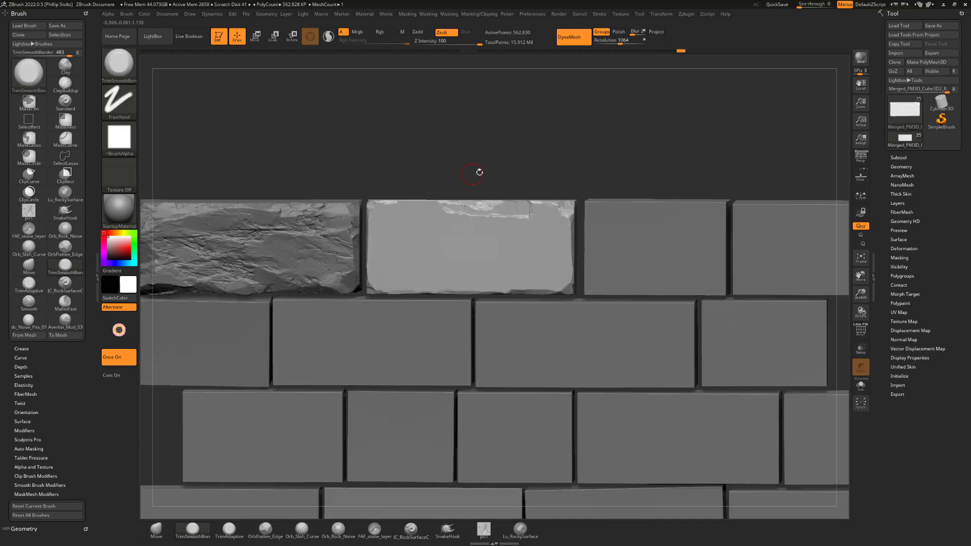
pyautogui.moveTo(477, 169)
pyautogui.mouseDown(button='right')
pyautogui.moveTo(527, 178)
pyautogui.moveTo(527, 206)
pyautogui.mouseUp(button='right')
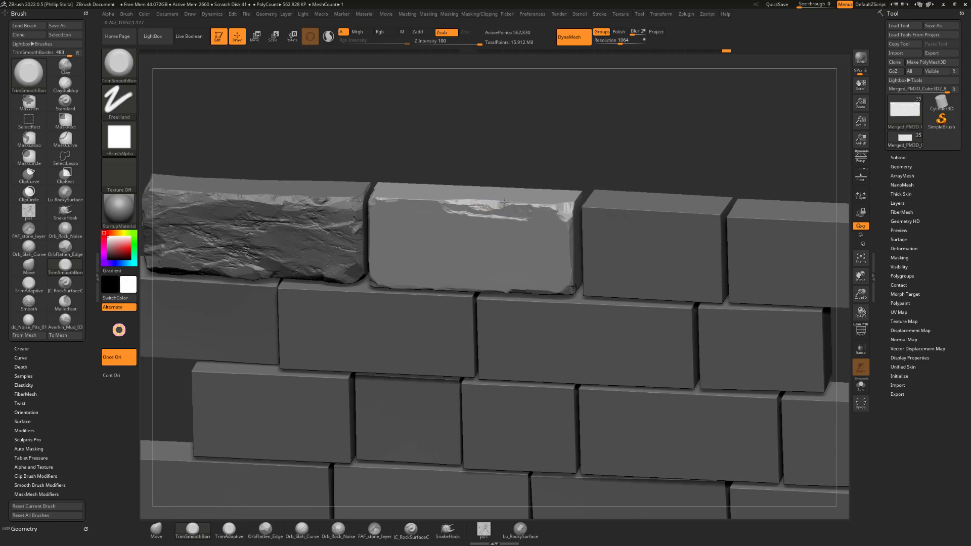
pyautogui.keyDown('shift'); pyautogui.moveTo(504, 203); pyautogui.dragTo(501, 202, button='right'); pyautogui.keyUp('shift')
pyautogui.moveTo(535, 201)
pyautogui.mouseDown()
pyautogui.moveTo(534, 215)
pyautogui.moveTo(516, 209)
pyautogui.mouseUp()
pyautogui.moveTo(534, 180); pyautogui.dragTo(534, 189, button='right')
pyautogui.moveTo(519, 214)
pyautogui.mouseDown()
pyautogui.moveTo(508, 218)
pyautogui.moveTo(531, 207)
pyautogui.mouseUp()
pyautogui.moveTo(530, 180); pyautogui.dragTo(529, 191, button='right')
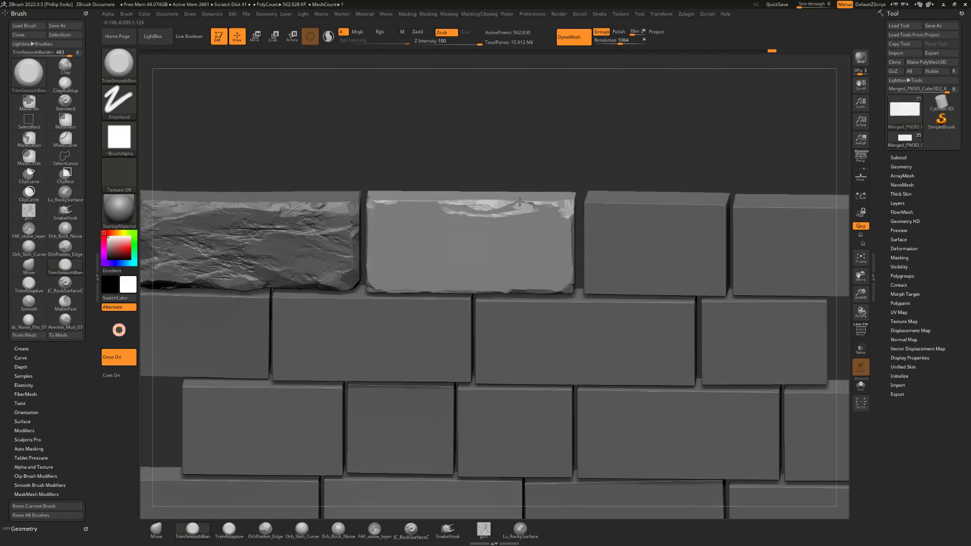
pyautogui.moveTo(503, 172); pyautogui.dragTo(511, 152)
pyautogui.moveTo(443, 192)
pyautogui.mouseDown()
pyautogui.moveTo(431, 190)
pyautogui.moveTo(455, 194)
pyautogui.moveTo(450, 187)
pyautogui.mouseUp()
pyautogui.keyDown('shift'); pyautogui.moveTo(462, 170); pyautogui.dragTo(461, 145, button='right'); pyautogui.keyUp('shift')
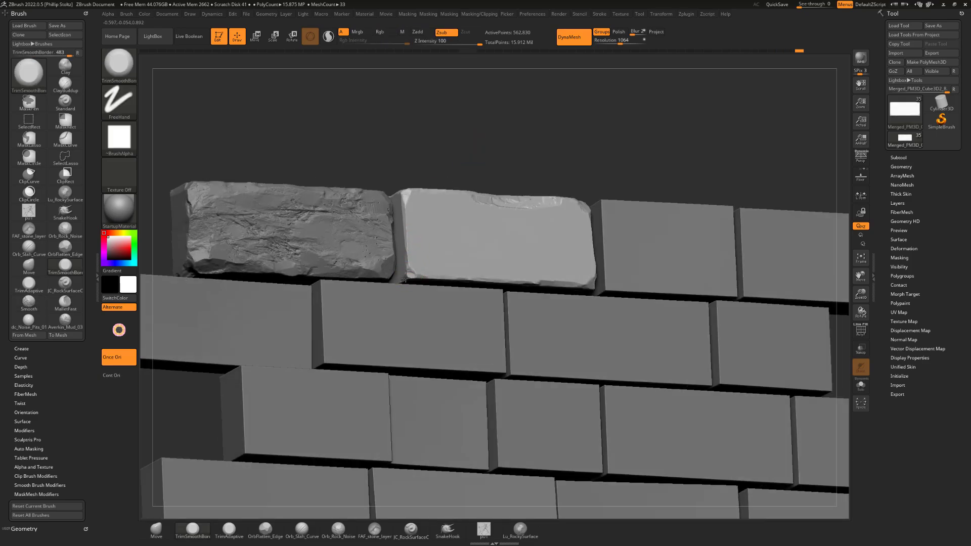
# Trim chipped facets into the second brick's lower-left corner and the upper part of its left edge
pyautogui.moveTo(405, 279); pyautogui.dragTo(408, 264)
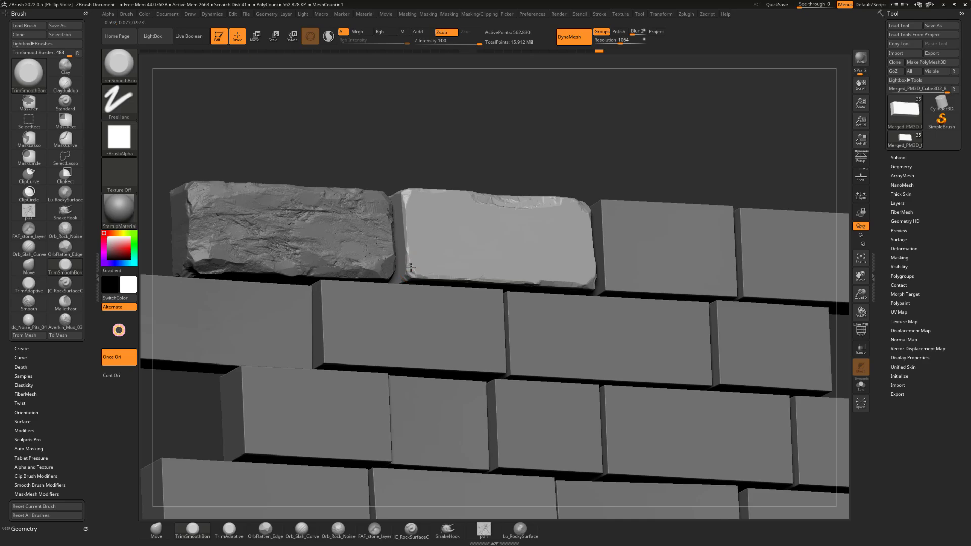
pyautogui.keyDown('shift'); pyautogui.moveTo(448, 161); pyautogui.dragTo(408, 230); pyautogui.keyUp('shift')
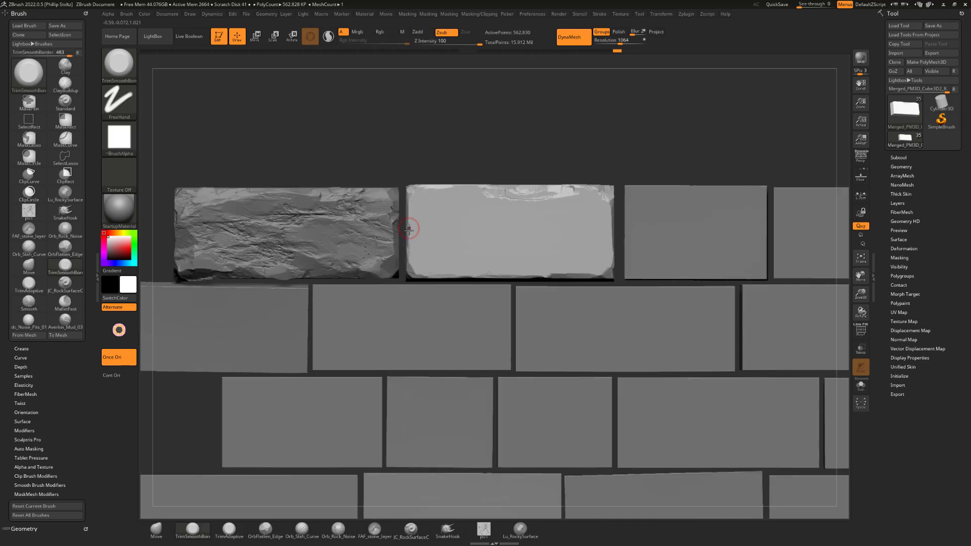
pyautogui.moveTo(437, 161)
pyautogui.mouseDown()
pyautogui.moveTo(411, 213)
pyautogui.moveTo(419, 221)
pyautogui.mouseUp()
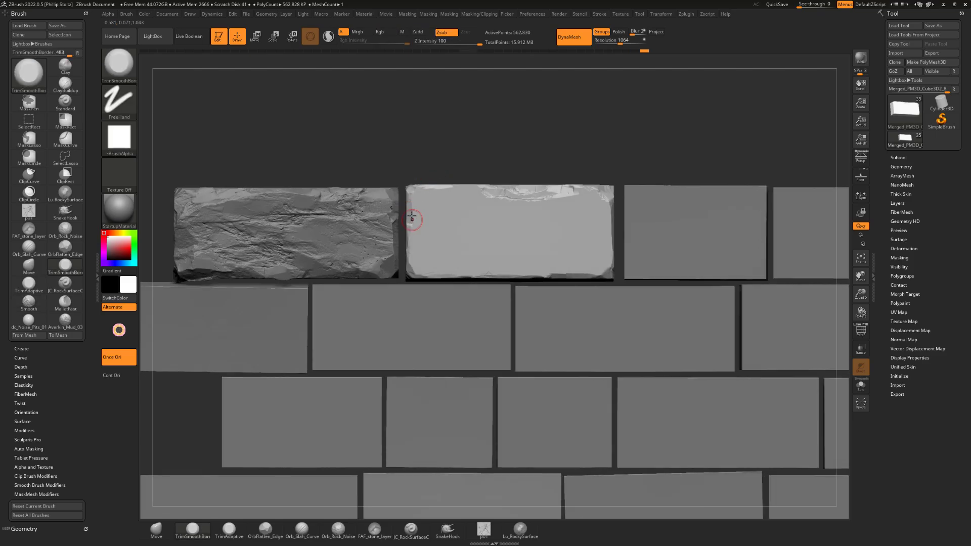
pyautogui.keyDown('alt'); pyautogui.moveTo(478, 156); pyautogui.dragTo(474, 146); pyautogui.keyUp('alt')
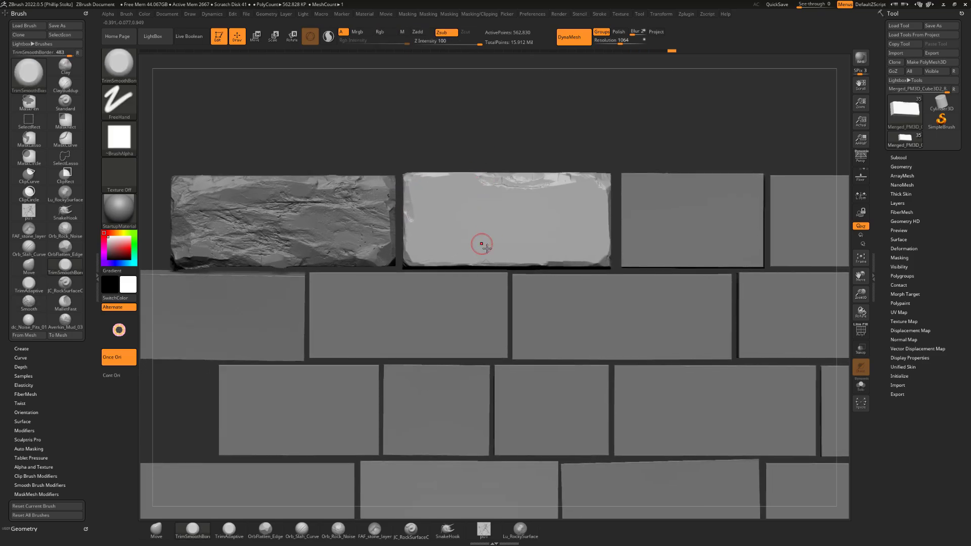
# Trim small facets on the second brick's top edge and its upper-left, lower-right and lower-left corners
pyautogui.moveTo(589, 117); pyautogui.dragTo(569, 144)
pyautogui.moveTo(531, 181); pyautogui.dragTo(539, 181)
pyautogui.moveTo(568, 150)
pyautogui.keyDown('shift'); pyautogui.mouseDown()
pyautogui.moveTo(563, 133)
pyautogui.moveTo(589, 137)
pyautogui.moveTo(557, 153)
pyautogui.mouseUp(); pyautogui.keyUp('shift')
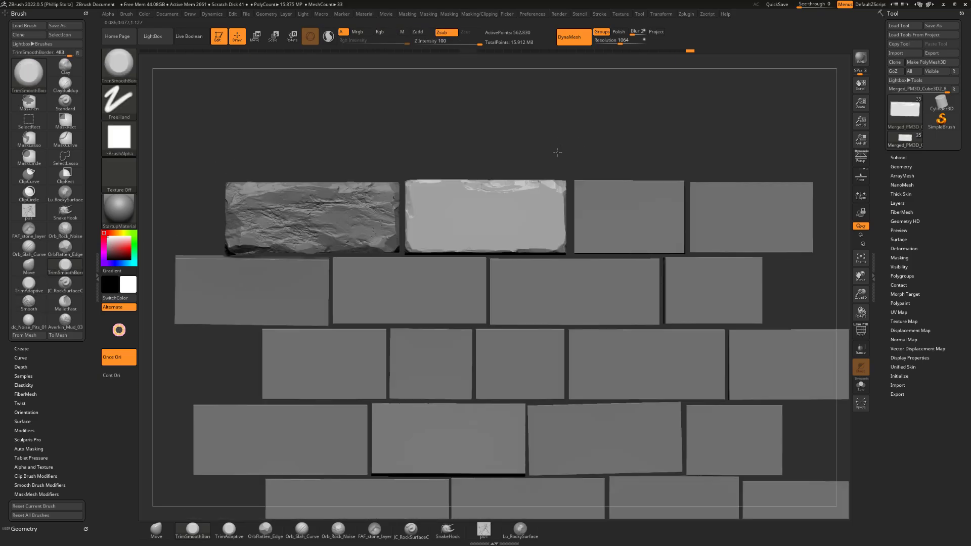
pyautogui.moveTo(440, 152); pyautogui.dragTo(411, 185)
pyautogui.moveTo(413, 185)
pyautogui.mouseDown()
pyautogui.moveTo(507, 152)
pyautogui.moveTo(460, 148)
pyautogui.moveTo(549, 138)
pyautogui.moveTo(525, 139)
pyautogui.mouseUp()
pyautogui.moveTo(564, 252); pyautogui.dragTo(569, 258)
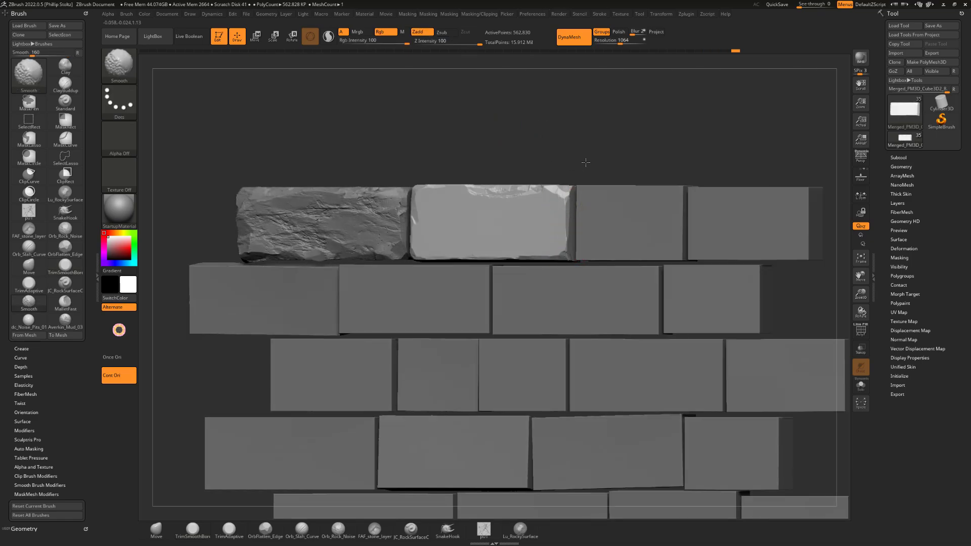
pyautogui.keyDown('shift'); pyautogui.moveTo(586, 162); pyautogui.dragTo(580, 165); pyautogui.keyUp('shift')
pyautogui.moveTo(442, 154); pyautogui.dragTo(464, 150)
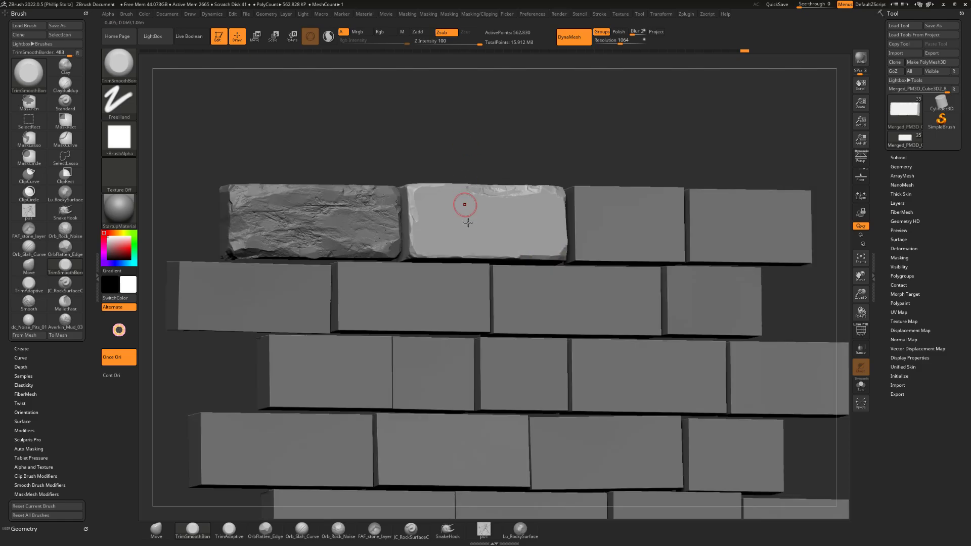
pyautogui.moveTo(415, 257); pyautogui.dragTo(421, 256)
pyautogui.keyDown('shift'); pyautogui.moveTo(496, 153); pyautogui.dragTo(492, 157); pyautogui.keyUp('shift')
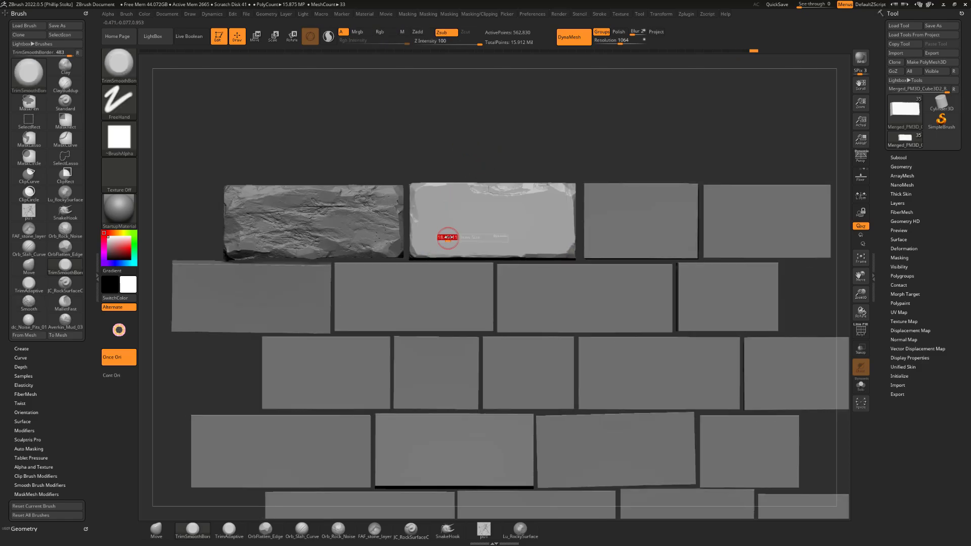
# Try a trim stroke on the left half of the second brick's bottom edge, compare it, and undo it
pyautogui.moveTo(457, 256); pyautogui.dragTo(453, 256)
pyautogui.hotkey('ctrl', 'z')
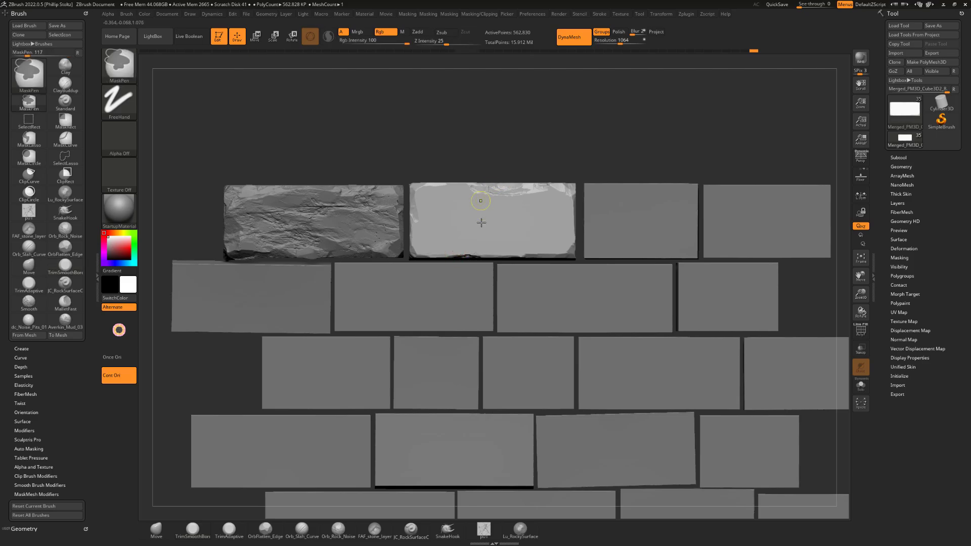
pyautogui.hotkey('ctrl', 'shift', 'z')
pyautogui.hotkey('ctrl', 'z')
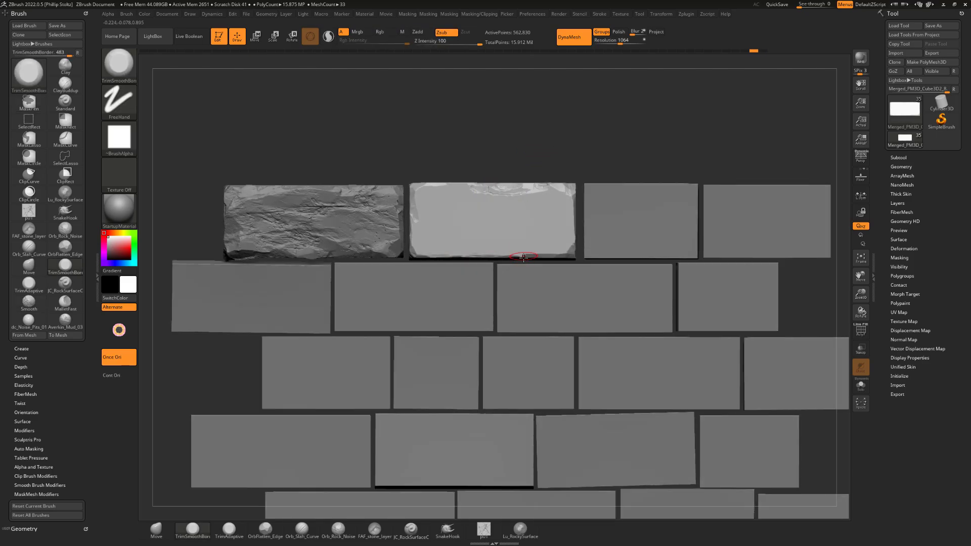
# Trim a facet along the right half of the second brick's bottom edge
pyautogui.moveTo(526, 257); pyautogui.dragTo(523, 252)
pyautogui.moveTo(548, 161)
pyautogui.keyDown('alt'); pyautogui.mouseDown()
pyautogui.moveTo(539, 135)
pyautogui.moveTo(553, 135)
pyautogui.moveTo(504, 194)
pyautogui.moveTo(535, 169)
pyautogui.moveTo(512, 210)
pyautogui.mouseUp(); pyautogui.keyUp('alt')
pyautogui.keyDown('shift'); pyautogui.moveTo(541, 156); pyautogui.dragTo(307, 129); pyautogui.keyUp('shift')
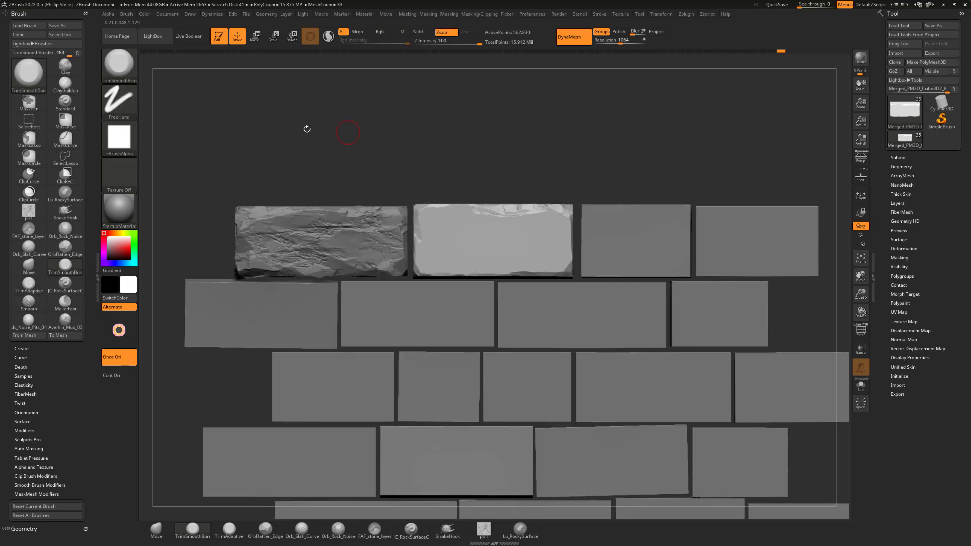
# Load a dc_Wall_Damage brush from the Damage folder of the LightBox brush library
pyautogui.click(158, 43)
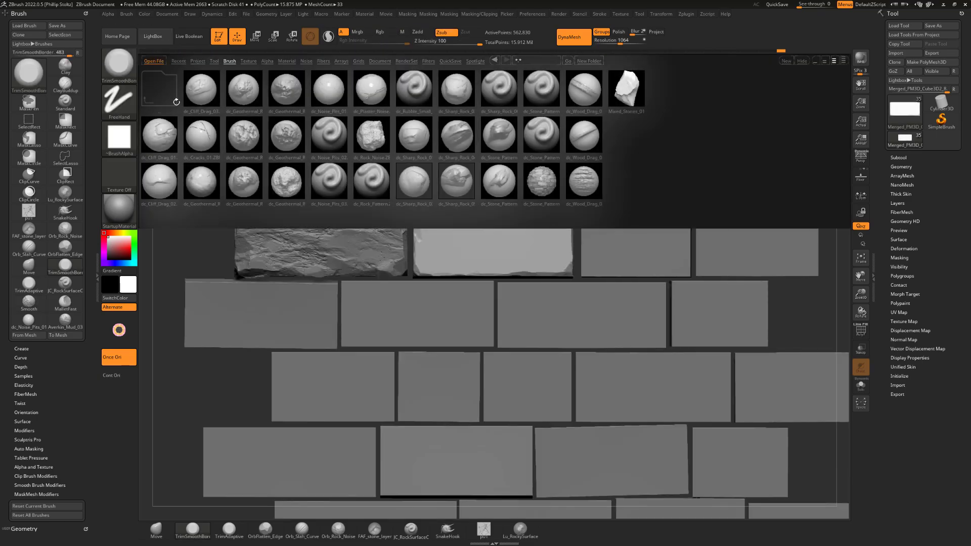
pyautogui.click(159, 93)
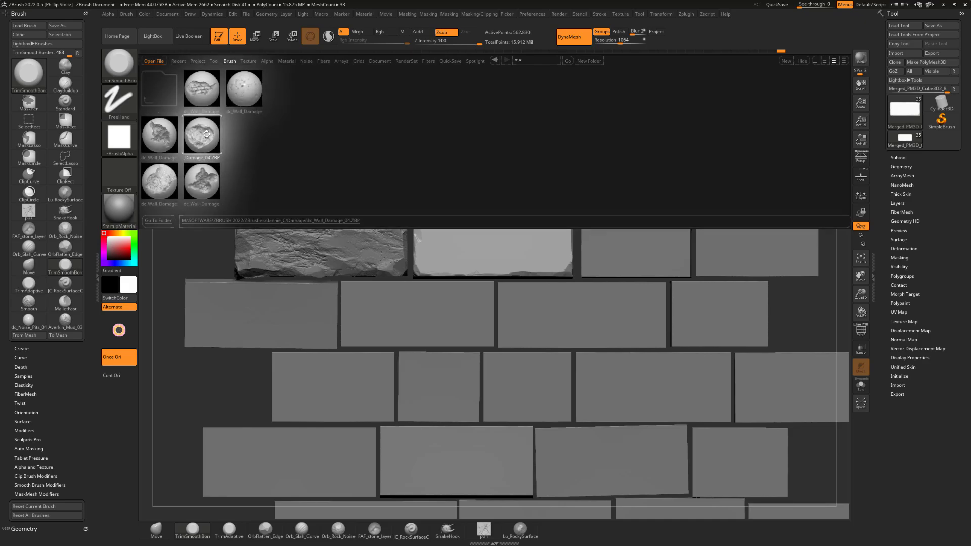
pyautogui.doubleClick(161, 142)
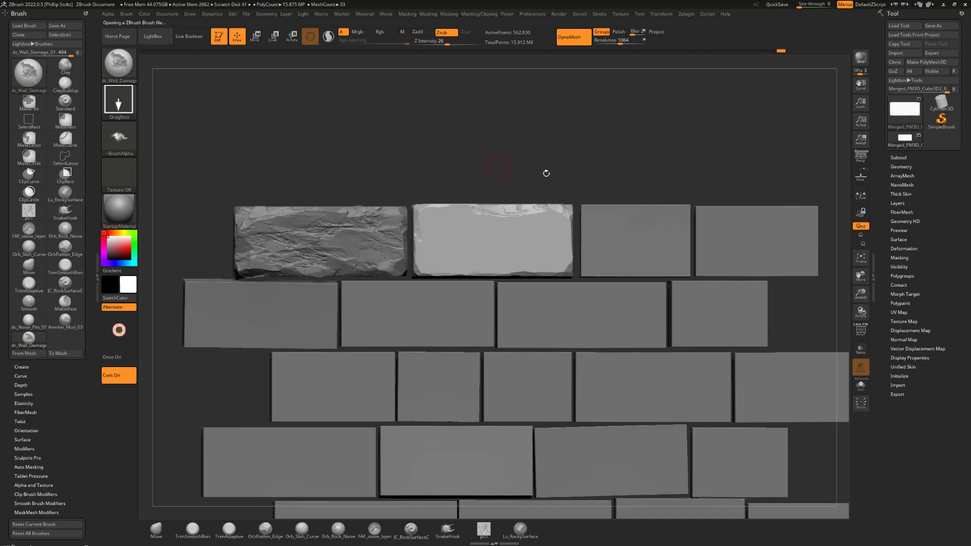
# Try stamping wall damage on the second brick's top edge at Z Intensity 26 and at 14, undoing each stamp
pyautogui.moveTo(546, 173); pyautogui.dragTo(499, 275)
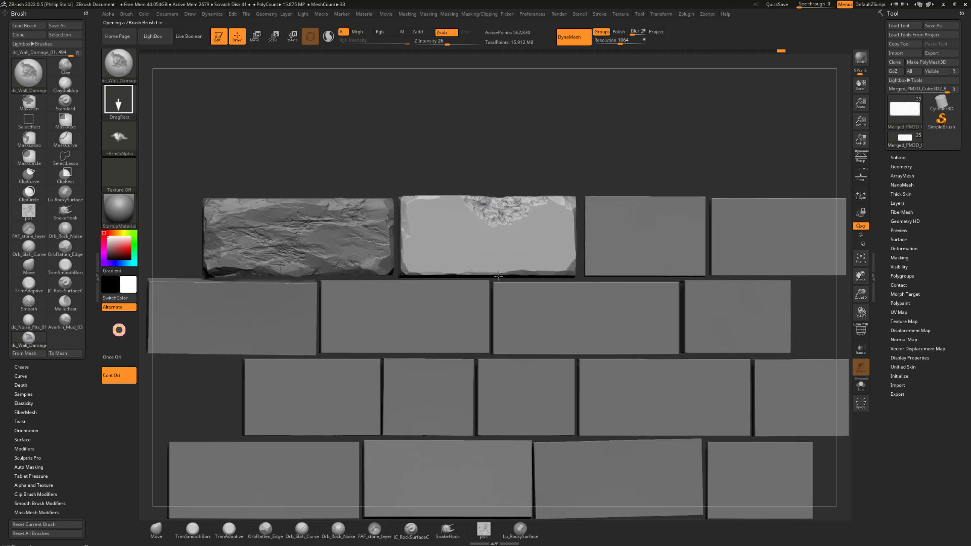
pyautogui.moveTo(540, 162)
pyautogui.mouseDown()
pyautogui.moveTo(527, 161)
pyautogui.moveTo(560, 159)
pyautogui.moveTo(549, 148)
pyautogui.mouseUp()
pyautogui.hotkey('ctrl', 'z')
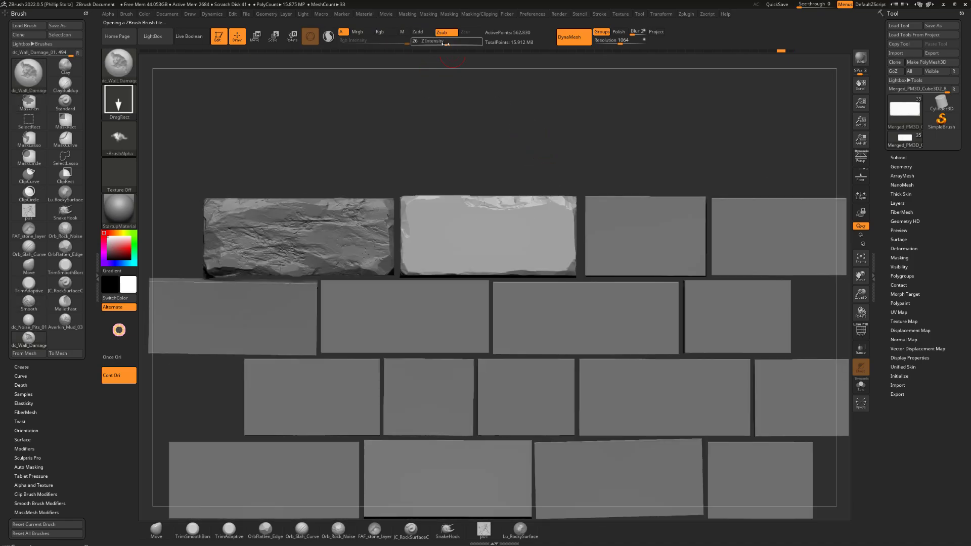
pyautogui.moveTo(446, 44); pyautogui.dragTo(439, 44)
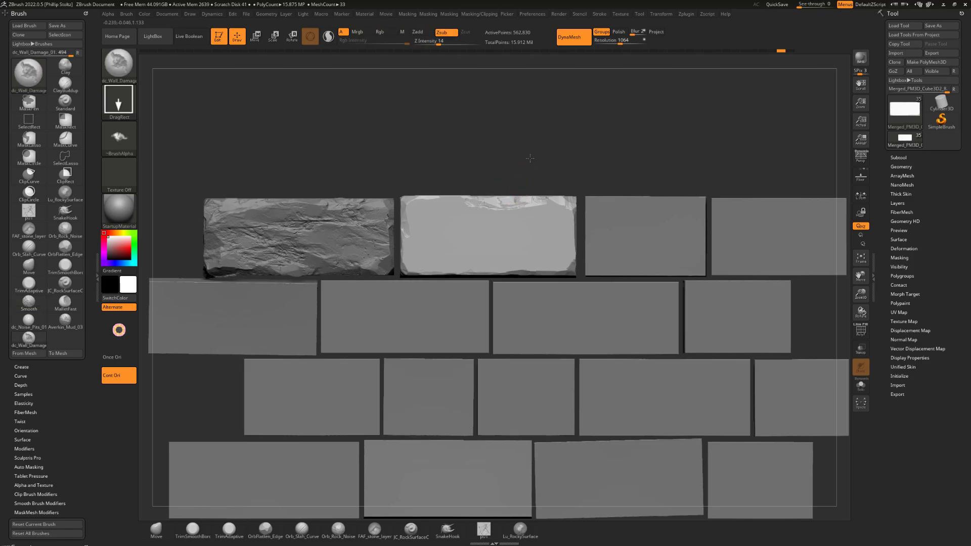
pyautogui.moveTo(529, 158); pyautogui.dragTo(528, 165)
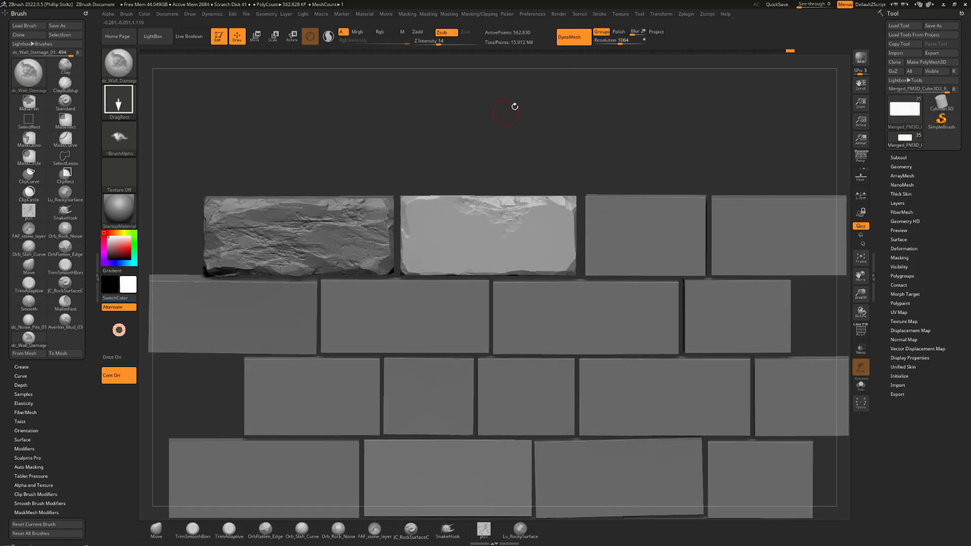
pyautogui.moveTo(511, 106); pyautogui.dragTo(485, 87)
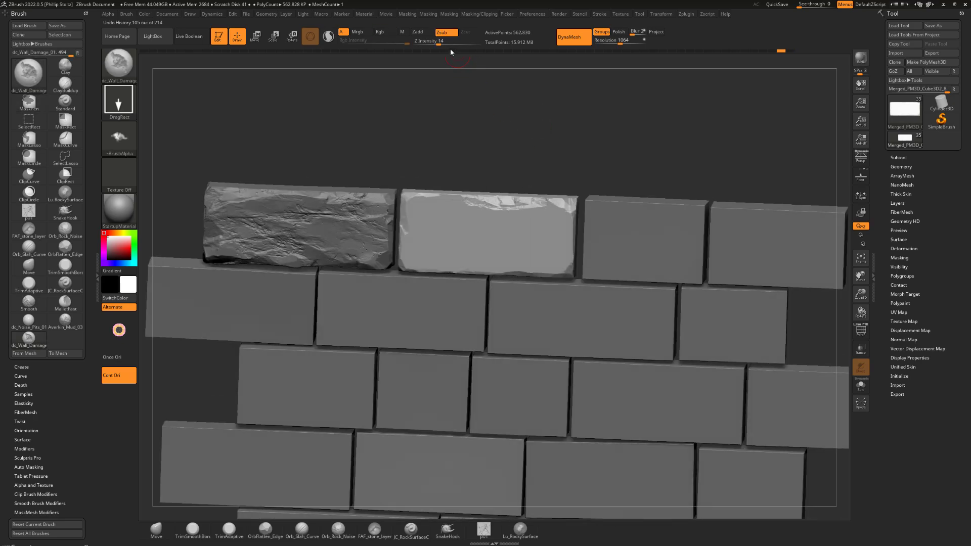
# Set the wall damage brush's Z Intensity to 22 and stamp broken damage onto the second brick's top edge
pyautogui.moveTo(440, 43); pyautogui.dragTo(445, 43)
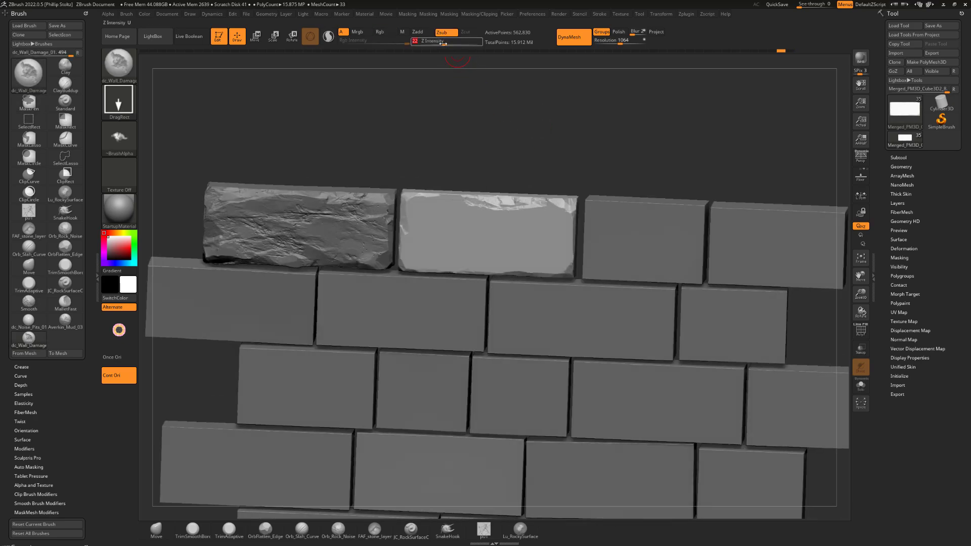
pyautogui.moveTo(511, 153)
pyautogui.keyDown('shift'); pyautogui.mouseDown()
pyautogui.moveTo(515, 174)
pyautogui.moveTo(531, 147)
pyautogui.moveTo(518, 115)
pyautogui.moveTo(560, 126)
pyautogui.moveTo(553, 135)
pyautogui.mouseUp(); pyautogui.keyUp('shift')
# Switch to the TrimSmoothBorder brush and trim the stamped damage so it blends into the second brick's face and top edge
pyautogui.press('b')
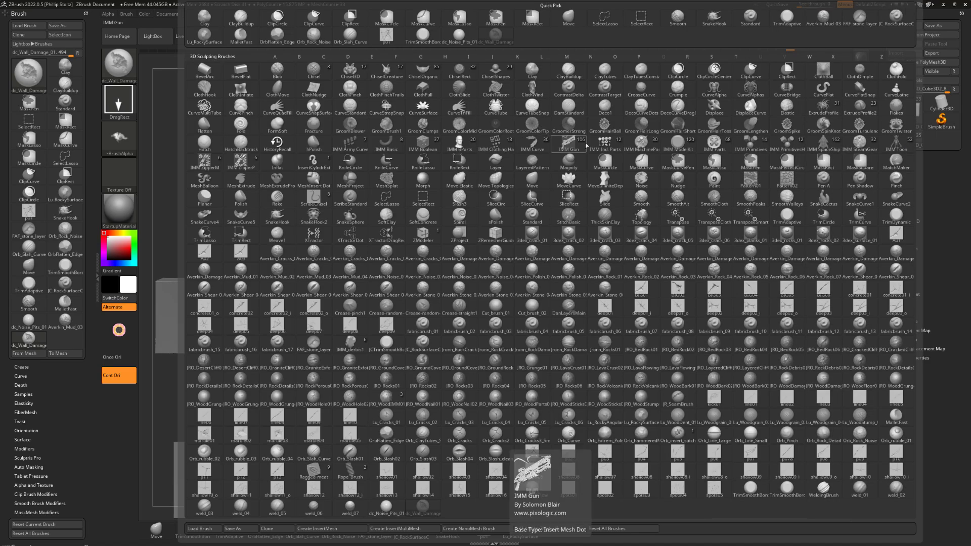
pyautogui.press('b')
pyautogui.press('t')
pyautogui.press('s')
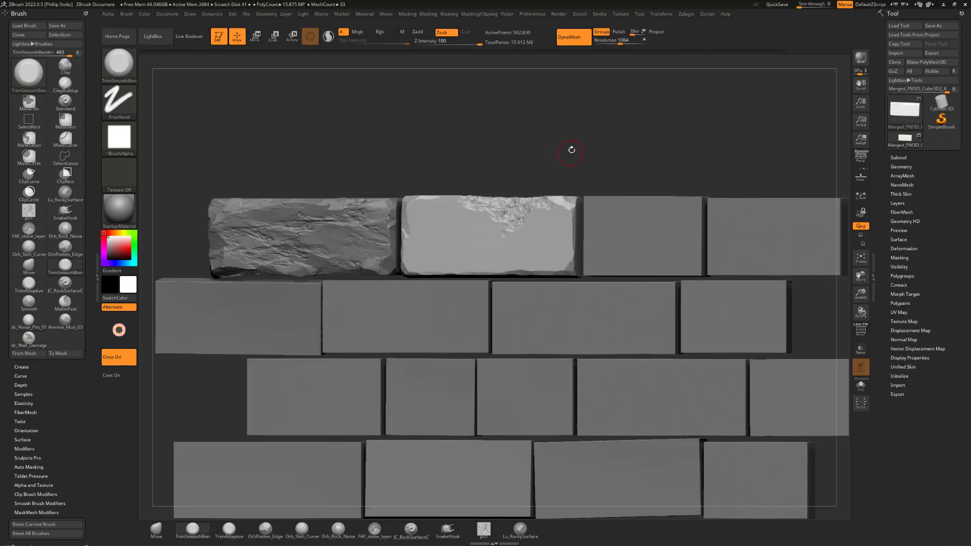
pyautogui.keyDown('alt'); pyautogui.moveTo(552, 161); pyautogui.dragTo(551, 158); pyautogui.keyUp('alt')
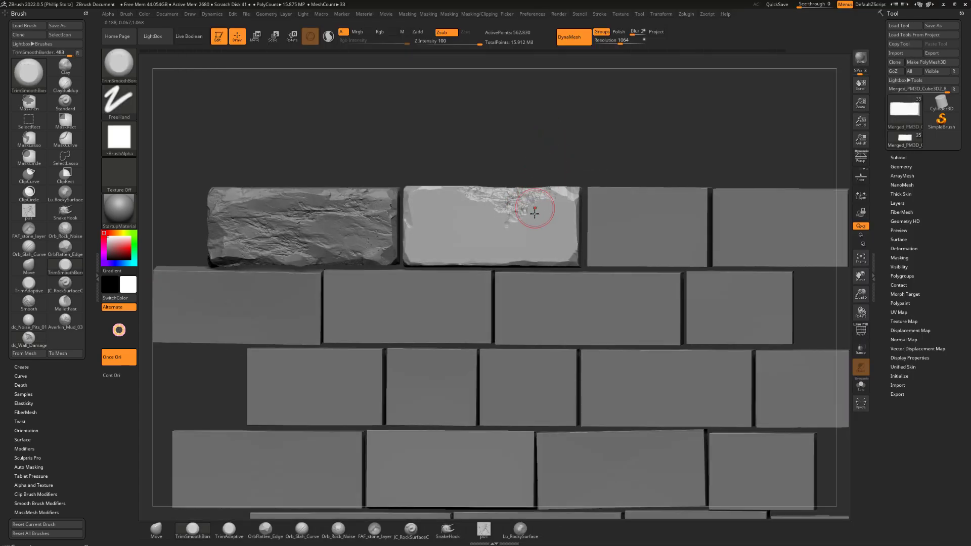
pyautogui.moveTo(538, 219)
pyautogui.mouseDown()
pyautogui.moveTo(519, 224)
pyautogui.moveTo(502, 206)
pyautogui.mouseUp()
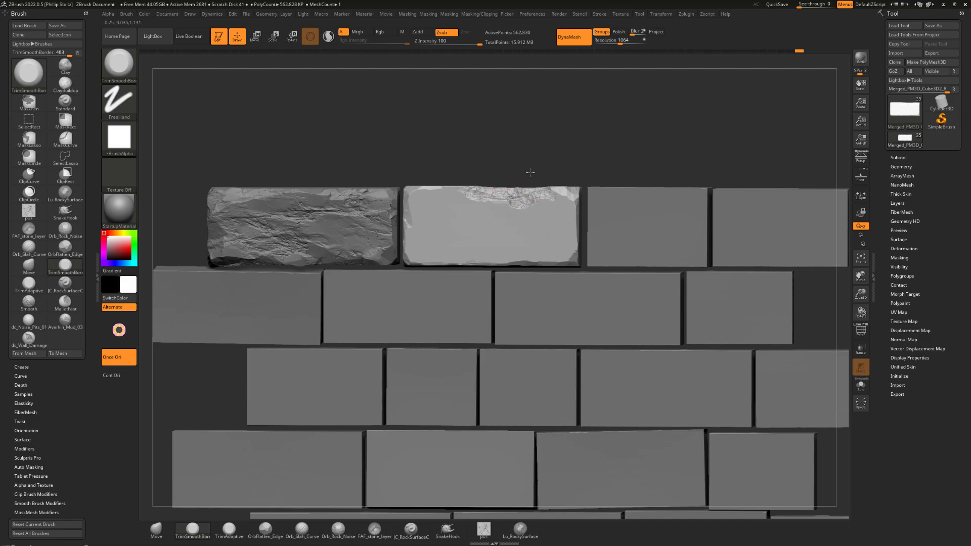
pyautogui.moveTo(538, 162); pyautogui.dragTo(471, 191)
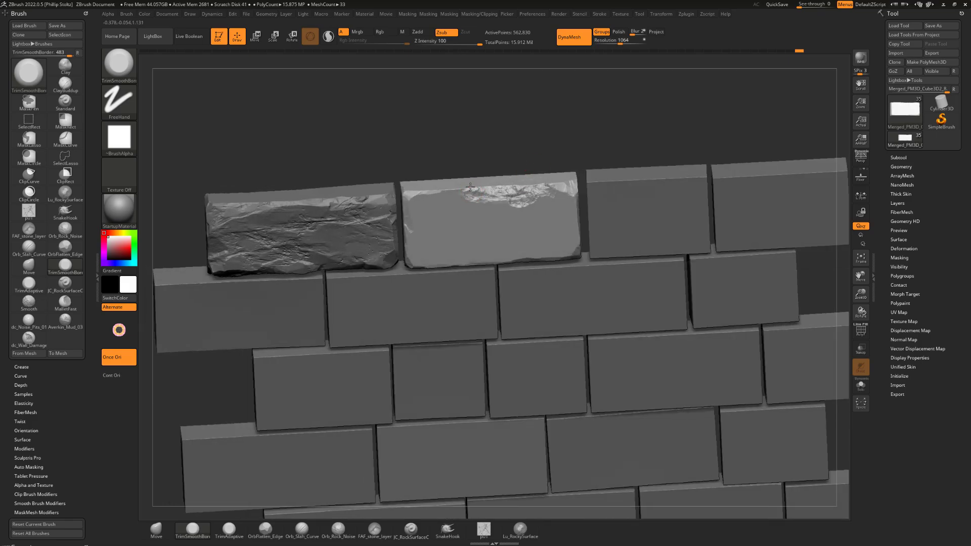
pyautogui.moveTo(521, 152)
pyautogui.mouseDown()
pyautogui.moveTo(544, 125)
pyautogui.moveTo(552, 157)
pyautogui.moveTo(518, 200)
pyautogui.mouseUp()
# Switch to the OrbFlatten_Edge brush and flatten the second brick's damaged top edge and upper-right corner
pyautogui.press('b')
pyautogui.press('o')
pyautogui.press('f')
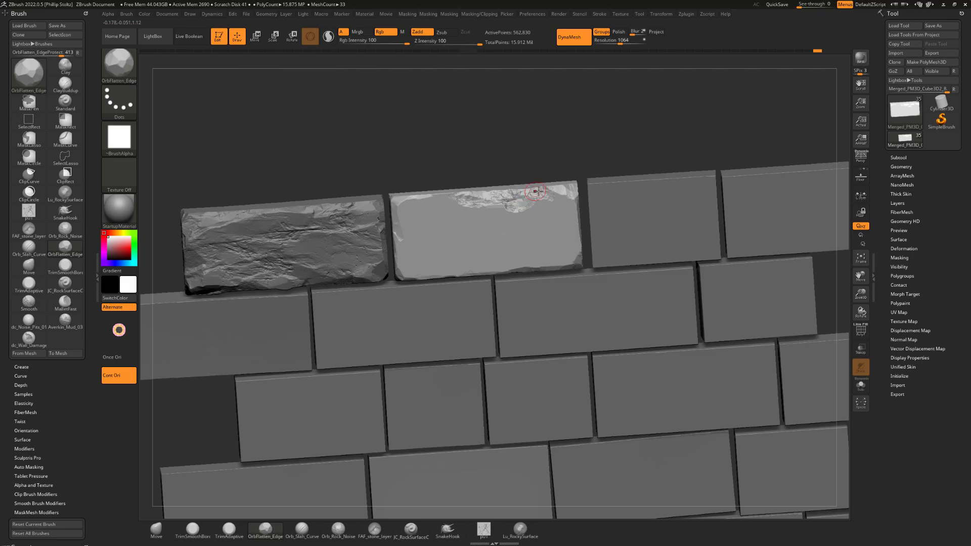
pyautogui.moveTo(516, 152)
pyautogui.mouseDown()
pyautogui.moveTo(492, 196)
pyautogui.moveTo(527, 197)
pyautogui.mouseUp()
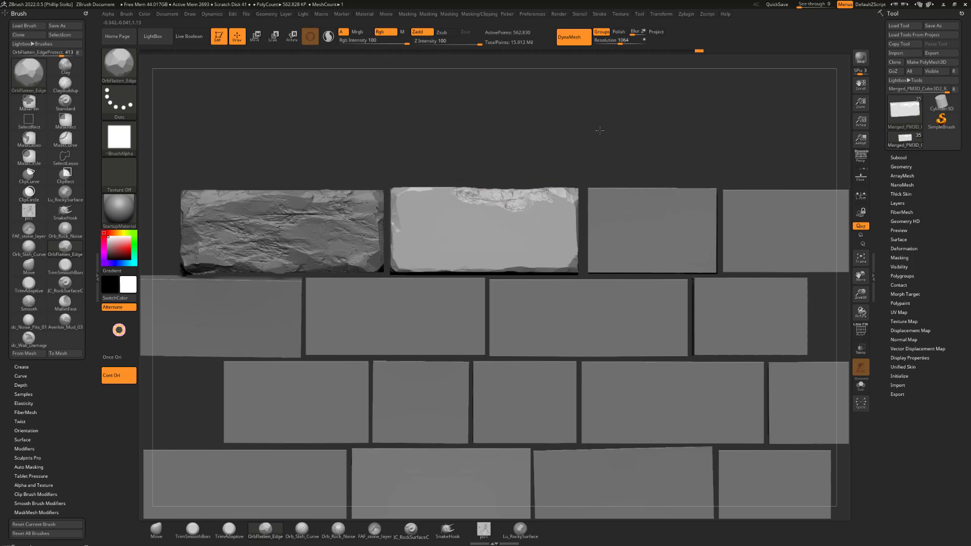
pyautogui.moveTo(600, 131); pyautogui.dragTo(567, 197)
pyautogui.moveTo(584, 153); pyautogui.dragTo(569, 199)
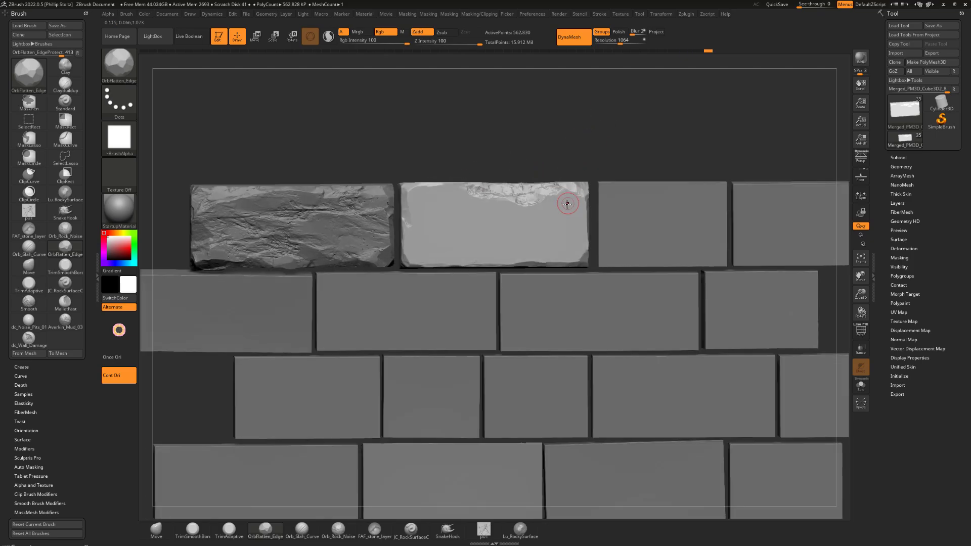
# Flatten the second brick's left edge with the OrbFlatten_Edge brush, keeping that brick as the active subtool
pyautogui.moveTo(581, 141); pyautogui.dragTo(440, 201)
pyautogui.moveTo(486, 164); pyautogui.dragTo(561, 127)
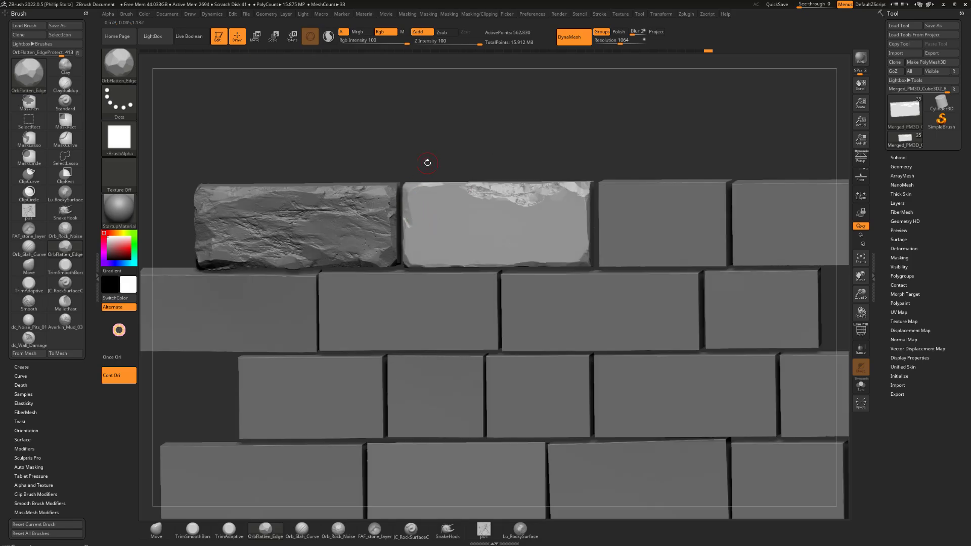
pyautogui.moveTo(427, 162); pyautogui.dragTo(404, 172)
pyautogui.keyDown('alt'); pyautogui.click(370, 201); pyautogui.keyUp('alt')
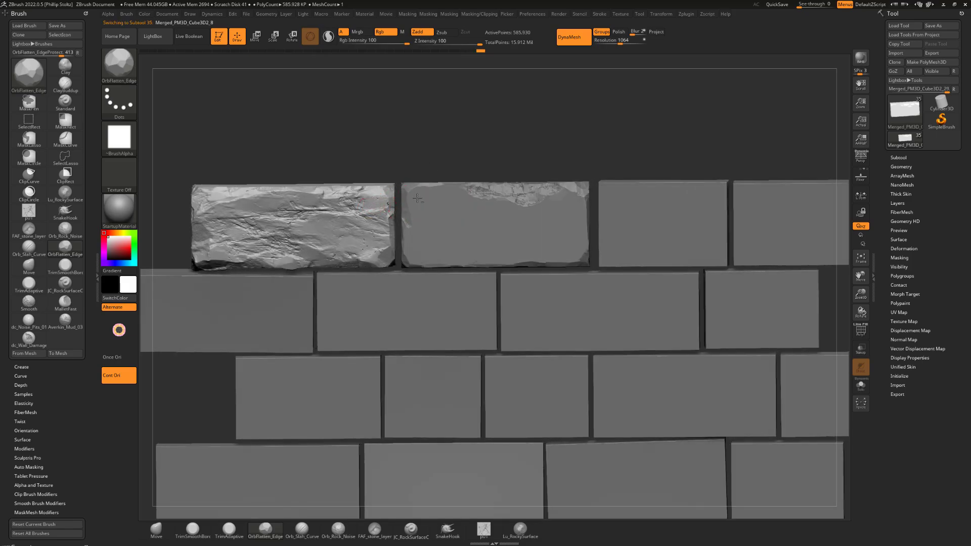
pyautogui.moveTo(423, 177); pyautogui.dragTo(412, 230)
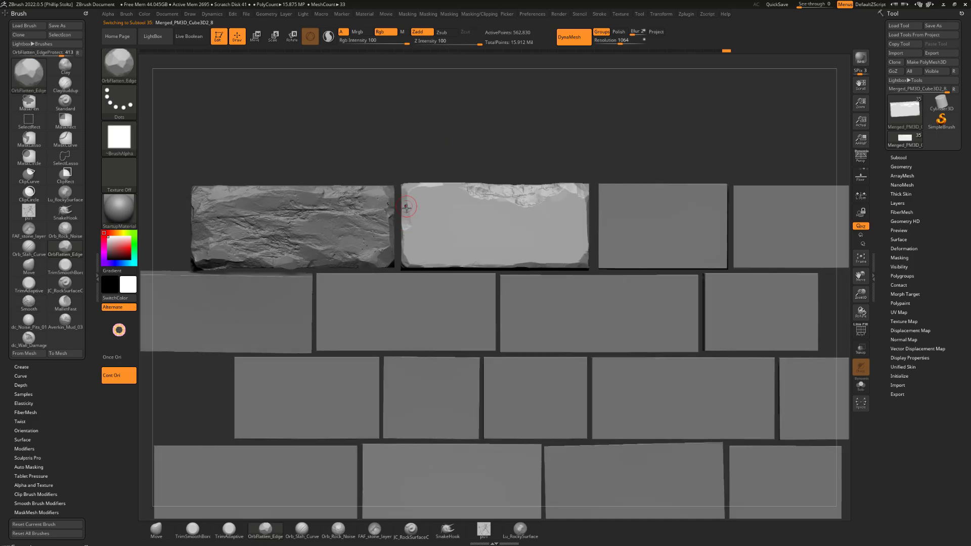
# Flatten the second brick's top front edge and left edge with the OrbFlatten_Edge brush to add chipped facets
pyautogui.moveTo(428, 178)
pyautogui.mouseDown()
pyautogui.moveTo(544, 113)
pyautogui.moveTo(474, 131)
pyautogui.moveTo(492, 190)
pyautogui.moveTo(540, 185)
pyautogui.moveTo(522, 186)
pyautogui.mouseUp()
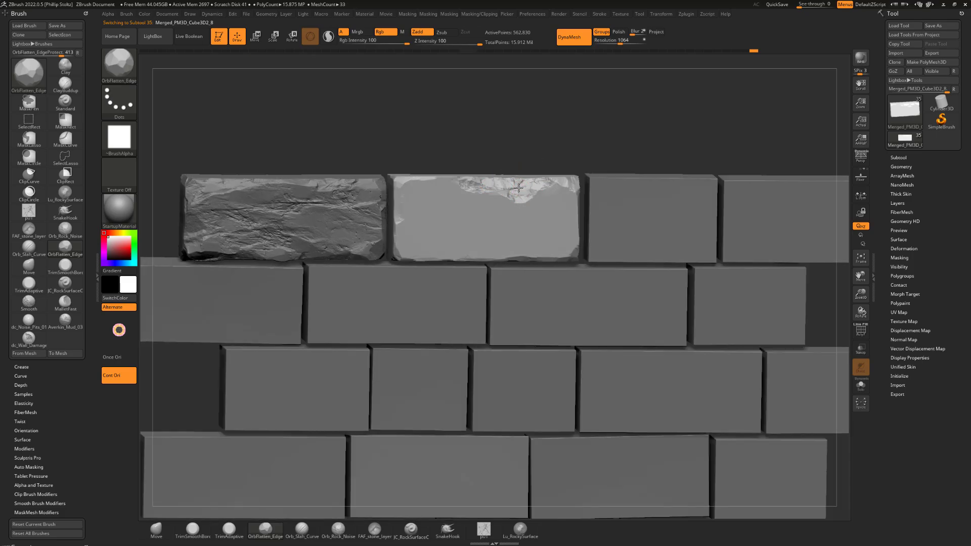
pyautogui.moveTo(537, 150); pyautogui.dragTo(526, 184)
pyautogui.moveTo(534, 130); pyautogui.dragTo(458, 176)
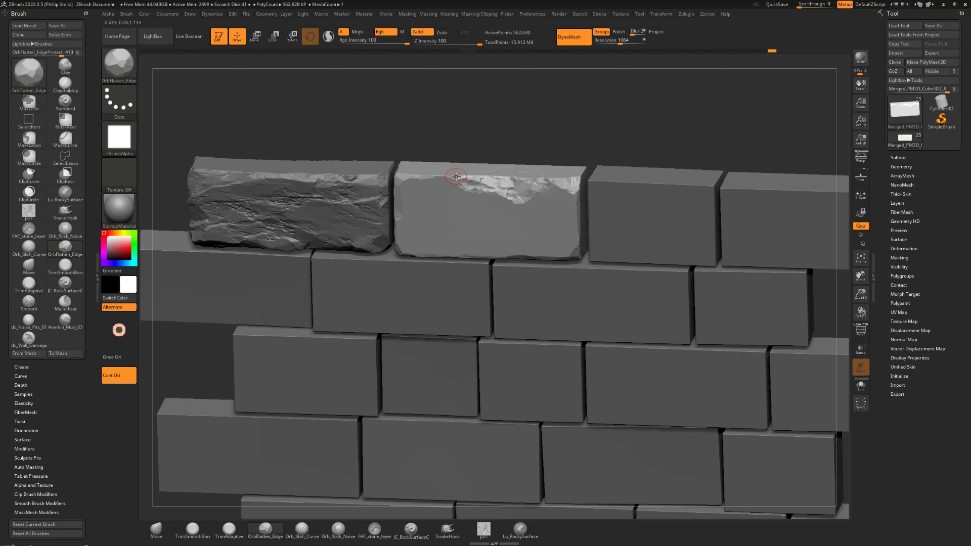
pyautogui.moveTo(433, 176)
pyautogui.keyDown('shift'); pyautogui.mouseDown()
pyautogui.moveTo(481, 147)
pyautogui.moveTo(401, 230)
pyautogui.moveTo(403, 241)
pyautogui.moveTo(401, 234)
pyautogui.mouseUp(); pyautogui.keyUp('shift')
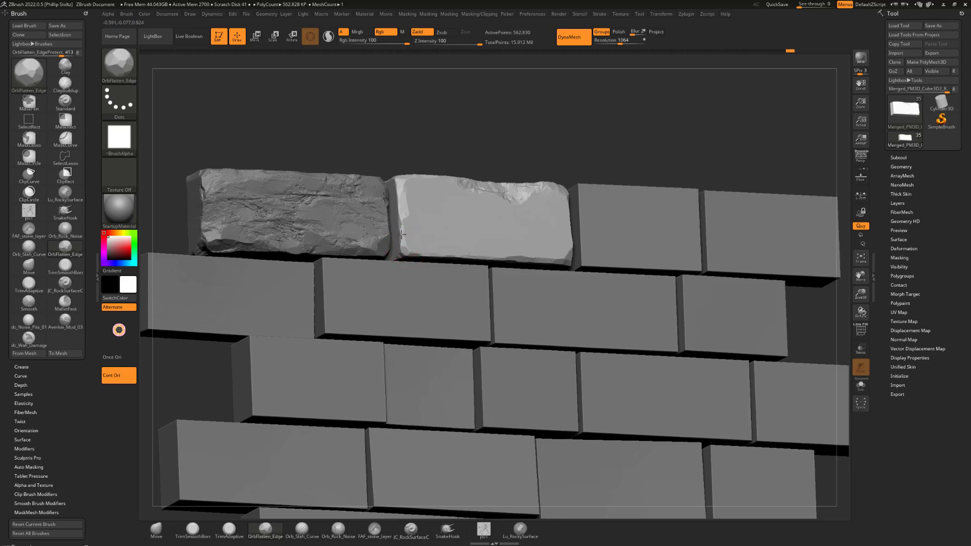
# Flatten the second brick's bottom edge and right-hand edge with the OrbFlatten_Edge brush
pyautogui.keyDown('shift'); pyautogui.moveTo(422, 218); pyautogui.dragTo(499, 206, button='right'); pyautogui.keyUp('shift')
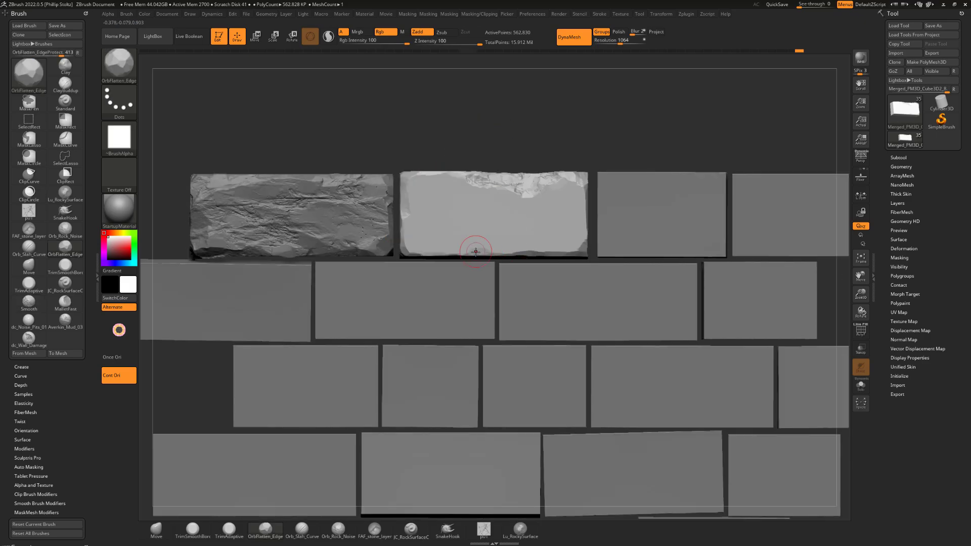
pyautogui.moveTo(476, 252); pyautogui.dragTo(462, 254)
pyautogui.moveTo(559, 137); pyautogui.dragTo(536, 197)
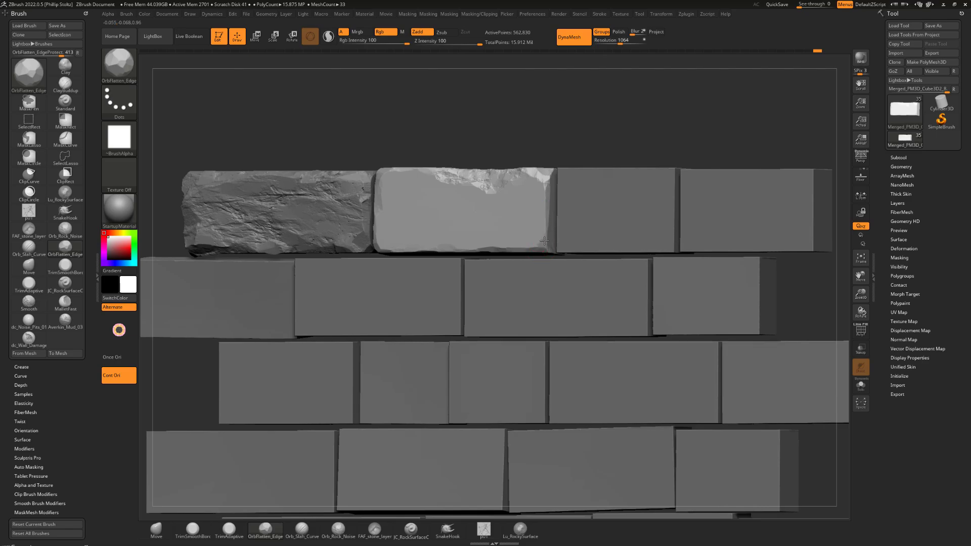
pyautogui.moveTo(564, 149); pyautogui.dragTo(562, 194)
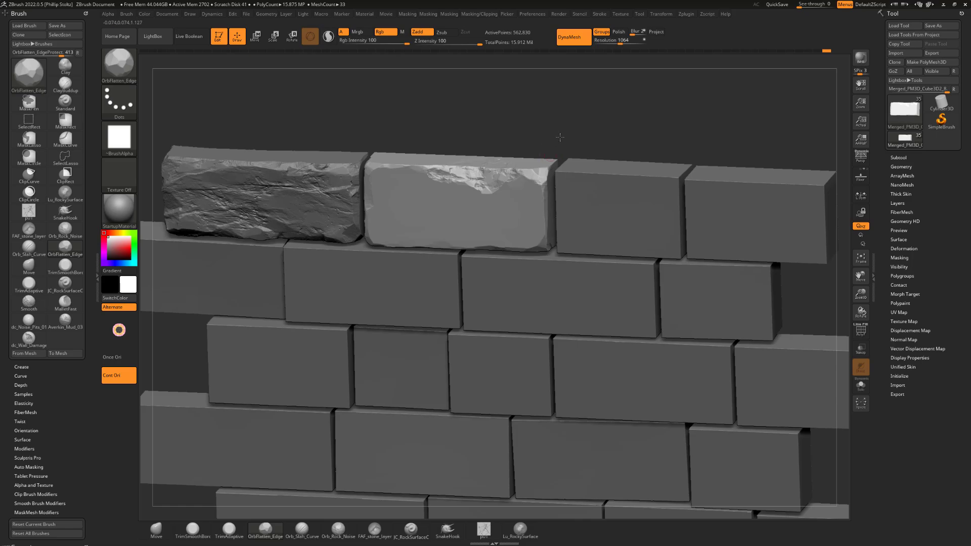
pyautogui.moveTo(560, 138)
pyautogui.mouseDown()
pyautogui.moveTo(520, 171)
pyautogui.moveTo(511, 147)
pyautogui.moveTo(462, 151)
pyautogui.moveTo(465, 136)
pyautogui.moveTo(520, 124)
pyautogui.moveTo(511, 157)
pyautogui.mouseUp()
# Switch to the TrimSmoothBorder brush and trim the second brick's bottom edge
pyautogui.press('b')
pyautogui.press('t')
pyautogui.press('s')
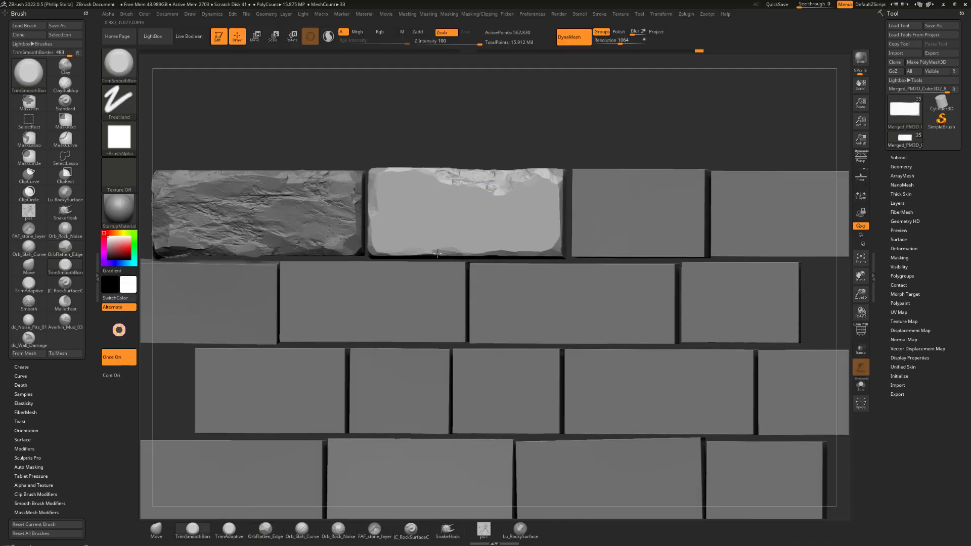
pyautogui.moveTo(405, 255); pyautogui.dragTo(458, 255)
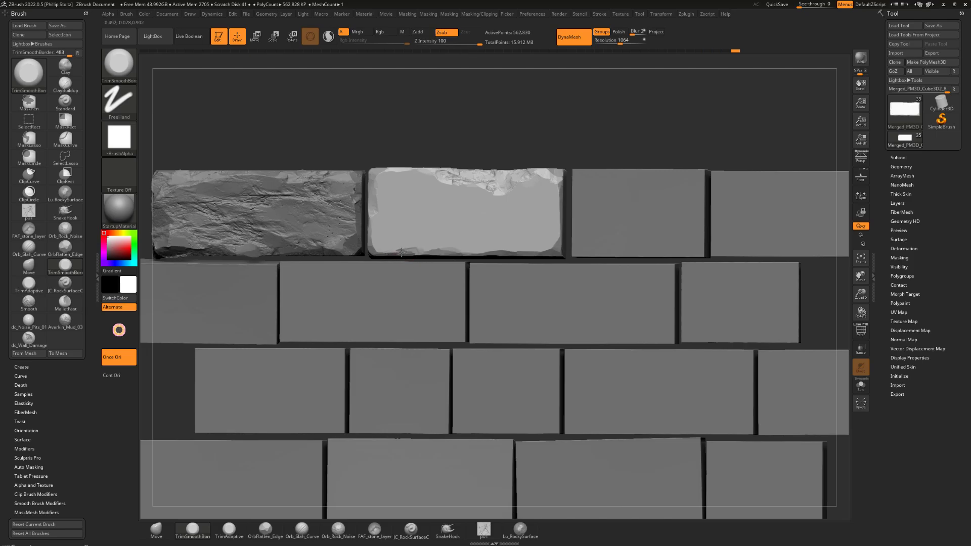
pyautogui.keyDown('alt'); pyautogui.moveTo(494, 136); pyautogui.dragTo(444, 164); pyautogui.keyUp('alt')
pyautogui.keyDown('alt'); pyautogui.moveTo(503, 152); pyautogui.dragTo(537, 120); pyautogui.keyUp('alt')
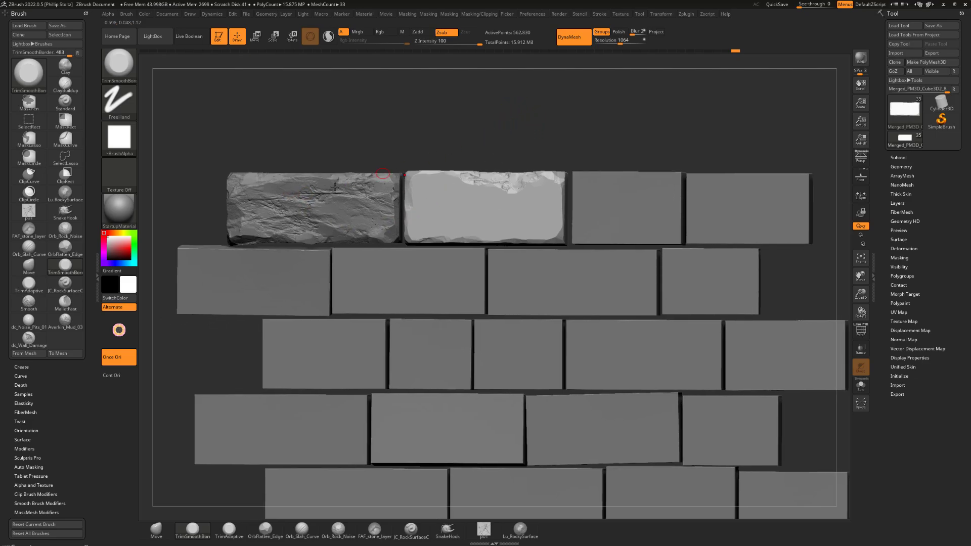
pyautogui.keyDown('alt'); pyautogui.moveTo(495, 113); pyautogui.dragTo(511, 108); pyautogui.keyUp('alt')
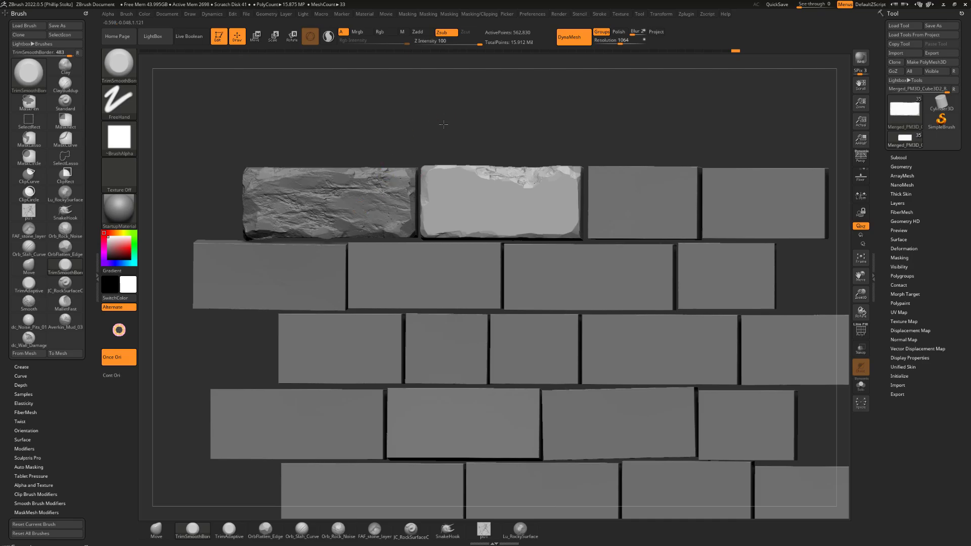
# Select the Averkin_Mud_03 brush, set its Z Intensity to 13, and stamp uneven relief across the second brick's whole face
pyautogui.click(65, 319)
pyautogui.keyDown('alt'); pyautogui.moveTo(557, 116); pyautogui.dragTo(541, 111); pyautogui.keyUp('alt')
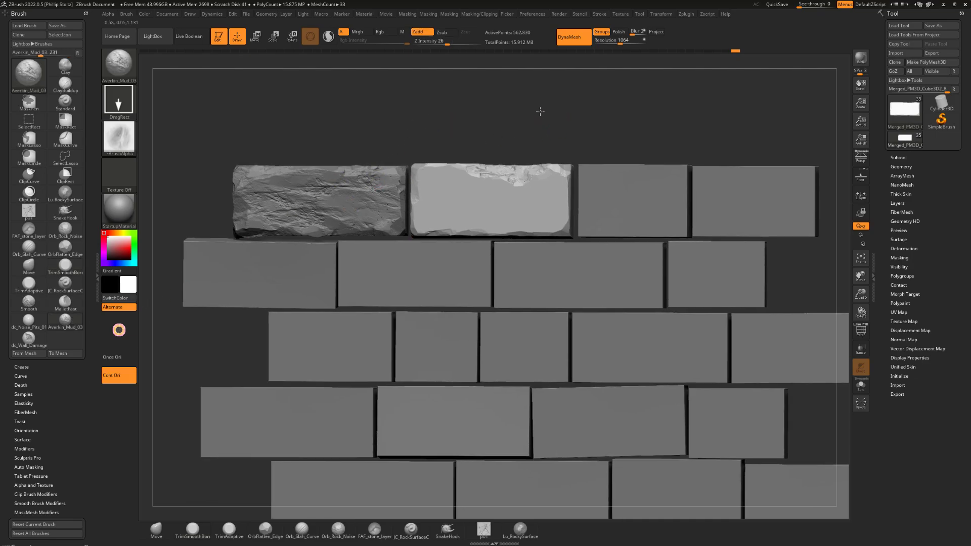
pyautogui.moveTo(481, 202); pyautogui.dragTo(418, 195)
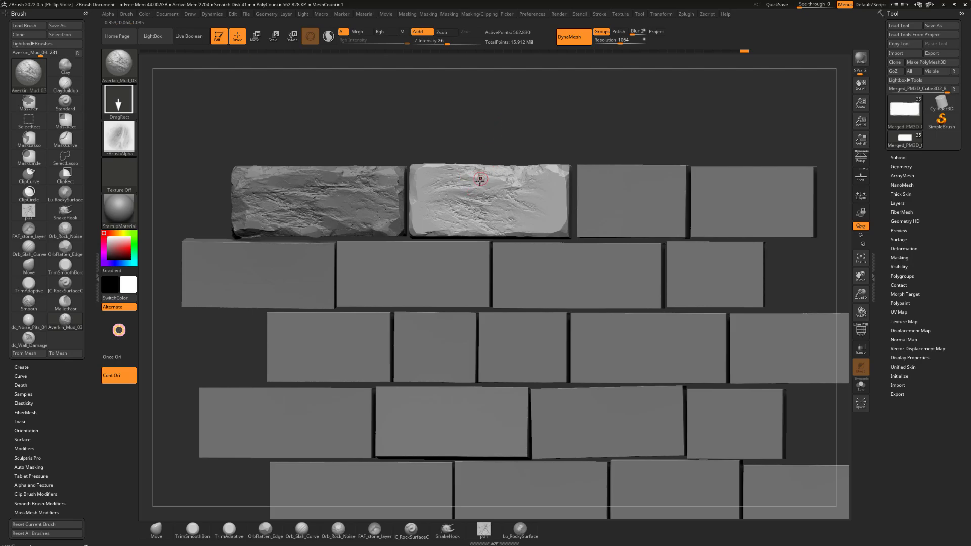
pyautogui.hotkey('ctrl', 'z')
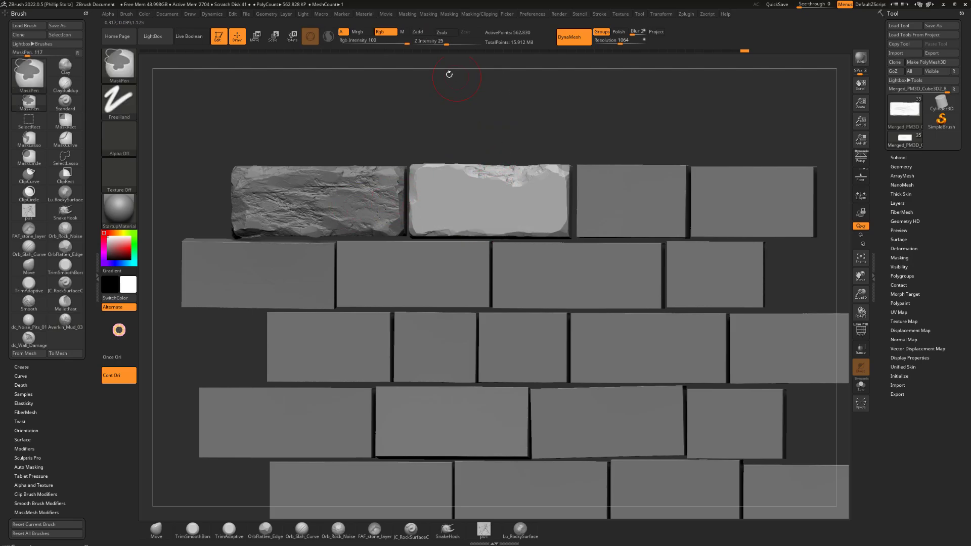
pyautogui.keyDown('alt'); pyautogui.moveTo(483, 119); pyautogui.dragTo(473, 117); pyautogui.keyUp('alt')
pyautogui.moveTo(446, 45); pyautogui.dragTo(436, 42)
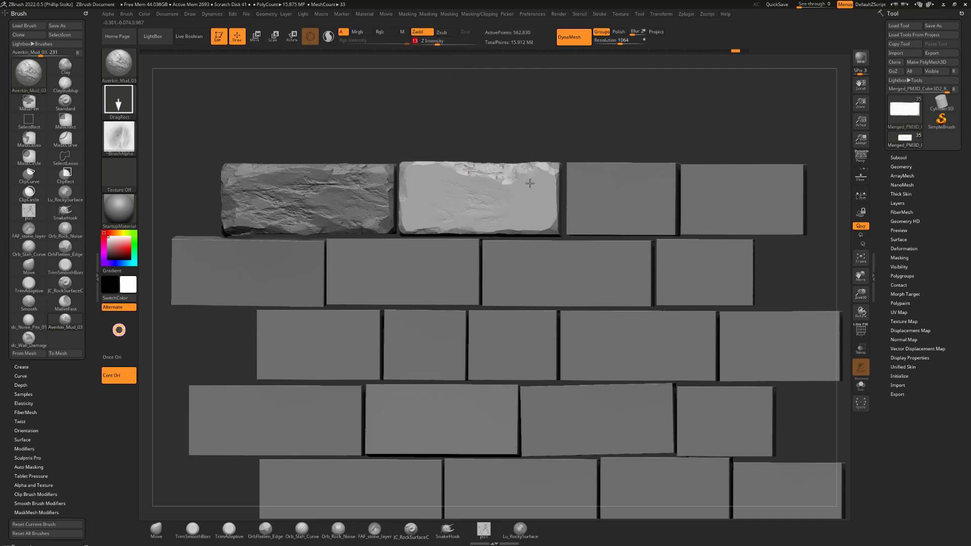
pyautogui.moveTo(529, 183); pyautogui.dragTo(537, 187)
pyautogui.moveTo(423, 196)
pyautogui.mouseDown()
pyautogui.moveTo(387, 161)
pyautogui.moveTo(415, 180)
pyautogui.moveTo(415, 168)
pyautogui.mouseUp()
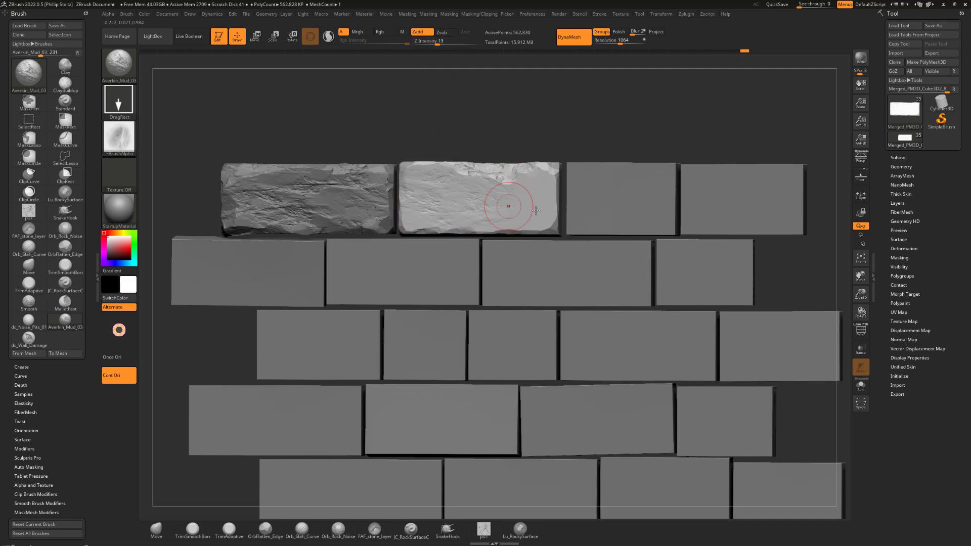
pyautogui.moveTo(537, 211)
pyautogui.mouseDown()
pyautogui.moveTo(320, 320)
pyautogui.moveTo(319, 306)
pyautogui.mouseUp()
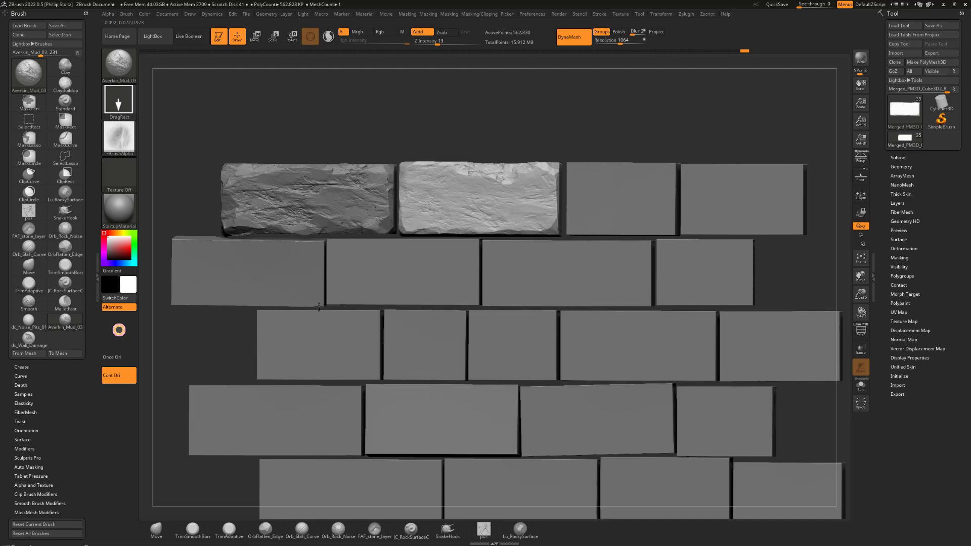
# Switch to the Averkin_Rock_06 brush for the second brick's rock detail
pyautogui.moveTo(550, 148); pyautogui.dragTo(558, 118)
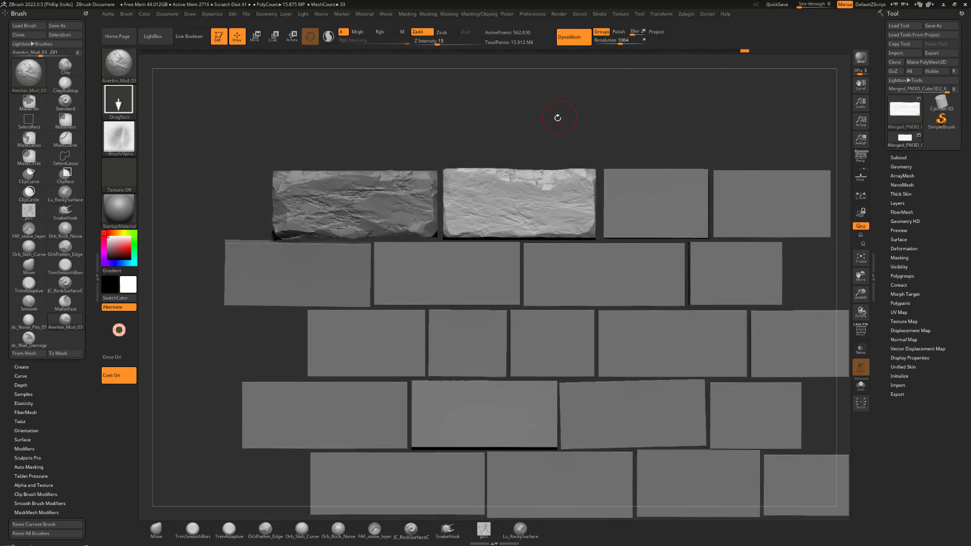
pyautogui.press('b')
pyautogui.press('a')
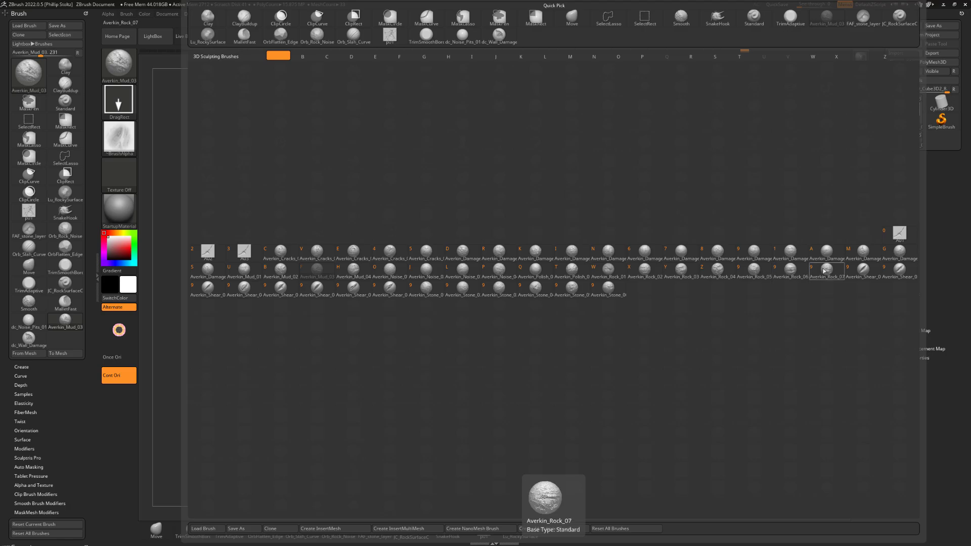
pyautogui.click(795, 274)
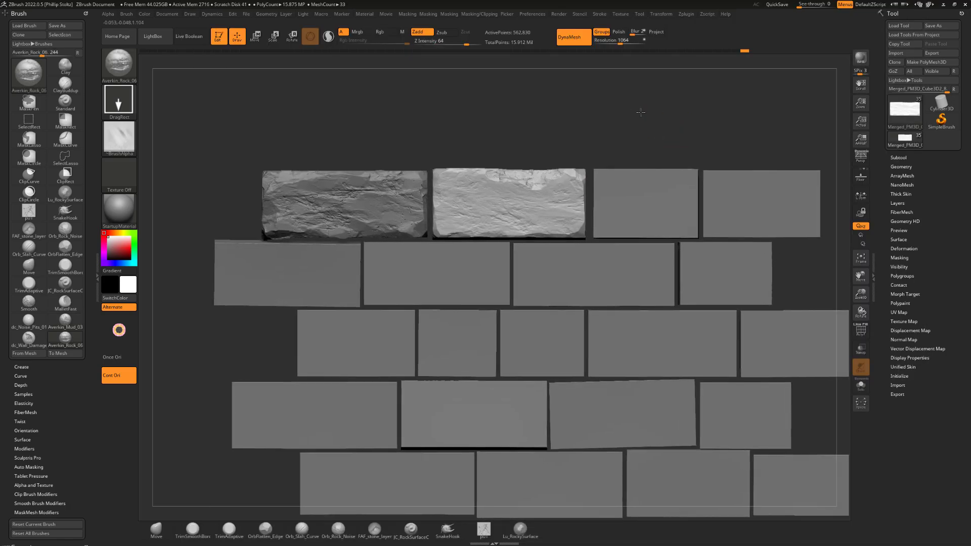
pyautogui.keyDown('alt'); pyautogui.moveTo(641, 113); pyautogui.dragTo(632, 123); pyautogui.keyUp('alt')
pyautogui.moveTo(509, 198); pyautogui.dragTo(597, 218)
pyautogui.keyDown('alt'); pyautogui.moveTo(578, 118); pyautogui.dragTo(532, 114); pyautogui.keyUp('alt')
pyautogui.hotkey('ctrl', 'z')
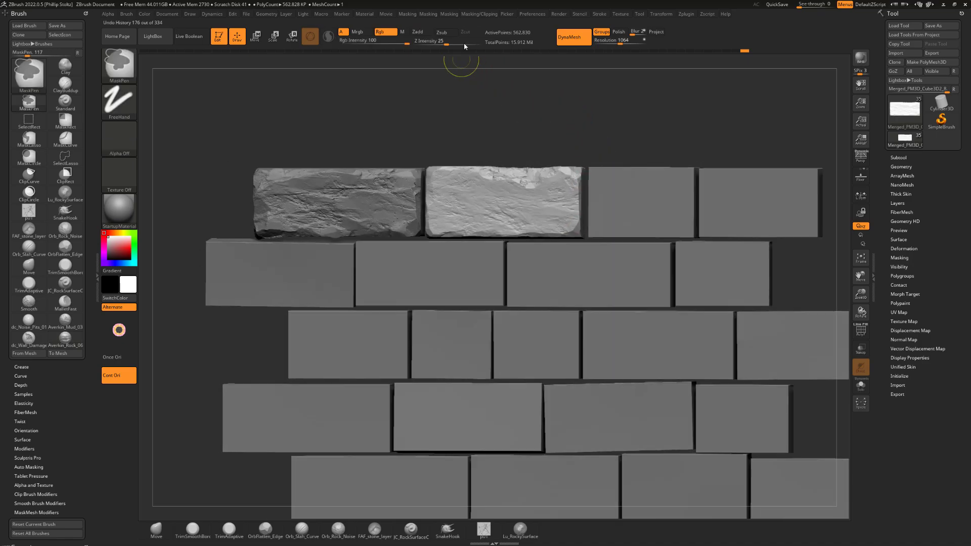
# Set the Averkin_Rock_06 brush's Z Intensity to 34 and stamp layered rock bands across the second brick's face
pyautogui.click(457, 42)
pyautogui.moveTo(453, 43); pyautogui.dragTo(452, 43)
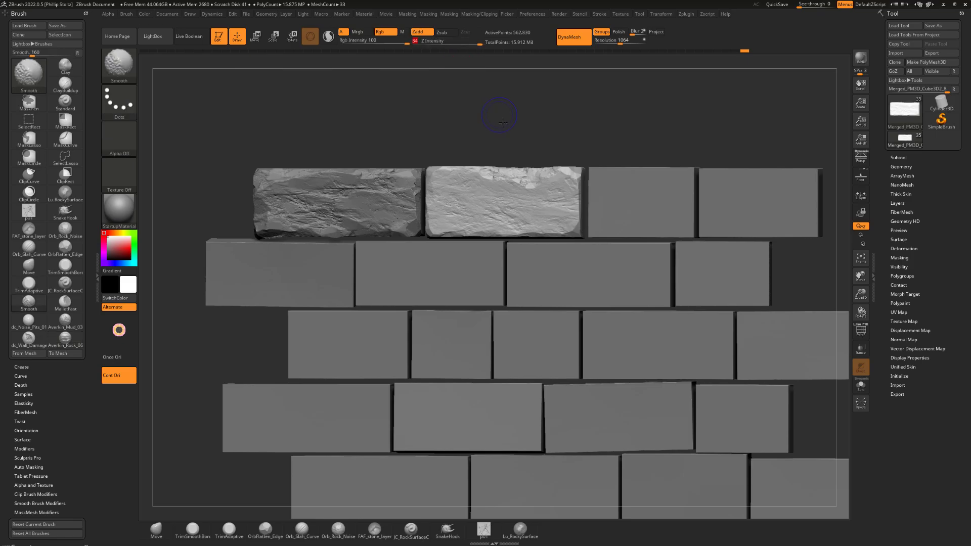
pyautogui.keyDown('shift'); pyautogui.moveTo(497, 113); pyautogui.dragTo(502, 118); pyautogui.keyUp('shift')
pyautogui.moveTo(479, 198)
pyautogui.mouseDown()
pyautogui.moveTo(535, 223)
pyautogui.moveTo(557, 253)
pyautogui.mouseUp()
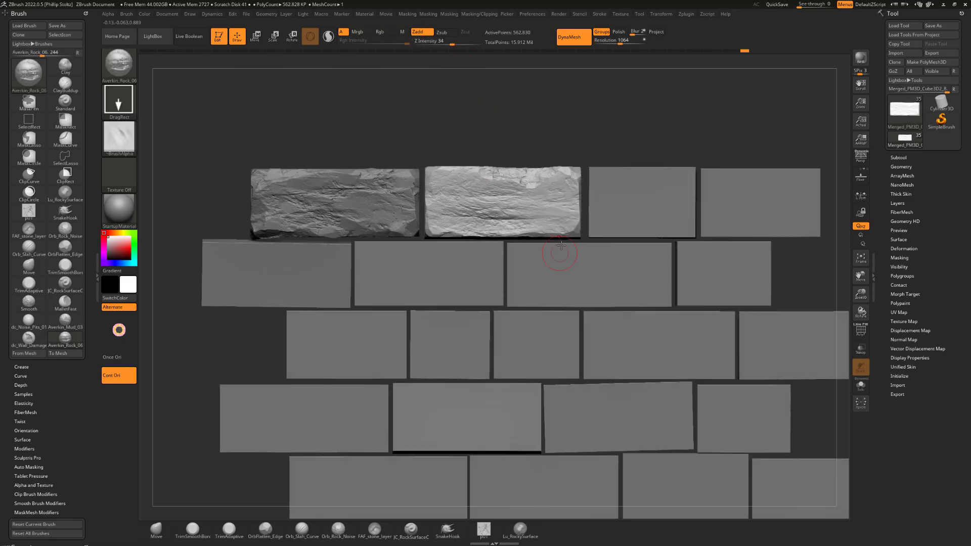
pyautogui.moveTo(583, 134)
pyautogui.mouseDown()
pyautogui.moveTo(573, 132)
pyautogui.moveTo(585, 133)
pyautogui.mouseUp()
pyautogui.press('b')
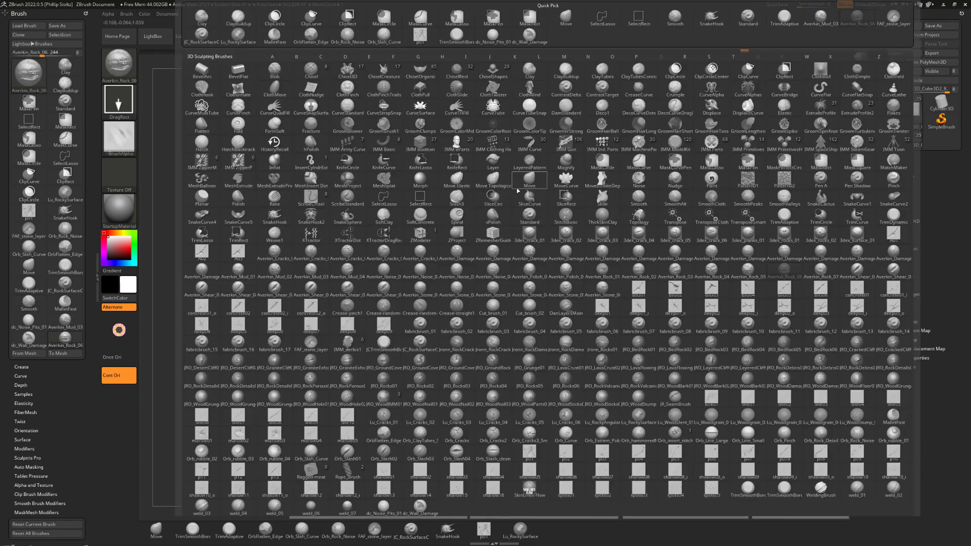
pyautogui.press('t')
pyautogui.press('s')
pyautogui.keyDown('alt'); pyautogui.moveTo(494, 133); pyautogui.dragTo(499, 130); pyautogui.keyUp('alt')
# Switch to the OrbFlatten_Edge brush and flatten the raised rock bands across the second brick's face
pyautogui.press('b')
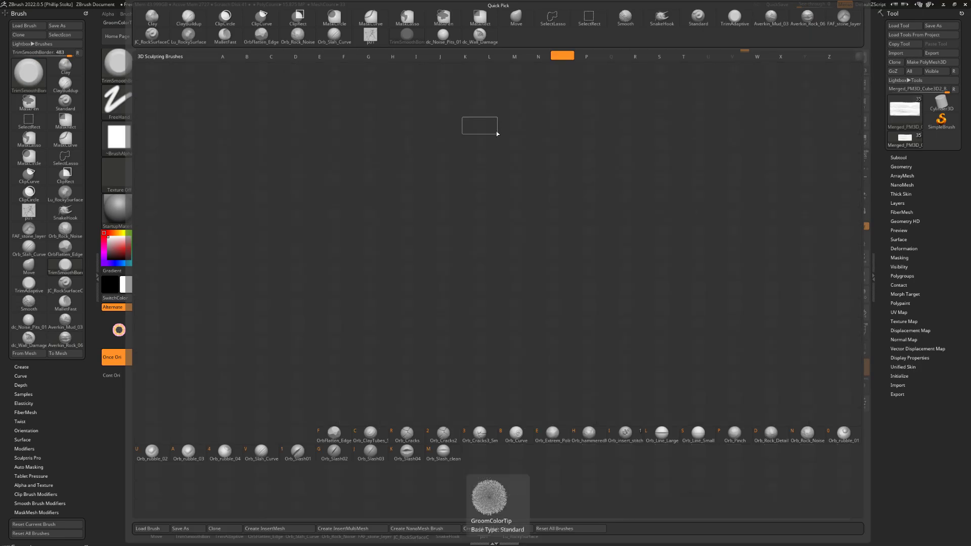
pyautogui.press('o')
pyautogui.press('f')
pyautogui.moveTo(470, 181); pyautogui.dragTo(434, 191)
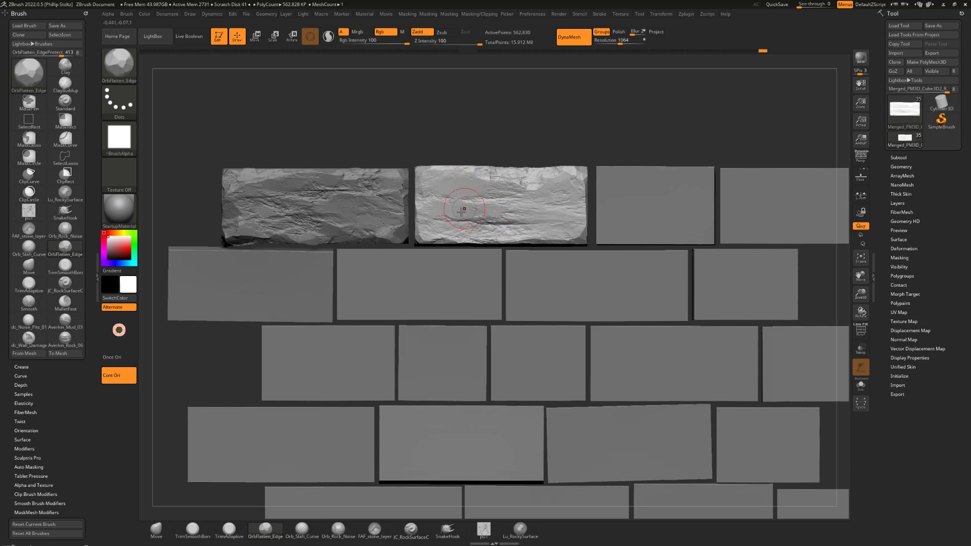
pyautogui.moveTo(543, 212)
pyautogui.mouseDown()
pyautogui.moveTo(456, 221)
pyautogui.moveTo(472, 216)
pyautogui.moveTo(455, 236)
pyautogui.mouseUp()
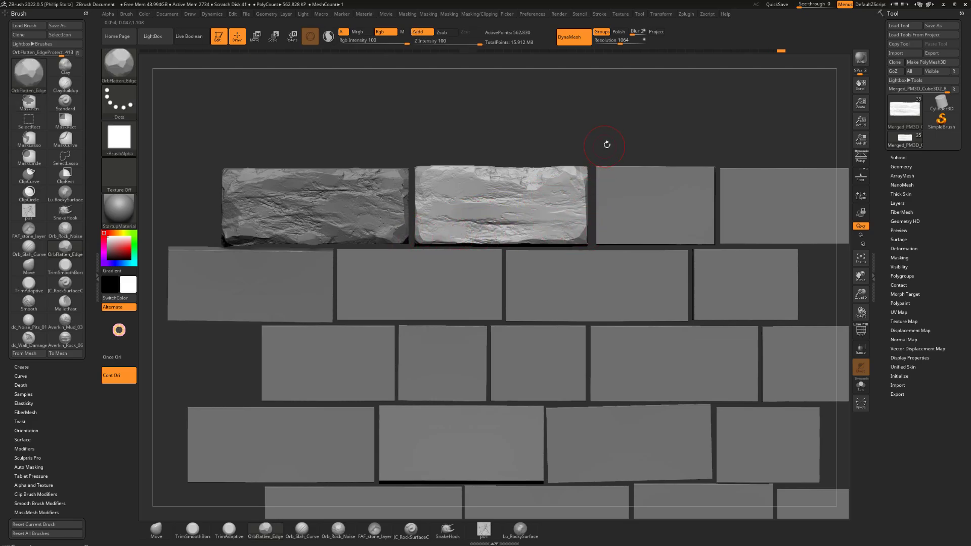
# Flatten more facets on the second brick's upper face, right side and corners, adjusting the brush size
pyautogui.moveTo(607, 145); pyautogui.dragTo(556, 193)
pyautogui.moveTo(573, 157)
pyautogui.keyDown('alt'); pyautogui.mouseDown()
pyautogui.moveTo(568, 177)
pyautogui.moveTo(519, 197)
pyautogui.moveTo(540, 194)
pyautogui.mouseUp(); pyautogui.keyUp('alt')
pyautogui.press('s')
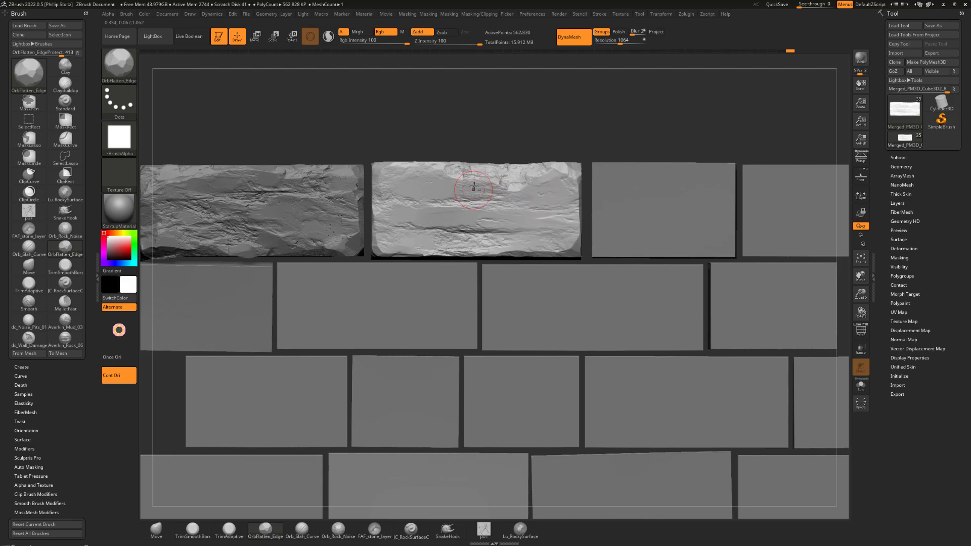
pyautogui.keyDown('alt'); pyautogui.moveTo(511, 145); pyautogui.dragTo(522, 141); pyautogui.keyUp('alt')
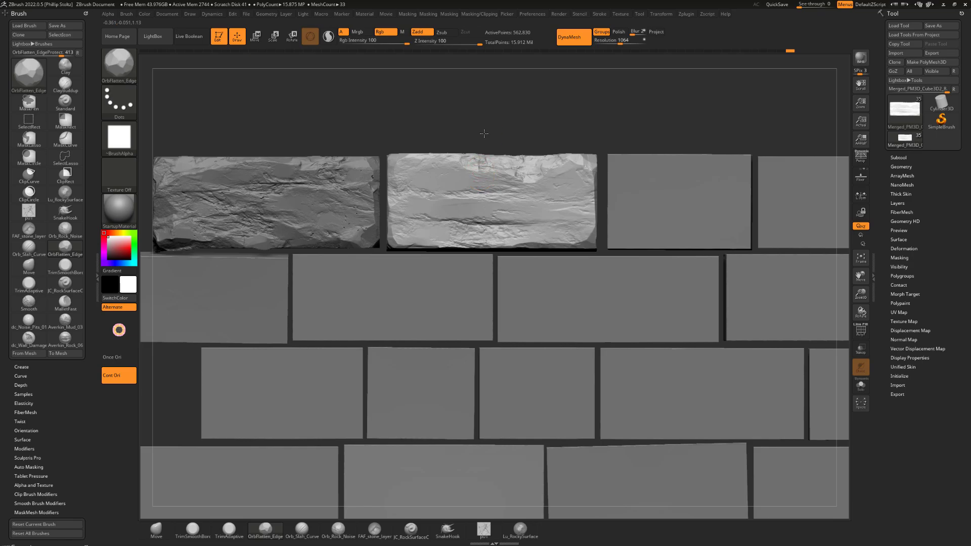
pyautogui.moveTo(484, 133)
pyautogui.mouseDown()
pyautogui.moveTo(466, 158)
pyautogui.moveTo(498, 133)
pyautogui.mouseUp()
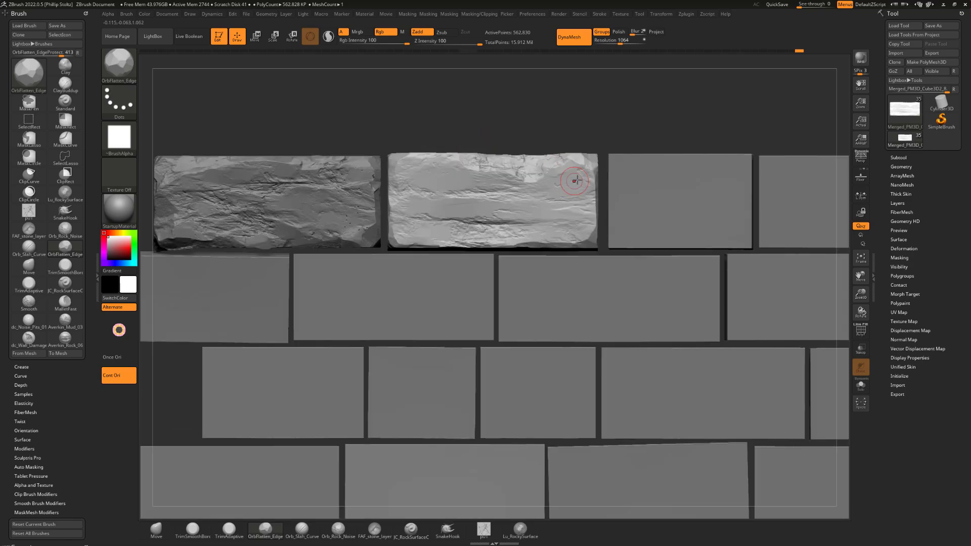
pyautogui.moveTo(577, 151)
pyautogui.mouseDown()
pyautogui.moveTo(613, 128)
pyautogui.moveTo(617, 112)
pyautogui.moveTo(607, 108)
pyautogui.moveTo(593, 135)
pyautogui.mouseUp()
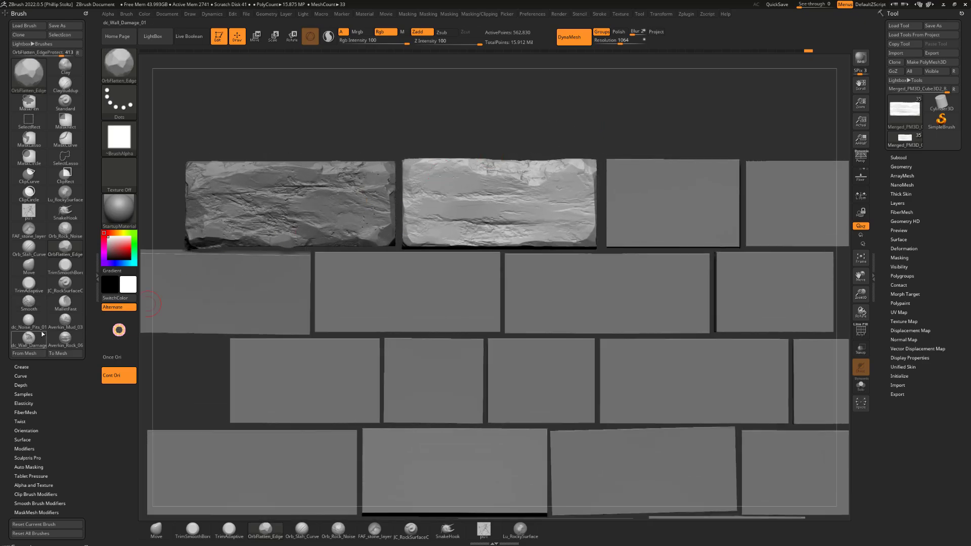
# Select the spots04 brush, adjust its Z Intensity, and stamp small pits across the second brick's face
pyautogui.click(29, 320)
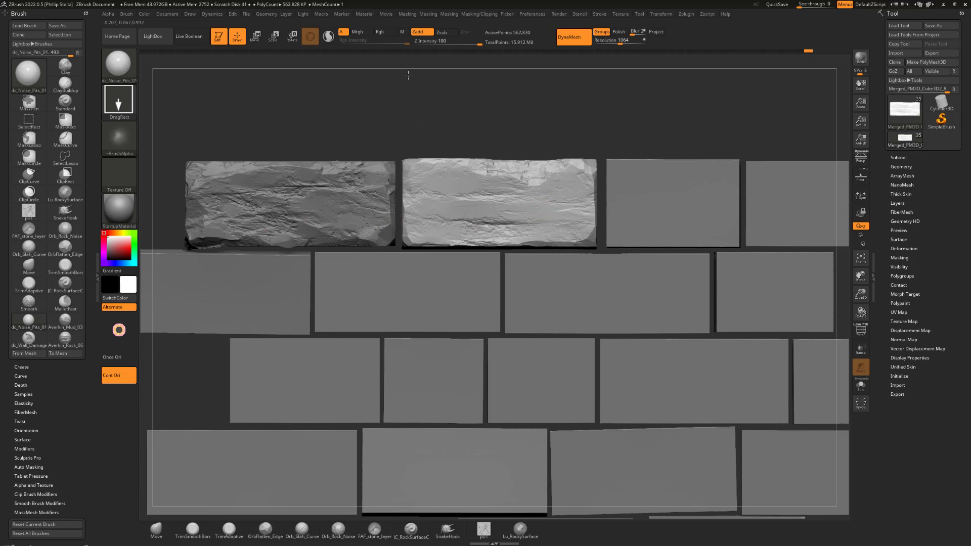
pyautogui.moveTo(507, 122); pyautogui.dragTo(557, 134)
pyautogui.press('b')
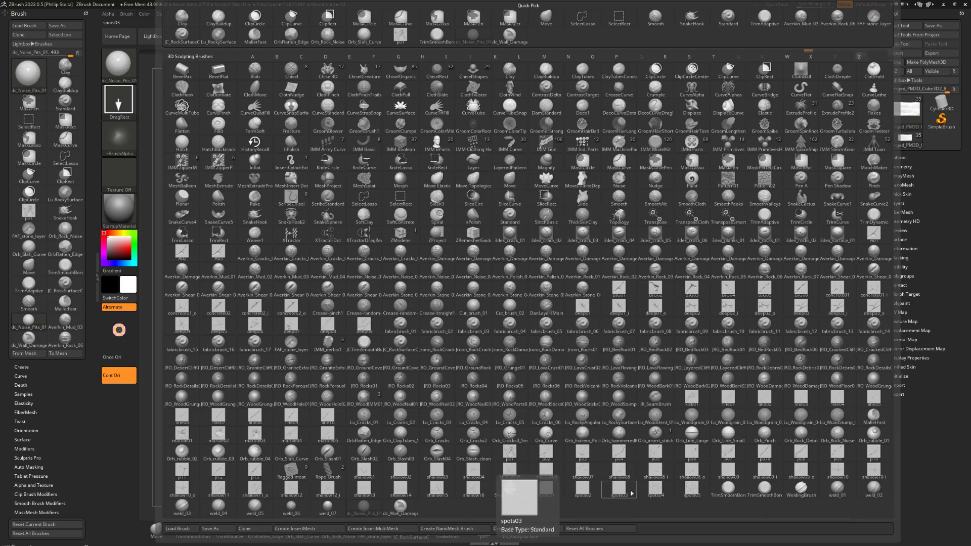
pyautogui.click(649, 490)
pyautogui.moveTo(564, 124)
pyautogui.keyDown('alt'); pyautogui.mouseDown()
pyautogui.moveTo(543, 123)
pyautogui.moveTo(554, 127)
pyautogui.mouseUp(); pyautogui.keyUp('alt')
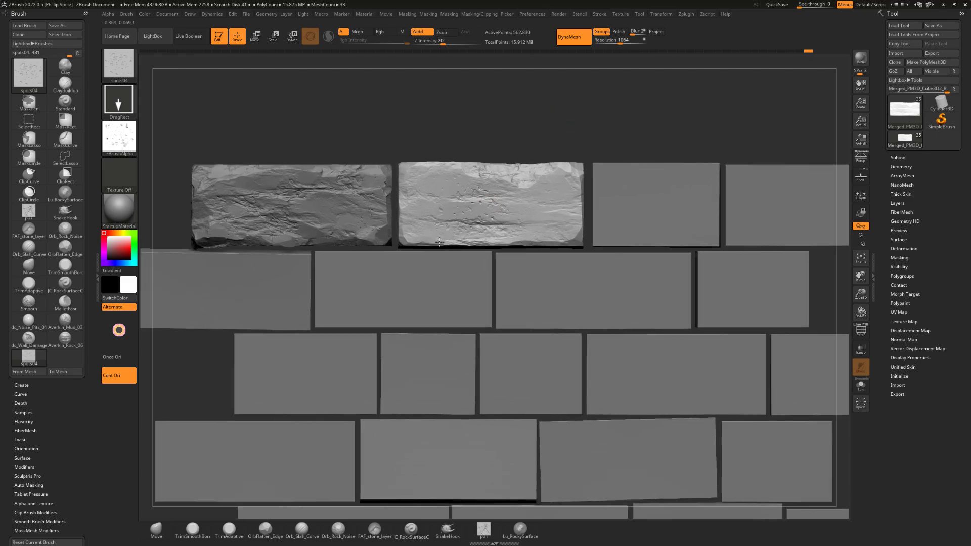
pyautogui.moveTo(439, 44)
pyautogui.mouseDown()
pyautogui.moveTo(430, 44)
pyautogui.moveTo(439, 45)
pyautogui.mouseUp()
pyautogui.moveTo(478, 239); pyautogui.dragTo(479, 241)
# Switch to the OrbFlatten_Edge brush and flatten the pitted areas across the middle and right side of the second brick's face
pyautogui.press('b')
pyautogui.press('t')
pyautogui.press('s')
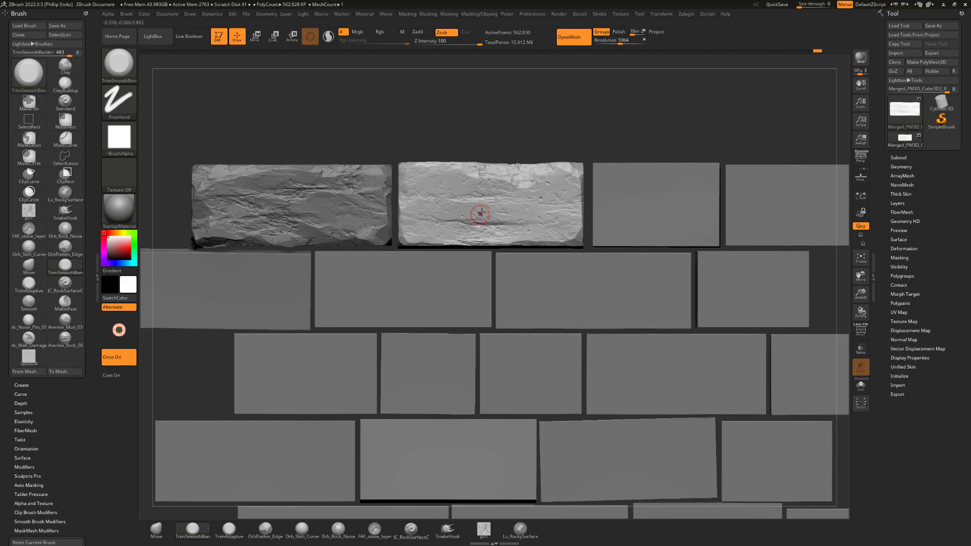
pyautogui.press('b')
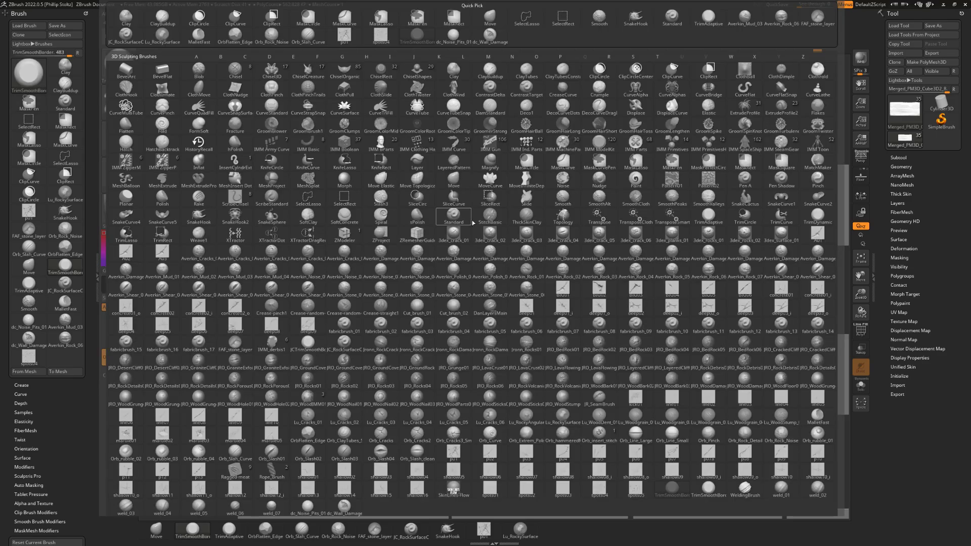
pyautogui.press('o')
pyautogui.press('f')
pyautogui.moveTo(532, 198)
pyautogui.mouseDown()
pyautogui.moveTo(540, 190)
pyautogui.moveTo(445, 184)
pyautogui.moveTo(438, 200)
pyautogui.mouseUp()
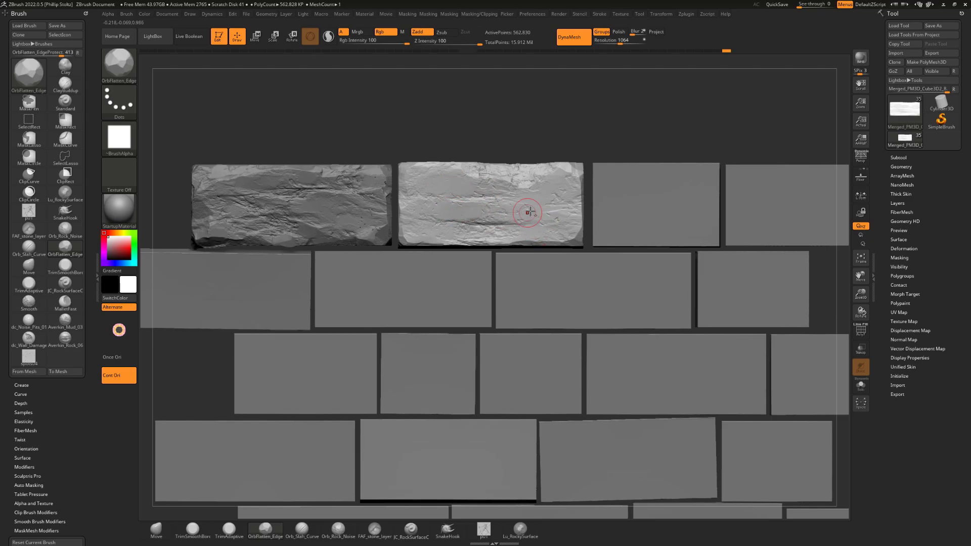
pyautogui.moveTo(522, 209); pyautogui.dragTo(493, 208)
pyautogui.moveTo(570, 130)
pyautogui.mouseDown()
pyautogui.moveTo(573, 123)
pyautogui.moveTo(466, 217)
pyautogui.mouseUp()
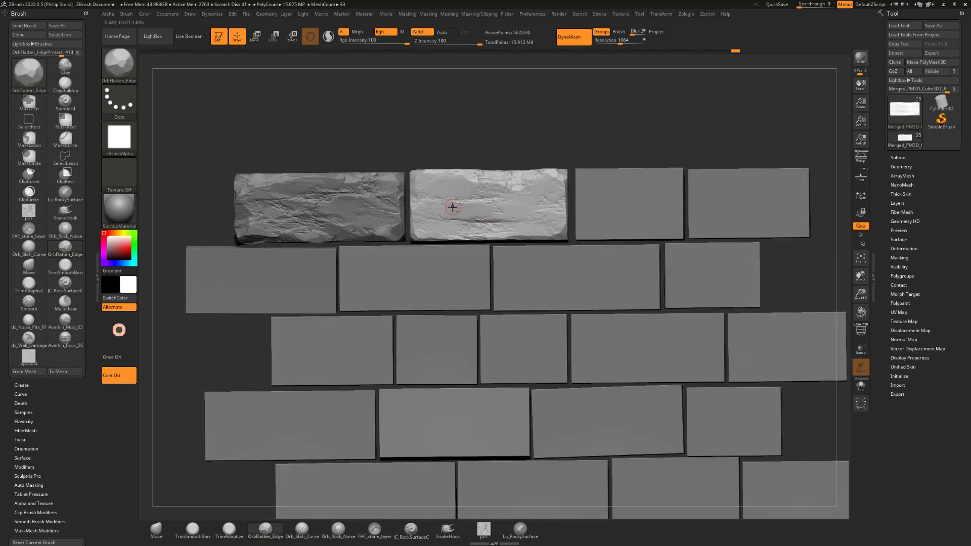
pyautogui.moveTo(508, 138); pyautogui.dragTo(590, 156)
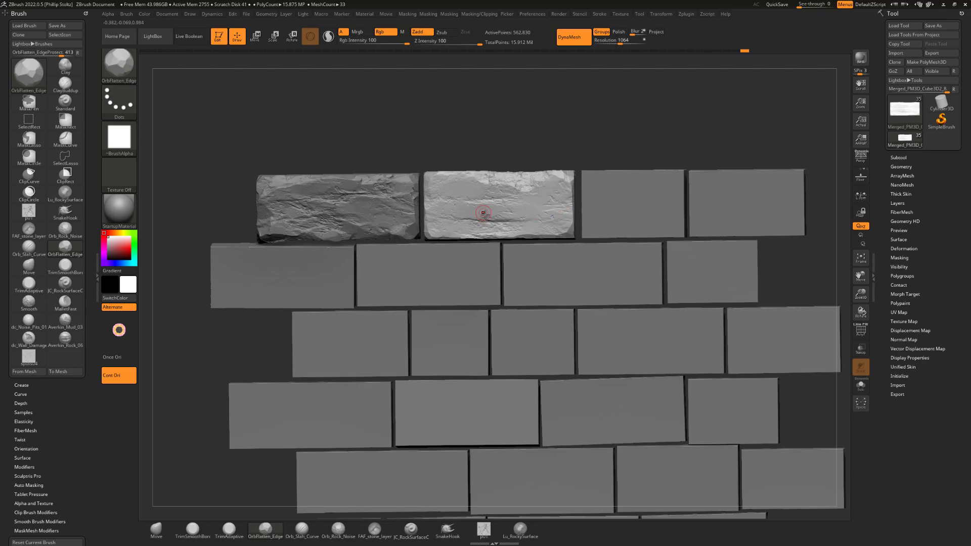
pyautogui.moveTo(592, 124); pyautogui.dragTo(577, 199)
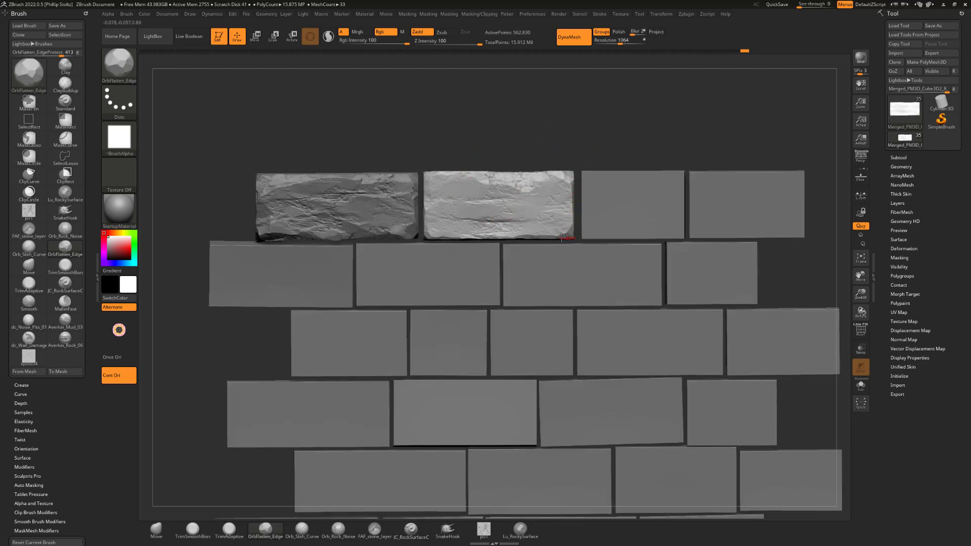
# Select the third top-row brick and chip its edges, corners and left side with the TrimSmoothBorder brush, isolating it for the hidden sides
pyautogui.moveTo(553, 140); pyautogui.dragTo(469, 155)
pyautogui.moveTo(694, 128); pyautogui.dragTo(571, 121)
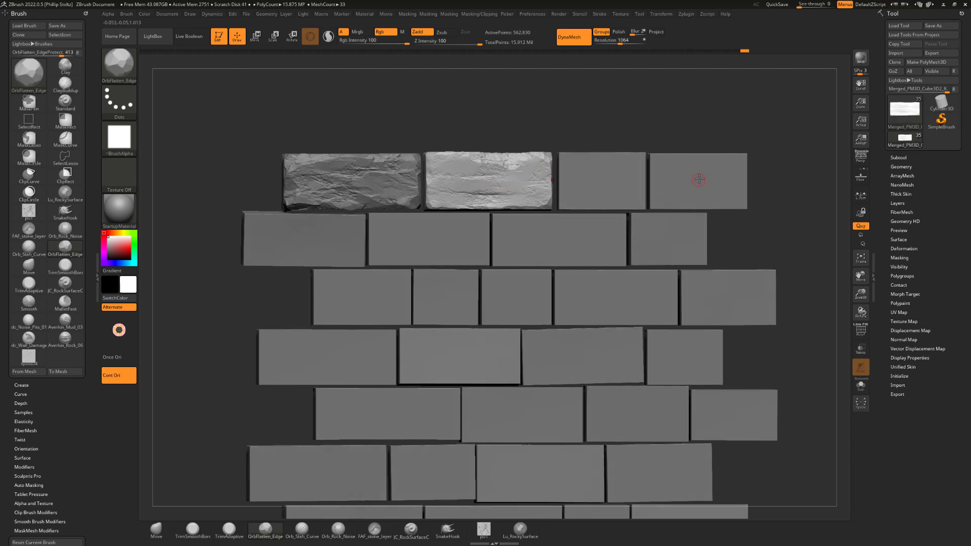
pyautogui.moveTo(558, 108); pyautogui.dragTo(567, 100)
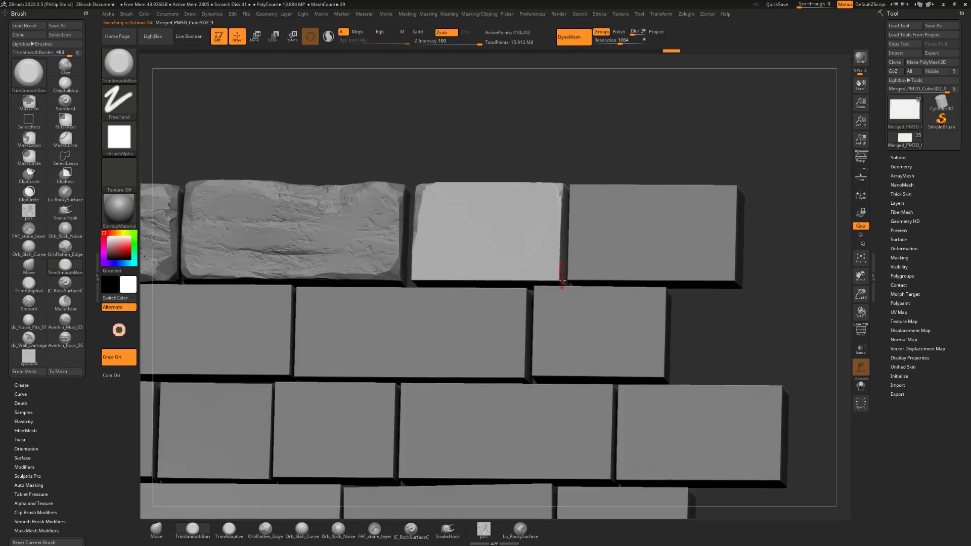
pyautogui.press('s')
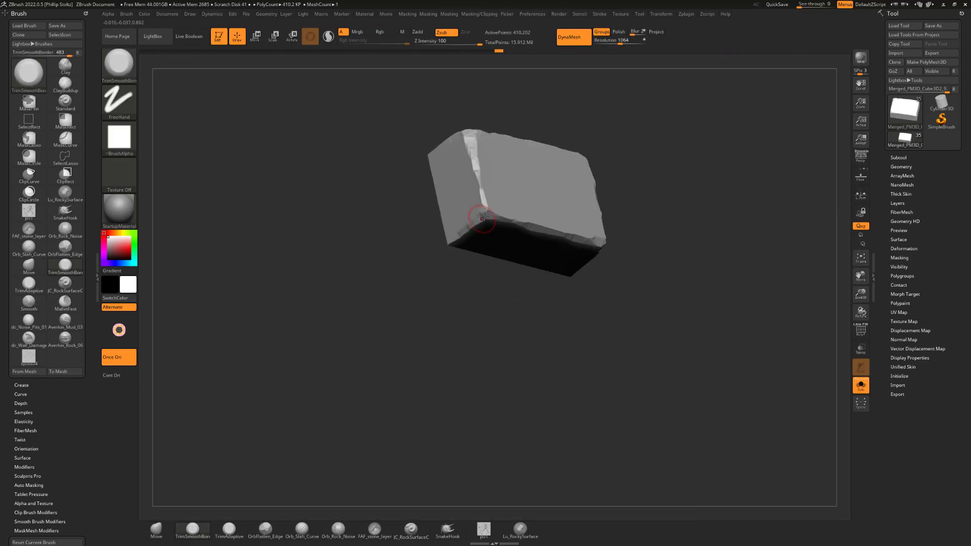
pyautogui.click(861, 386)
pyautogui.moveTo(529, 95)
pyautogui.keyDown('shift'); pyautogui.mouseDown()
pyautogui.moveTo(553, 93)
pyautogui.moveTo(546, 109)
pyautogui.mouseUp(); pyautogui.keyUp('shift')
pyautogui.keyDown('ctrl'); pyautogui.moveTo(548, 101); pyautogui.dragTo(540, 112, button='right'); pyautogui.keyUp('ctrl')
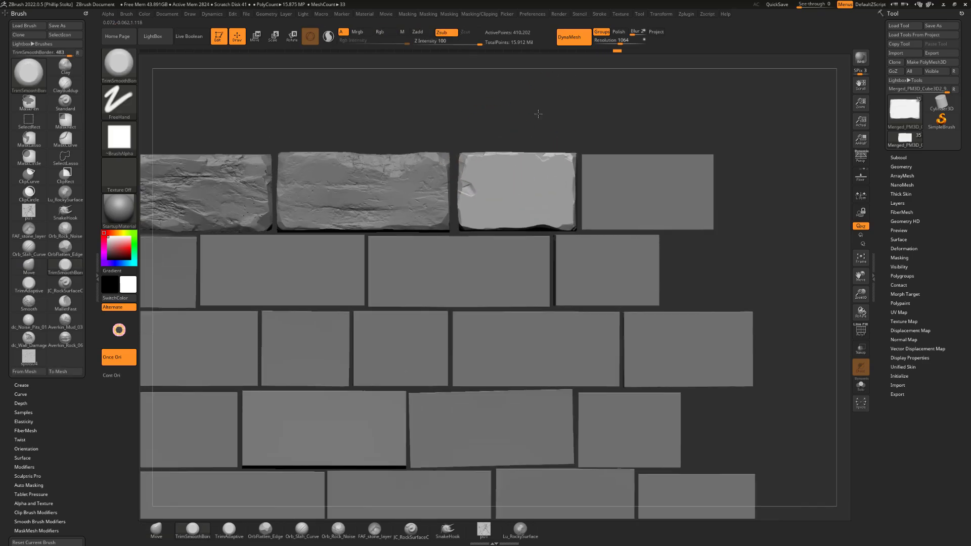
pyautogui.moveTo(470, 190); pyautogui.dragTo(461, 215)
pyautogui.moveTo(465, 131)
pyautogui.mouseDown()
pyautogui.moveTo(487, 124)
pyautogui.moveTo(473, 115)
pyautogui.moveTo(488, 108)
pyautogui.mouseUp()
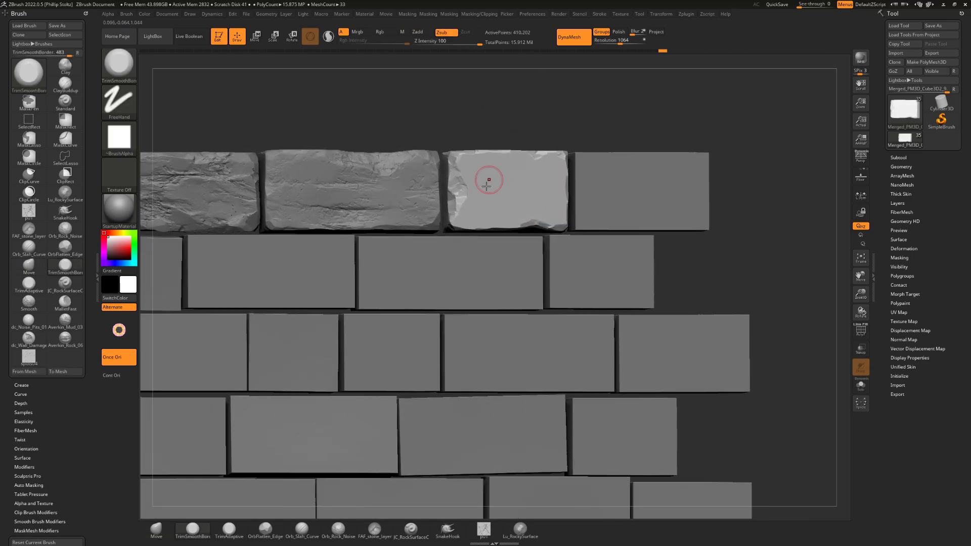
# Stamp layered rock relief across the third brick's face with the Averkin_Rock_06 brush
pyautogui.click(65, 339)
pyautogui.moveTo(491, 204)
pyautogui.mouseDown()
pyautogui.moveTo(448, 189)
pyautogui.moveTo(536, 172)
pyautogui.mouseUp()
pyautogui.moveTo(567, 99); pyautogui.dragTo(582, 96)
# Carve facets and breaks into the third brick's face, upper band and right edge with the TrimSmoothBorder brush
pyautogui.click(193, 530)
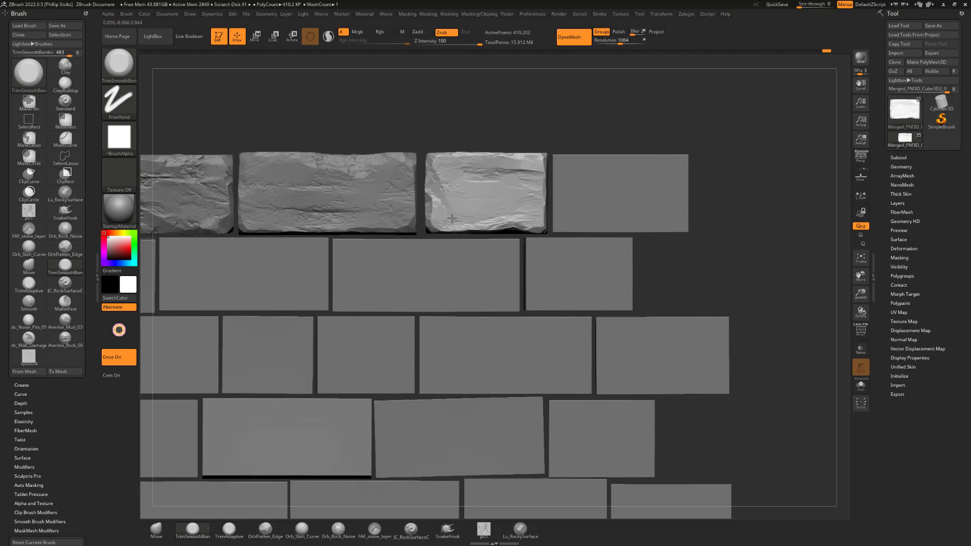
pyautogui.moveTo(526, 106)
pyautogui.mouseDown()
pyautogui.moveTo(514, 116)
pyautogui.moveTo(521, 109)
pyautogui.mouseUp()
pyautogui.moveTo(551, 167); pyautogui.dragTo(549, 202)
pyautogui.moveTo(567, 109)
pyautogui.mouseDown()
pyautogui.moveTo(543, 101)
pyautogui.moveTo(599, 104)
pyautogui.mouseUp()
pyautogui.moveTo(575, 162); pyautogui.dragTo(573, 215)
pyautogui.moveTo(531, 175)
pyautogui.keyDown('shift'); pyautogui.mouseDown()
pyautogui.moveTo(518, 185)
pyautogui.moveTo(481, 169)
pyautogui.mouseUp(); pyautogui.keyUp('shift')
pyautogui.keyDown('alt'); pyautogui.moveTo(511, 114); pyautogui.dragTo(513, 122); pyautogui.keyUp('alt')
pyautogui.moveTo(475, 175); pyautogui.dragTo(507, 164)
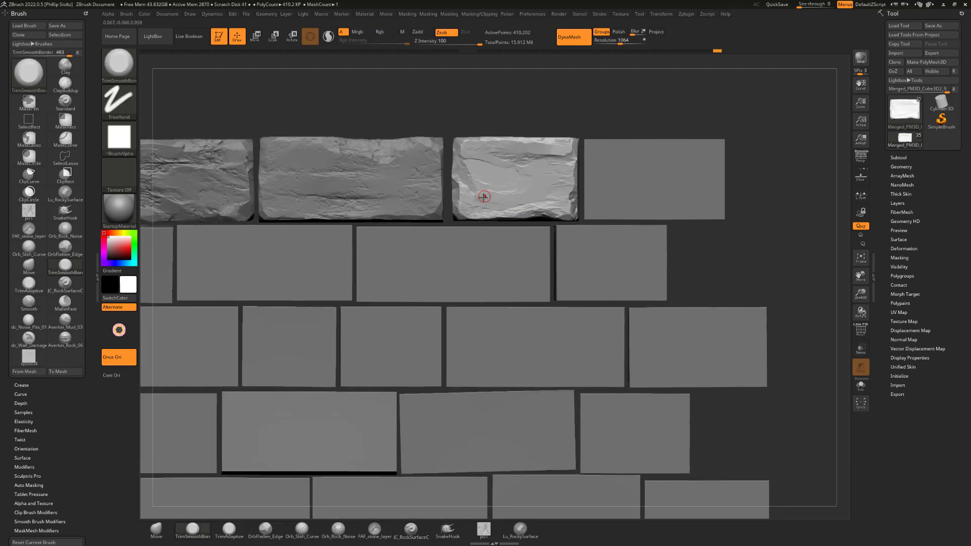
pyautogui.moveTo(485, 196); pyautogui.dragTo(526, 190)
pyautogui.keyDown('alt'); pyautogui.moveTo(522, 114); pyautogui.dragTo(523, 104); pyautogui.keyUp('alt')
pyautogui.moveTo(540, 182); pyautogui.dragTo(559, 175)
pyautogui.keyDown('alt'); pyautogui.moveTo(521, 104); pyautogui.dragTo(516, 111); pyautogui.keyUp('alt')
# Flatten the third brick's facets with the OrbFlatten_Edge brush and bring in the JC_RockSurfaceChiseled brush for surface detail
pyautogui.click(265, 530)
pyautogui.keyDown('alt'); pyautogui.moveTo(540, 121); pyautogui.dragTo(561, 124); pyautogui.keyUp('alt')
pyautogui.press('4')
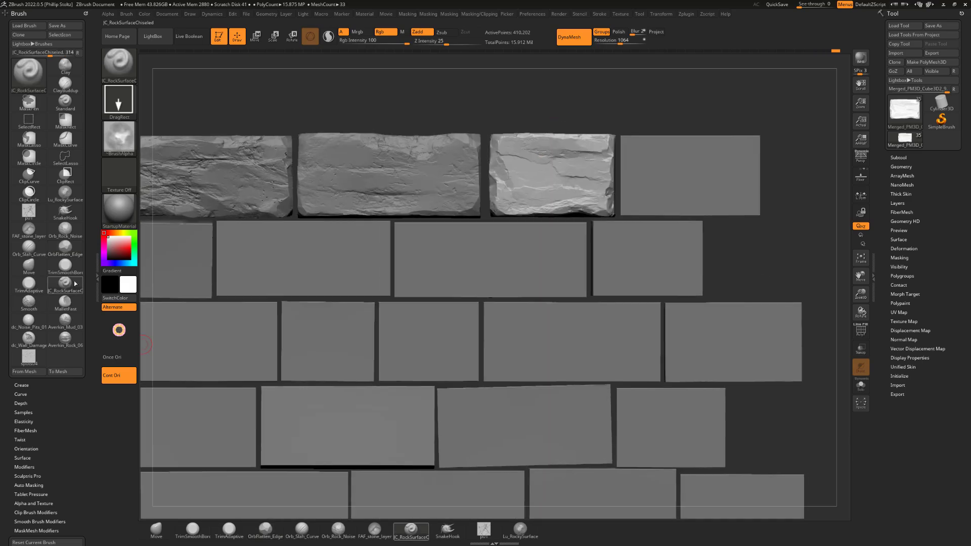
pyautogui.press('3')
pyautogui.press('2')
# Select the fourth top-row brick and chip its right, lower and upper edges with the TrimSmoothBorder brush
pyautogui.keyDown('alt'); pyautogui.moveTo(646, 104); pyautogui.dragTo(553, 112); pyautogui.keyUp('alt')
pyautogui.keyDown('alt'); pyautogui.click(586, 177); pyautogui.keyUp('alt')
pyautogui.press('s')
pyautogui.moveTo(586, 177); pyautogui.dragTo(588, 177)
pyautogui.moveTo(636, 161); pyautogui.dragTo(636, 228)
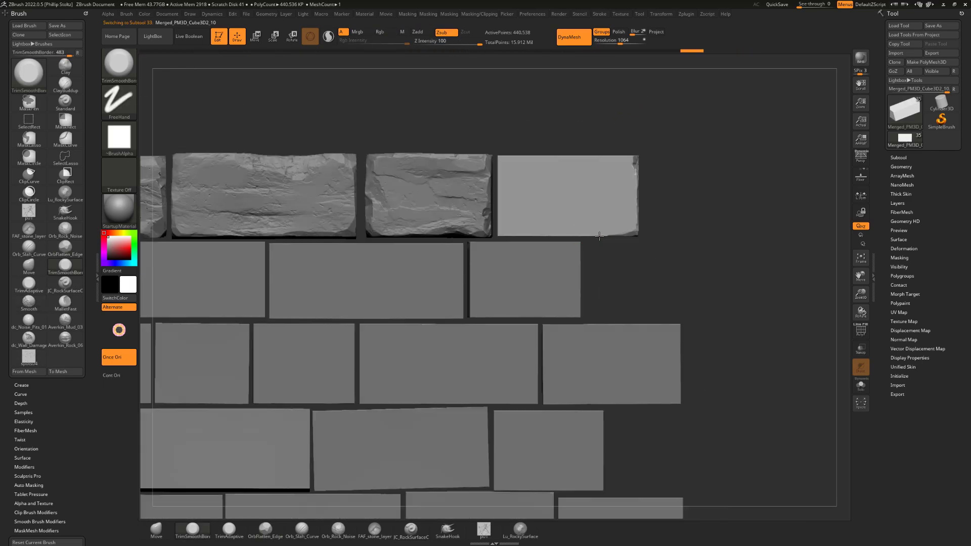
pyautogui.moveTo(506, 233); pyautogui.dragTo(627, 233)
pyautogui.moveTo(708, 122); pyautogui.dragTo(698, 132)
pyautogui.moveTo(499, 163); pyautogui.dragTo(627, 163)
pyautogui.moveTo(693, 122)
pyautogui.keyDown('alt'); pyautogui.mouseDown()
pyautogui.moveTo(700, 113)
pyautogui.moveTo(683, 128)
pyautogui.mouseUp(); pyautogui.keyUp('alt')
pyautogui.moveTo(579, 172); pyautogui.dragTo(528, 171)
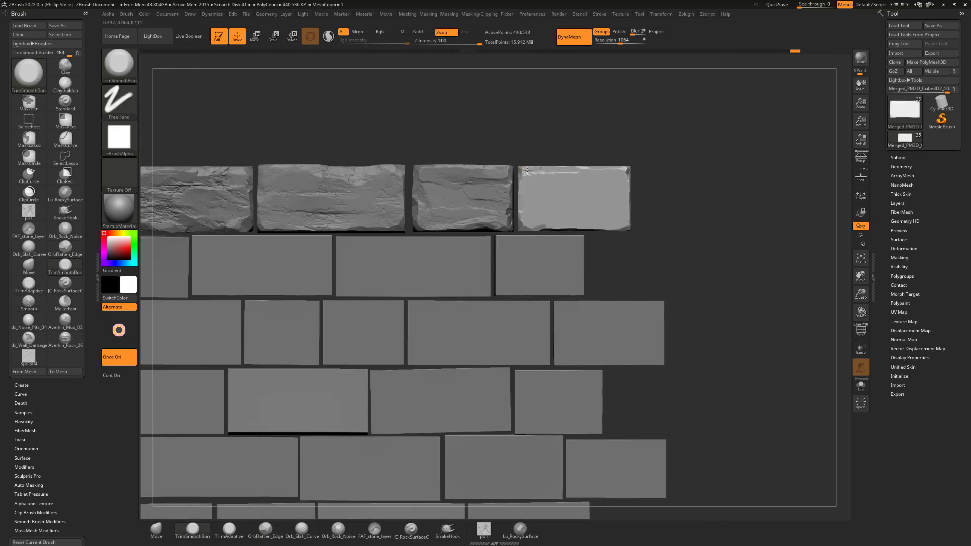
# Reshape the outlines of the fourth and third top-row bricks with the Move brush, adjusting its draw size
pyautogui.press('1')
pyautogui.moveTo(592, 219); pyautogui.dragTo(599, 228)
pyautogui.keyDown('alt'); pyautogui.click(499, 203); pyautogui.keyUp('alt')
pyautogui.keyDown('alt'); pyautogui.moveTo(541, 137); pyautogui.dragTo(628, 138); pyautogui.keyUp('alt')
pyautogui.rightClick(561, 243)
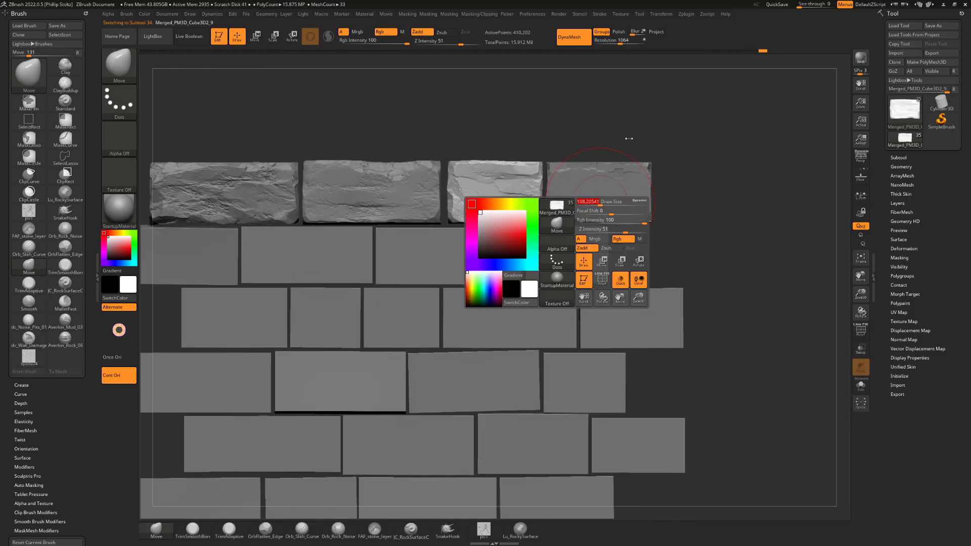
pyautogui.press('2')
pyautogui.keyDown('alt'); pyautogui.click(567, 207); pyautogui.keyUp('alt')
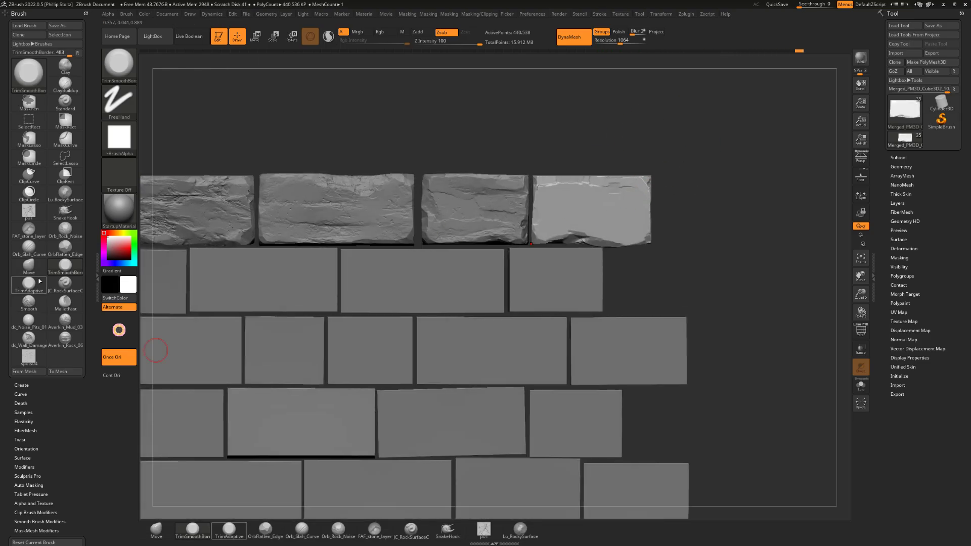
# Stamp chiseled rock relief across the fourth brick's face with the JC_RockSurfaceChiseled brush and trim its upper edge with TrimSmoothBorder
pyautogui.click(39, 281)
pyautogui.click(65, 284)
pyautogui.moveTo(595, 208); pyautogui.dragTo(630, 238)
pyautogui.press('b')
pyautogui.press('2')
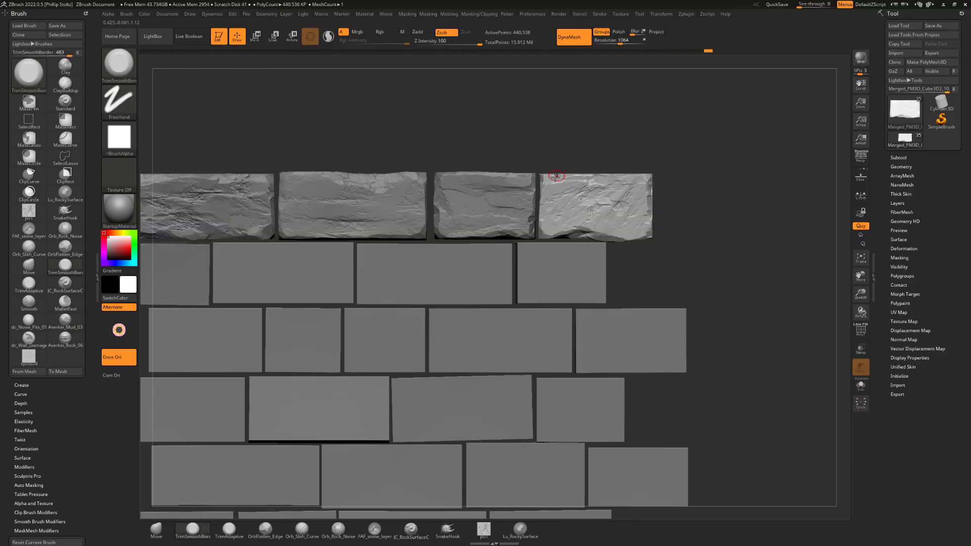
pyautogui.moveTo(600, 166)
pyautogui.mouseDown()
pyautogui.moveTo(620, 147)
pyautogui.moveTo(644, 184)
pyautogui.moveTo(658, 152)
pyautogui.mouseUp()
# Switch to the hPolish brush, set its Z Intensity to 55, and polish the relief on the fourth brick's face
pyautogui.press('1')
pyautogui.press('b')
pyautogui.press('h')
pyautogui.press('p')
pyautogui.moveTo(453, 44); pyautogui.dragTo(465, 44)
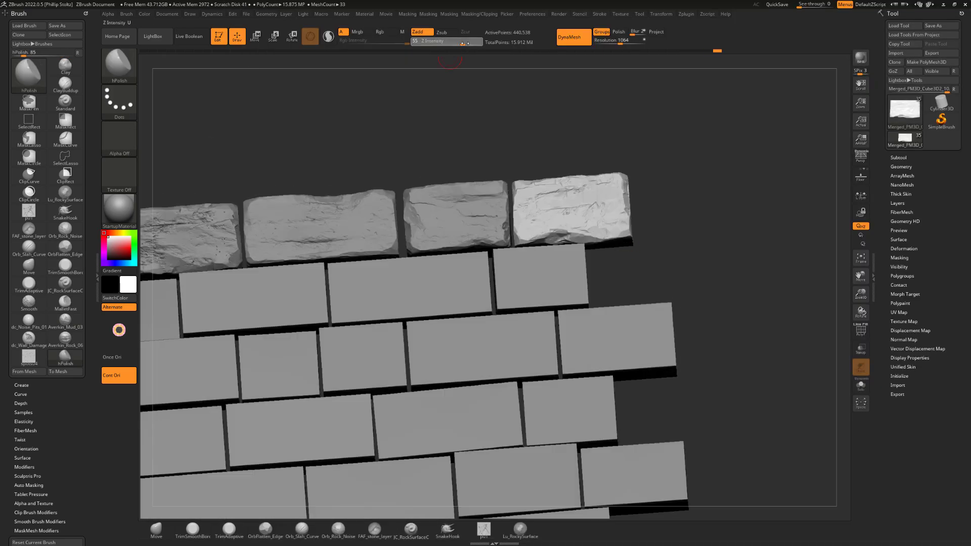
pyautogui.moveTo(677, 152)
pyautogui.keyDown('shift'); pyautogui.mouseDown()
pyautogui.moveTo(658, 138)
pyautogui.moveTo(625, 139)
pyautogui.moveTo(652, 152)
pyautogui.mouseUp(); pyautogui.keyUp('shift')
pyautogui.press('2')
pyautogui.moveTo(582, 200)
pyautogui.mouseDown()
pyautogui.moveTo(558, 204)
pyautogui.moveTo(587, 207)
pyautogui.mouseUp()
# Load the RockNoise_03 brush from LightBox and stamp rock noise onto the fourth brick's face
pyautogui.keyDown('alt'); pyautogui.moveTo(678, 152); pyautogui.dragTo(728, 141); pyautogui.keyUp('alt')
pyautogui.keyDown('alt'); pyautogui.moveTo(733, 213); pyautogui.dragTo(719, 222); pyautogui.keyUp('alt')
pyautogui.press(',')
pyautogui.doubleClick(217, 115)
pyautogui.moveTo(592, 198); pyautogui.dragTo(622, 223)
# Flatten the noisy relief on the fourth brick with the OrbFlatten_Edge brush and trim its upper area with TrimSmoothBorder
pyautogui.press('4')
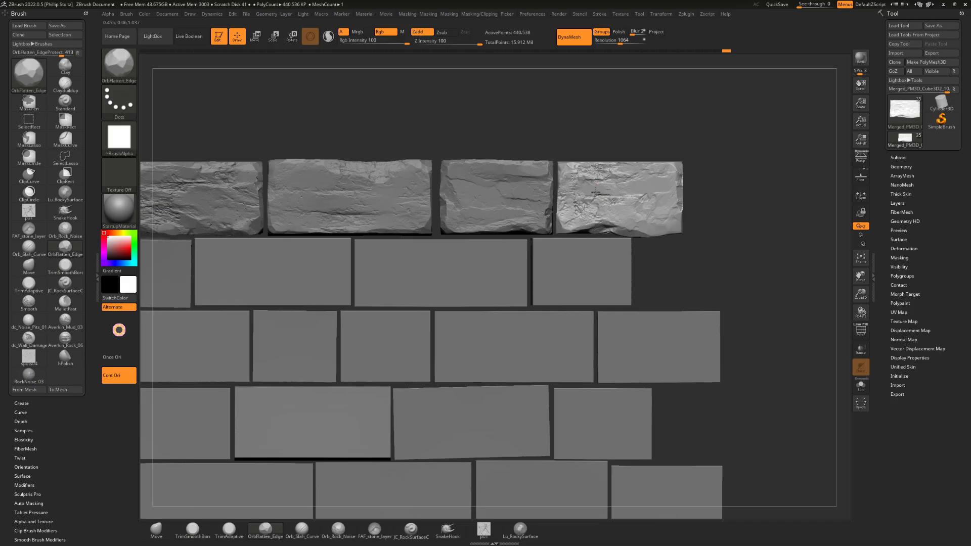
pyautogui.moveTo(596, 193); pyautogui.dragTo(615, 200)
pyautogui.keyDown('alt'); pyautogui.moveTo(708, 151); pyautogui.dragTo(693, 137); pyautogui.keyUp('alt')
pyautogui.press('2')
pyautogui.moveTo(638, 126)
pyautogui.keyDown('alt'); pyautogui.mouseDown()
pyautogui.moveTo(657, 122)
pyautogui.moveTo(650, 127)
pyautogui.mouseUp(); pyautogui.keyUp('alt')
pyautogui.moveTo(607, 177)
pyautogui.mouseDown()
pyautogui.moveTo(637, 188)
pyautogui.moveTo(663, 172)
pyautogui.mouseUp()
# Select the first brick of the second row and chip its left edge and corners with the TrimSmoothBorder brush
pyautogui.keyDown('alt'); pyautogui.moveTo(698, 162); pyautogui.dragTo(648, 104); pyautogui.keyUp('alt')
pyautogui.keyDown('alt'); pyautogui.click(282, 235); pyautogui.keyUp('alt')
pyautogui.keyDown('alt'); pyautogui.moveTo(506, 122); pyautogui.dragTo(567, 97); pyautogui.keyUp('alt')
pyautogui.moveTo(399, 238); pyautogui.dragTo(422, 246)
pyautogui.moveTo(405, 193); pyautogui.dragTo(402, 237)
pyautogui.keyDown('alt'); pyautogui.moveTo(374, 283); pyautogui.dragTo(399, 275); pyautogui.keyUp('alt')
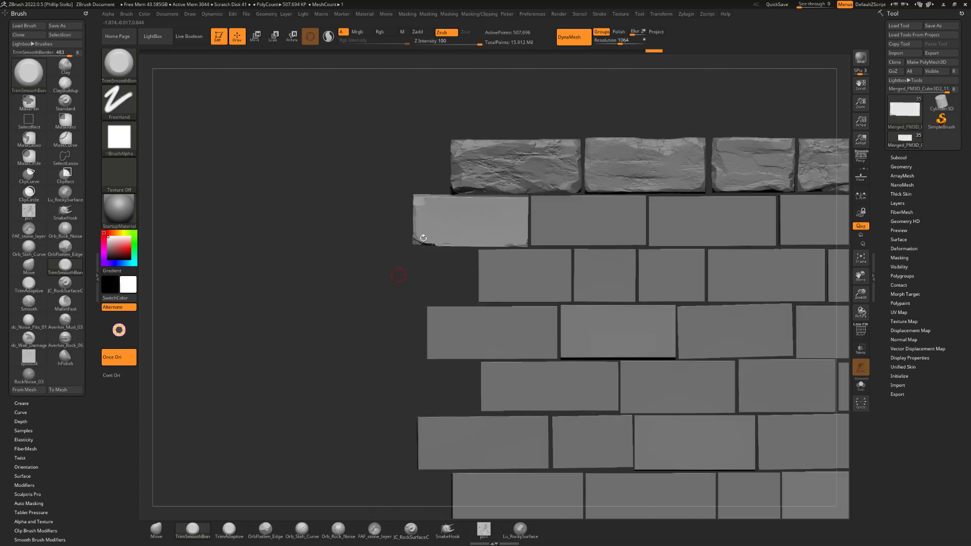
# Isolate the second row's first brick, chip its remaining edges and corners, and show all bricks again
pyautogui.click(861, 386)
pyautogui.moveTo(423, 324); pyautogui.dragTo(385, 344)
pyautogui.moveTo(486, 208); pyautogui.dragTo(516, 210)
pyautogui.moveTo(384, 355); pyautogui.dragTo(435, 324)
pyautogui.moveTo(329, 284); pyautogui.dragTo(364, 289)
pyautogui.moveTo(435, 334); pyautogui.dragTo(385, 364)
pyautogui.moveTo(529, 195); pyautogui.dragTo(541, 211)
pyautogui.moveTo(385, 374)
pyautogui.mouseDown()
pyautogui.moveTo(447, 352)
pyautogui.moveTo(435, 349)
pyautogui.mouseUp()
pyautogui.click(861, 386)
# Carve large broken chunks into the lower-right, upper-right and upper-left areas of the second row's first brick
pyautogui.moveTo(422, 269); pyautogui.dragTo(465, 267)
pyautogui.keyDown('alt'); pyautogui.moveTo(557, 121); pyautogui.dragTo(541, 109); pyautogui.keyUp('alt')
pyautogui.moveTo(490, 241); pyautogui.dragTo(493, 263)
pyautogui.moveTo(607, 118)
pyautogui.keyDown('alt'); pyautogui.mouseDown()
pyautogui.moveTo(593, 105)
pyautogui.moveTo(582, 118)
pyautogui.mouseUp(); pyautogui.keyUp('alt')
pyautogui.keyDown('alt'); pyautogui.moveTo(388, 318); pyautogui.dragTo(369, 329); pyautogui.keyUp('alt')
pyautogui.moveTo(481, 255); pyautogui.dragTo(445, 279)
pyautogui.moveTo(404, 235); pyautogui.dragTo(376, 242)
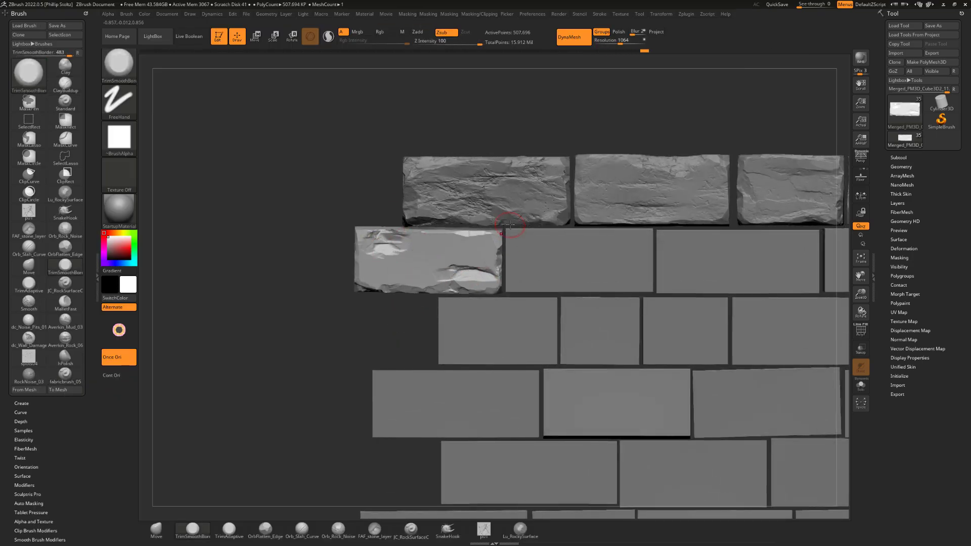
# Trim the right edge, upper-left chunk and left edge of the second row's first brick
pyautogui.moveTo(510, 225); pyautogui.dragTo(499, 248)
pyautogui.moveTo(387, 342)
pyautogui.keyDown('alt'); pyautogui.mouseDown()
pyautogui.moveTo(373, 323)
pyautogui.moveTo(349, 354)
pyautogui.mouseUp(); pyautogui.keyUp('alt')
pyautogui.moveTo(392, 248); pyautogui.dragTo(368, 241)
pyautogui.moveTo(284, 152)
pyautogui.mouseDown()
pyautogui.moveTo(314, 144)
pyautogui.moveTo(283, 152)
pyautogui.mouseUp()
pyautogui.moveTo(294, 215); pyautogui.dragTo(285, 233)
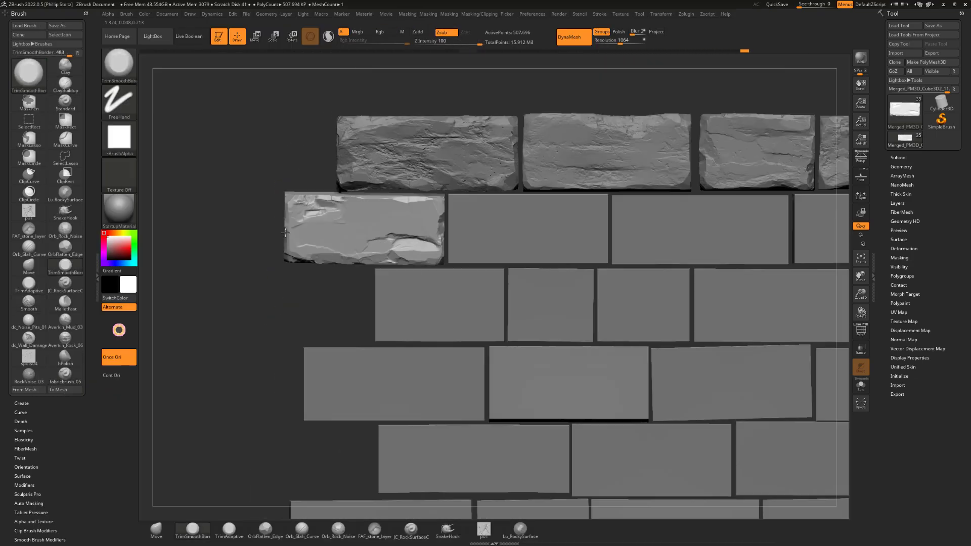
# Stamp layered stone relief across the second row's first brick with the FAF_stone_layer brush
pyautogui.keyDown('alt'); pyautogui.moveTo(285, 152); pyautogui.dragTo(327, 189); pyautogui.keyUp('alt')
pyautogui.moveTo(304, 314)
pyautogui.mouseDown()
pyautogui.moveTo(317, 287)
pyautogui.moveTo(303, 313)
pyautogui.mouseUp()
pyautogui.click(375, 530)
pyautogui.moveTo(365, 228); pyautogui.dragTo(327, 260)
# Flatten the raised stone layers on the second row's first brick with the OrbFlatten_Edge brush
pyautogui.click(266, 530)
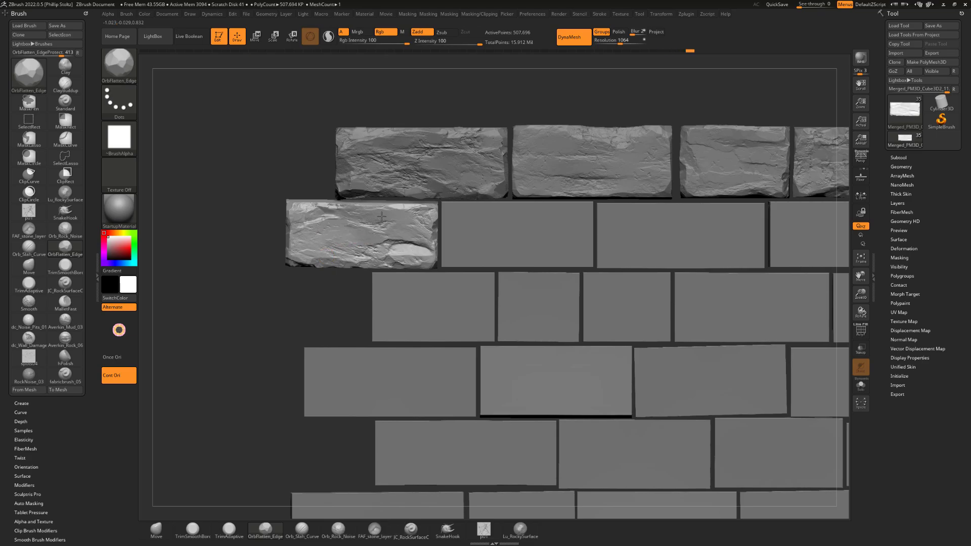
pyautogui.moveTo(382, 217); pyautogui.dragTo(349, 248)
pyautogui.moveTo(314, 303)
pyautogui.mouseDown()
pyautogui.moveTo(301, 296)
pyautogui.moveTo(314, 298)
pyautogui.mouseUp()
pyautogui.moveTo(387, 219); pyautogui.dragTo(431, 223)
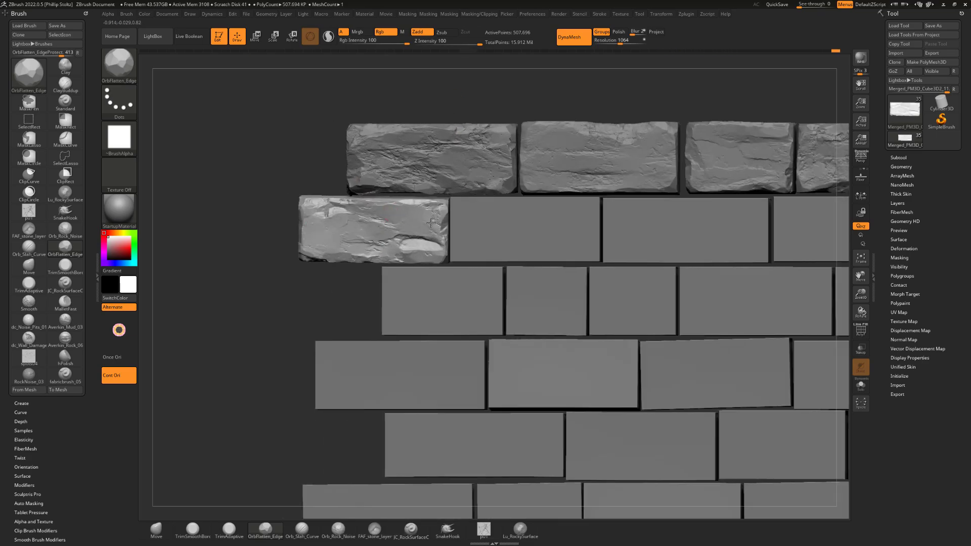
# Stamp pits on the second row's first brick with the dc_Noise_Pits_01 brush and enable BackfaceMask in the brush's auto masking settings
pyautogui.click(30, 321)
pyautogui.moveTo(243, 303); pyautogui.dragTo(253, 291)
pyautogui.moveTo(354, 210); pyautogui.dragTo(382, 222)
pyautogui.keyDown('alt'); pyautogui.moveTo(263, 228); pyautogui.dragTo(239, 264); pyautogui.keyUp('alt')
pyautogui.click(29, 504)
pyautogui.click(29, 473)
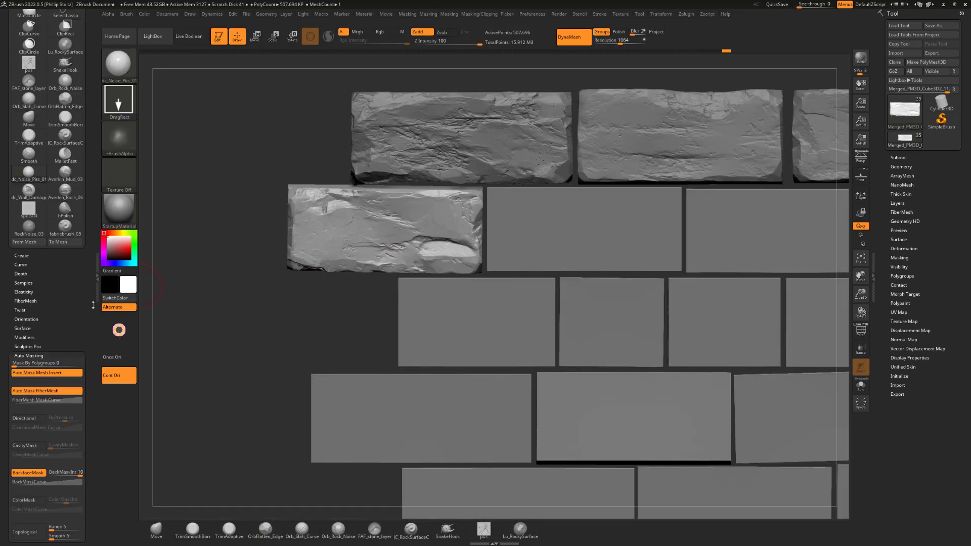
pyautogui.moveTo(93, 305); pyautogui.dragTo(93, 452)
# Try stamping dc_Wall_Damage onto the right part of the second row's first brick and undo it
pyautogui.click(29, 338)
pyautogui.moveTo(448, 228); pyautogui.dragTo(401, 256)
pyautogui.hotkey('ctrl', 'z')
# Stamp recessed rock noise onto the face of the second row's first brick with the RockNoise_03 brush
pyautogui.moveTo(319, 137)
pyautogui.mouseDown()
pyautogui.moveTo(336, 156)
pyautogui.moveTo(303, 141)
pyautogui.mouseUp()
pyautogui.click(29, 374)
pyautogui.moveTo(344, 243); pyautogui.dragTo(387, 230)
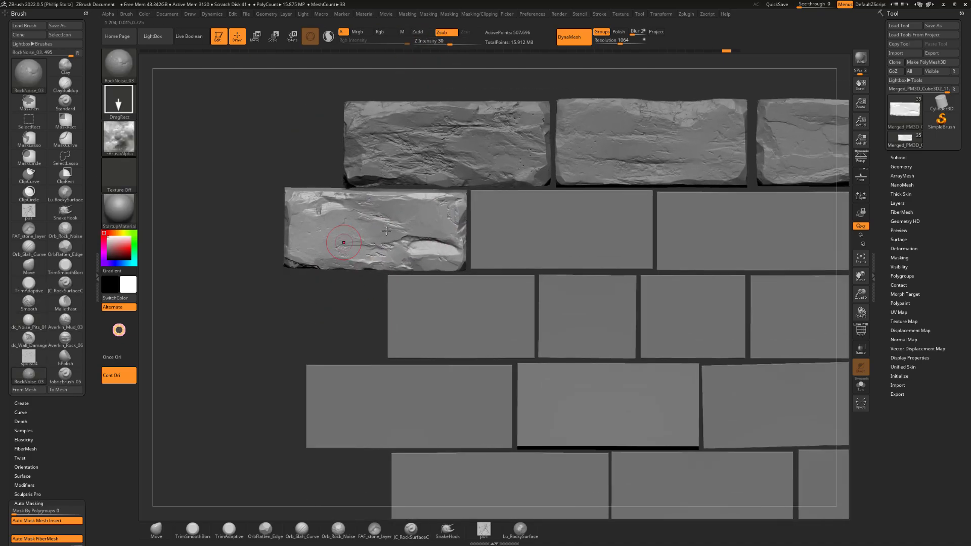
# Stamp small pits on the left part of the second row's first brick with the spots04 brush
pyautogui.click(65, 265)
pyautogui.moveTo(304, 308)
pyautogui.keyDown('alt'); pyautogui.mouseDown()
pyautogui.moveTo(297, 295)
pyautogui.moveTo(288, 304)
pyautogui.mouseUp(); pyautogui.keyUp('alt')
pyautogui.click(29, 356)
pyautogui.moveTo(291, 230); pyautogui.dragTo(297, 215)
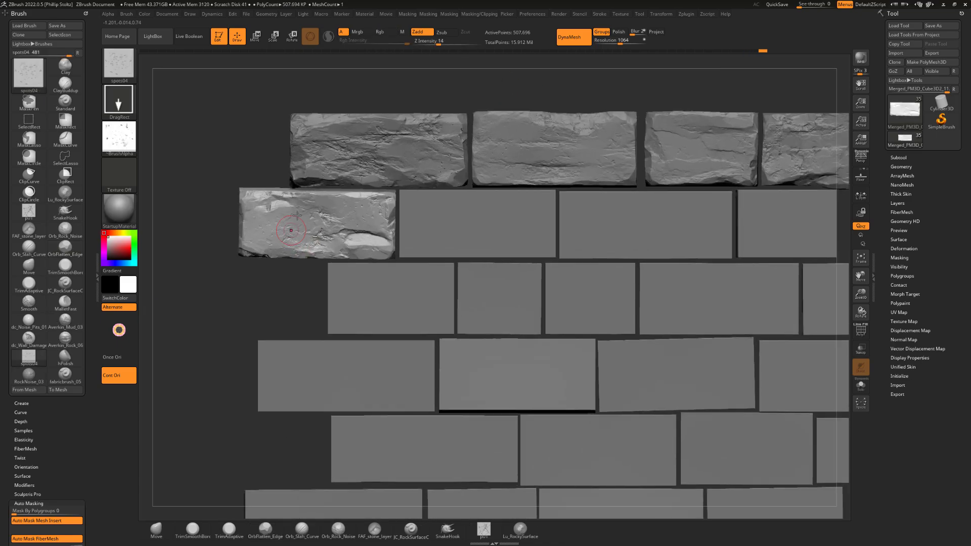
# Select the second row's second brick, isolate it, chip its edges and corners with the TrimSmoothBorder brush, and show all bricks again
pyautogui.click(29, 266)
pyautogui.keyDown('alt'); pyautogui.moveTo(283, 299); pyautogui.dragTo(206, 303); pyautogui.keyUp('alt')
pyautogui.keyDown('alt'); pyautogui.click(302, 213); pyautogui.keyUp('alt')
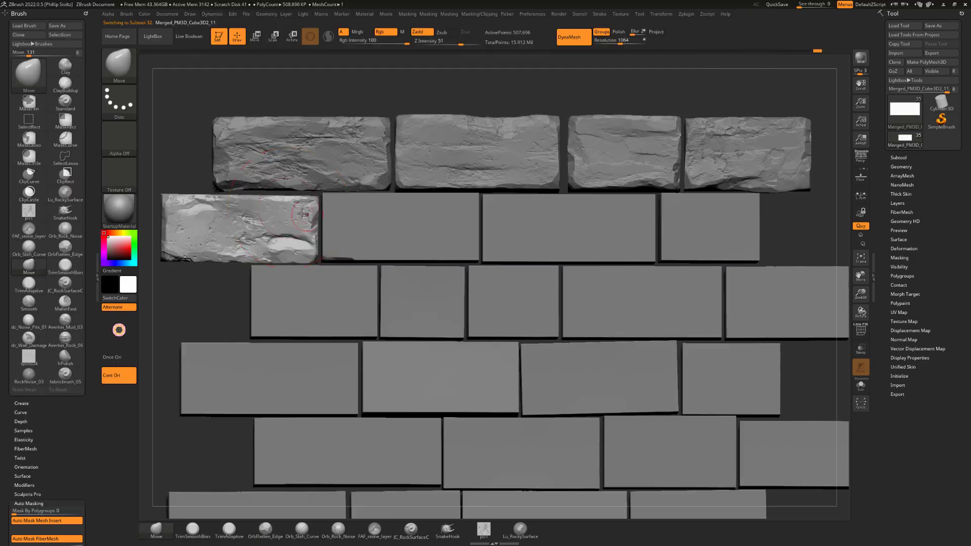
pyautogui.keyDown('alt'); pyautogui.click(400, 231); pyautogui.keyUp('alt')
pyautogui.click(65, 266)
pyautogui.moveTo(465, 95); pyautogui.dragTo(511, 109)
pyautogui.click(861, 386)
pyautogui.moveTo(486, 250)
pyautogui.mouseDown()
pyautogui.moveTo(504, 246)
pyautogui.moveTo(446, 184)
pyautogui.mouseUp()
pyautogui.moveTo(284, 265); pyautogui.dragTo(277, 269)
pyautogui.moveTo(238, 314); pyautogui.dragTo(284, 293)
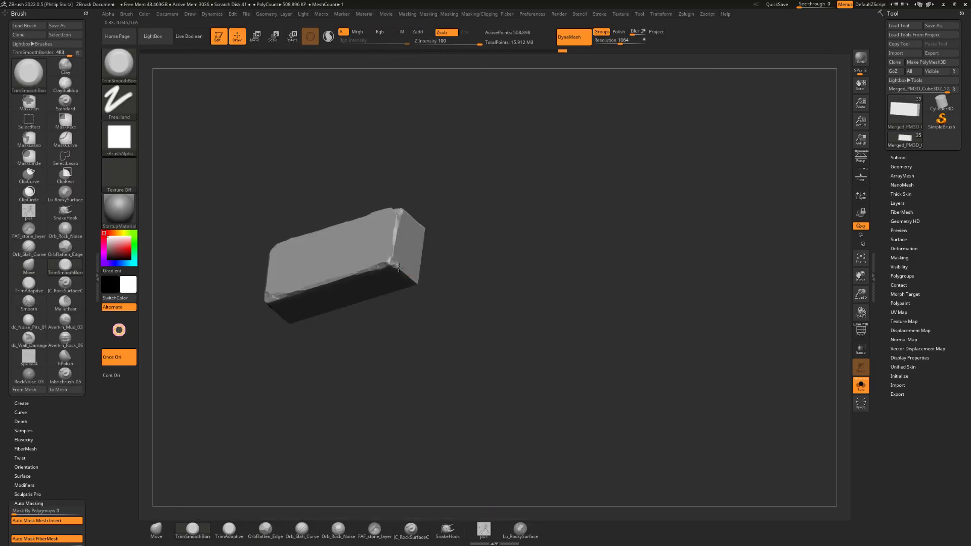
pyautogui.click(861, 386)
# Stamp layered rock relief across the second row's second brick with the Averkin_Rock_06 brush
pyautogui.moveTo(471, 94)
pyautogui.mouseDown()
pyautogui.moveTo(511, 109)
pyautogui.moveTo(476, 96)
pyautogui.moveTo(506, 101)
pyautogui.moveTo(496, 104)
pyautogui.mouseUp()
pyautogui.click(229, 530)
pyautogui.click(65, 339)
pyautogui.moveTo(424, 240); pyautogui.dragTo(357, 279)
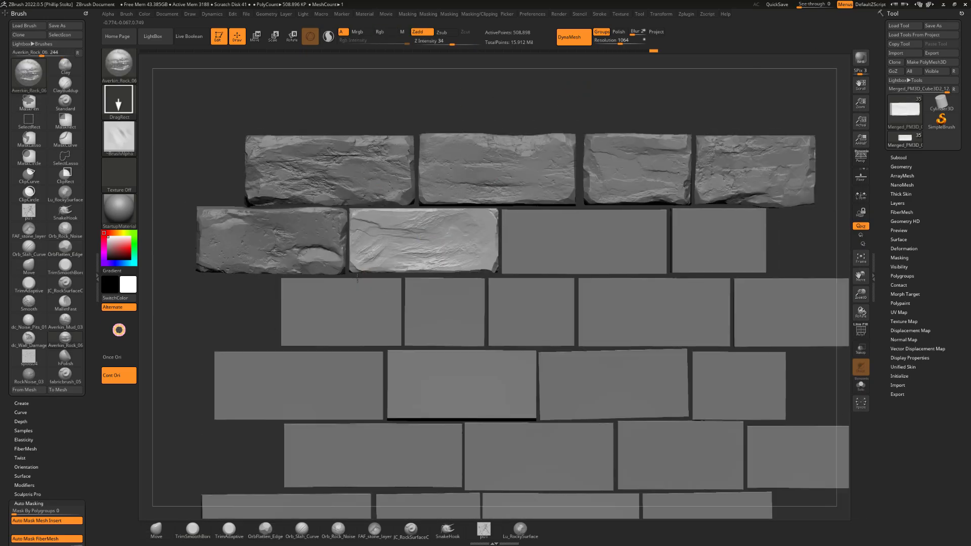
# Stamp dc_Wall_Damage on the lower-right and upper-left corners of the second row's second brick and switch to the TrimSmoothBorder brush
pyautogui.click(229, 531)
pyautogui.moveTo(470, 94)
pyautogui.mouseDown()
pyautogui.moveTo(486, 96)
pyautogui.moveTo(471, 101)
pyautogui.mouseUp()
pyautogui.click(29, 339)
pyautogui.moveTo(508, 240); pyautogui.dragTo(520, 308)
pyautogui.moveTo(387, 195); pyautogui.dragTo(407, 238)
pyautogui.click(193, 530)
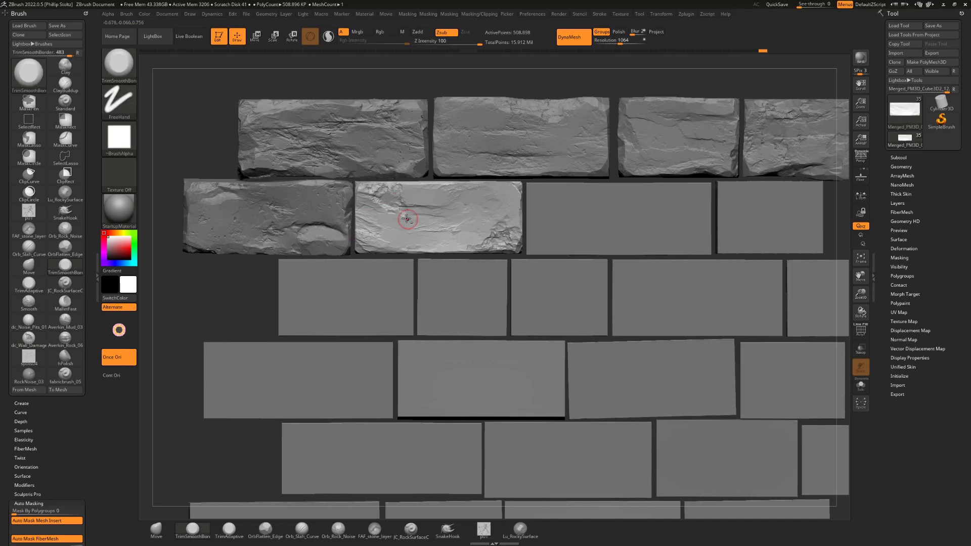
# Flatten facets near the lower-right part of the second row's second brick with the OrbFlatten_Edge brush
pyautogui.click(229, 530)
pyautogui.moveTo(471, 88)
pyautogui.keyDown('alt'); pyautogui.mouseDown()
pyautogui.moveTo(478, 108)
pyautogui.moveTo(455, 98)
pyautogui.mouseUp(); pyautogui.keyUp('alt')
pyautogui.click(193, 531)
pyautogui.click(265, 530)
pyautogui.moveTo(476, 247); pyautogui.dragTo(488, 260)
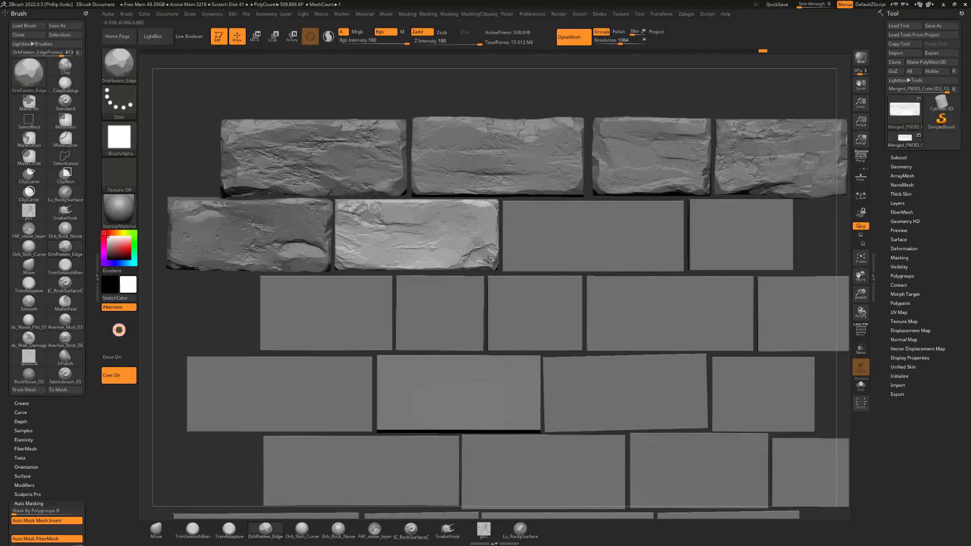
# Stamp small pits on the lower part of the second row's second brick with the spots04 brush and return to TrimSmoothBorder
pyautogui.click(29, 358)
pyautogui.moveTo(412, 258); pyautogui.dragTo(391, 269)
pyautogui.click(192, 530)
pyautogui.keyDown('alt'); pyautogui.moveTo(471, 88); pyautogui.dragTo(463, 103); pyautogui.keyUp('alt')
# Select the second row's third brick and stamp rock relief on it with the Averkin_Mud_03 brush
pyautogui.keyDown('alt'); pyautogui.click(284, 225); pyautogui.keyUp('alt')
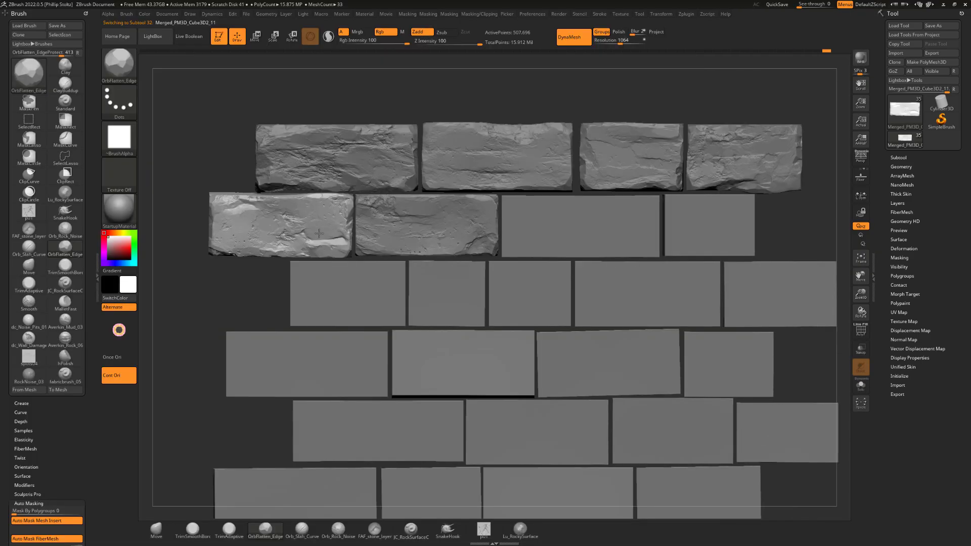
pyautogui.moveTo(562, 88); pyautogui.dragTo(590, 83)
pyautogui.keyDown('alt'); pyautogui.click(477, 254); pyautogui.keyUp('alt')
pyautogui.click(65, 321)
pyautogui.moveTo(478, 254); pyautogui.dragTo(526, 268)
pyautogui.click(192, 530)
pyautogui.moveTo(562, 89); pyautogui.dragTo(541, 96)
# Isolate the third brick, set the DynaMesh resolution to 2232, chip its edges with the TrimSmoothBorder brush, and show all bricks again
pyautogui.click(861, 385)
pyautogui.moveTo(597, 202)
pyautogui.mouseDown()
pyautogui.moveTo(427, 308)
pyautogui.moveTo(602, 202)
pyautogui.mouseUp()
pyautogui.moveTo(620, 44); pyautogui.dragTo(631, 43)
pyautogui.moveTo(632, 203); pyautogui.dragTo(602, 227)
pyautogui.moveTo(582, 203); pyautogui.dragTo(553, 221)
pyautogui.keyDown('shift'); pyautogui.moveTo(627, 253); pyautogui.dragTo(597, 283); pyautogui.keyUp('shift')
pyautogui.moveTo(372, 303); pyautogui.dragTo(364, 262)
pyautogui.click(861, 386)
pyautogui.keyDown('alt'); pyautogui.moveTo(752, 349); pyautogui.dragTo(744, 389); pyautogui.keyUp('alt')
pyautogui.keyDown('alt'); pyautogui.moveTo(733, 284); pyautogui.dragTo(729, 313); pyautogui.keyUp('alt')
pyautogui.moveTo(465, 273); pyautogui.dragTo(500, 273)
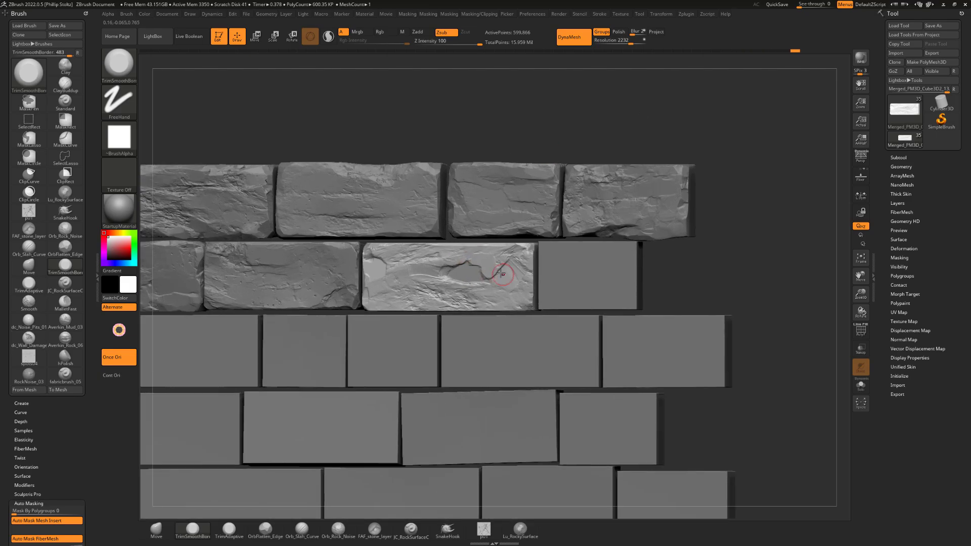
# Stamp layered relief across the second row's third brick with the Averkin_Rock_06 brush and trim its right part with TrimSmoothBorder
pyautogui.moveTo(759, 283); pyautogui.dragTo(774, 276)
pyautogui.click(65, 340)
pyautogui.moveTo(430, 268); pyautogui.dragTo(511, 278)
pyautogui.click(193, 530)
pyautogui.moveTo(759, 283); pyautogui.dragTo(734, 298)
pyautogui.moveTo(506, 268); pyautogui.dragTo(523, 274)
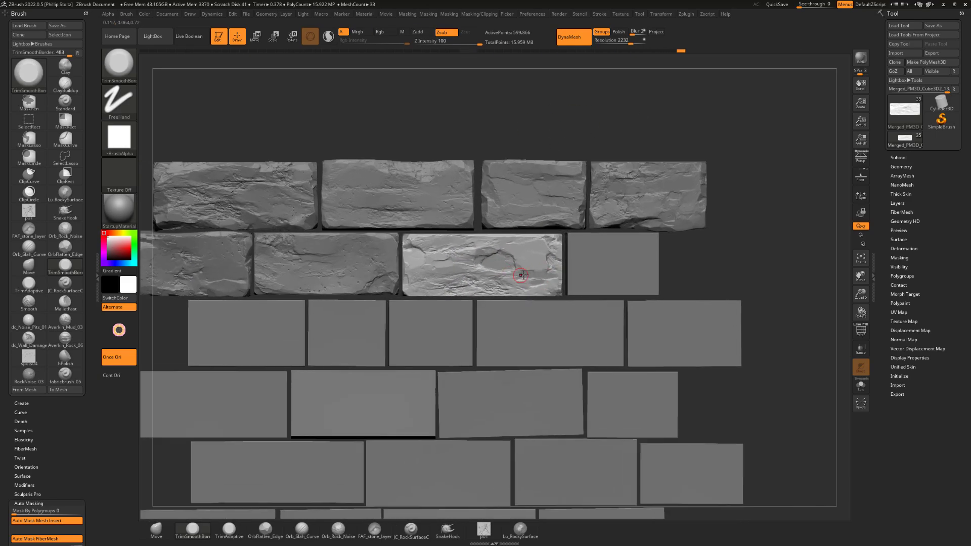
pyautogui.moveTo(759, 284)
pyautogui.mouseDown()
pyautogui.moveTo(779, 253)
pyautogui.moveTo(754, 263)
pyautogui.moveTo(769, 268)
pyautogui.mouseUp()
# Flatten facets across the second row's third brick with the OrbFlatten_Edge brush and return to TrimSmoothBorder
pyautogui.click(265, 530)
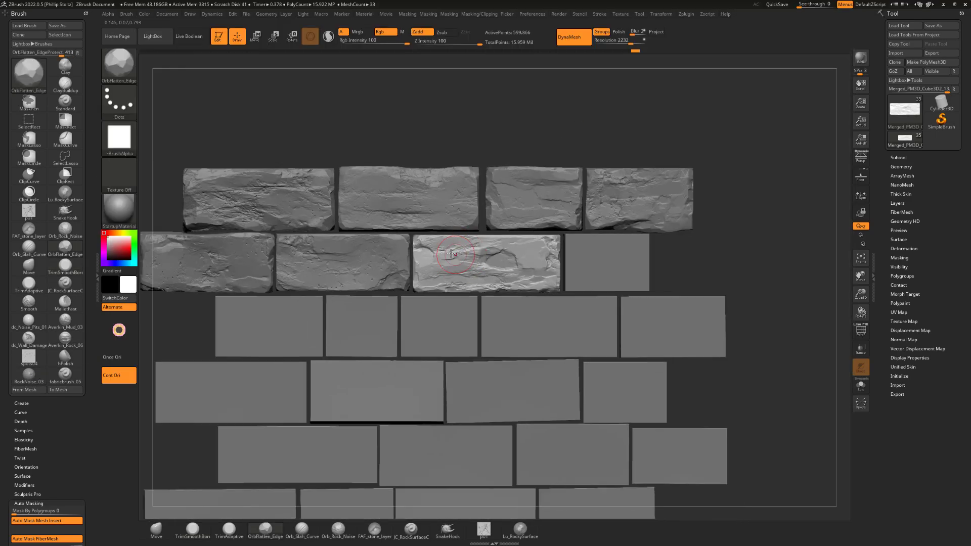
pyautogui.moveTo(455, 273); pyautogui.dragTo(440, 280)
pyautogui.keyDown('alt'); pyautogui.moveTo(759, 284); pyautogui.dragTo(769, 314); pyautogui.keyUp('alt')
pyautogui.moveTo(455, 263); pyautogui.dragTo(547, 273)
pyautogui.click(192, 530)
pyautogui.keyDown('alt'); pyautogui.moveTo(759, 283); pyautogui.dragTo(749, 253); pyautogui.keyUp('alt')
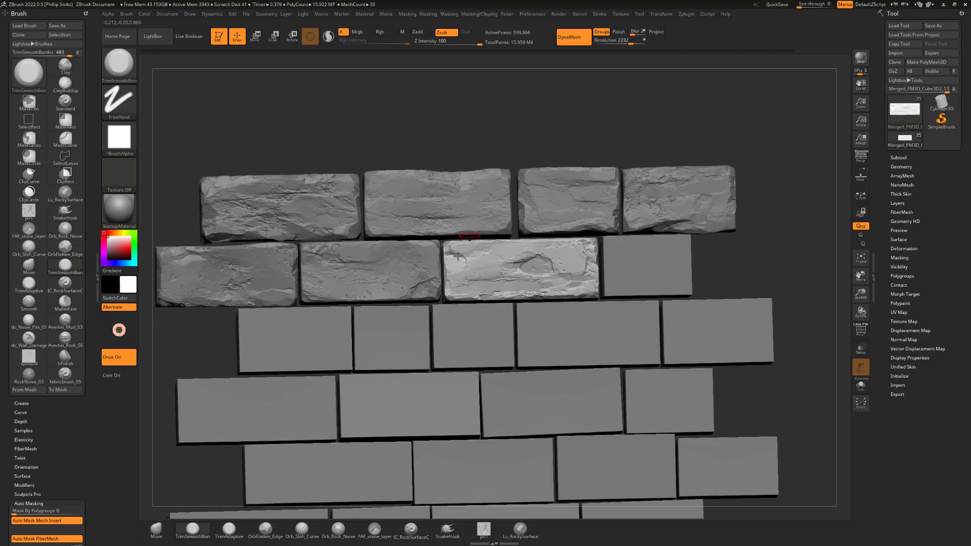
pyautogui.moveTo(582, 121)
pyautogui.mouseDown()
pyautogui.moveTo(589, 134)
pyautogui.moveTo(572, 136)
pyautogui.mouseUp()
pyautogui.click(265, 530)
pyautogui.moveTo(759, 283); pyautogui.dragTo(718, 274)
pyautogui.click(193, 531)
# Select the second row's fourth brick, isolate it, chip its side edges with the TrimSmoothBorder brush, and show all bricks again
pyautogui.keyDown('alt'); pyautogui.click(549, 243); pyautogui.keyUp('alt')
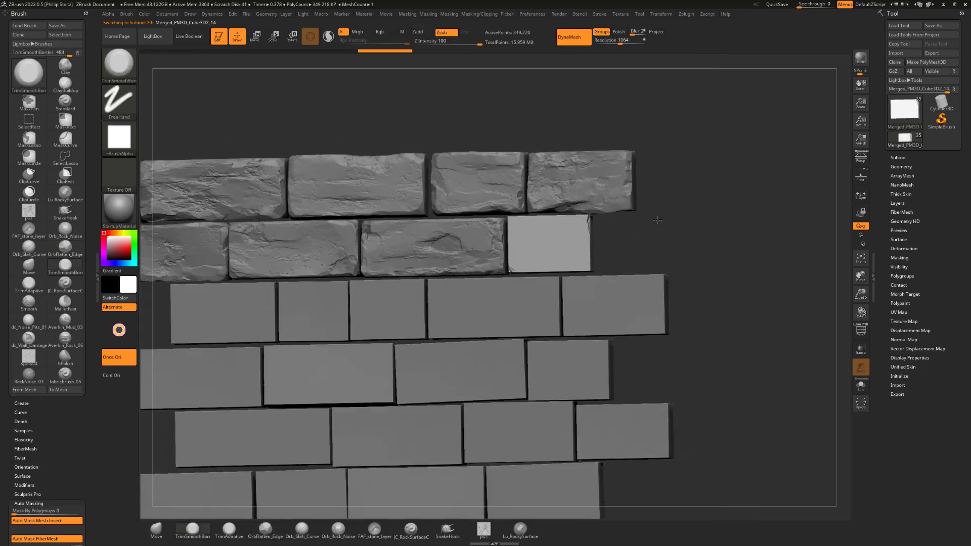
pyautogui.moveTo(659, 219); pyautogui.dragTo(676, 241)
pyautogui.click(861, 386)
pyautogui.click(23, 431)
pyautogui.moveTo(709, 284); pyautogui.dragTo(703, 323)
pyautogui.moveTo(657, 193); pyautogui.dragTo(598, 173)
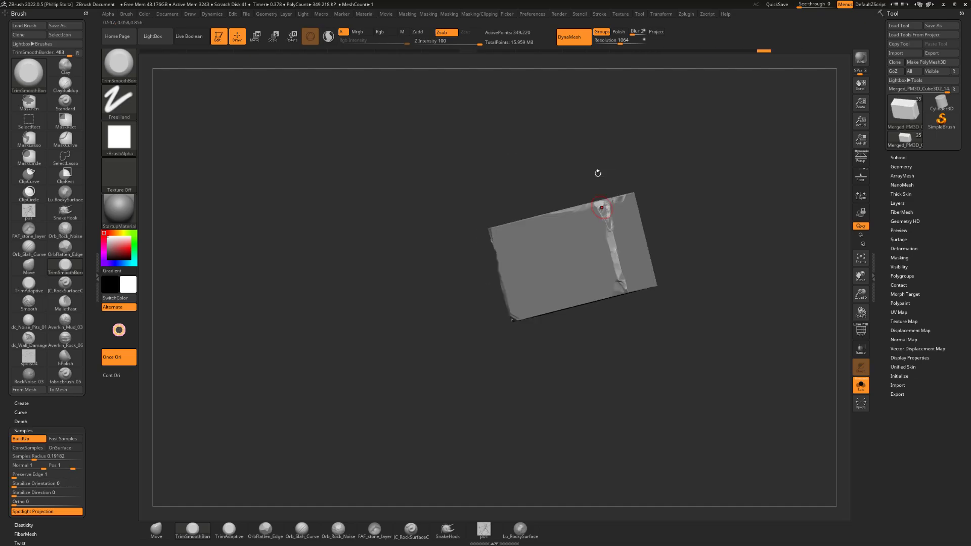
pyautogui.click(861, 386)
pyautogui.keyDown('alt'); pyautogui.moveTo(702, 264); pyautogui.dragTo(646, 245); pyautogui.keyUp('alt')
pyautogui.keyDown('alt'); pyautogui.moveTo(708, 245); pyautogui.dragTo(718, 284); pyautogui.keyUp('alt')
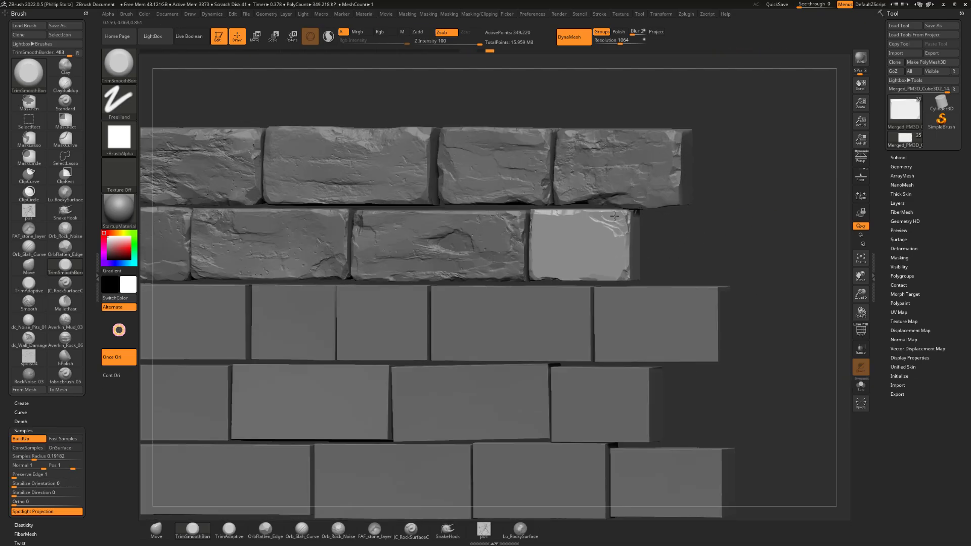
# Break up the fourth brick's upper and lower edges with the TrimSmoothBorder brush and nudge its left edge with the Move brush
pyautogui.moveTo(582, 215); pyautogui.dragTo(622, 211)
pyautogui.moveTo(591, 271); pyautogui.dragTo(638, 273)
pyautogui.moveTo(718, 253)
pyautogui.mouseDown()
pyautogui.moveTo(693, 273)
pyautogui.moveTo(749, 253)
pyautogui.moveTo(708, 232)
pyautogui.moveTo(710, 263)
pyautogui.moveTo(734, 253)
pyautogui.moveTo(703, 253)
pyautogui.mouseUp()
pyautogui.click(156, 530)
pyautogui.keyDown('alt'); pyautogui.click(516, 248); pyautogui.keyUp('alt')
pyautogui.click(193, 530)
pyautogui.keyDown('alt'); pyautogui.click(597, 263); pyautogui.keyUp('alt')
pyautogui.moveTo(614, 289); pyautogui.dragTo(589, 276)
pyautogui.moveTo(719, 263)
pyautogui.mouseDown()
pyautogui.moveTo(698, 283)
pyautogui.moveTo(729, 253)
pyautogui.moveTo(708, 279)
pyautogui.mouseUp()
# Stamp rock relief across the second row's fourth brick with the Averkin_Mud_03 brush and switch back to TrimSmoothBorder
pyautogui.click(65, 321)
pyautogui.moveTo(582, 253)
pyautogui.mouseDown()
pyautogui.moveTo(613, 258)
pyautogui.moveTo(594, 224)
pyautogui.moveTo(584, 231)
pyautogui.mouseUp()
pyautogui.click(193, 530)
pyautogui.moveTo(708, 263); pyautogui.dragTo(703, 289)
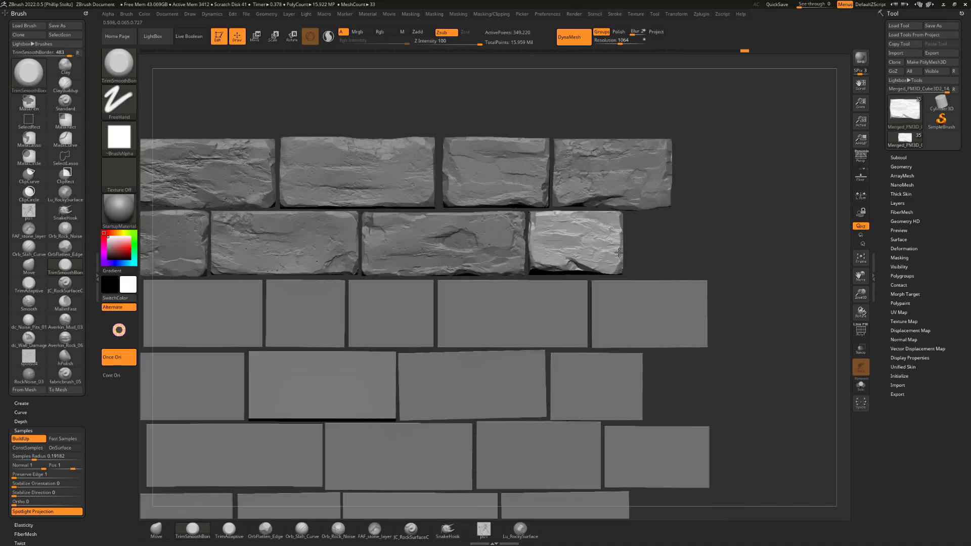
# Trim the left edge of the second row's fourth brick with the TrimSmoothBorder brush
pyautogui.moveTo(683, 253)
pyautogui.mouseDown()
pyautogui.moveTo(652, 262)
pyautogui.moveTo(667, 248)
pyautogui.mouseUp()
pyautogui.moveTo(536, 228); pyautogui.dragTo(547, 265)
pyautogui.moveTo(683, 258); pyautogui.dragTo(701, 253)
pyautogui.moveTo(526, 263); pyautogui.dragTo(524, 233)
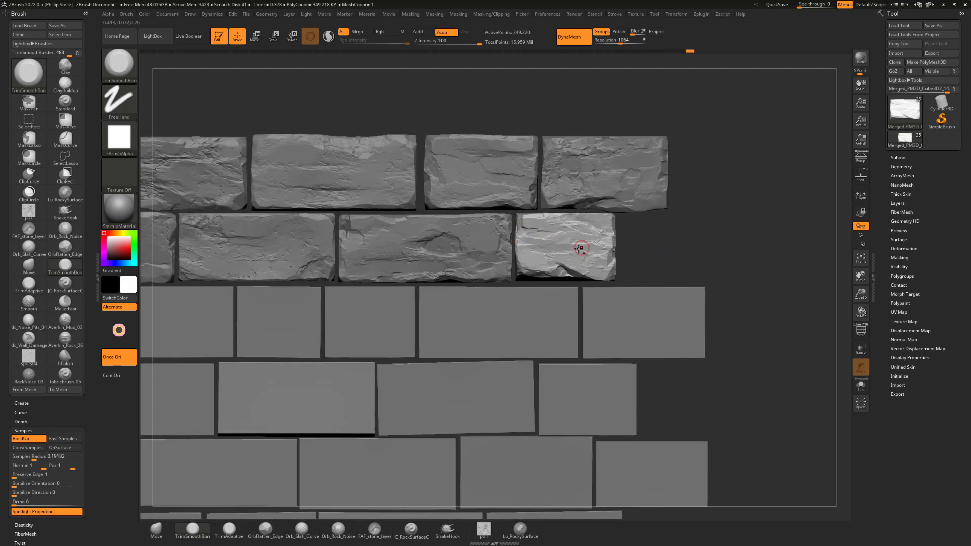
# Flatten facets on the brickwork with the OrbFlatten_Edge brush and refine them with TrimSmoothBorder
pyautogui.moveTo(698, 253)
pyautogui.mouseDown()
pyautogui.moveTo(719, 238)
pyautogui.moveTo(709, 273)
pyautogui.moveTo(693, 248)
pyautogui.moveTo(699, 263)
pyautogui.moveTo(661, 235)
pyautogui.moveTo(673, 222)
pyautogui.mouseUp()
pyautogui.click(265, 530)
pyautogui.keyDown('alt'); pyautogui.click(485, 184); pyautogui.keyUp('alt')
pyautogui.keyDown('alt'); pyautogui.moveTo(540, 145); pyautogui.dragTo(536, 167); pyautogui.keyUp('alt')
pyautogui.click(193, 530)
pyautogui.moveTo(413, 142); pyautogui.dragTo(428, 143)
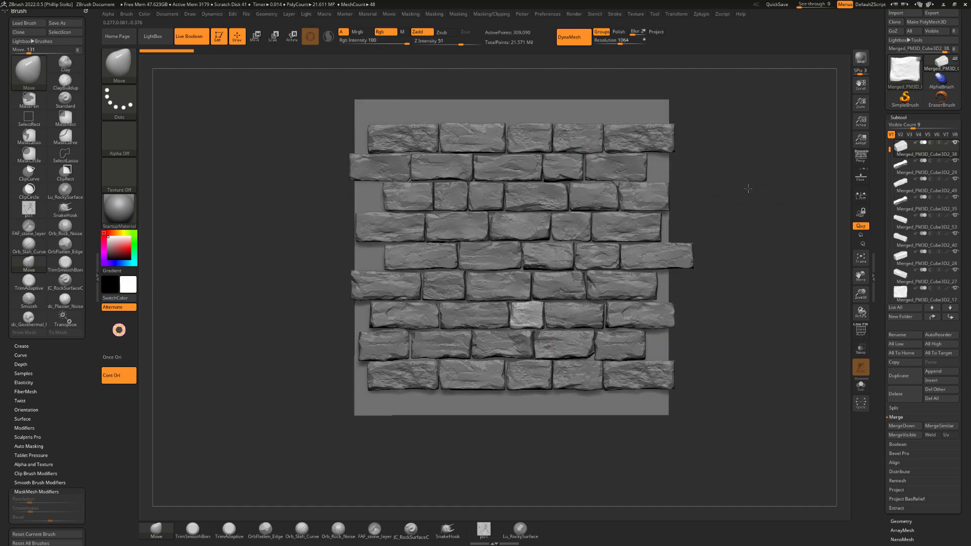
# Examine the fully sculpted nine-row brick wall from several angles, selecting individual bricks in the third and fourth rows to check their shapes
pyautogui.keyDown('alt'); pyautogui.moveTo(617, 217); pyautogui.dragTo(650, 216, button='right'); pyautogui.keyUp('alt')
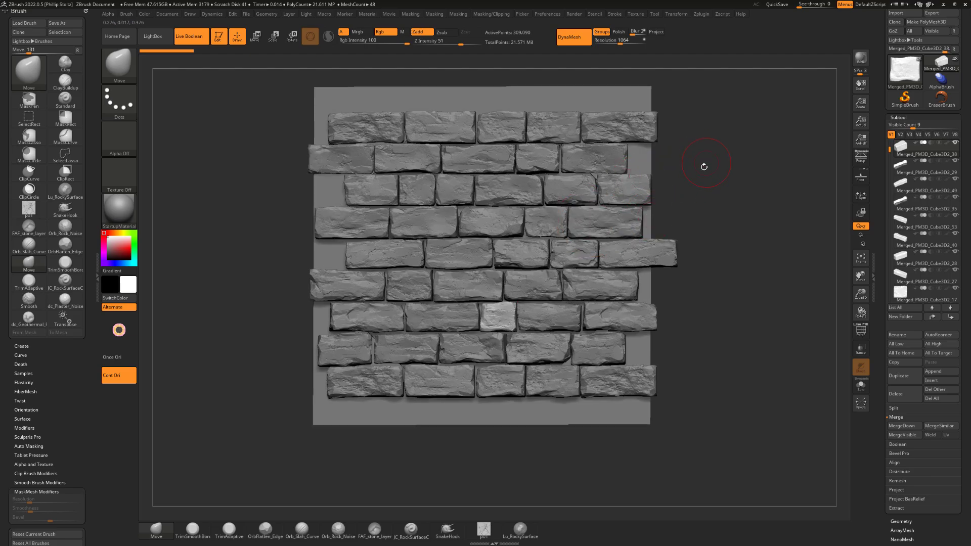
pyautogui.keyDown('alt'); pyautogui.moveTo(704, 167); pyautogui.dragTo(698, 192); pyautogui.keyUp('alt')
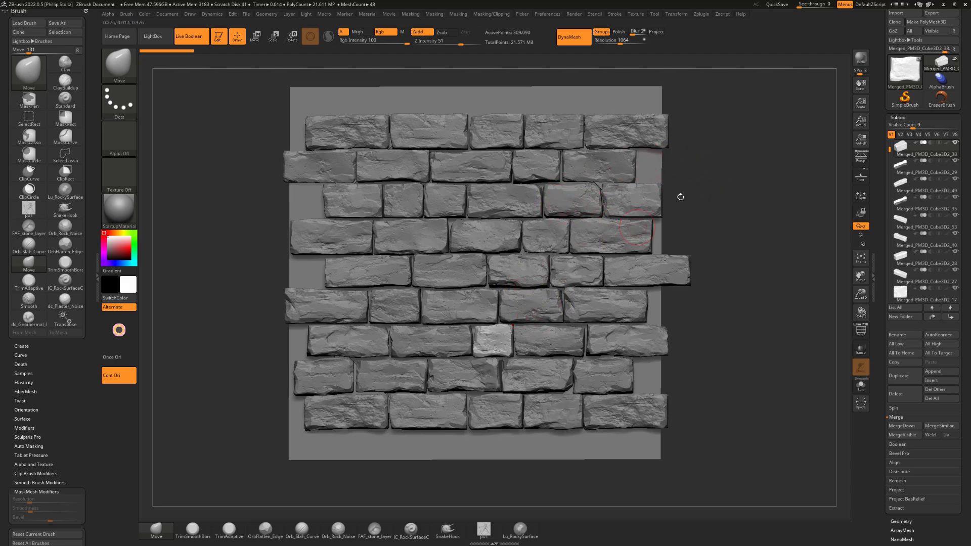
pyautogui.moveTo(718, 187)
pyautogui.keyDown('alt'); pyautogui.mouseDown()
pyautogui.moveTo(746, 197)
pyautogui.moveTo(756, 221)
pyautogui.moveTo(752, 211)
pyautogui.moveTo(678, 205)
pyautogui.moveTo(710, 189)
pyautogui.mouseUp(); pyautogui.keyUp('alt')
pyautogui.keyDown('alt'); pyautogui.click(545, 235); pyautogui.keyUp('alt')
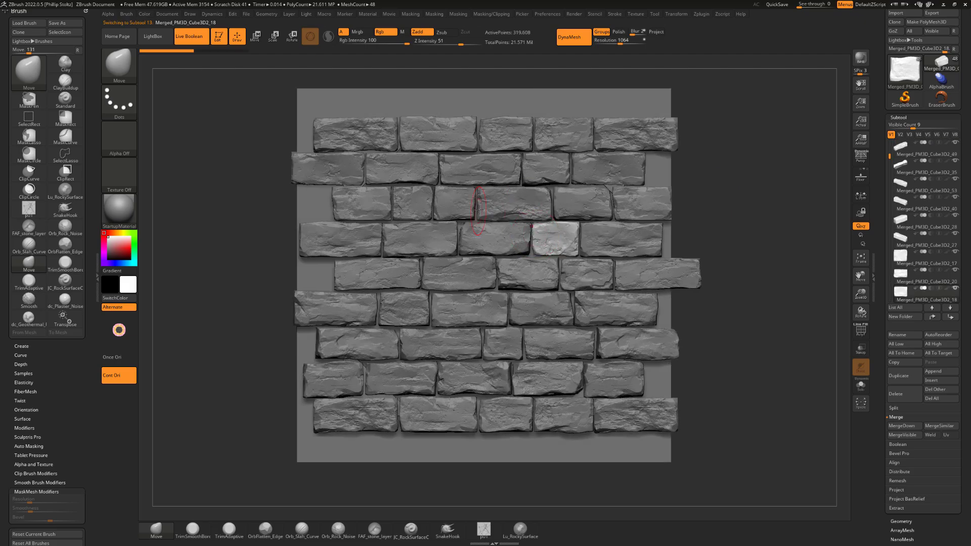
pyautogui.keyDown('alt'); pyautogui.click(464, 208); pyautogui.keyUp('alt')
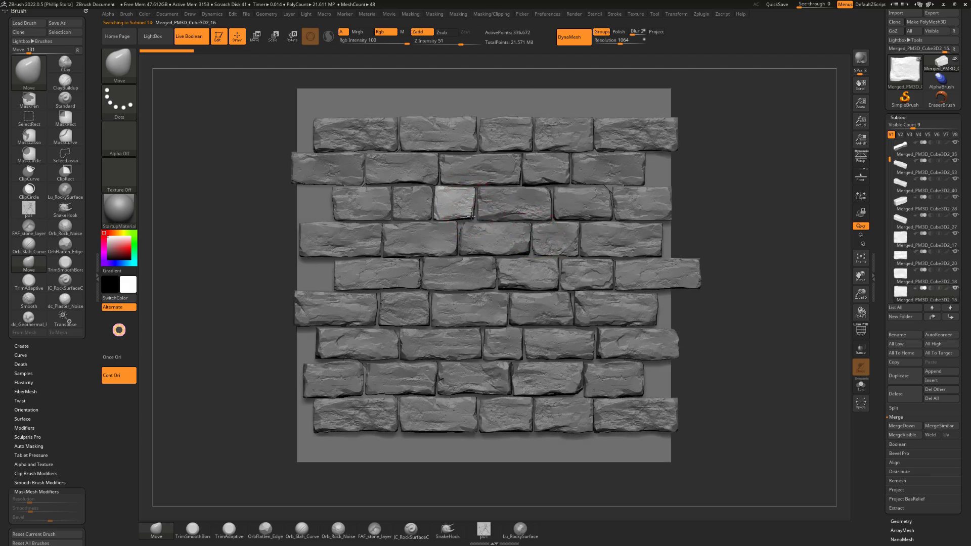
pyautogui.moveTo(728, 189); pyautogui.dragTo(668, 191)
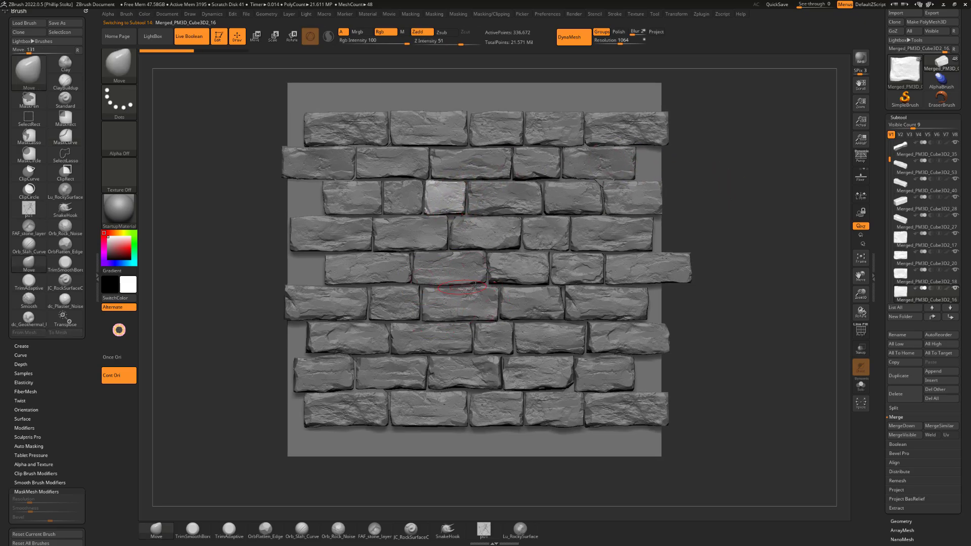
pyautogui.keyDown('alt'); pyautogui.click(423, 182); pyautogui.keyUp('alt')
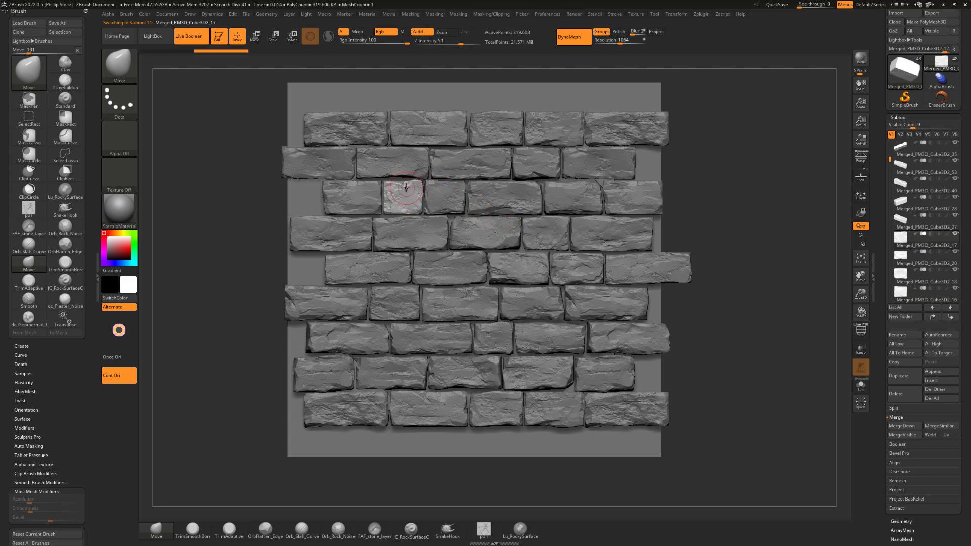
pyautogui.keyDown('alt'); pyautogui.click(509, 208); pyautogui.keyUp('alt')
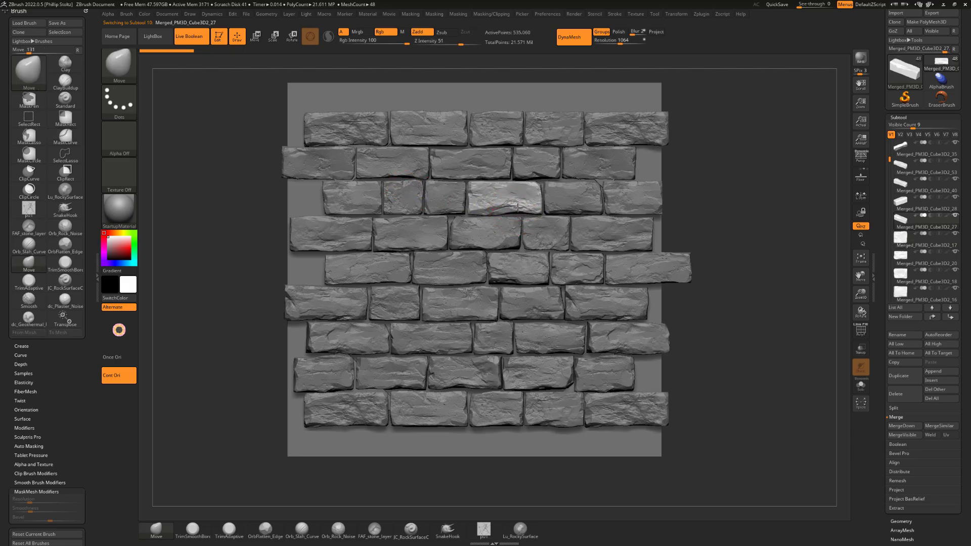
pyautogui.keyDown('alt'); pyautogui.moveTo(734, 302); pyautogui.dragTo(669, 225); pyautogui.keyUp('alt')
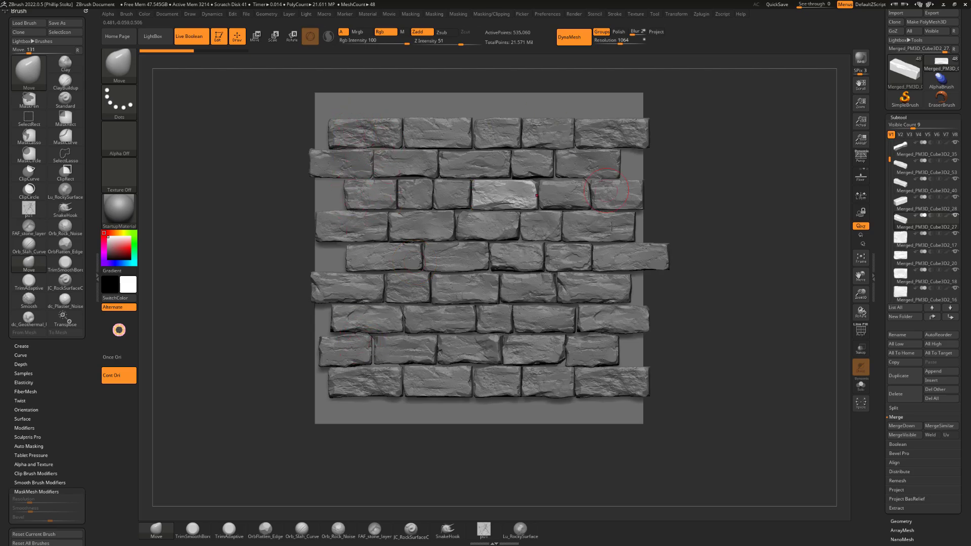
pyautogui.moveTo(734, 295); pyautogui.dragTo(679, 192)
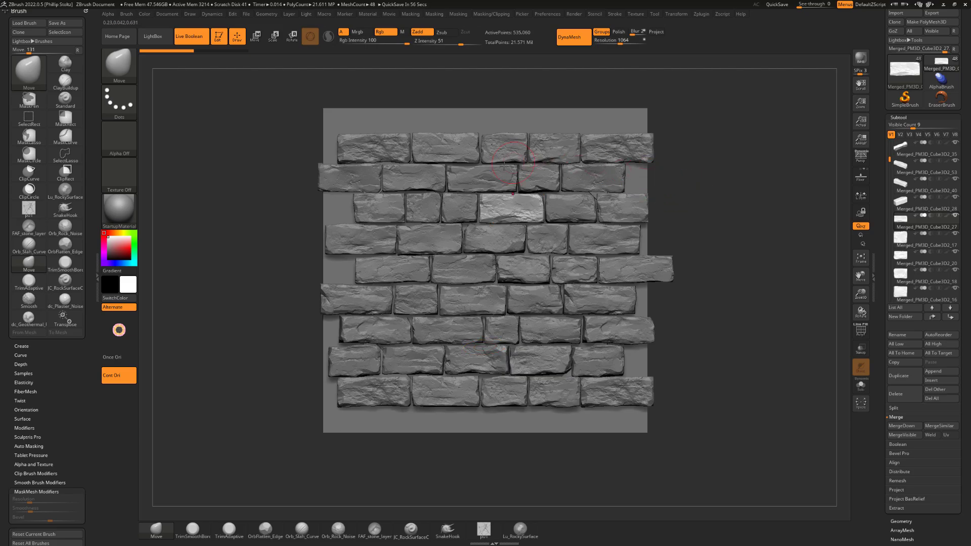
pyautogui.moveTo(715, 221)
pyautogui.mouseDown()
pyautogui.moveTo(700, 218)
pyautogui.moveTo(720, 223)
pyautogui.mouseUp()
pyautogui.keyDown('alt'); pyautogui.moveTo(705, 170); pyautogui.dragTo(710, 193); pyautogui.keyUp('alt')
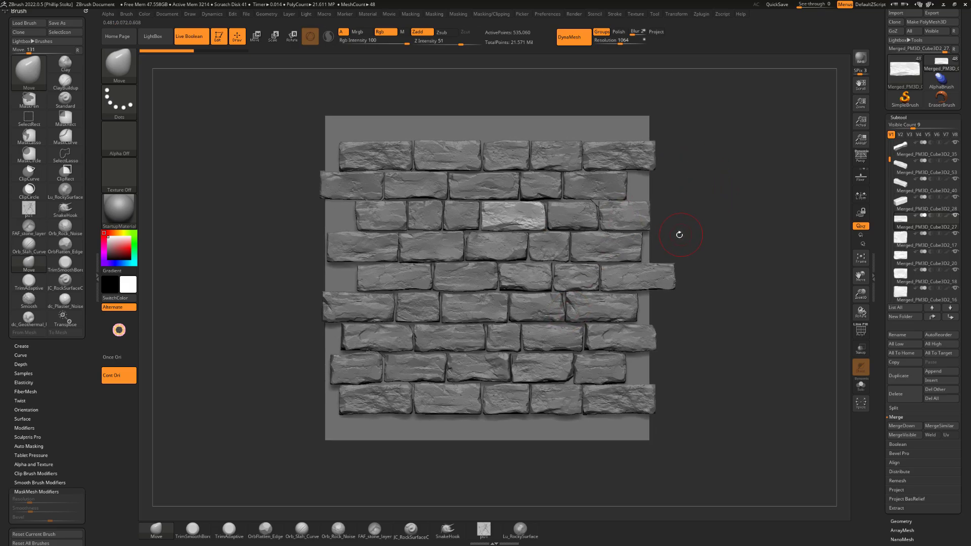
pyautogui.keyDown('alt'); pyautogui.moveTo(672, 232); pyautogui.dragTo(674, 205); pyautogui.keyUp('alt')
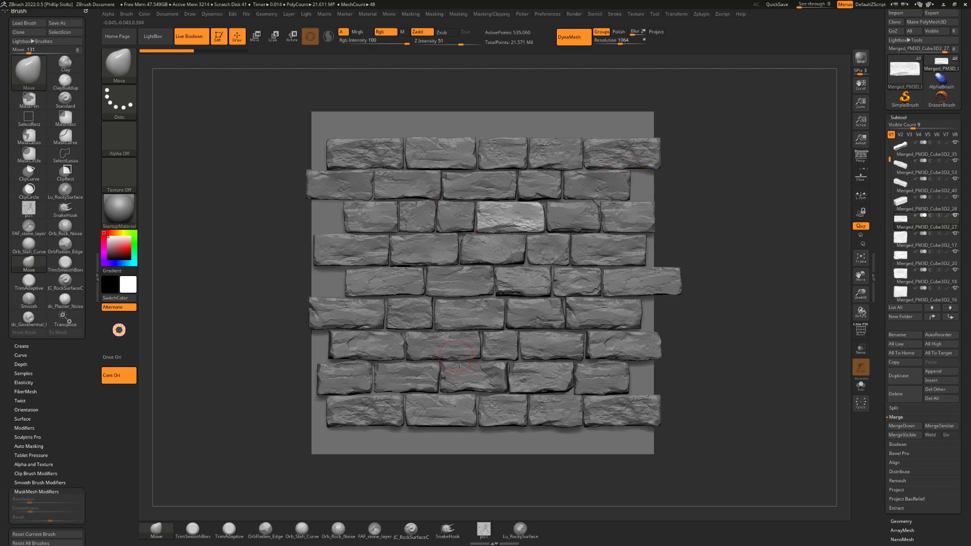
pyautogui.moveTo(712, 233); pyautogui.dragTo(706, 231)
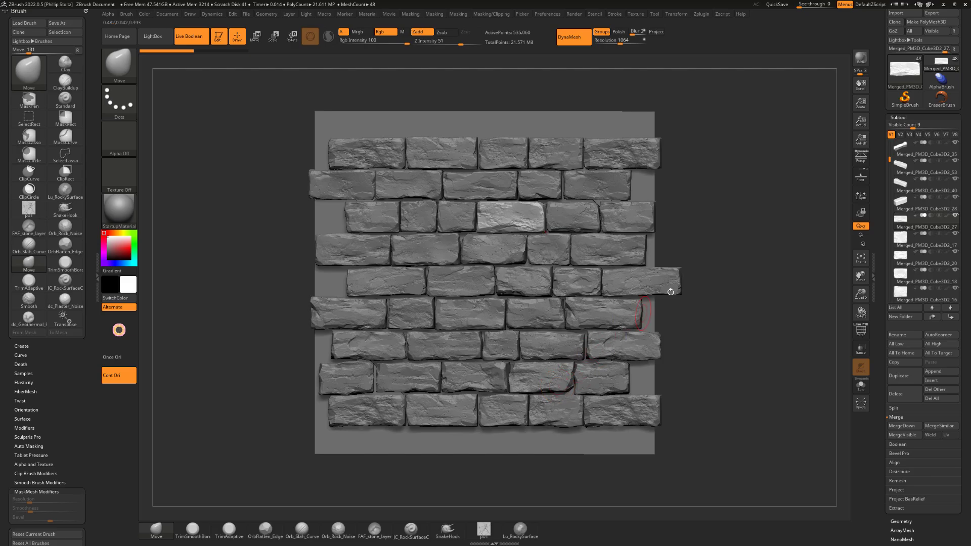
pyautogui.moveTo(671, 292); pyautogui.dragTo(728, 225)
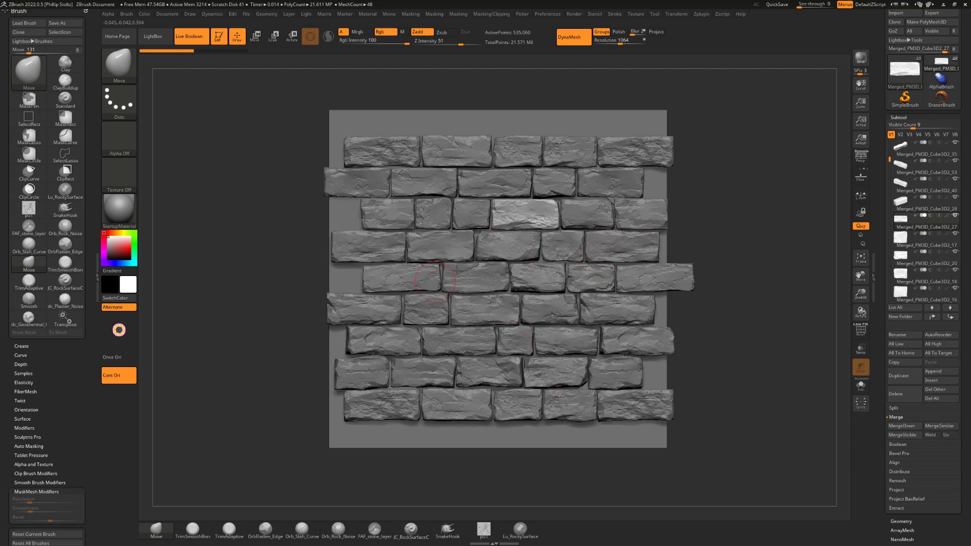
pyautogui.moveTo(711, 178); pyautogui.dragTo(689, 182)
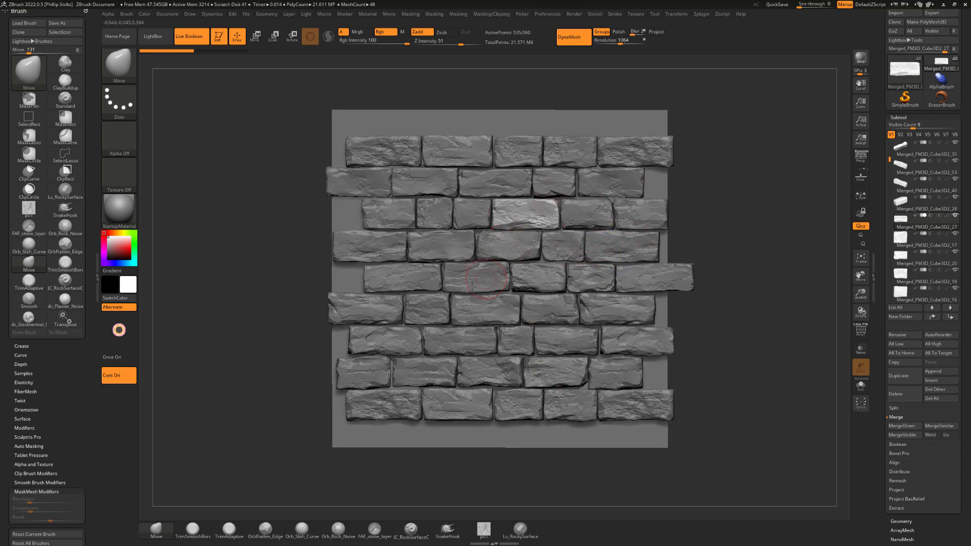